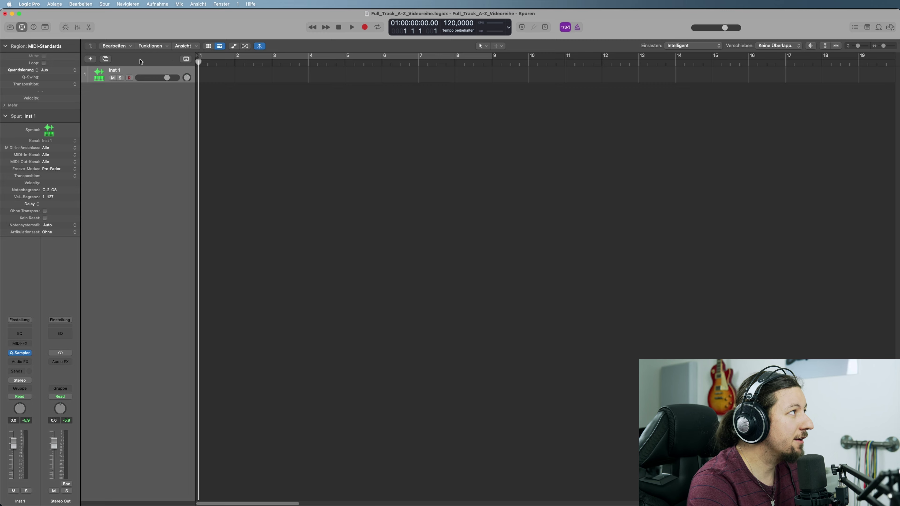
{"action": "left_click", "coordinate": [91, 59]}
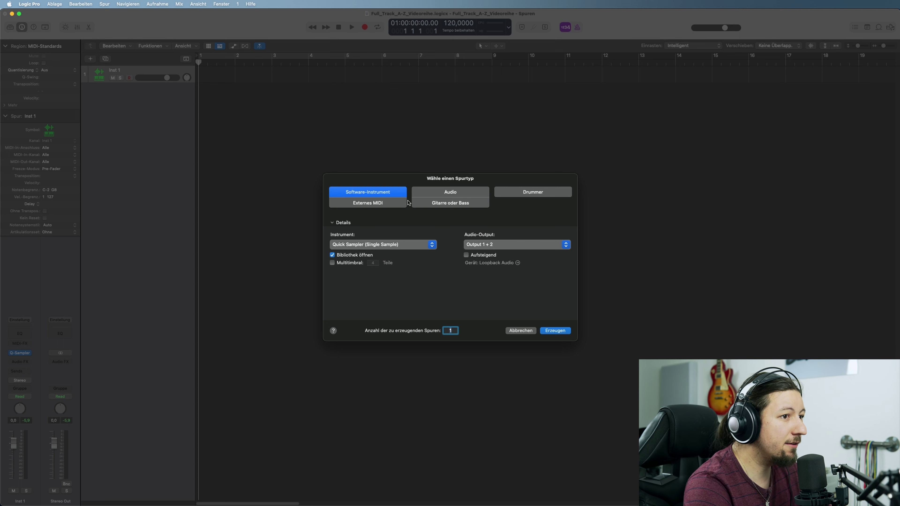
{"action": "left_click", "coordinate": [520, 331]}
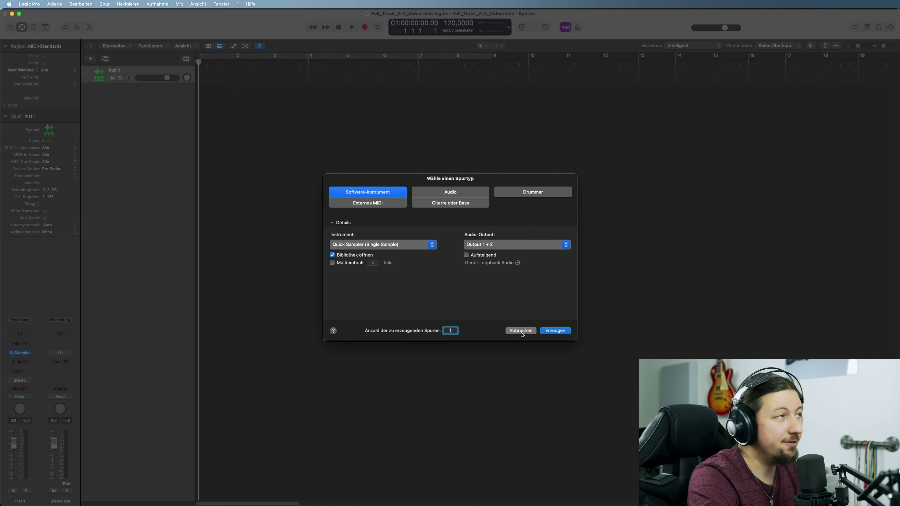
{"action": "left_click", "coordinate": [20, 353]}
{"action": "left_click", "coordinate": [20, 353]}
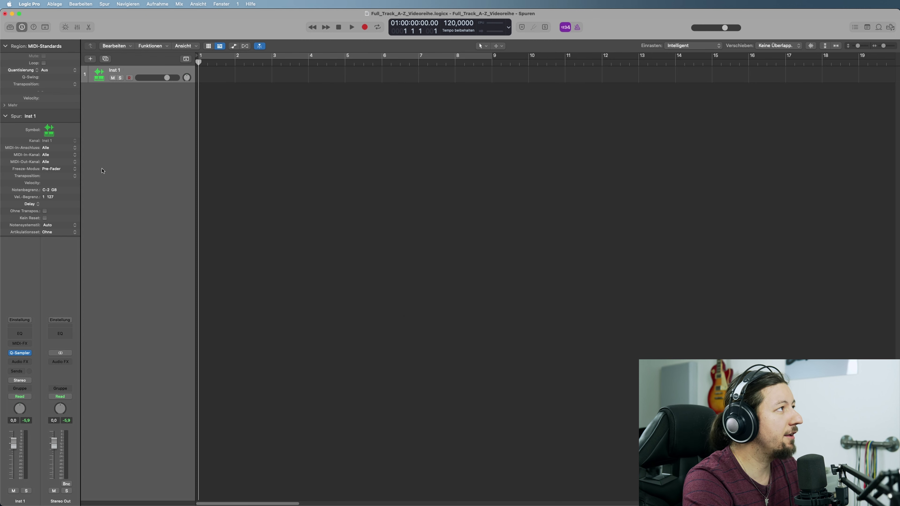
Step: Replace the Quick Sampler on the Inst 1 track with the stereo Vintage Electric Piano instrument
{"action": "mouse_move", "coordinate": [29, 355]}
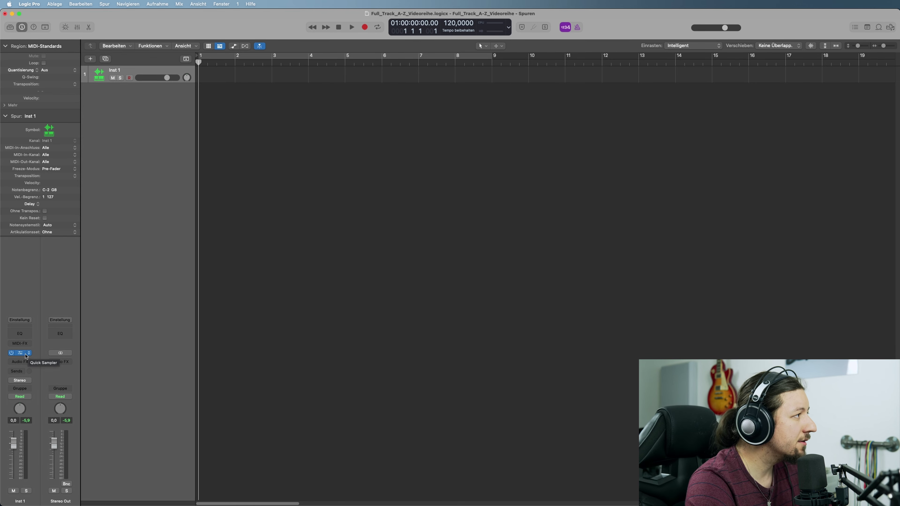
{"action": "left_click", "coordinate": [30, 354]}
{"action": "mouse_move", "coordinate": [32, 362]}
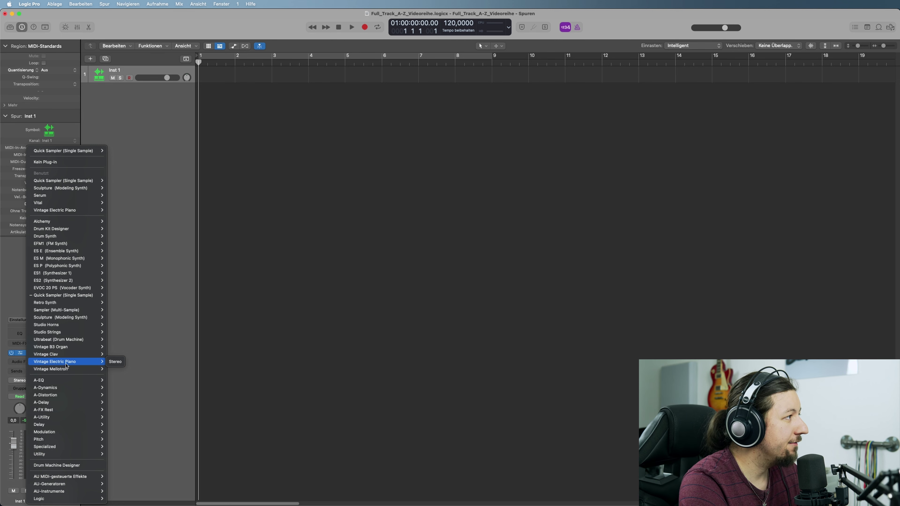
{"action": "left_click", "coordinate": [119, 361]}
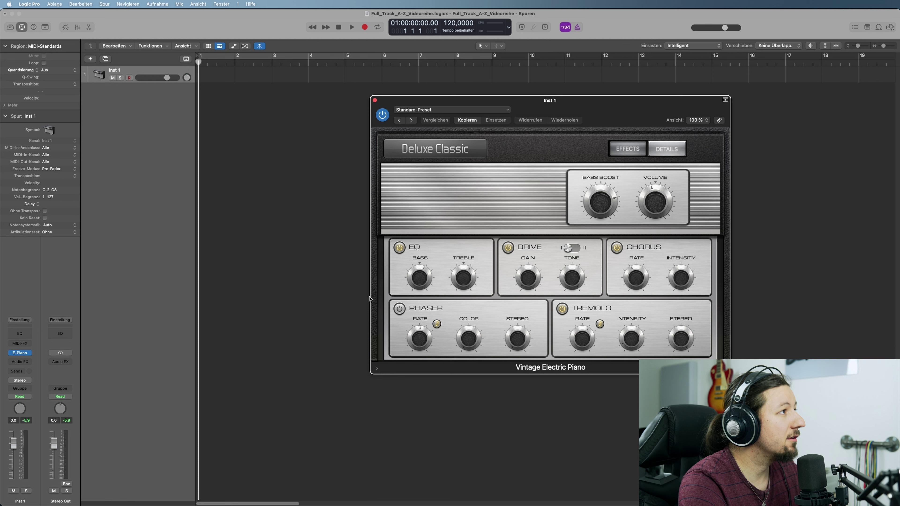
Step: Try the Suitcase Mk II and Swirly Stage Mk II presets of the electric piano, ending on Suitcase Mk II
{"action": "left_click", "coordinate": [425, 110]}
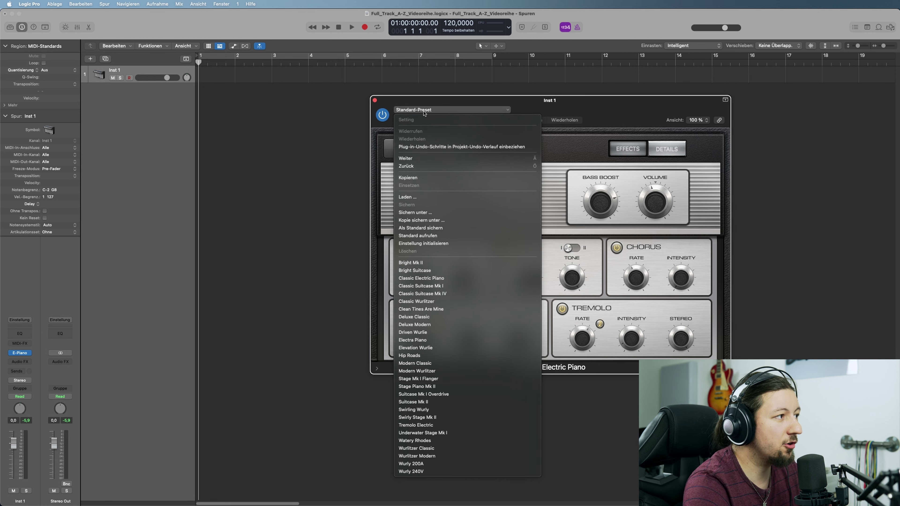
{"action": "left_click", "coordinate": [458, 402]}
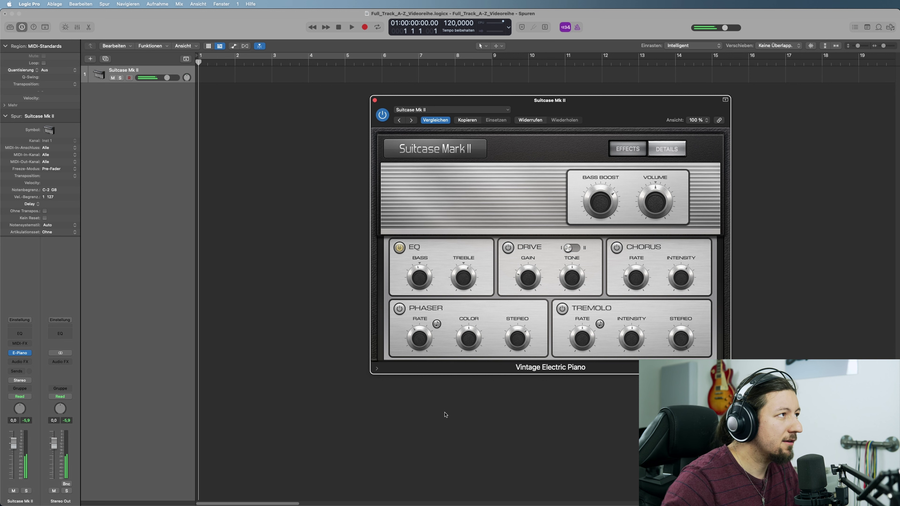
{"action": "left_click", "coordinate": [489, 111]}
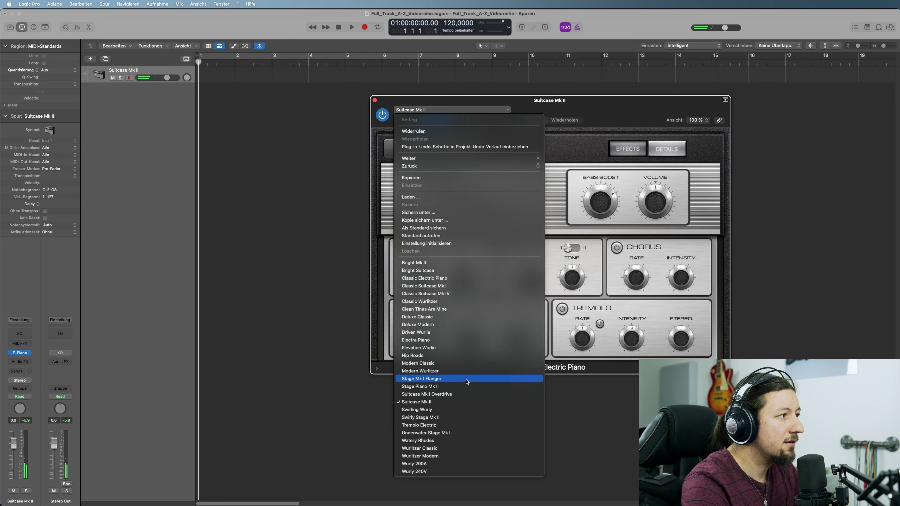
{"action": "left_click", "coordinate": [456, 420]}
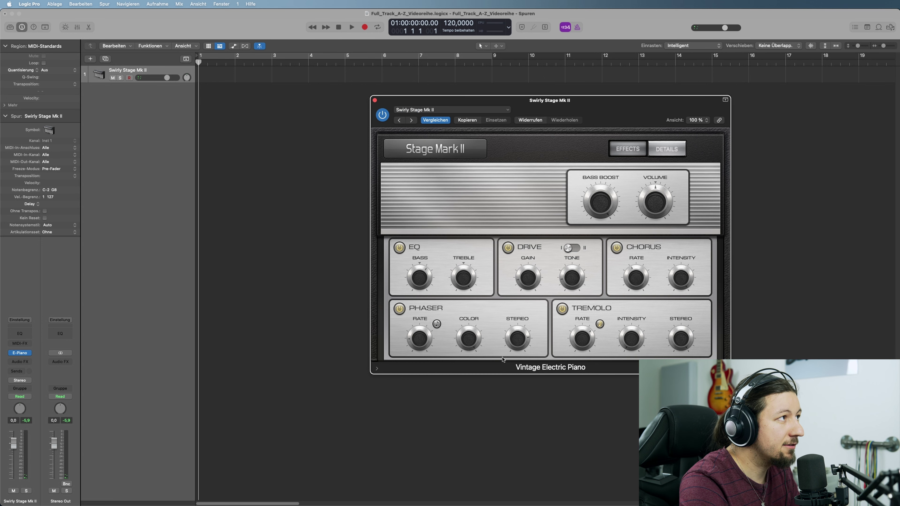
{"action": "left_click", "coordinate": [457, 109]}
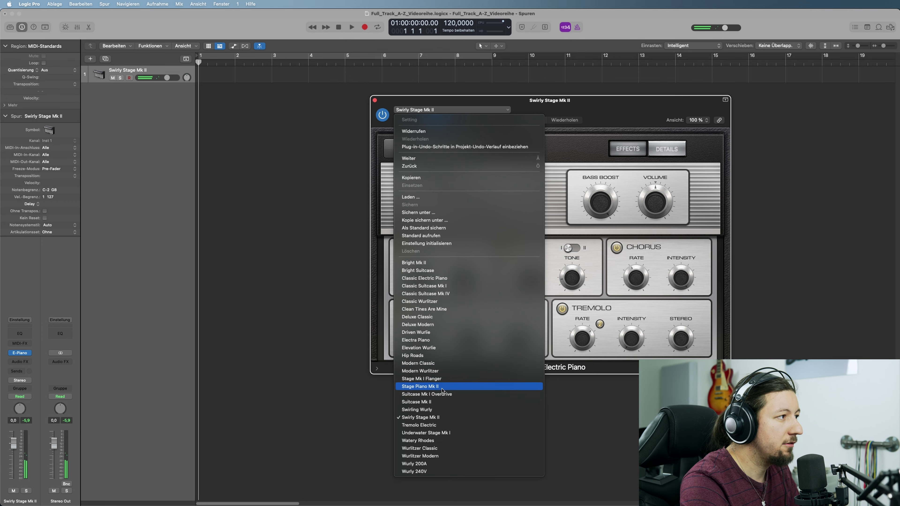
{"action": "left_click", "coordinate": [439, 403]}
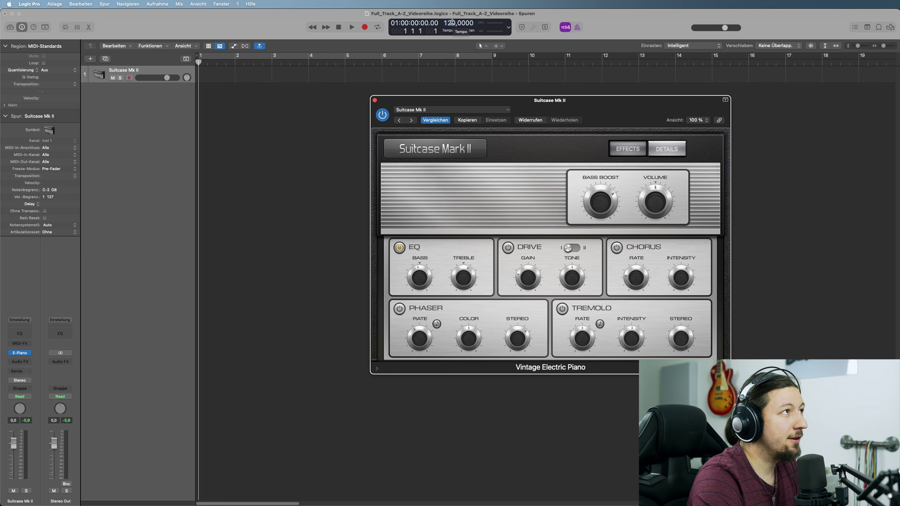
Step: Keep the custom (Eigene) transport display and set the project tempo to 128 BPM
{"action": "left_click", "coordinate": [508, 27]}
{"action": "scroll", "coordinate": [528, 72], "scroll_direction": "up", "scroll_amount": 3}
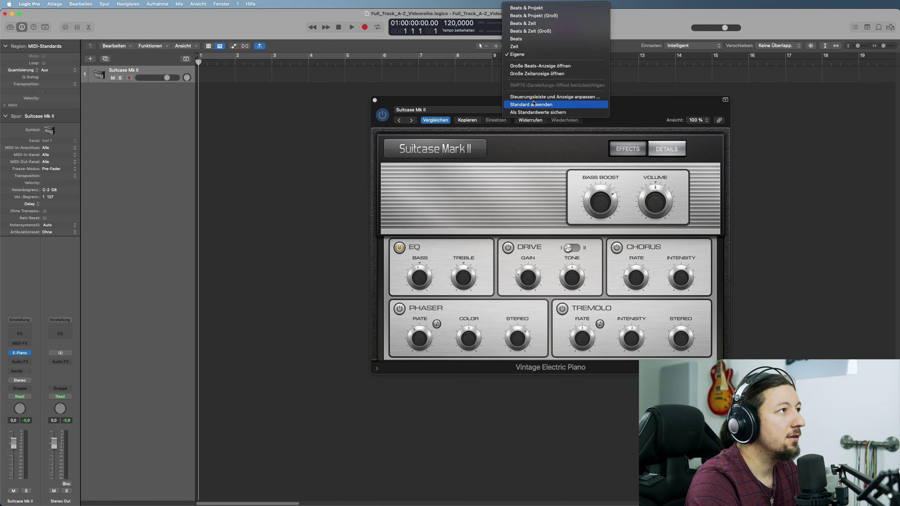
{"action": "left_click", "coordinate": [531, 57]}
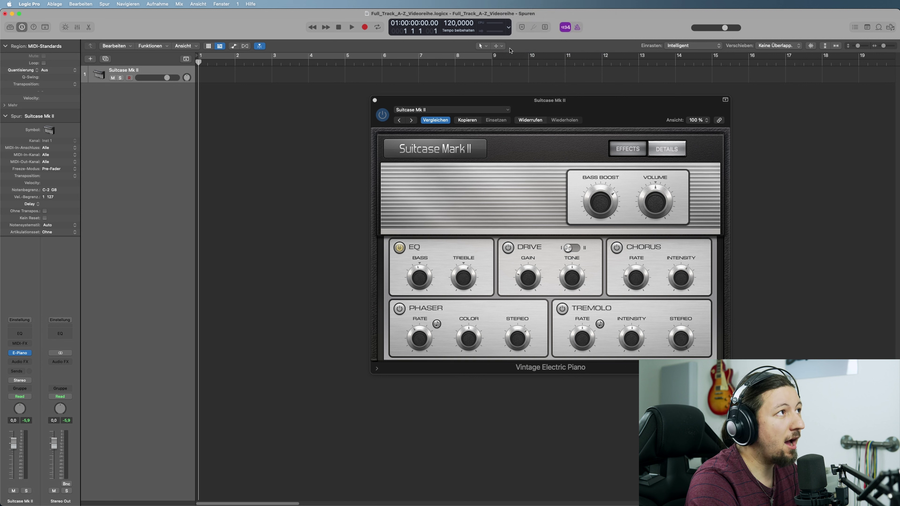
{"action": "double_click", "coordinate": [451, 23]}
{"action": "type", "text": "128"}
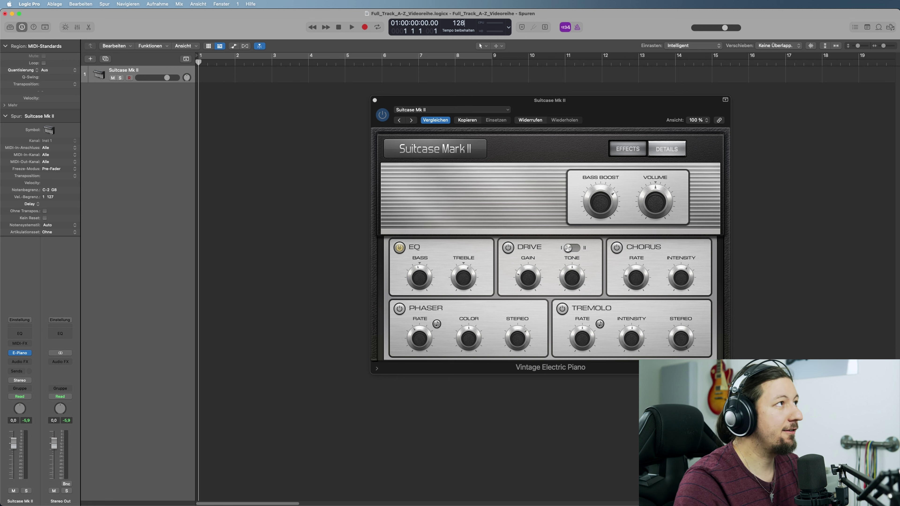
{"action": "key", "text": "Return"}
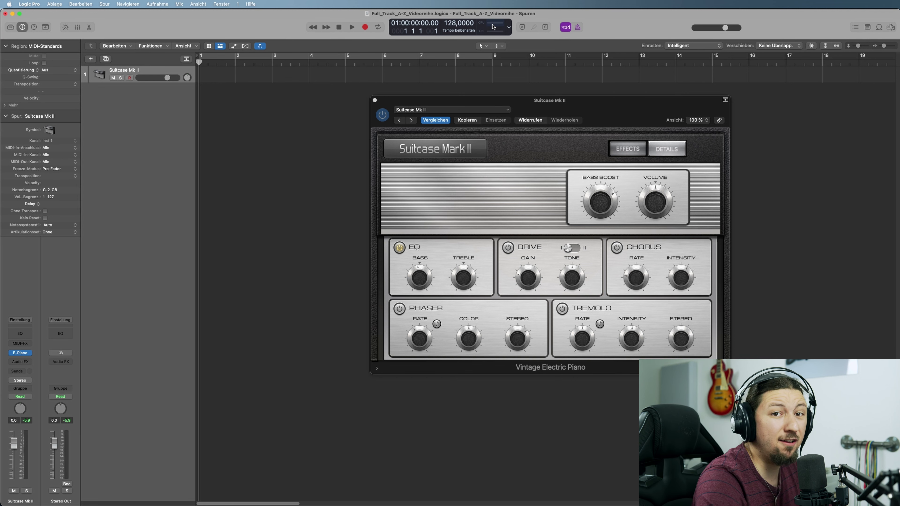
Step: Turn on the cycle area spanning bars 1 to 9
{"action": "left_click_drag", "start_coordinate": [222, 21], "coordinate": [222, 14]}
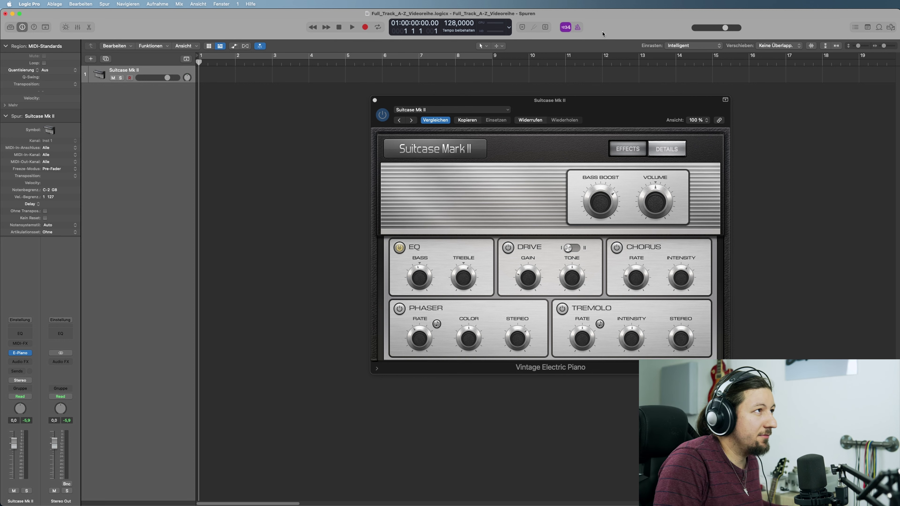
{"action": "left_click", "coordinate": [385, 57]}
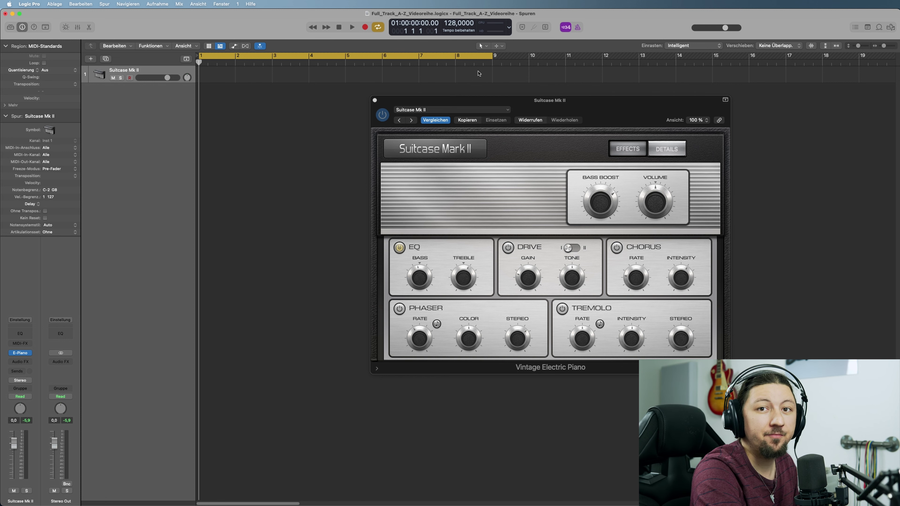
Step: Record a short MIDI chord take on the Suitcase Mk II track from bar 1 into bar 3
{"action": "left_click", "coordinate": [438, 100]}
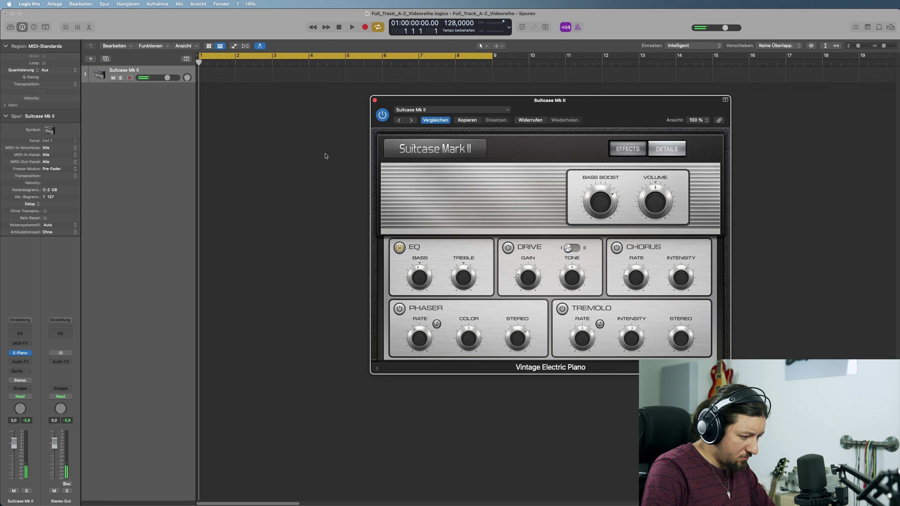
{"action": "key", "text": "r"}
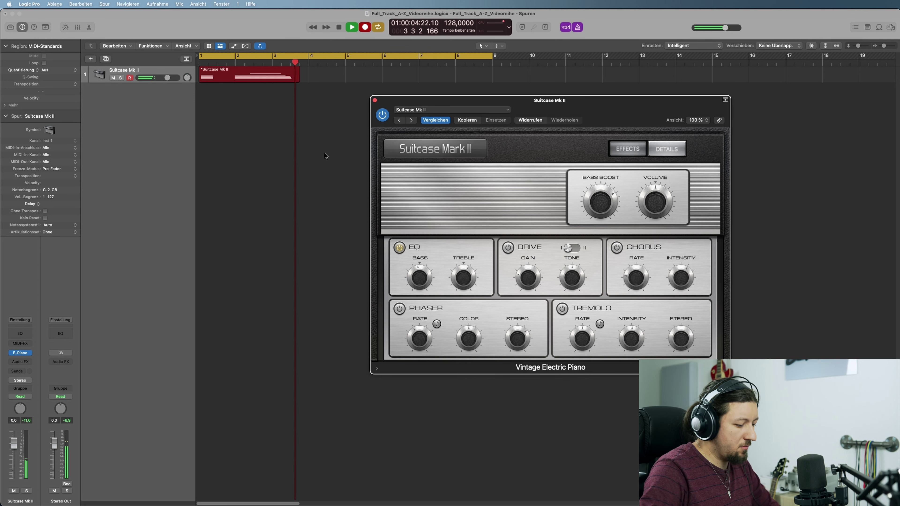
{"action": "key", "text": "space"}
Step: Delete the first chord of the recorded region in the piano roll and quantize the remaining notes to 1/16
{"action": "double_click", "coordinate": [274, 72]}
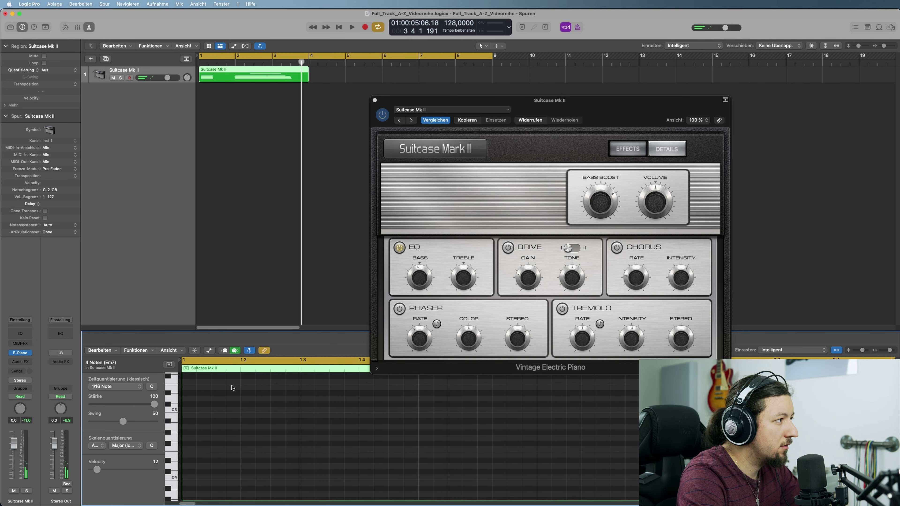
{"action": "key", "text": "Delete"}
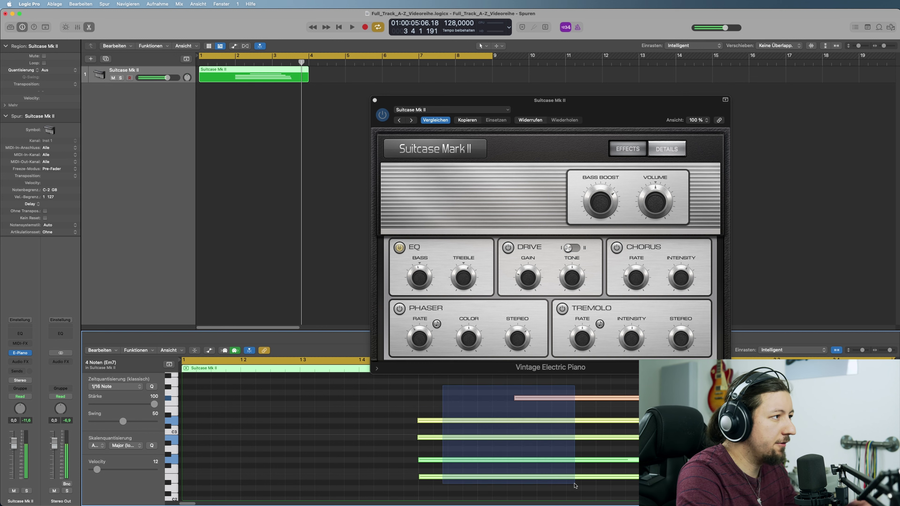
{"action": "key", "text": "super+a"}
{"action": "key", "text": "q"}
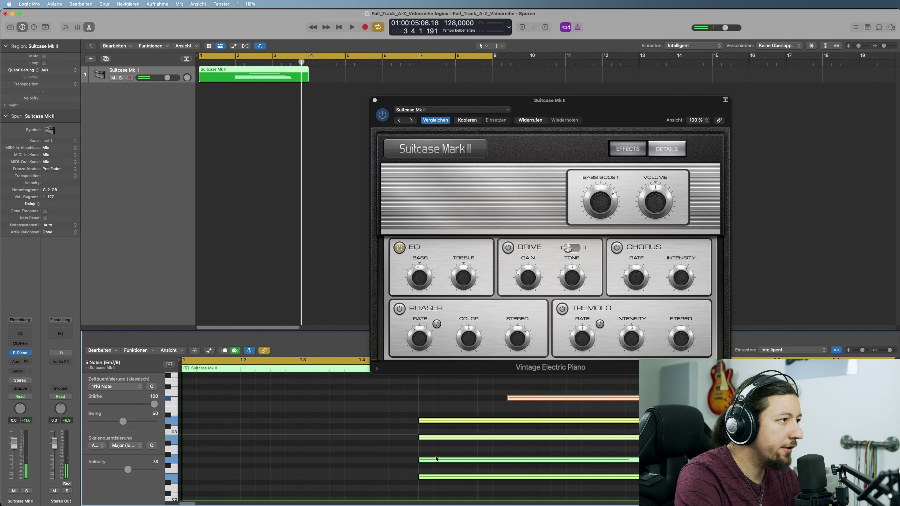
{"action": "left_click", "coordinate": [451, 403]}
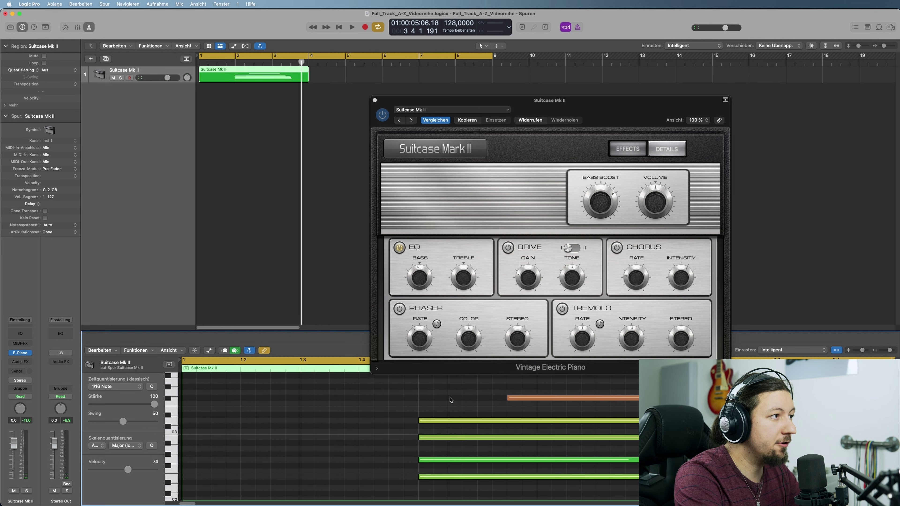
Step: Move the electric piano window clear of the piano roll and assign the Velocity tool (Velocity-Werkzeug) as its secondary tool
{"action": "left_click_drag", "start_coordinate": [456, 102], "coordinate": [635, 54]}
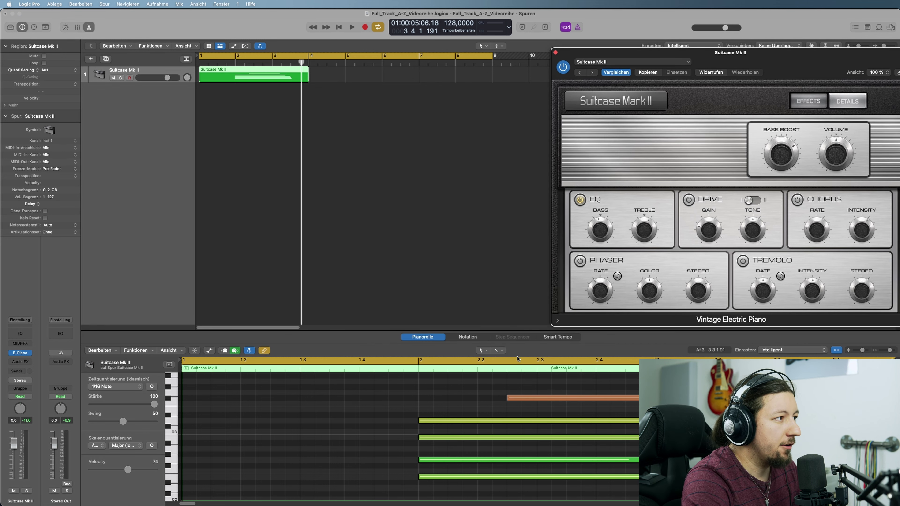
{"action": "left_click", "coordinate": [502, 351]}
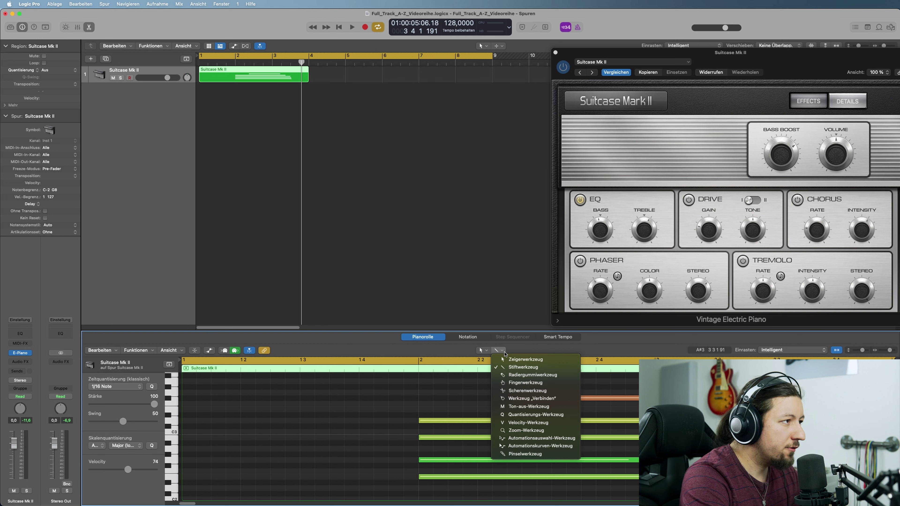
{"action": "left_click", "coordinate": [525, 423]}
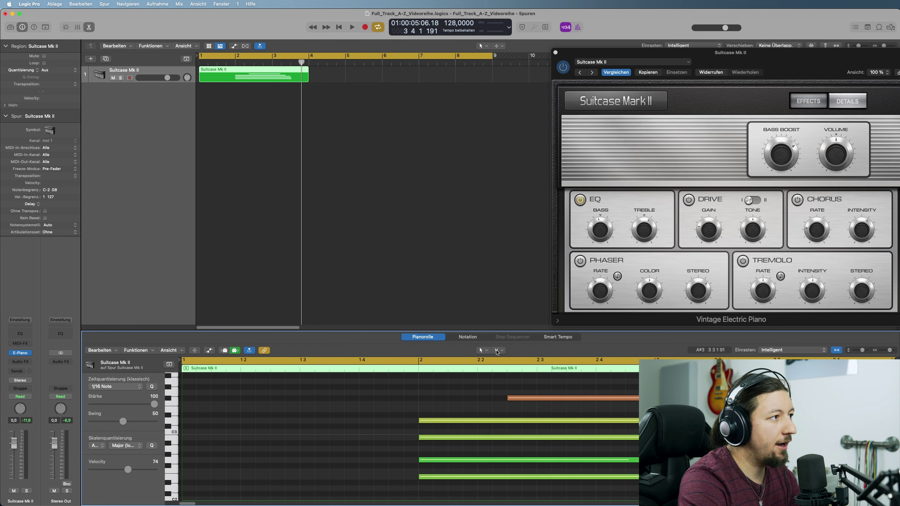
Step: Even out the velocities of the chord notes with the Velocity tool, bringing them to about 67 to 69
{"action": "left_click_drag", "start_coordinate": [531, 402], "coordinate": [526, 422]}
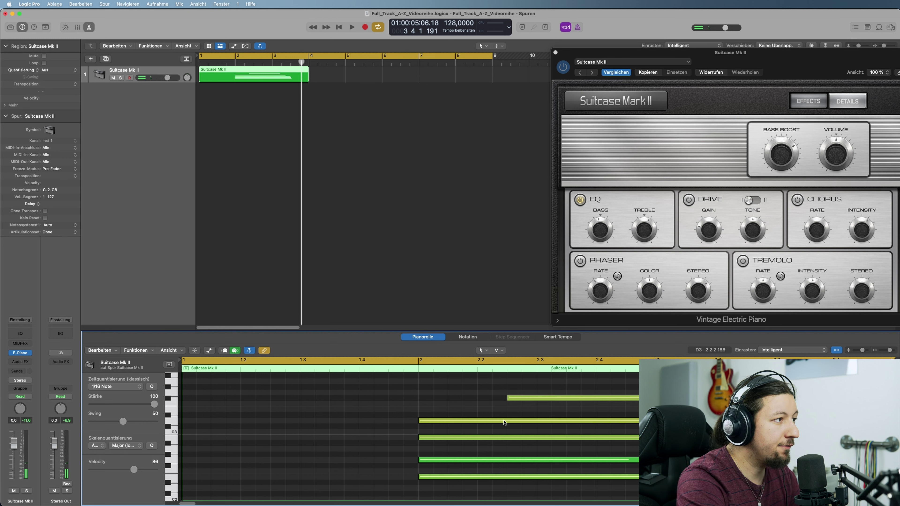
{"action": "left_click_drag", "start_coordinate": [523, 401], "coordinate": [474, 450]}
{"action": "scroll", "coordinate": [394, 463], "scroll_direction": "up", "scroll_amount": 1}
{"action": "scroll", "coordinate": [394, 463], "scroll_direction": "up", "scroll_amount": 2}
{"action": "left_click", "coordinate": [395, 464]}
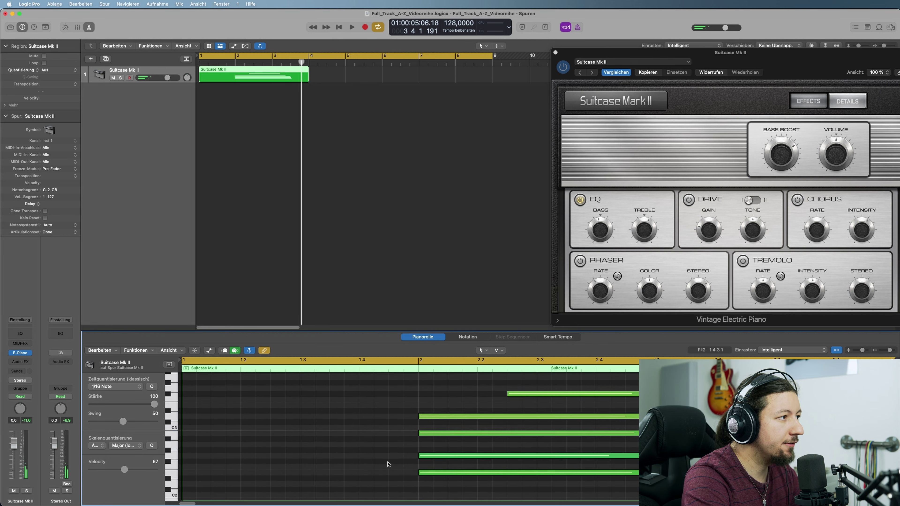
{"action": "left_click_drag", "start_coordinate": [443, 433], "coordinate": [432, 441]}
{"action": "left_click_drag", "start_coordinate": [448, 472], "coordinate": [447, 479]}
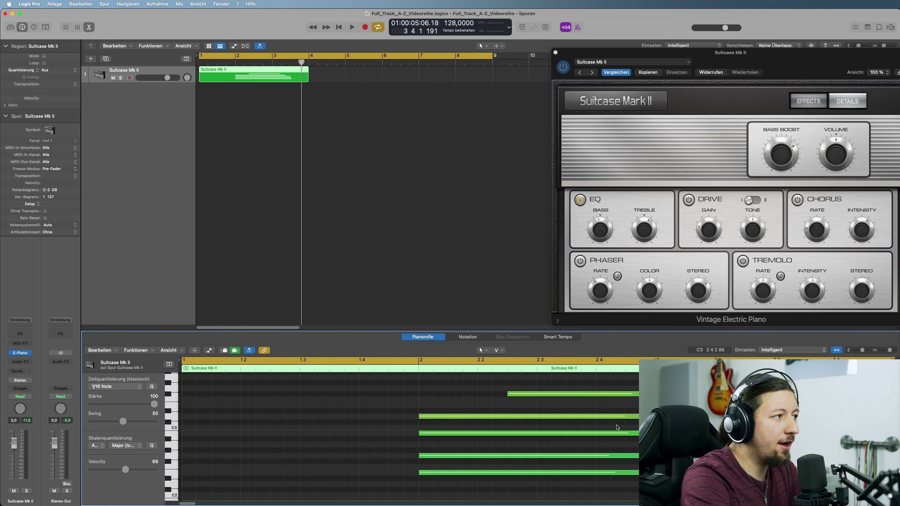
Step: Move all the chord notes earlier so the chord begins at bar 1, and play the region back
{"action": "mouse_move", "coordinate": [516, 433]}
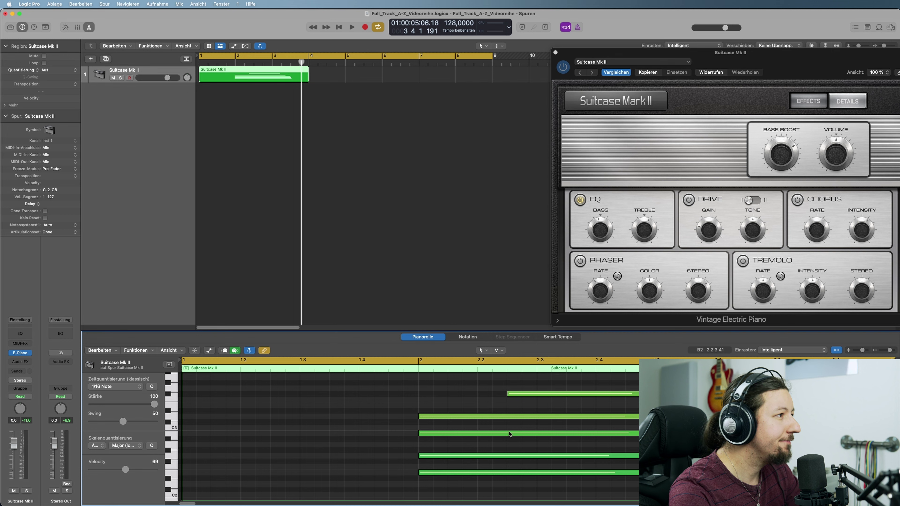
{"action": "key", "text": "super+a"}
{"action": "scroll", "coordinate": [429, 401], "scroll_direction": "up", "scroll_amount": 1}
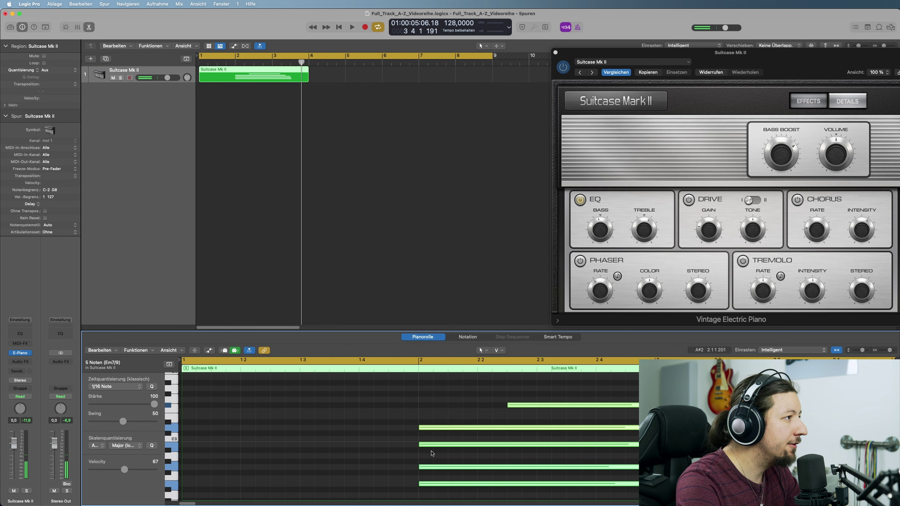
{"action": "left_click_drag", "start_coordinate": [428, 425], "coordinate": [190, 425]}
{"action": "left_click", "coordinate": [241, 416]}
{"action": "key", "text": "space"}
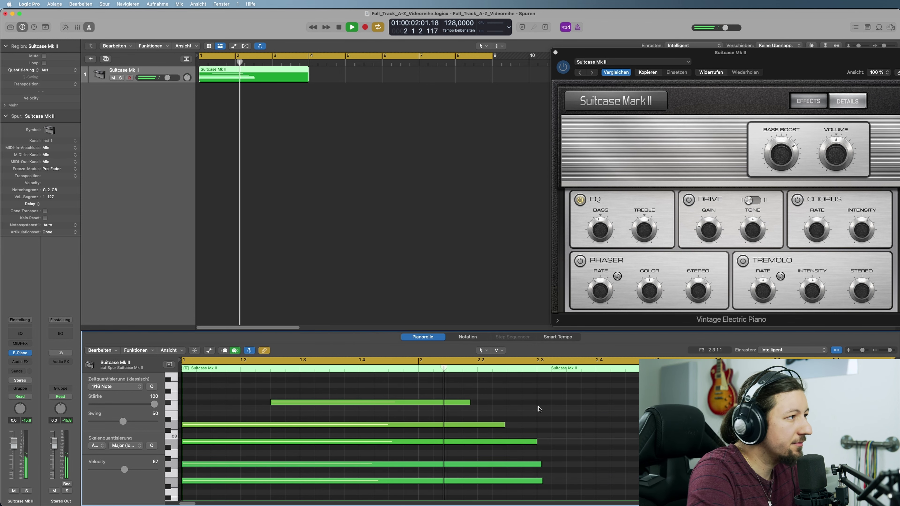
{"action": "key", "text": "space"}
Step: Play the electric piano chord back, turning on the metronome click for another listen
{"action": "key", "text": "super+a"}
{"action": "scroll", "coordinate": [415, 450], "scroll_direction": "down", "scroll_amount": 5}
{"action": "scroll", "coordinate": [415, 450], "scroll_direction": "up", "scroll_amount": 5}
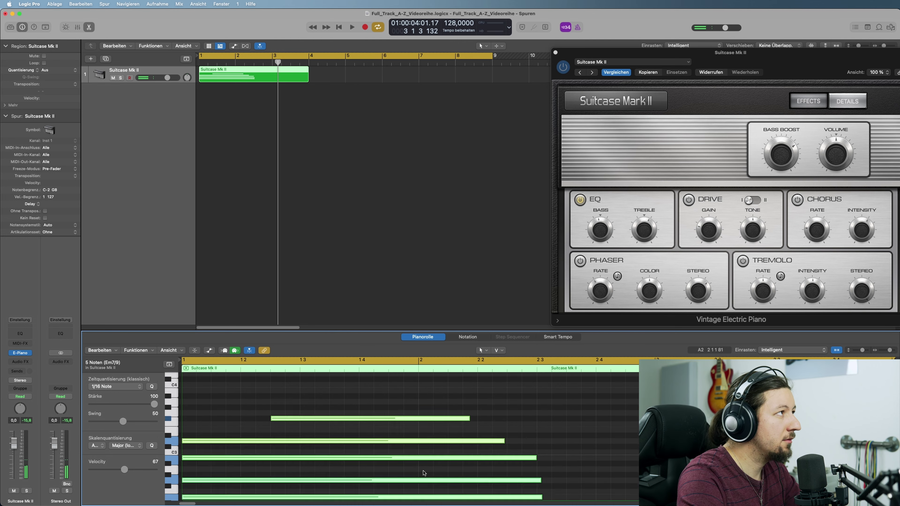
{"action": "scroll", "coordinate": [475, 469], "scroll_direction": "down", "scroll_amount": 1}
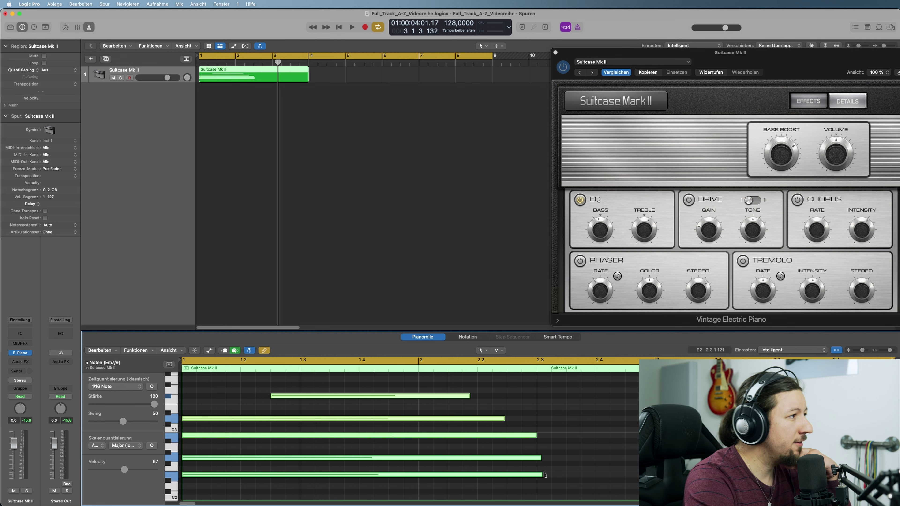
{"action": "key", "text": "space"}
{"action": "left_click", "coordinate": [625, 434]}
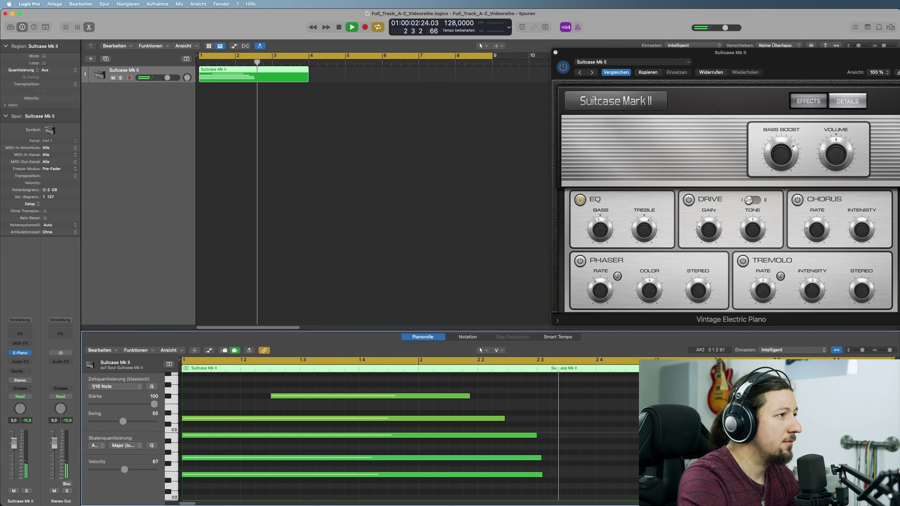
{"action": "key", "text": "space"}
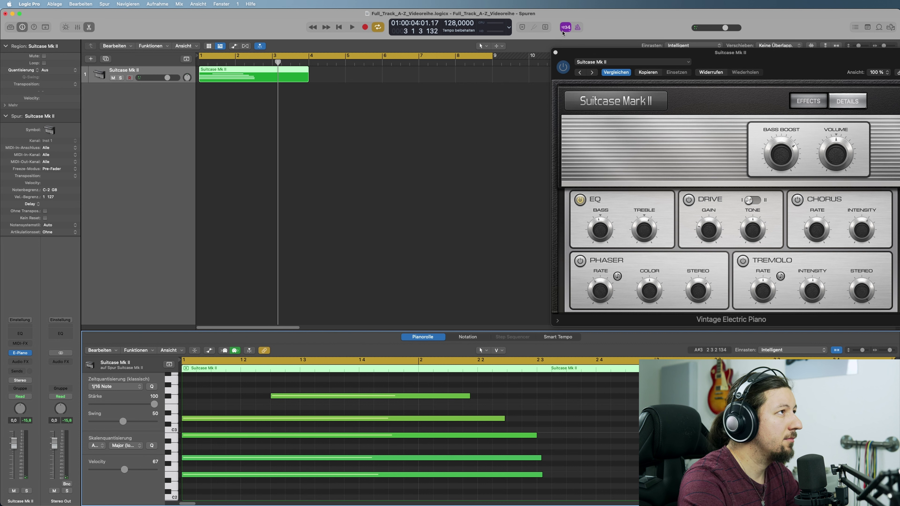
{"action": "left_click", "coordinate": [577, 27]}
{"action": "key", "text": "space"}
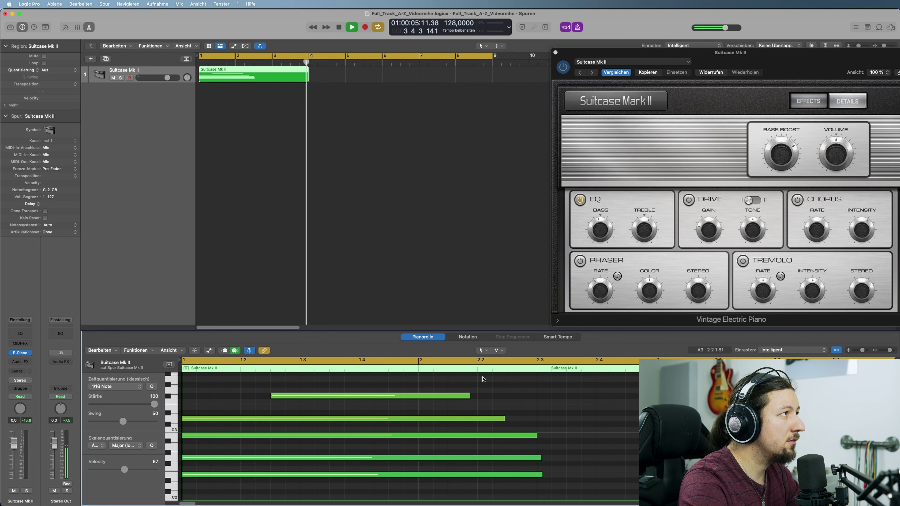
{"action": "key", "text": "space"}
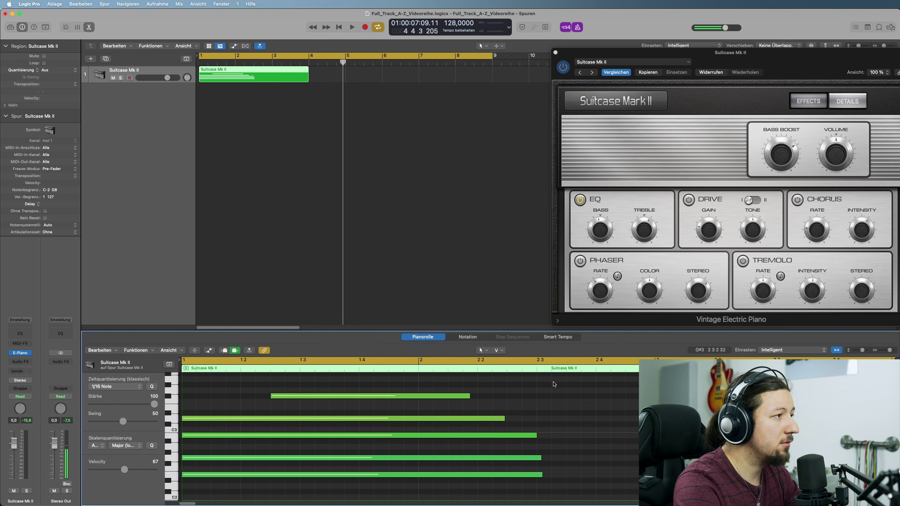
Step: Lengthen all five chord notes in the piano roll so that they end together at bar 3
{"action": "left_click_drag", "start_coordinate": [594, 396], "coordinate": [422, 493]}
{"action": "left_click_drag", "start_coordinate": [542, 475], "coordinate": [653, 475]}
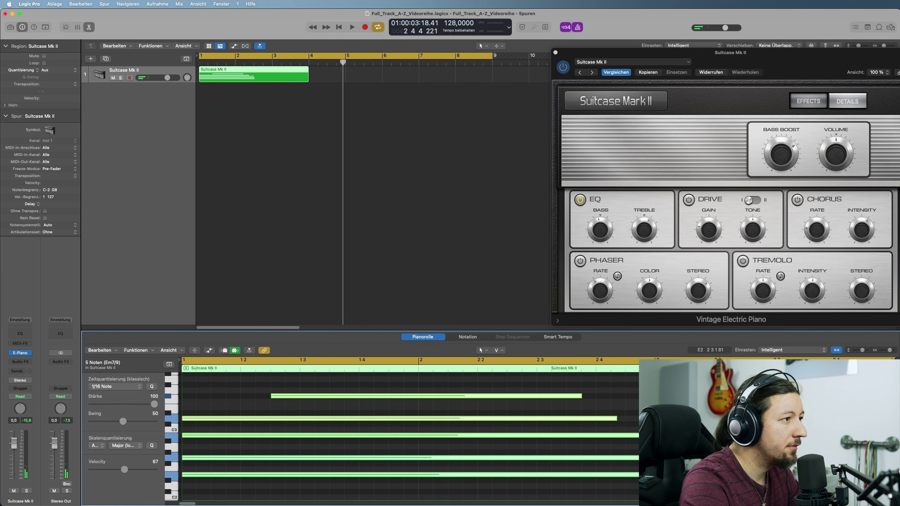
{"action": "left_click", "coordinate": [671, 408]}
{"action": "left_click", "coordinate": [666, 458]}
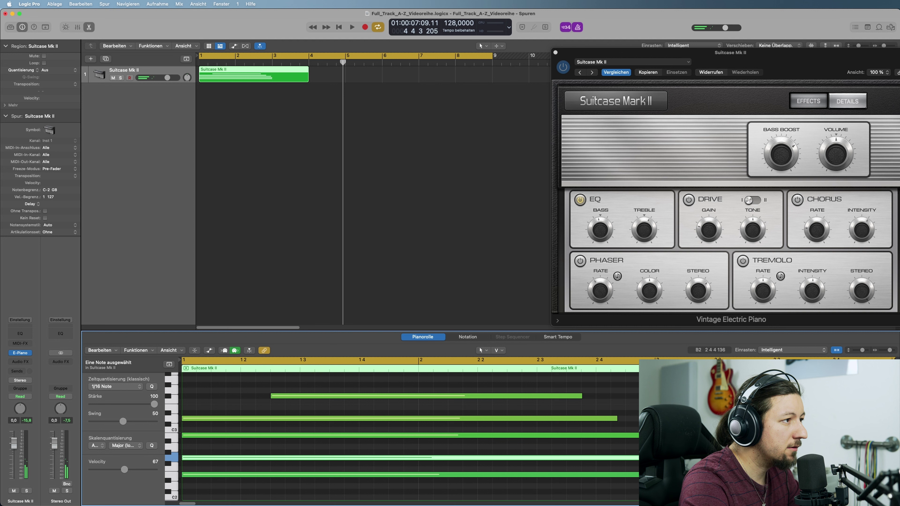
{"action": "left_click", "coordinate": [663, 435]}
{"action": "left_click_drag", "start_coordinate": [614, 419], "coordinate": [643, 419]}
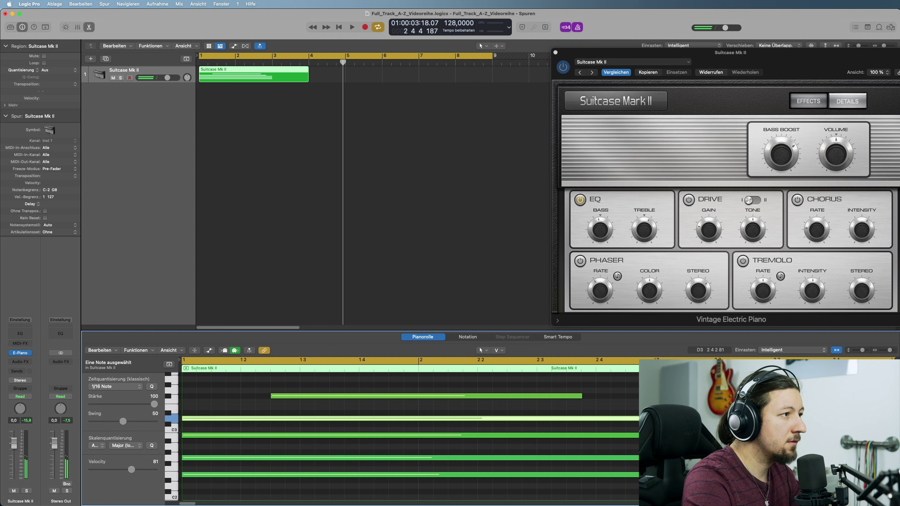
{"action": "left_click_drag", "start_coordinate": [583, 396], "coordinate": [642, 397]}
{"action": "left_click", "coordinate": [651, 382]}
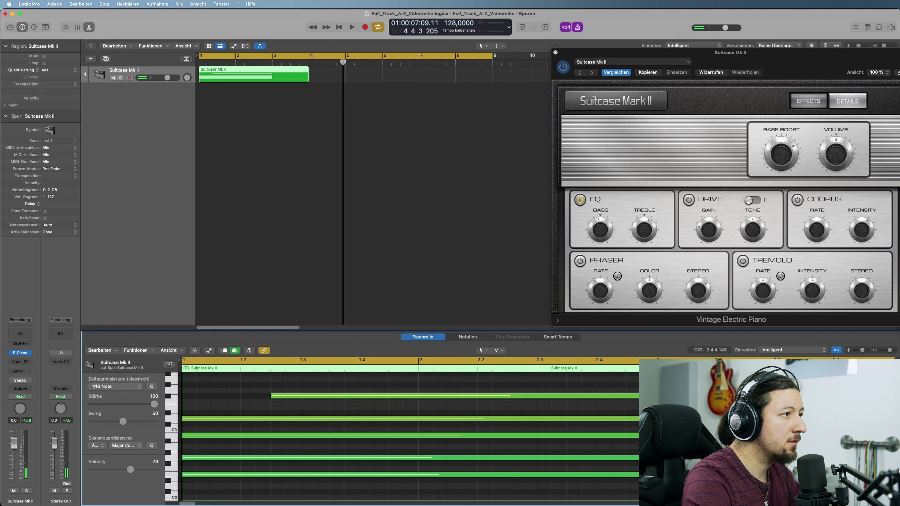
Step: Play the lengthened chord back, turn the metronome off, and restart playback from bar 1 with the piano roll showing more bars
{"action": "key", "text": "space"}
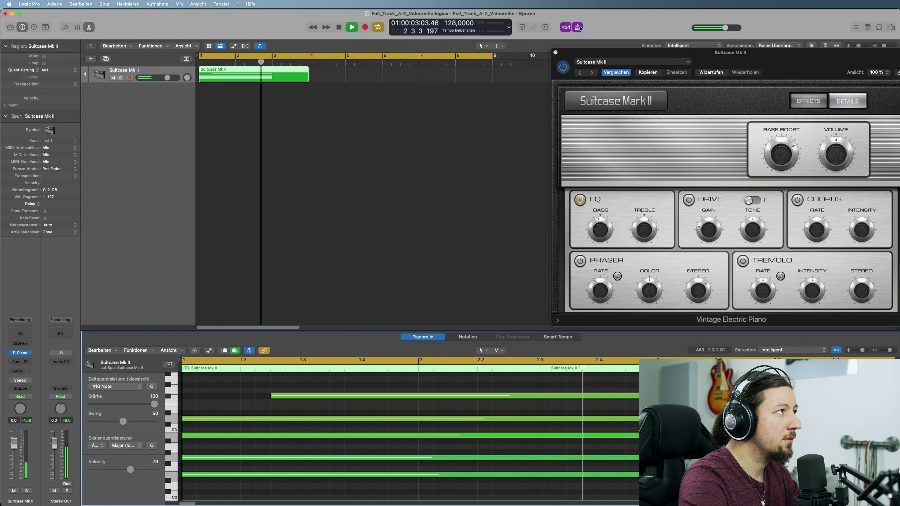
{"action": "key", "text": "space"}
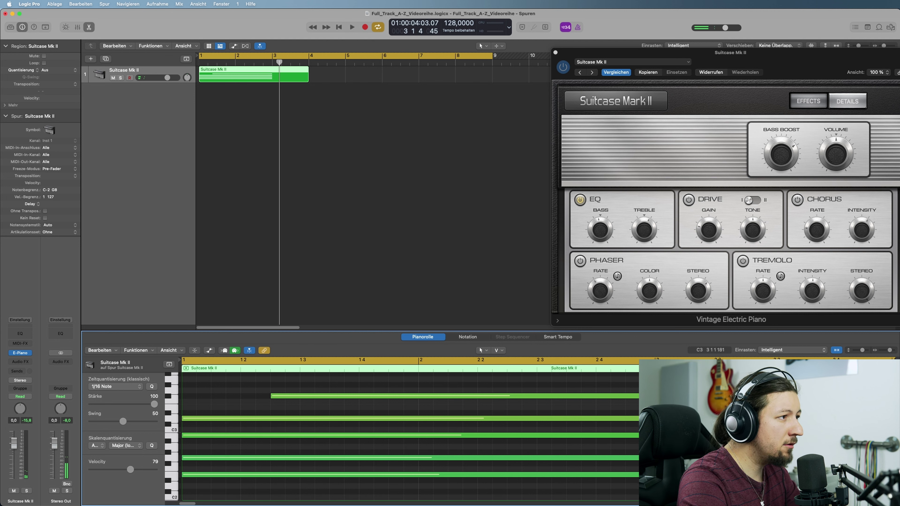
{"action": "left_click", "coordinate": [622, 418]}
{"action": "key", "text": "Right"}
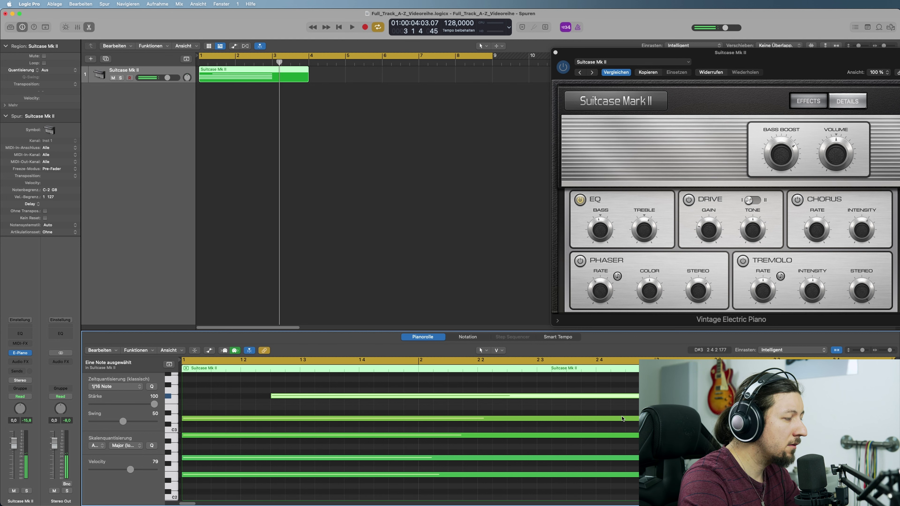
{"action": "key", "text": "super+Left"}
{"action": "key", "text": "Return"}
{"action": "key", "text": "space"}
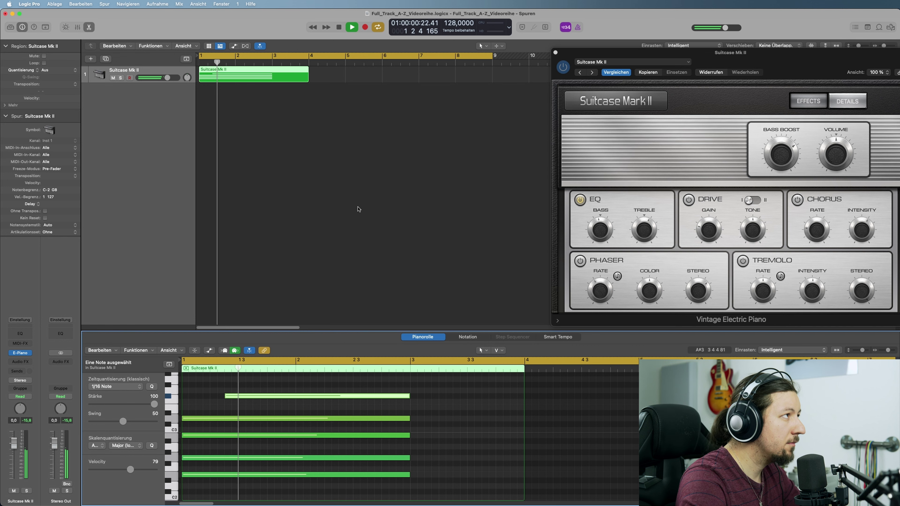
Step: Extend the Suitcase Mk II region to bar 9 and copy the five-note chord to bar 3
{"action": "left_click_drag", "start_coordinate": [311, 82], "coordinate": [493, 82]}
{"action": "key", "text": "space"}
{"action": "left_click", "coordinate": [385, 419]}
{"action": "key", "text": "shift+p"}
{"action": "scroll", "coordinate": [263, 370], "scroll_direction": "down", "scroll_amount": 5}
{"action": "scroll", "coordinate": [263, 370], "scroll_direction": "up", "scroll_amount": 5}
{"action": "left_click_drag", "start_coordinate": [201, 375], "coordinate": [301, 463]}
{"action": "scroll", "coordinate": [290, 463], "scroll_direction": "down", "scroll_amount": 6}
{"action": "scroll", "coordinate": [290, 463], "scroll_direction": "up", "scroll_amount": 6}
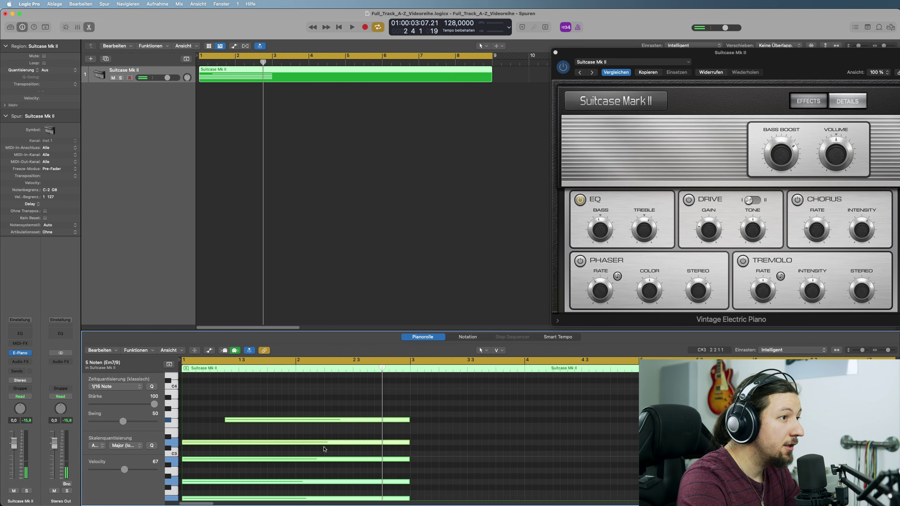
{"action": "left_click_drag", "start_coordinate": [206, 424], "coordinate": [436, 424]}
Step: Raise the two highest notes of the copied chord at bar 3 to F#3 and A3
{"action": "left_click", "coordinate": [397, 419]}
{"action": "left_click", "coordinate": [397, 423]}
{"action": "left_click", "coordinate": [406, 401]}
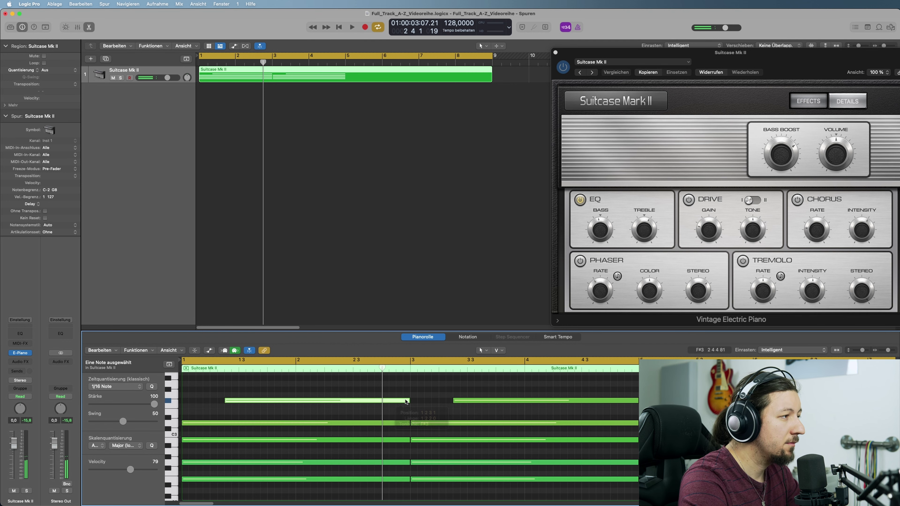
{"action": "left_click_drag", "start_coordinate": [427, 424], "coordinate": [459, 400]}
{"action": "left_click", "coordinate": [462, 402]}
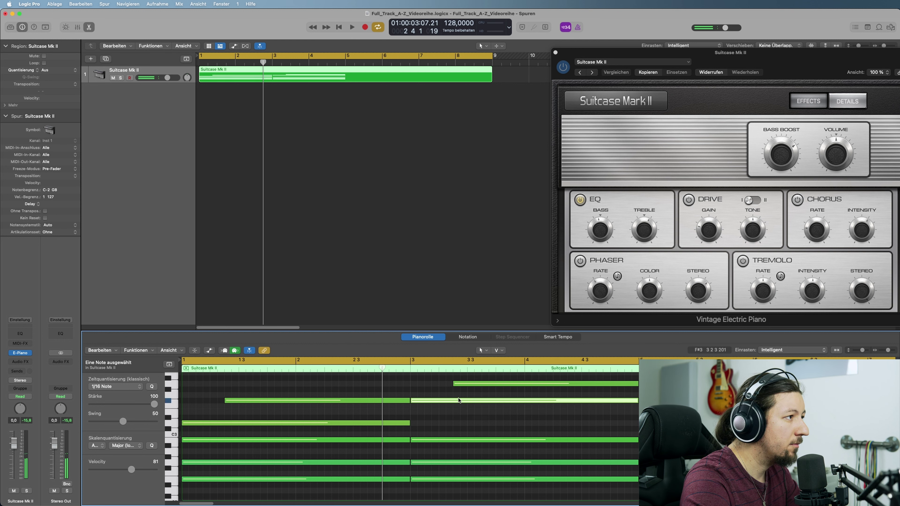
{"action": "left_click", "coordinate": [461, 383]}
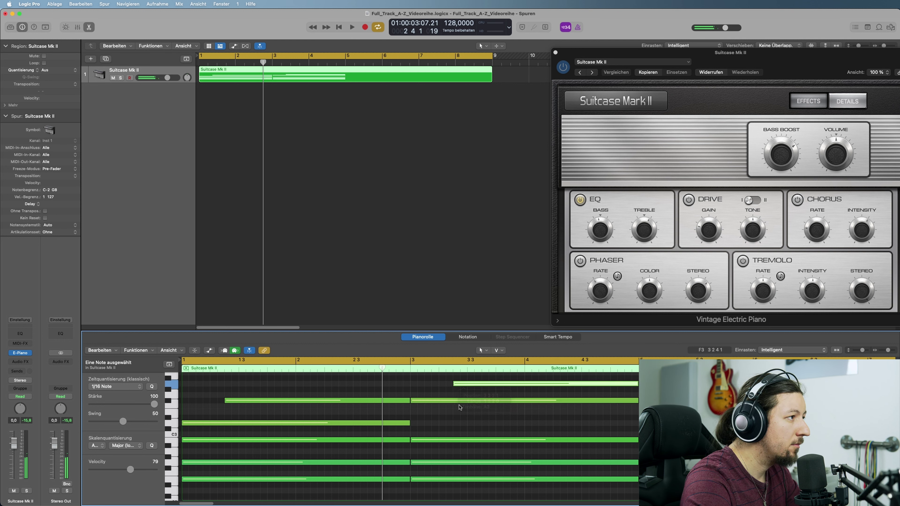
Step: Audition the first chord's notes and raise the three lower notes of the second chord to G2, B2 and D3
{"action": "left_click", "coordinate": [400, 423]}
{"action": "left_click", "coordinate": [400, 440]}
{"action": "left_click", "coordinate": [400, 462]}
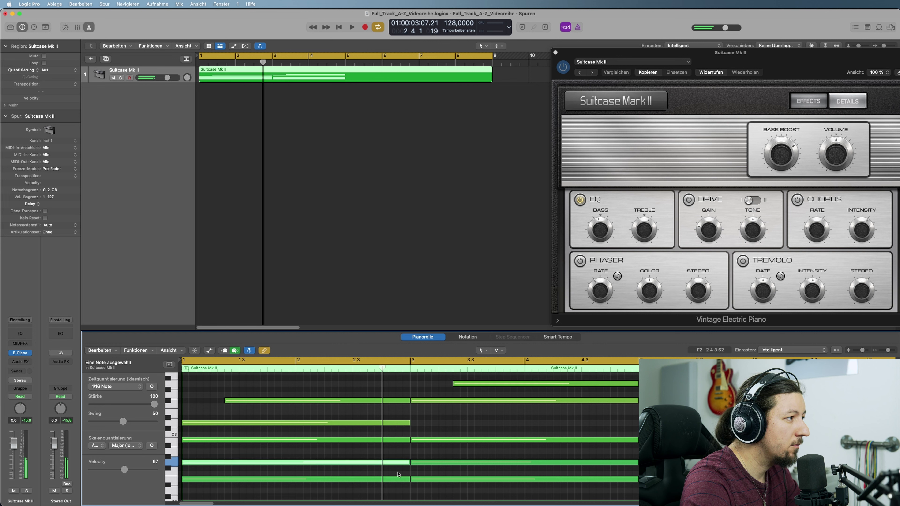
{"action": "left_click", "coordinate": [400, 479]}
{"action": "left_click", "coordinate": [414, 401]}
{"action": "left_click", "coordinate": [405, 424]}
{"action": "left_click", "coordinate": [416, 440]}
{"action": "left_click", "coordinate": [417, 462]}
{"action": "left_click_drag", "start_coordinate": [429, 431], "coordinate": [432, 488]}
{"action": "mouse_move", "coordinate": [427, 441]}
{"action": "left_mouse_down"}
{"action": "mouse_move", "coordinate": [426, 424]}
{"action": "mouse_move", "coordinate": [422, 441]}
{"action": "left_mouse_up"}
{"action": "left_click", "coordinate": [423, 441]}
{"action": "left_click", "coordinate": [423, 453]}
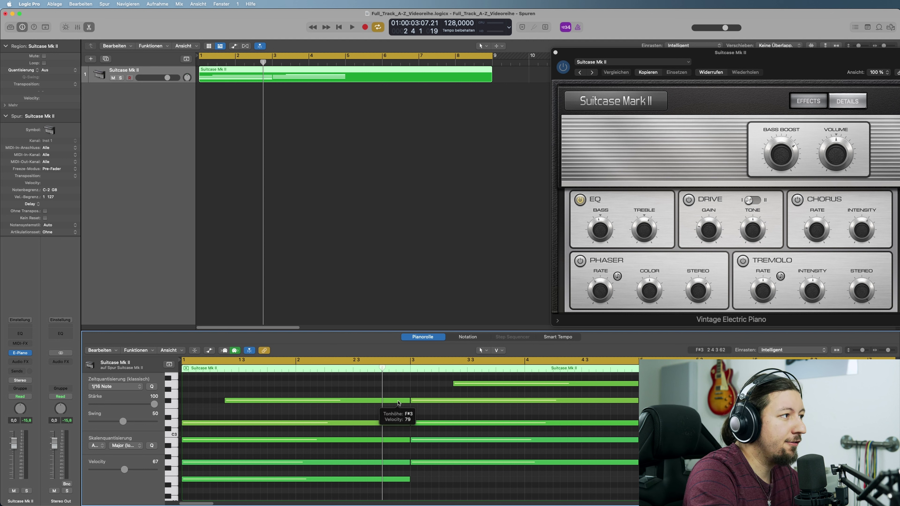
Step: Audition the upper notes of the first chord in the piano roll
{"action": "left_click", "coordinate": [301, 422]}
{"action": "left_click", "coordinate": [321, 401]}
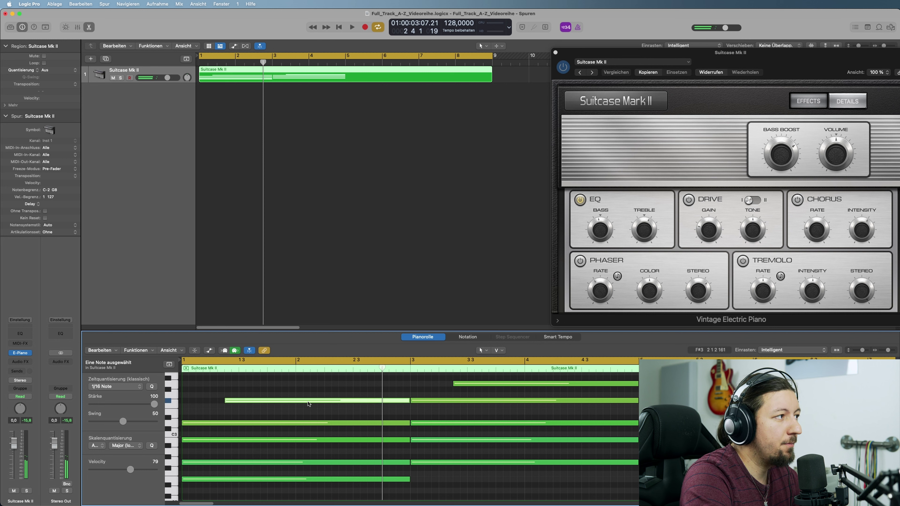
{"action": "left_click", "coordinate": [339, 391]}
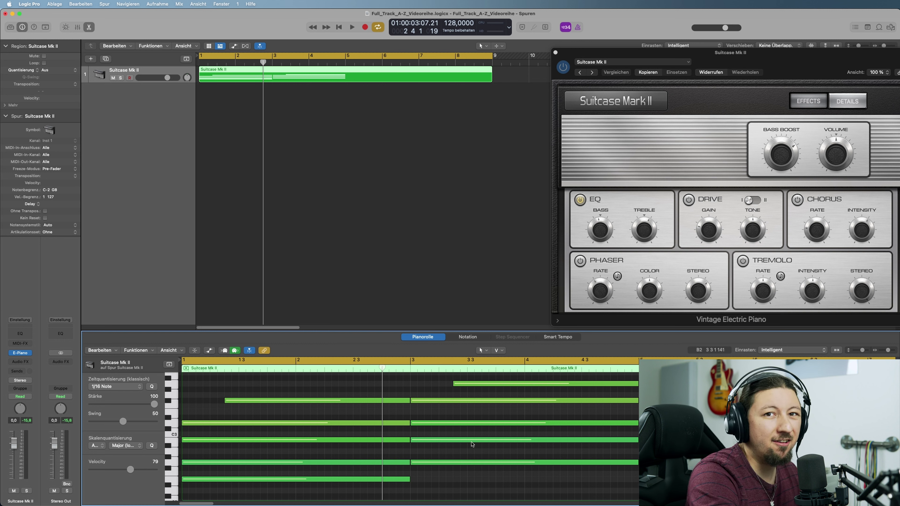
{"action": "mouse_move", "coordinate": [472, 444]}
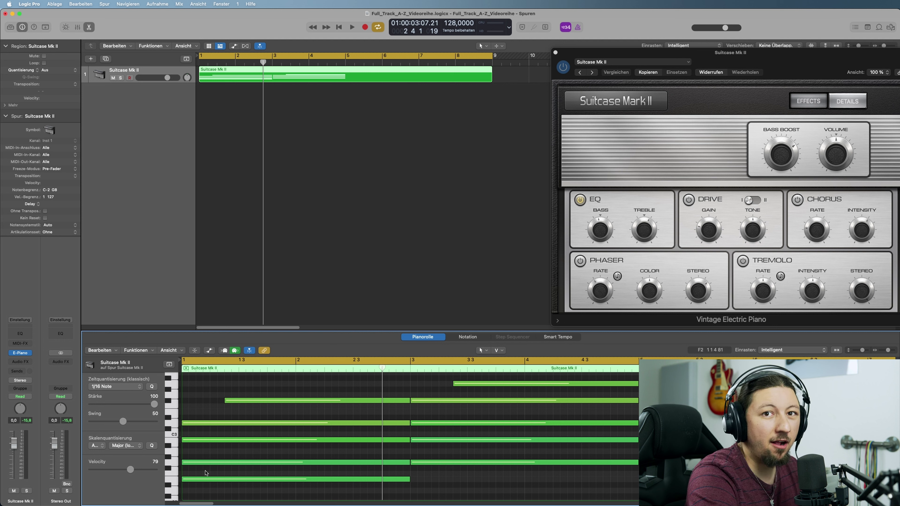
{"action": "mouse_move", "coordinate": [197, 480]}
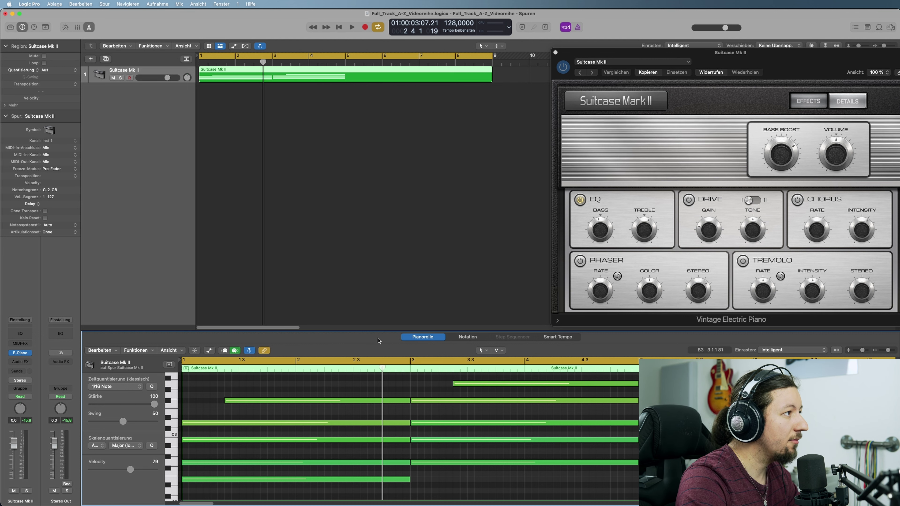
Step: Enlarge the piano roll to show both chords completely and play them back
{"action": "left_click_drag", "start_coordinate": [358, 332], "coordinate": [359, 245]}
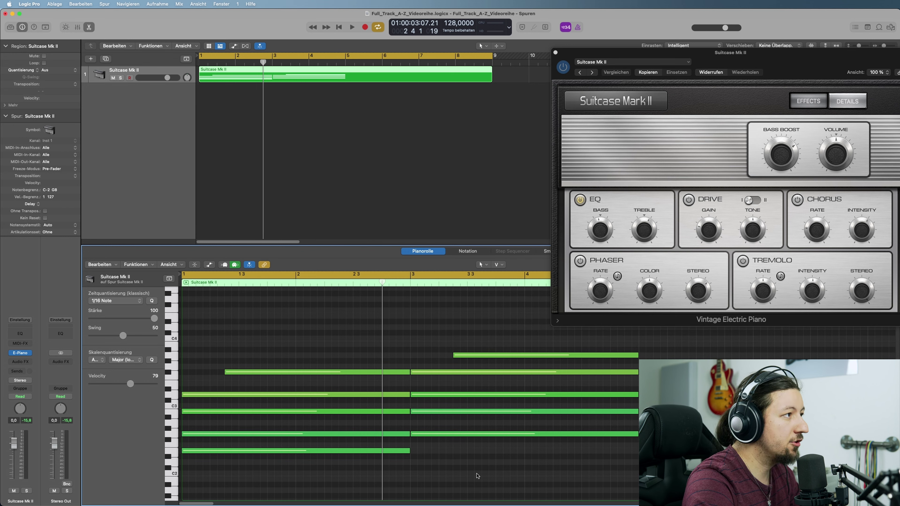
{"action": "key", "text": "super+Left"}
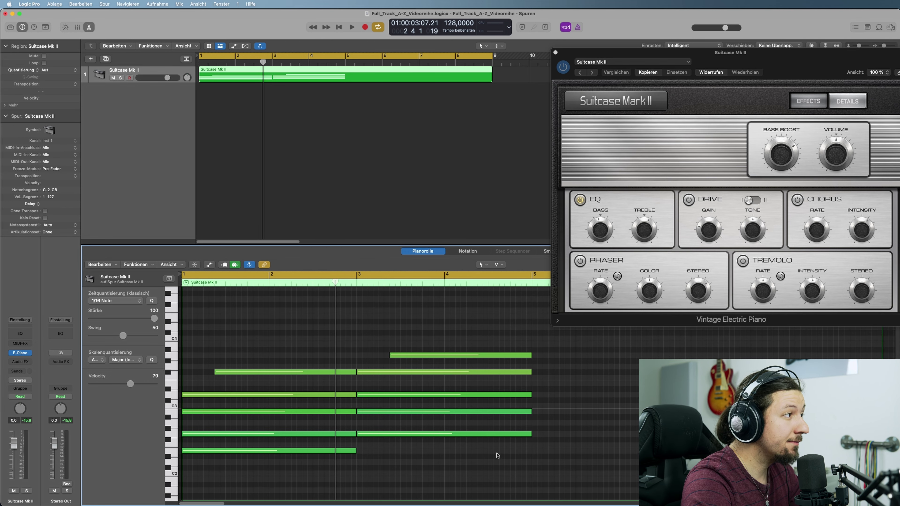
{"action": "key", "text": "space"}
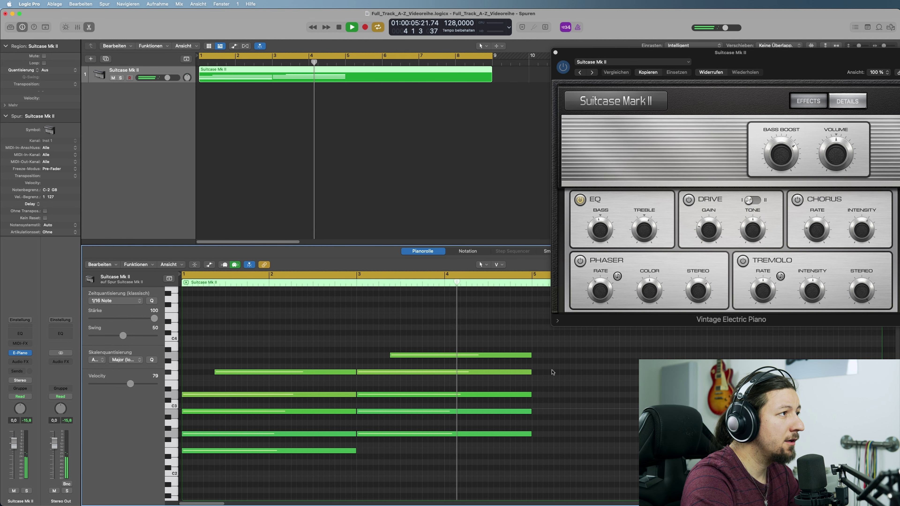
{"action": "key", "text": "space"}
Step: Shorten the second chord to end at bar 4 and place a one-bar copy there, transposed four semitones down
{"action": "left_click", "coordinate": [421, 372]}
{"action": "left_click", "coordinate": [420, 356]}
{"action": "left_click", "coordinate": [405, 394]}
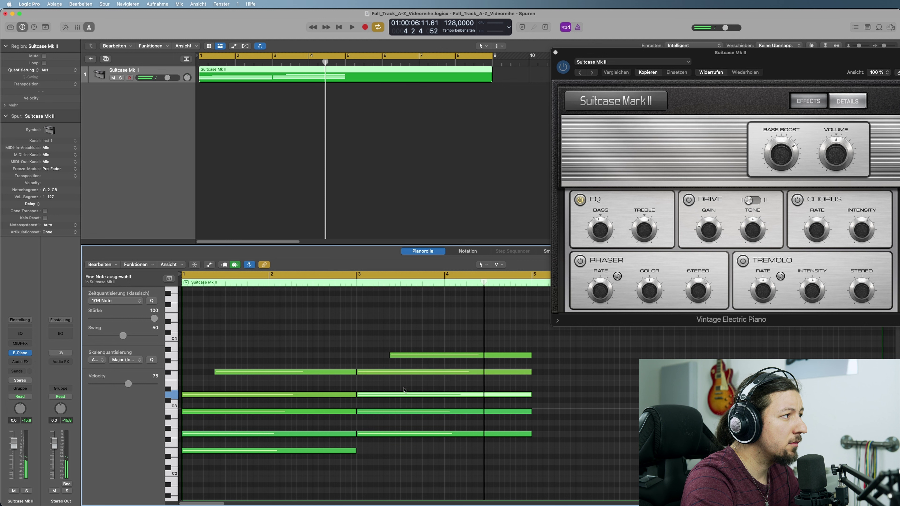
{"action": "left_click_drag", "start_coordinate": [559, 345], "coordinate": [443, 434]}
{"action": "left_click_drag", "start_coordinate": [380, 374], "coordinate": [466, 397]}
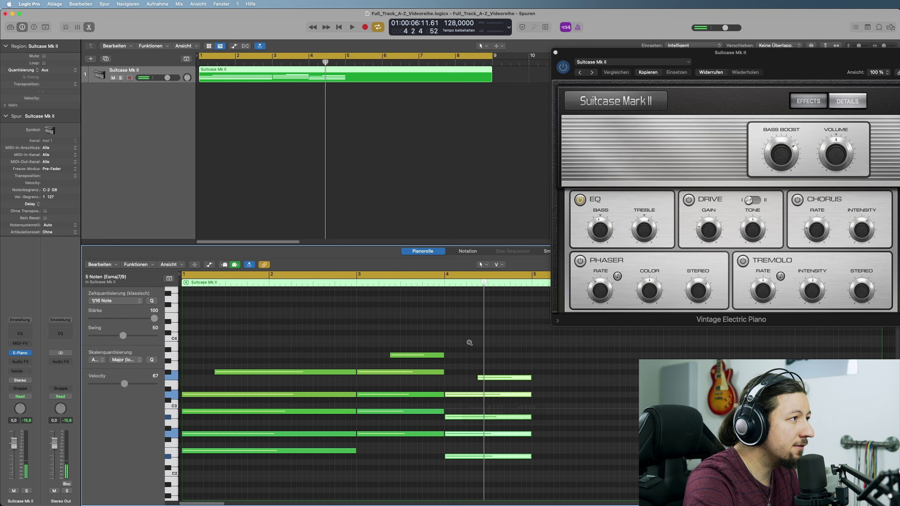
Step: Audition the upper notes of the three chords and compare them with the F#3 key of the piano roll keyboard
{"action": "left_click", "coordinate": [301, 393]}
{"action": "left_click", "coordinate": [308, 374]}
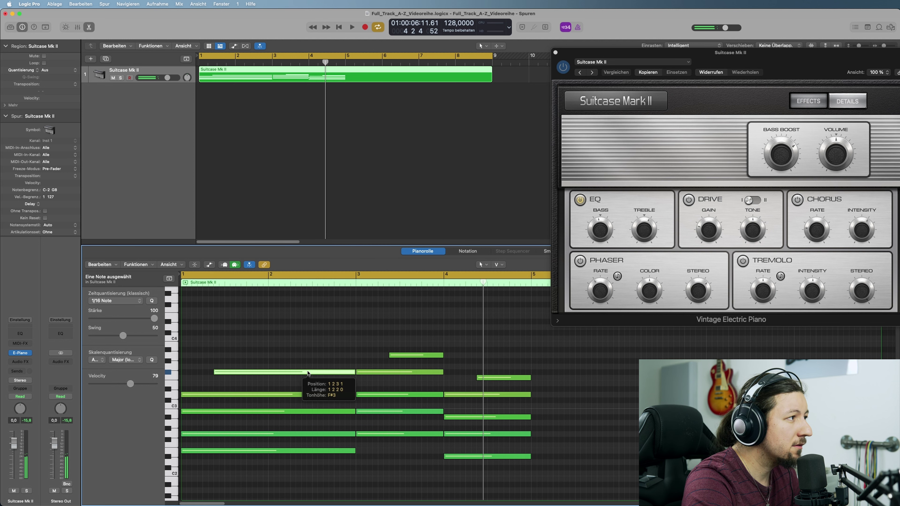
{"action": "left_click", "coordinate": [410, 374]}
{"action": "left_click", "coordinate": [420, 356]}
{"action": "left_click", "coordinate": [466, 395]}
{"action": "left_click", "coordinate": [174, 383]}
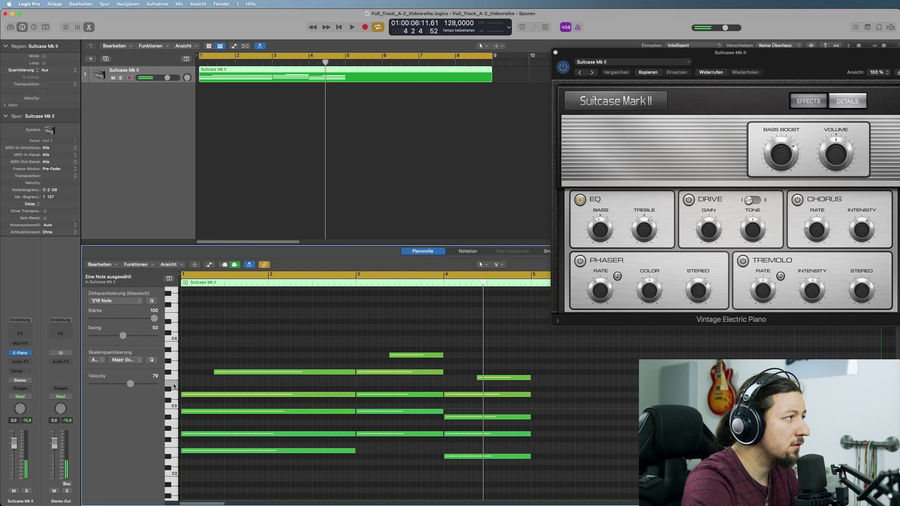
{"action": "left_click", "coordinate": [172, 372]}
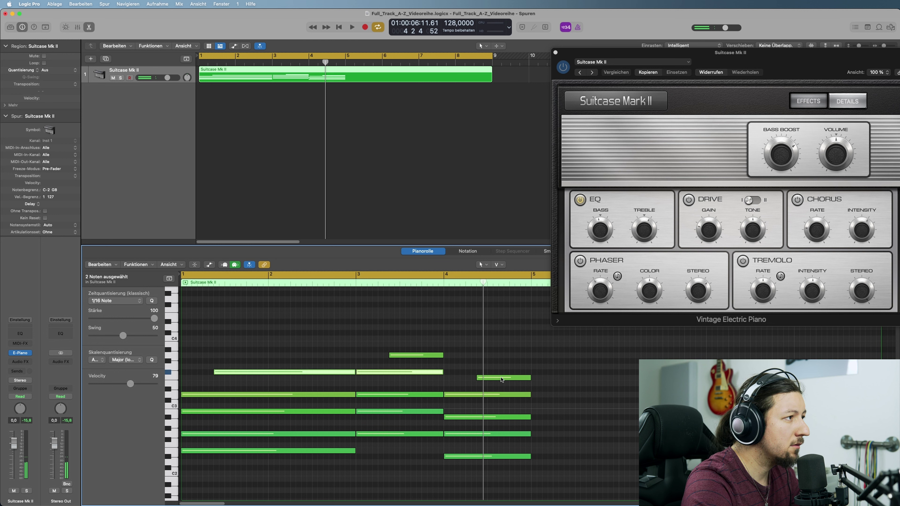
Step: Transpose the third chord up one semitone and raise its second-highest note to E3
{"action": "left_click_drag", "start_coordinate": [502, 371], "coordinate": [445, 445]}
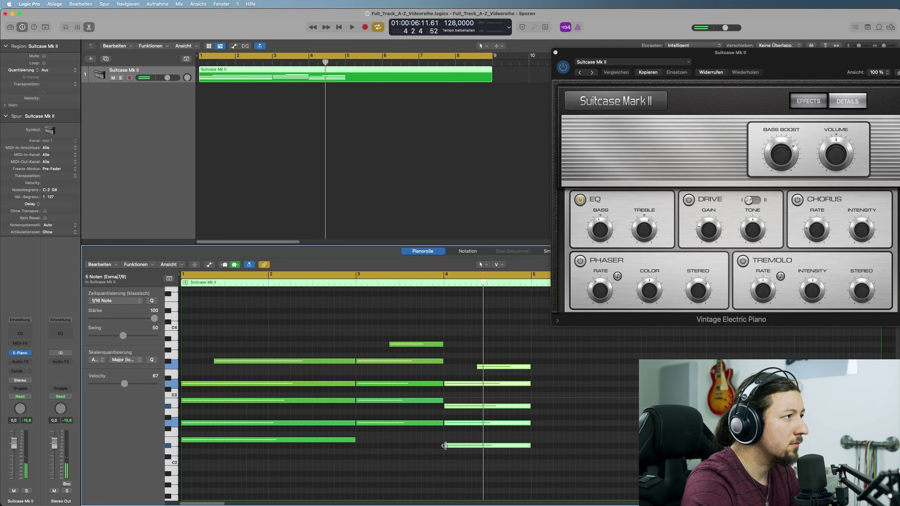
{"action": "left_click_drag", "start_coordinate": [464, 384], "coordinate": [457, 374]}
{"action": "left_click", "coordinate": [459, 379]}
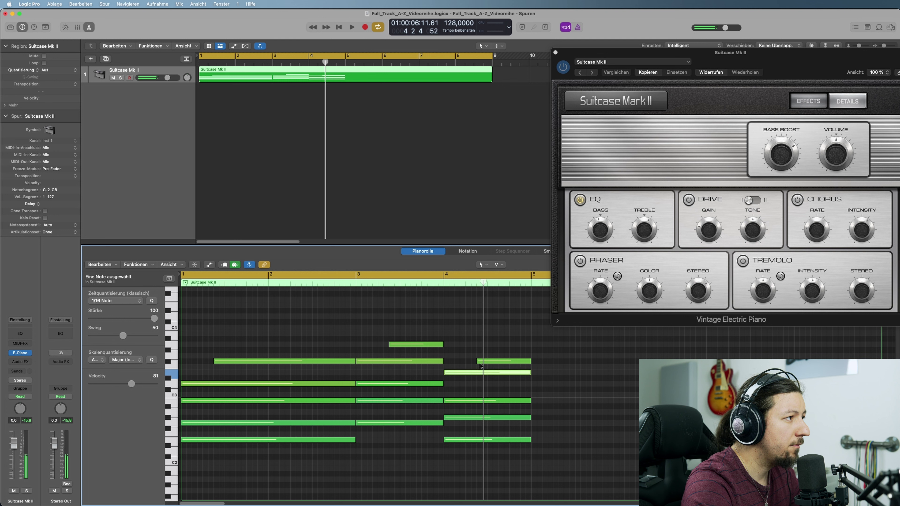
{"action": "left_click", "coordinate": [489, 362]}
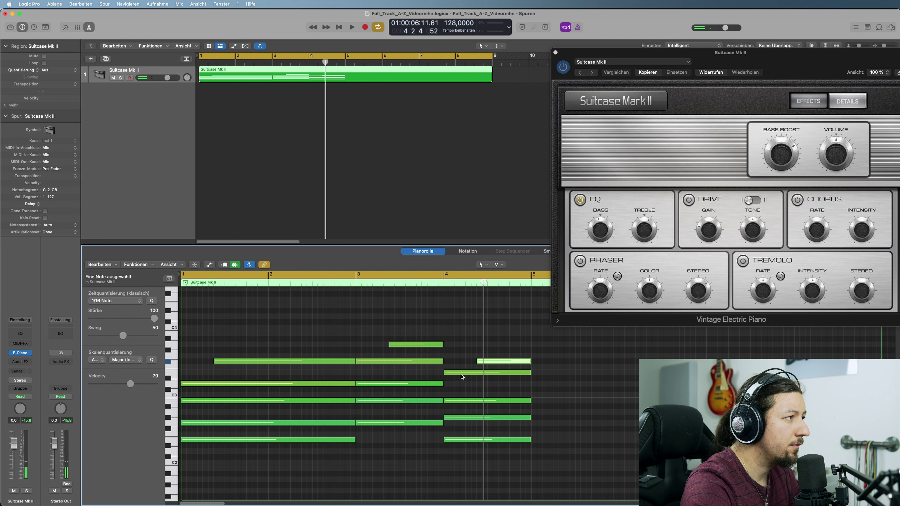
Step: Audition the E3 and B2 notes of the third chord and compare them with the second chord's D3
{"action": "left_click", "coordinate": [461, 373]}
{"action": "left_click", "coordinate": [456, 400]}
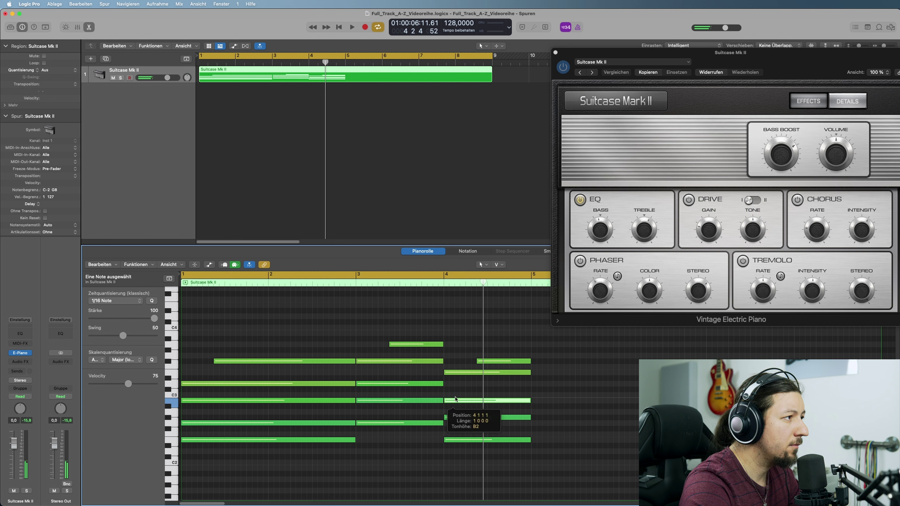
{"action": "left_click", "coordinate": [454, 374]}
{"action": "left_click", "coordinate": [456, 396]}
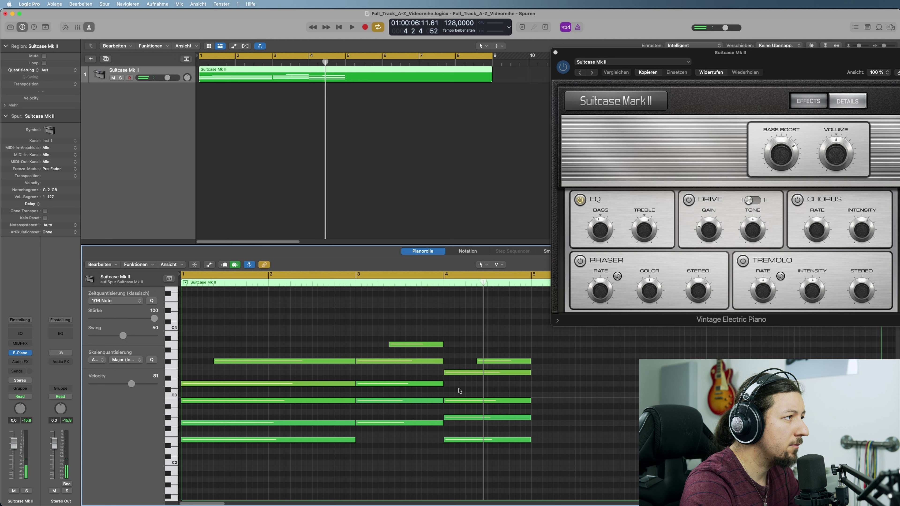
{"action": "left_click", "coordinate": [457, 373]}
{"action": "left_click", "coordinate": [441, 384]}
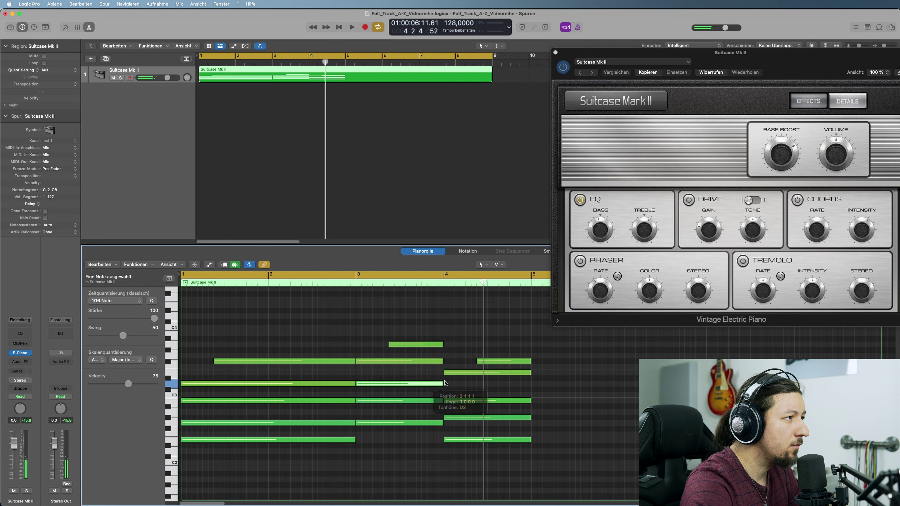
{"action": "left_click", "coordinate": [454, 373]}
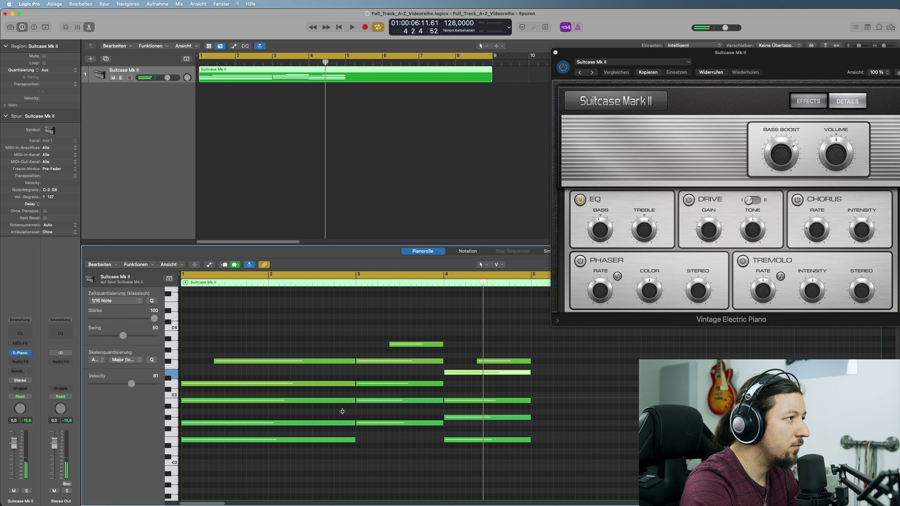
Step: Raise the third chord's three lowest notes to F#2, A2 and C#3 and audition its notes
{"action": "left_click", "coordinate": [465, 400]}
{"action": "left_click", "coordinate": [458, 396]}
{"action": "left_click_drag", "start_coordinate": [458, 400], "coordinate": [456, 432]}
{"action": "left_click", "coordinate": [457, 372]}
{"action": "left_click", "coordinate": [456, 390]}
{"action": "left_click", "coordinate": [456, 407]}
{"action": "left_click", "coordinate": [458, 359]}
Step: Play the three-chord progression from the start and audition the third chord's notes one by one
{"action": "key", "text": "Return"}
{"action": "key", "text": "space"}
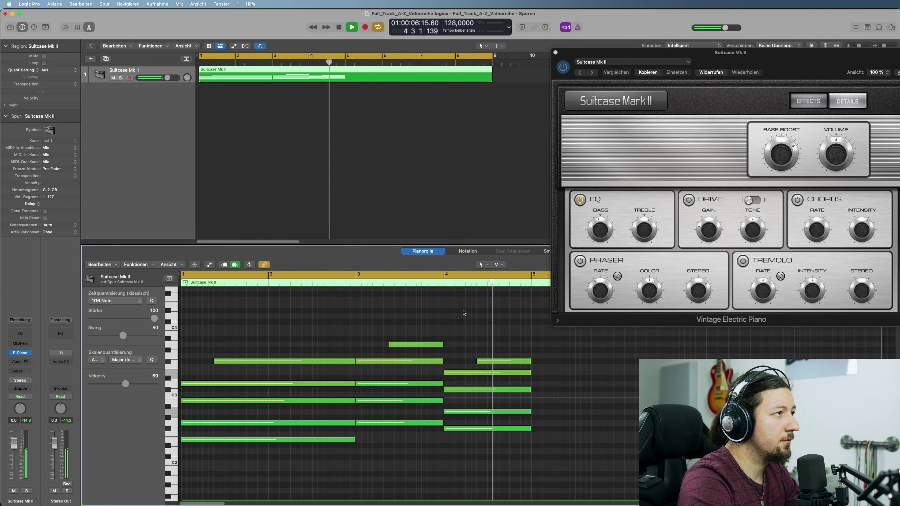
{"action": "key", "text": "Return"}
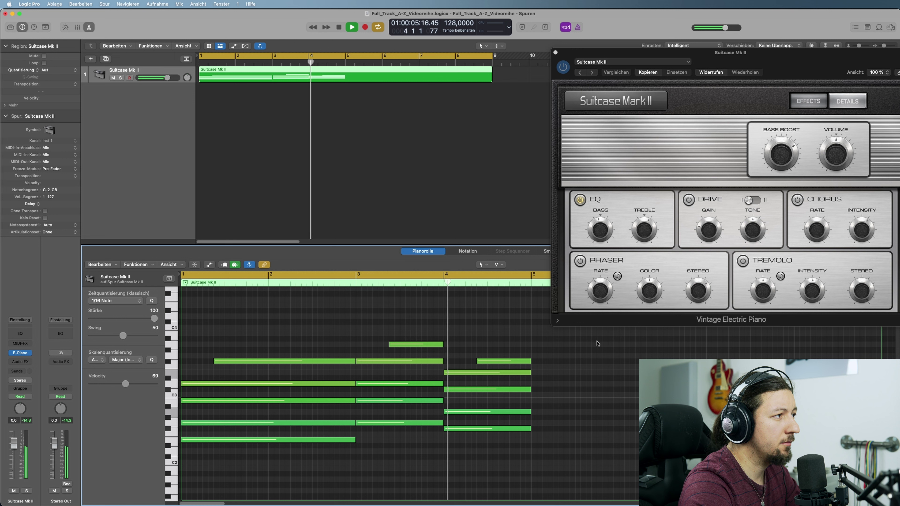
{"action": "key", "text": "space"}
{"action": "left_click", "coordinate": [476, 373]}
{"action": "left_click", "coordinate": [465, 390]}
{"action": "left_click", "coordinate": [457, 412]}
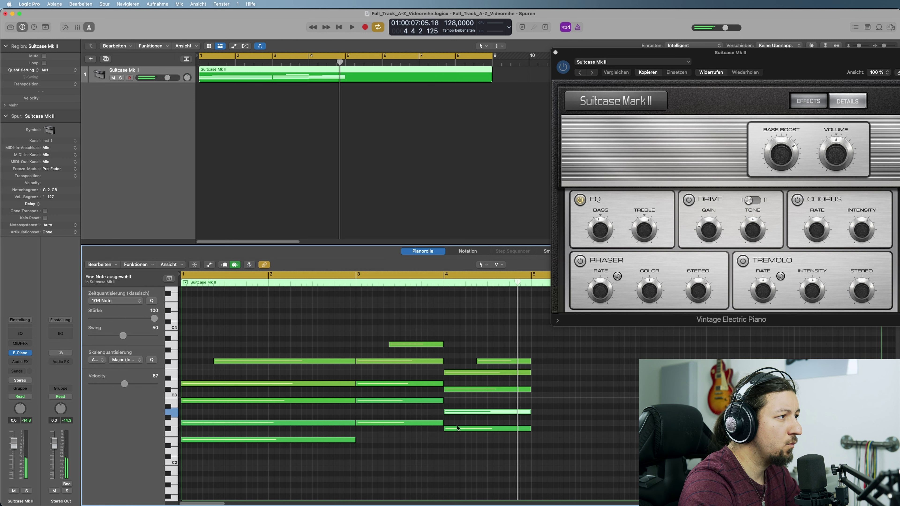
{"action": "left_click", "coordinate": [459, 429]}
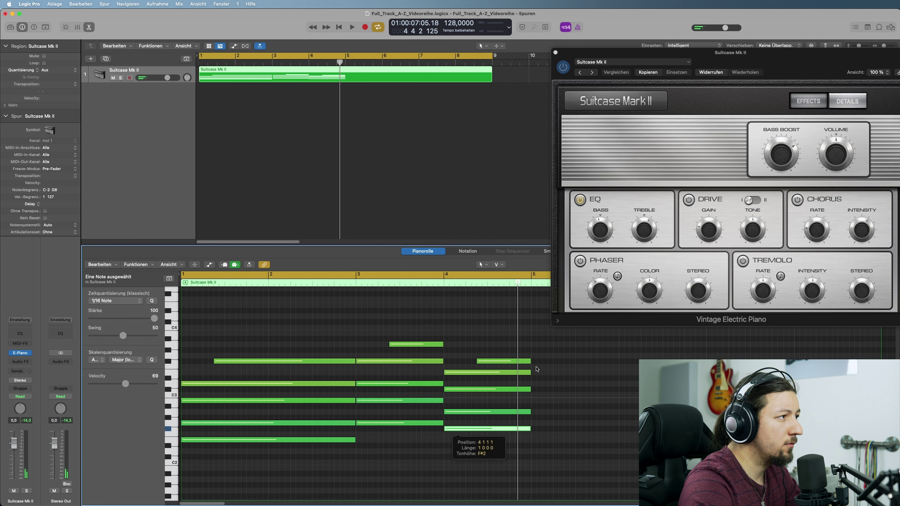
Step: Move the third chord one beat later, extend the second chord's notes to meet it, and play the result
{"action": "left_click_drag", "start_coordinate": [561, 473], "coordinate": [476, 375]}
{"action": "left_click_drag", "start_coordinate": [441, 398], "coordinate": [465, 422]}
{"action": "left_click", "coordinate": [479, 421]}
{"action": "key", "text": "Return"}
{"action": "key", "text": "space"}
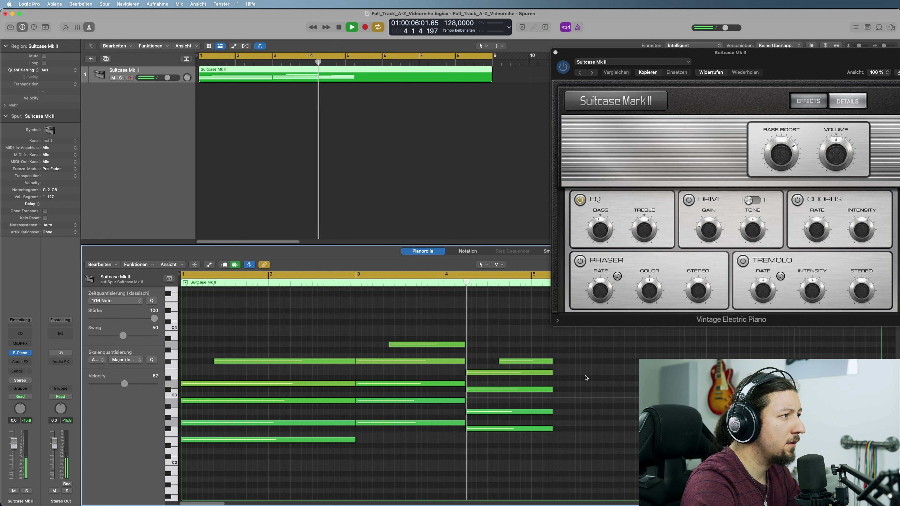
{"action": "key", "text": "space"}
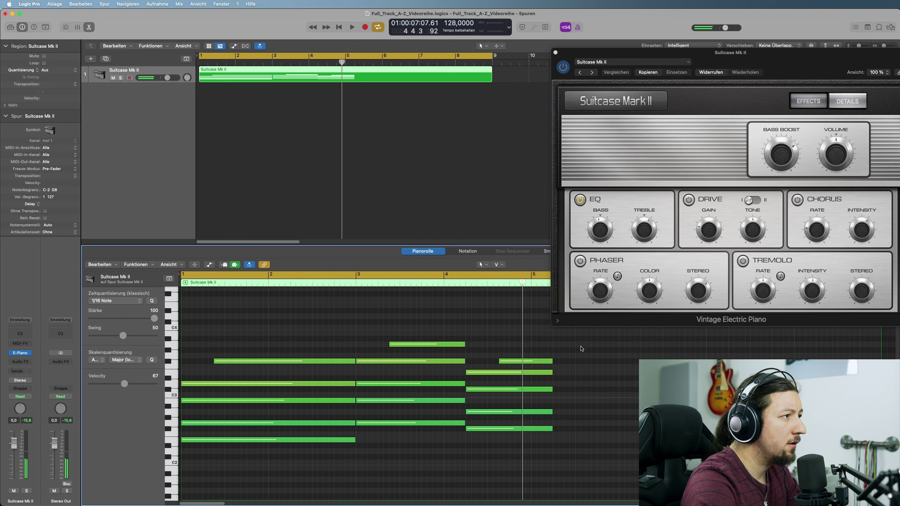
Step: Shorten all notes of the third chord to end at bar 5 and play the transition
{"action": "left_click_drag", "start_coordinate": [551, 361], "coordinate": [531, 430]}
{"action": "left_click", "coordinate": [554, 437]}
{"action": "key", "text": "space"}
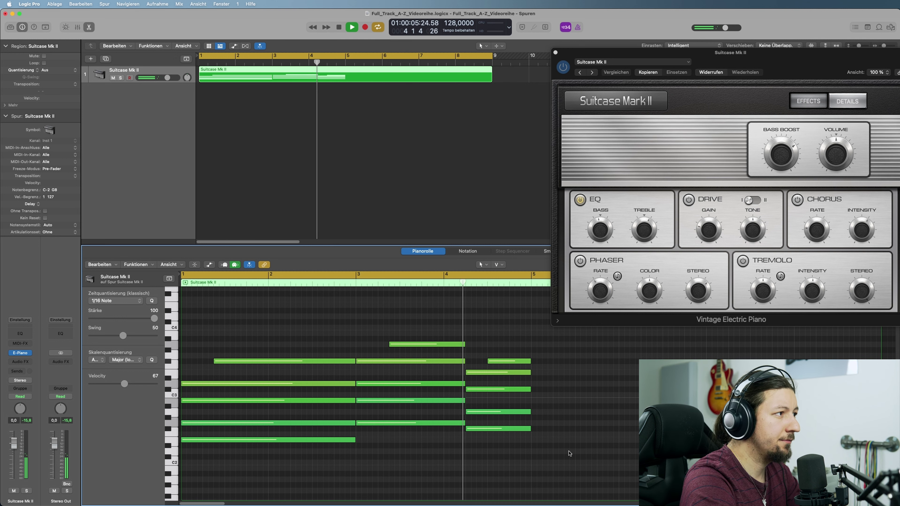
{"action": "key", "text": "space"}
Step: Trim the Suitcase Mk II region to end at bar 5, place a copy at bar 5, and select both regions
{"action": "left_click_drag", "start_coordinate": [491, 80], "coordinate": [346, 80]}
{"action": "left_click_drag", "start_coordinate": [268, 74], "coordinate": [415, 75]}
{"action": "left_click_drag", "start_coordinate": [508, 87], "coordinate": [320, 80]}
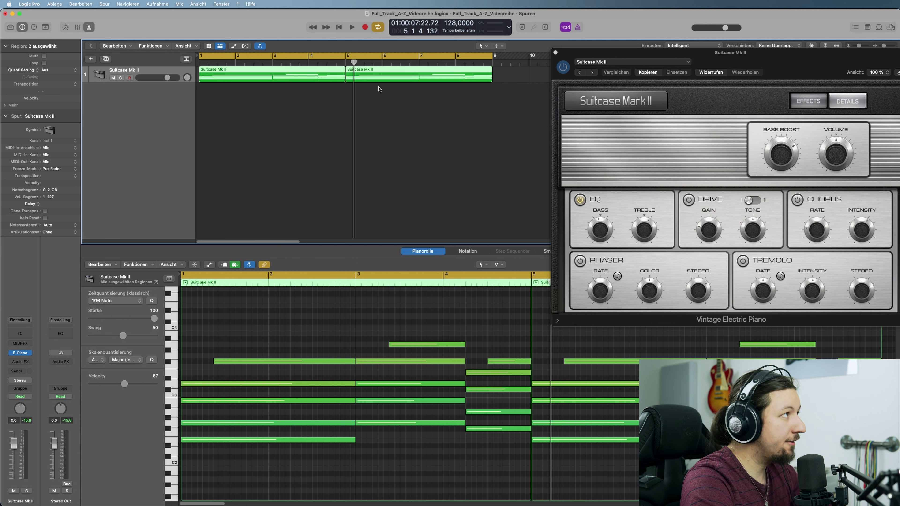
Step: Merge the two Suitcase Mk II regions into one with the Join tool and return to the Pointer tool
{"action": "key", "text": "t"}
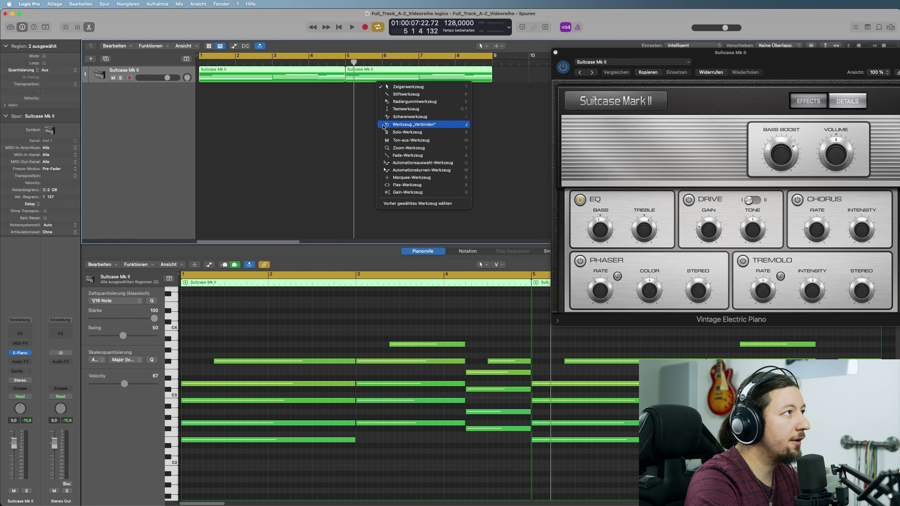
{"action": "left_click", "coordinate": [415, 125]}
{"action": "left_click_drag", "start_coordinate": [349, 92], "coordinate": [327, 80]}
{"action": "left_click", "coordinate": [341, 77]}
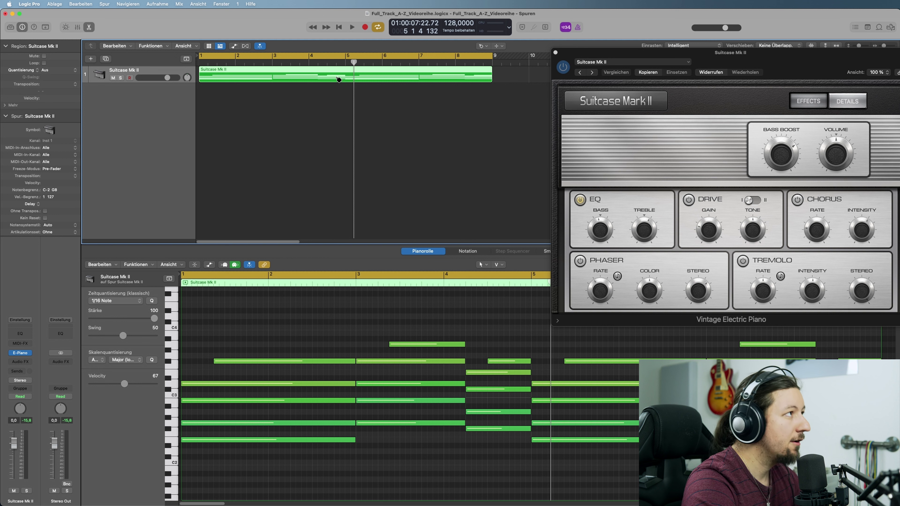
{"action": "key", "text": "t"}
{"action": "left_click", "coordinate": [382, 78]}
{"action": "left_click_drag", "start_coordinate": [353, 140], "coordinate": [335, 82]}
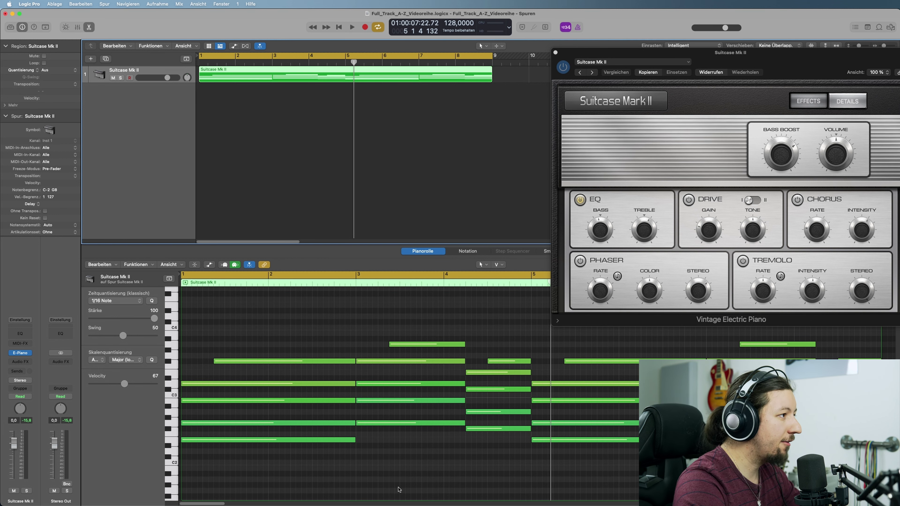
Step: Move the Vintage Electric Piano window clear of the piano roll and play the full eight-bar progression
{"action": "scroll", "coordinate": [405, 448], "scroll_direction": "down", "scroll_amount": 3}
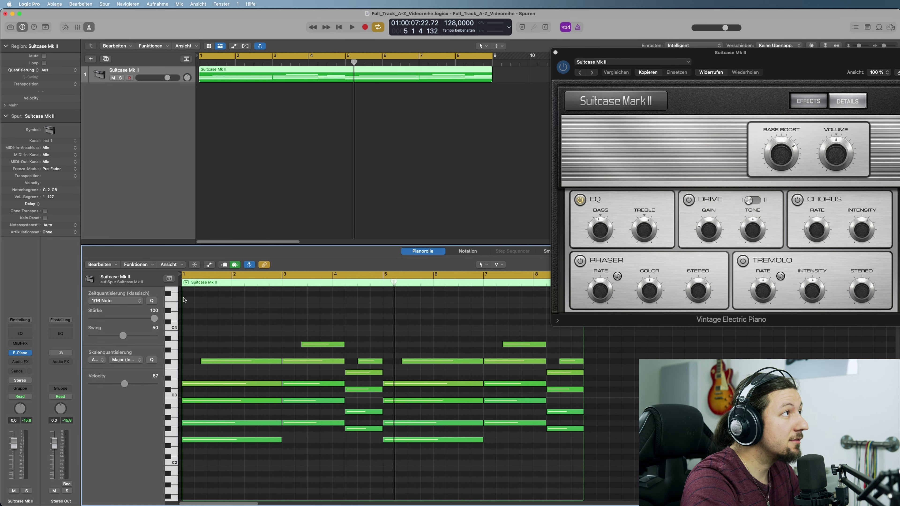
{"action": "scroll", "coordinate": [413, 174], "scroll_direction": "down", "scroll_amount": 3}
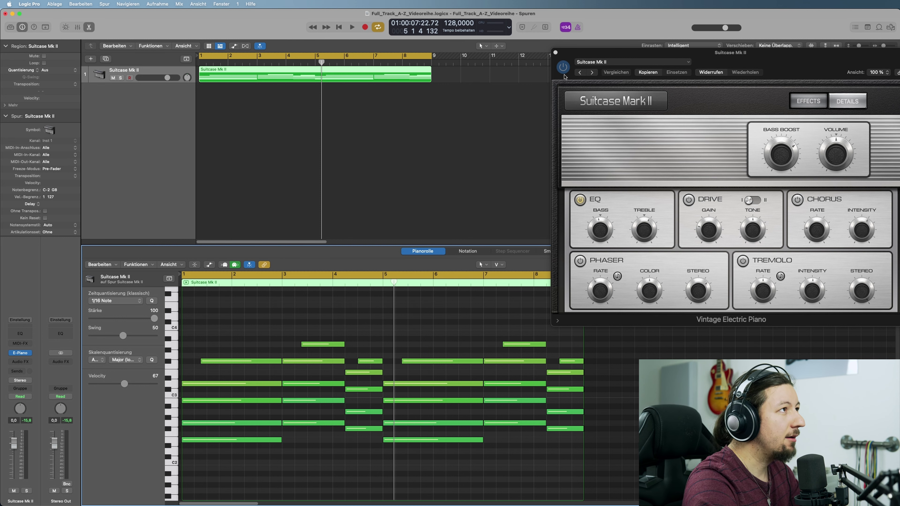
{"action": "left_click_drag", "start_coordinate": [572, 57], "coordinate": [559, 12]}
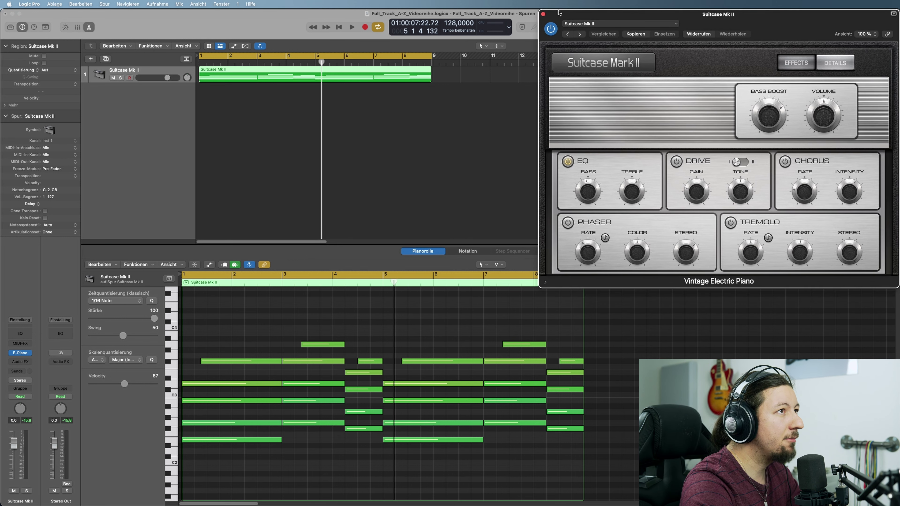
{"action": "left_click", "coordinate": [411, 303]}
{"action": "key", "text": "space"}
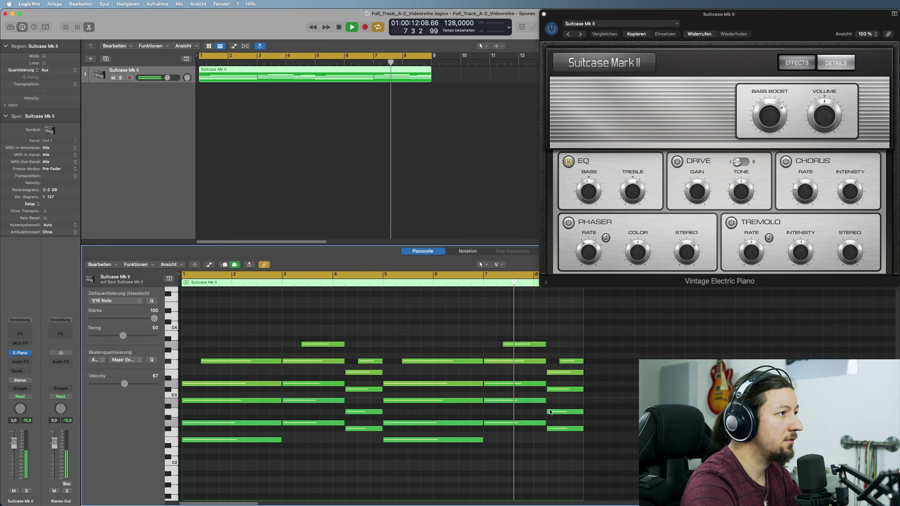
{"action": "key", "text": "space"}
Step: Transpose the final chord in bar 8 up five semitones, bringing its E3 to A3, and play it back
{"action": "left_click", "coordinate": [539, 345]}
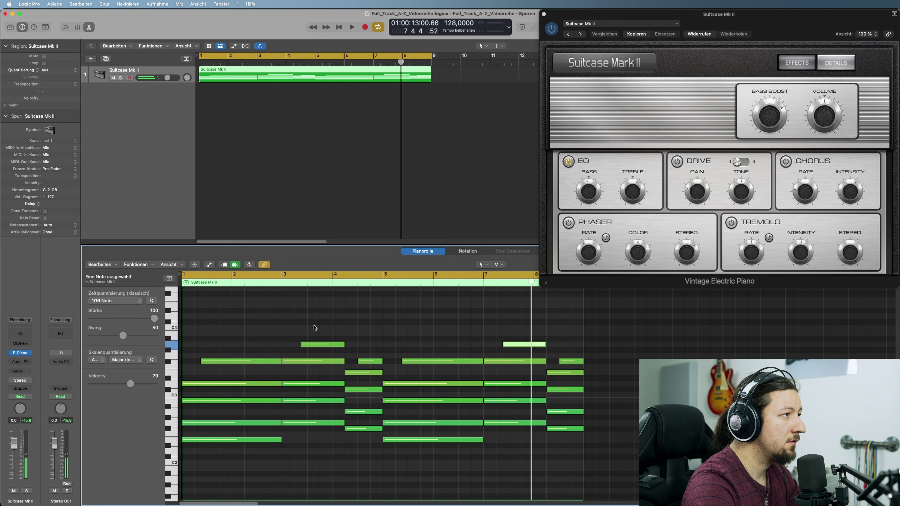
{"action": "left_click", "coordinate": [352, 336]}
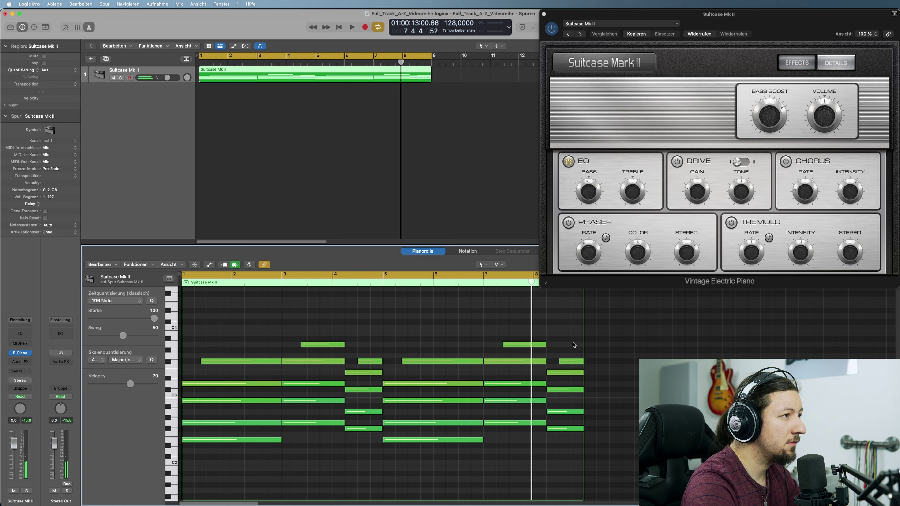
{"action": "left_click_drag", "start_coordinate": [574, 344], "coordinate": [550, 443]}
{"action": "left_click_drag", "start_coordinate": [555, 373], "coordinate": [554, 346]}
{"action": "left_click", "coordinate": [554, 345]}
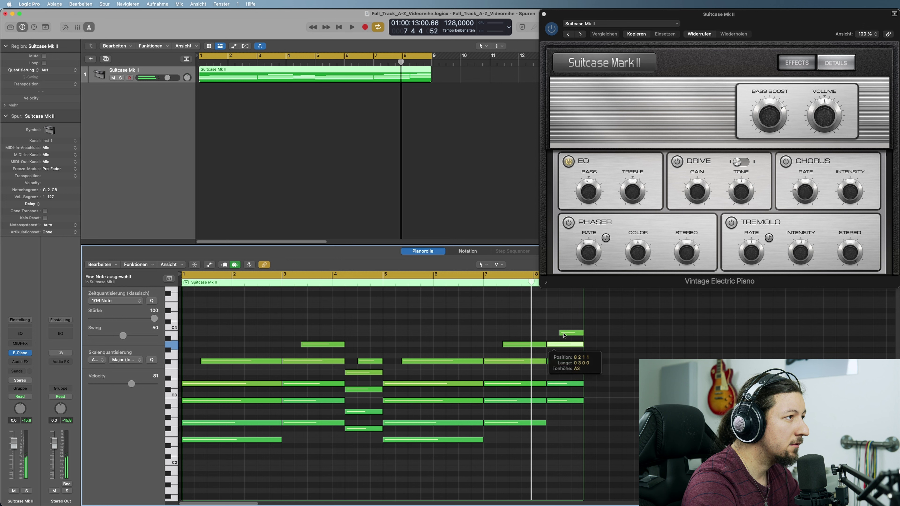
{"action": "left_click", "coordinate": [508, 287]}
{"action": "key", "text": "space"}
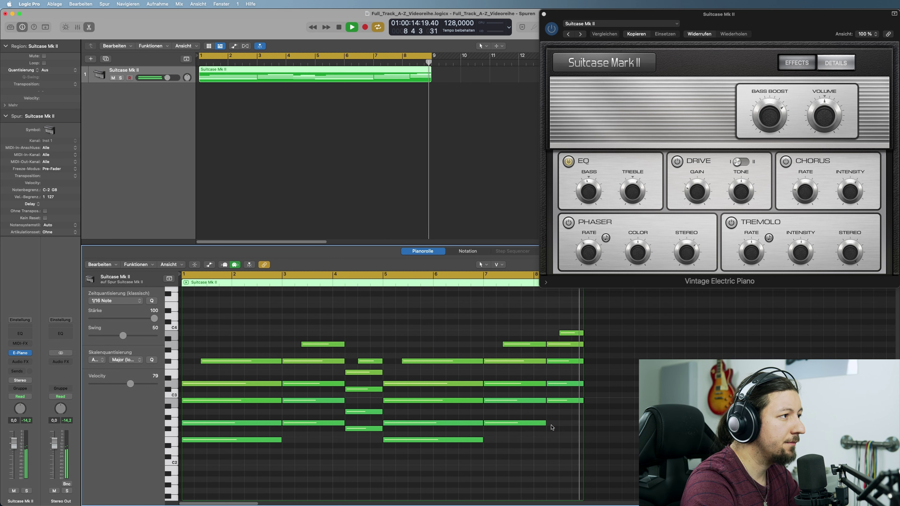
{"action": "key", "text": "space"}
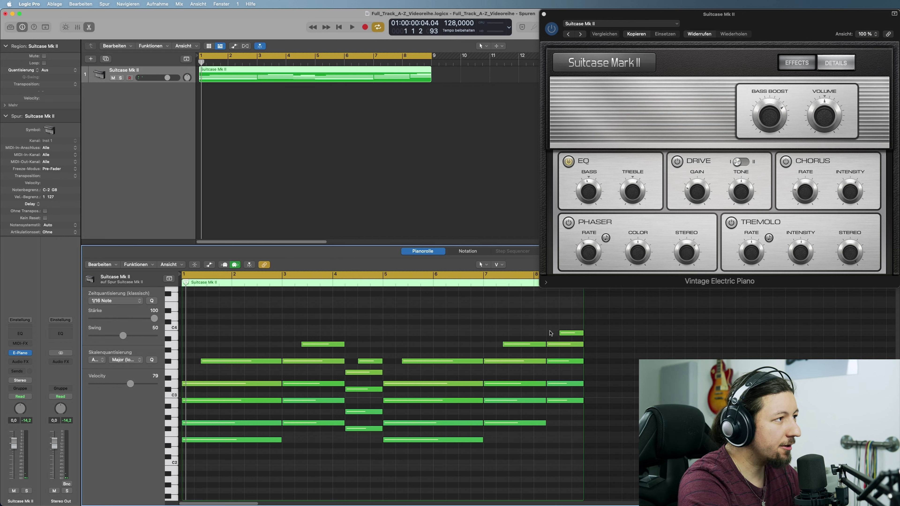
Step: Close the Suitcase Mk II instrument window and play the progression again
{"action": "left_click", "coordinate": [544, 14]}
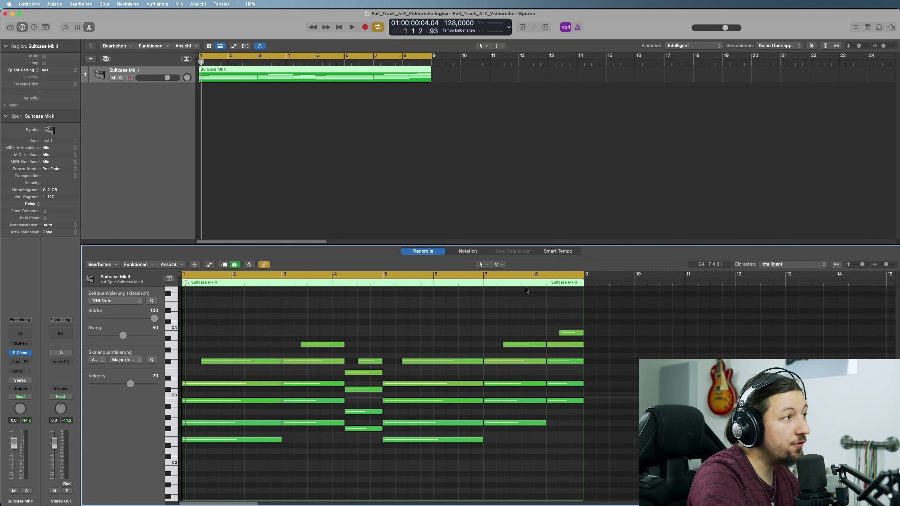
{"action": "double_click", "coordinate": [466, 276]}
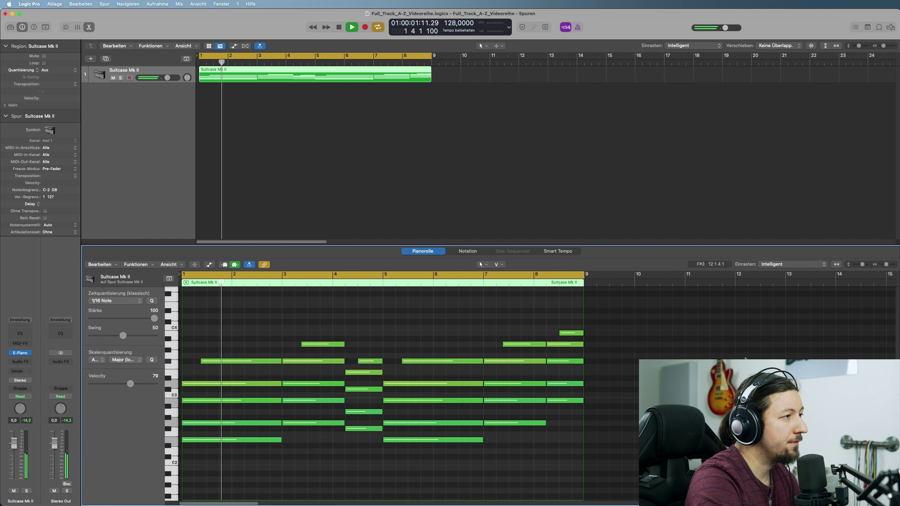
{"action": "key", "text": "space"}
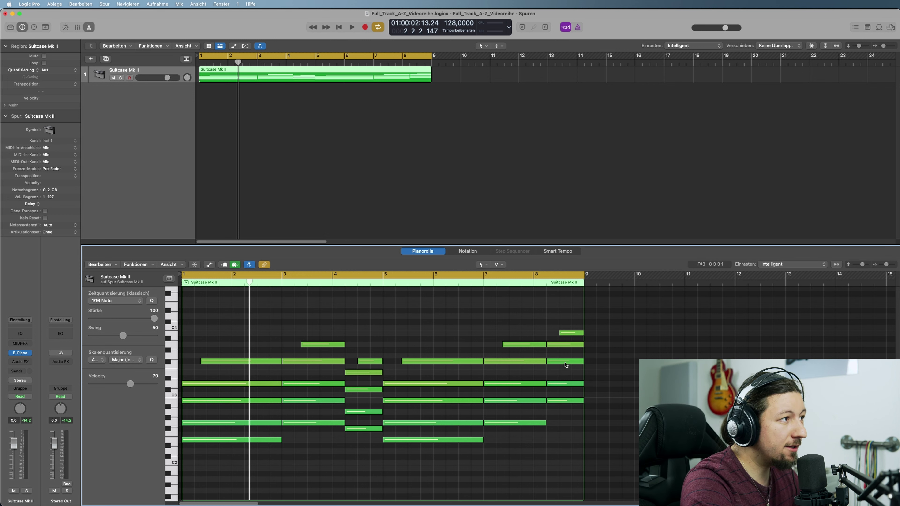
Step: Lower the F#3 note of the final chord to G2
{"action": "mouse_move", "coordinate": [565, 363]}
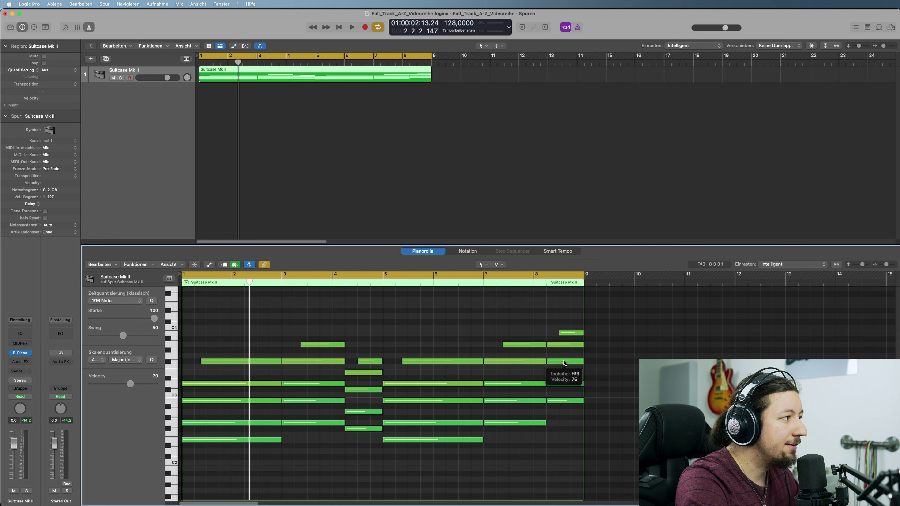
{"action": "left_click", "coordinate": [564, 362]}
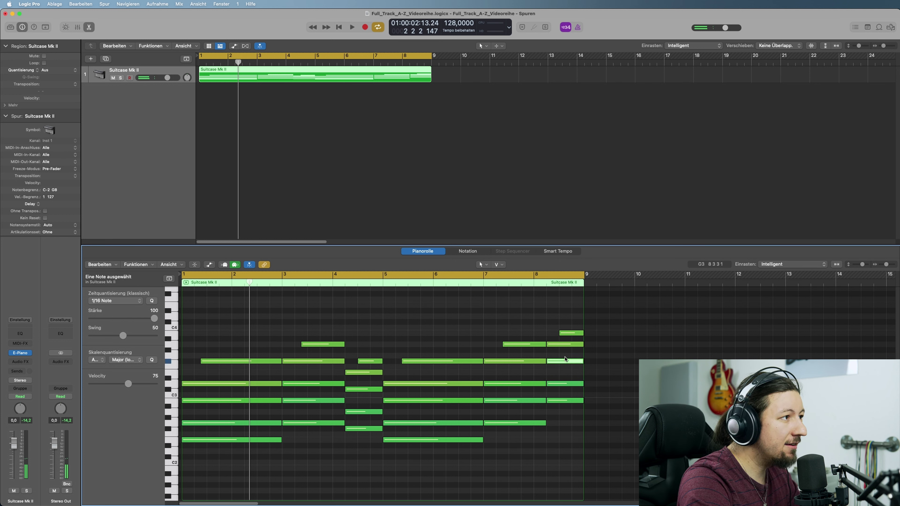
{"action": "left_click_drag", "start_coordinate": [561, 363], "coordinate": [561, 427]}
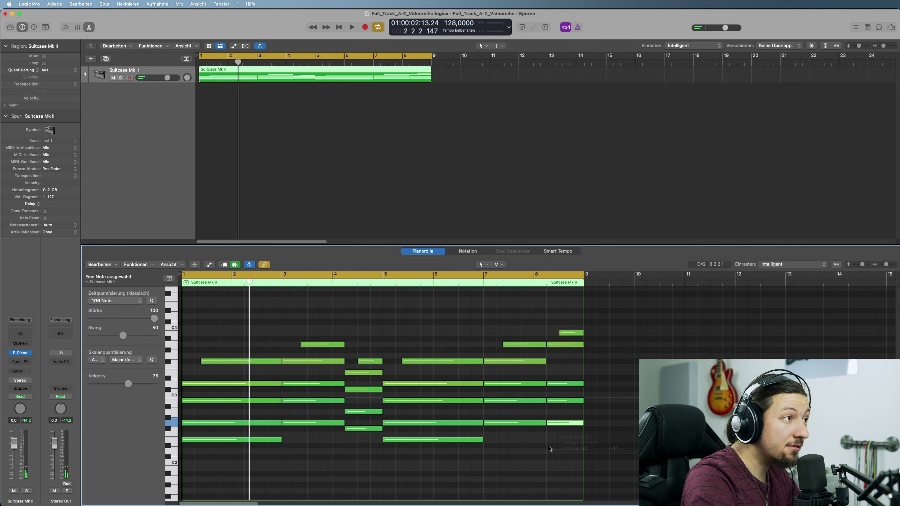
Step: Turn off cycle playback and listen to the last two chords through to the end of the region
{"action": "left_click", "coordinate": [501, 288]}
{"action": "left_click", "coordinate": [475, 277]}
{"action": "left_click", "coordinate": [470, 285]}
{"action": "key", "text": "space"}
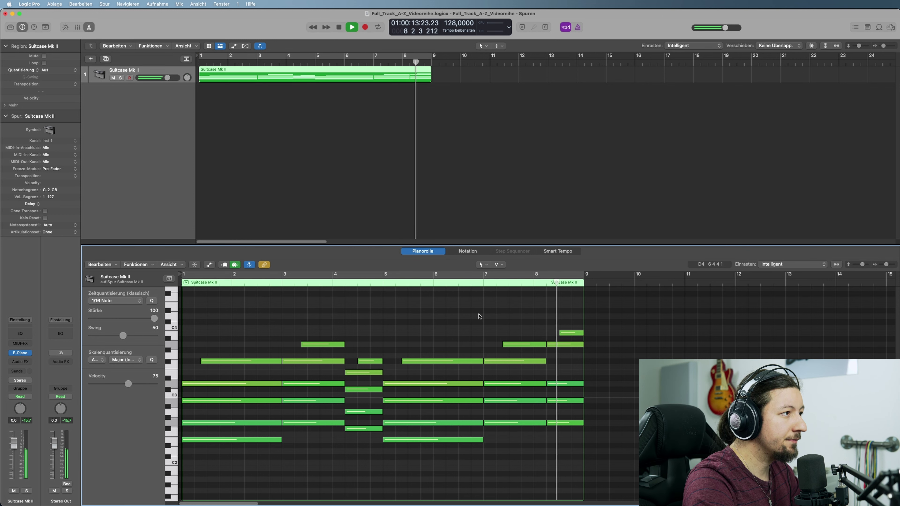
{"action": "key", "text": "space"}
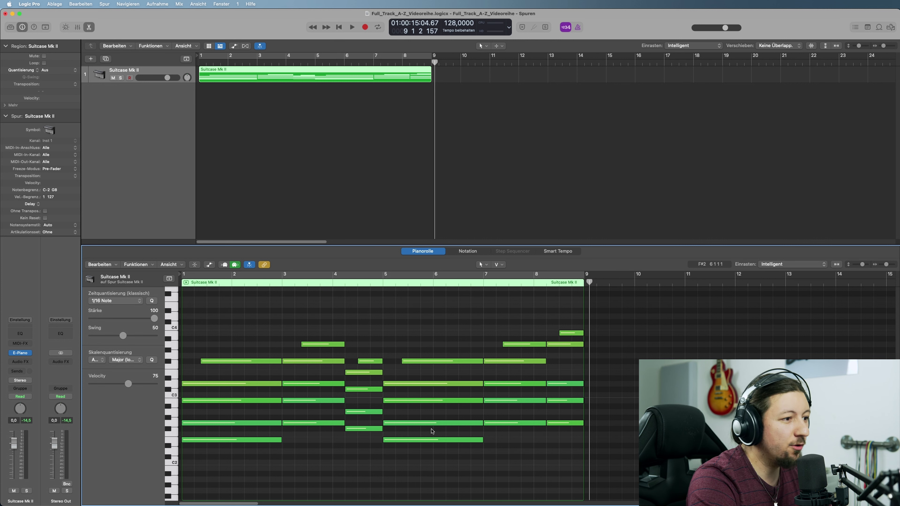
Step: Deselect the notes and turn cycle playback back on for bars 1 to 9
{"action": "left_click", "coordinate": [390, 367]}
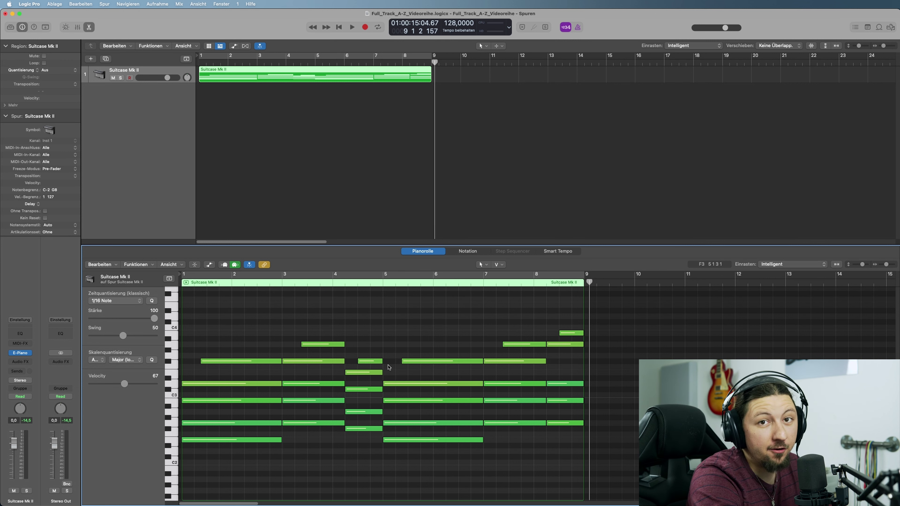
{"action": "mouse_move", "coordinate": [459, 360]}
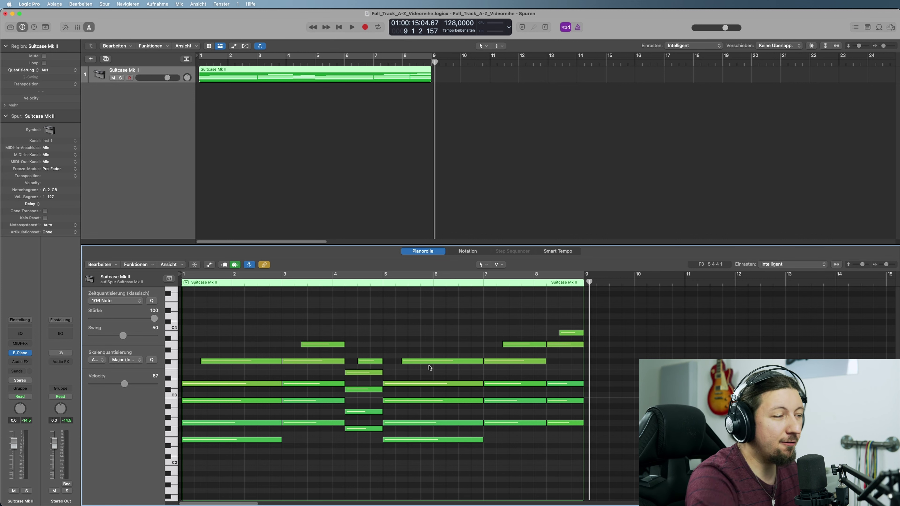
{"action": "left_click", "coordinate": [377, 27]}
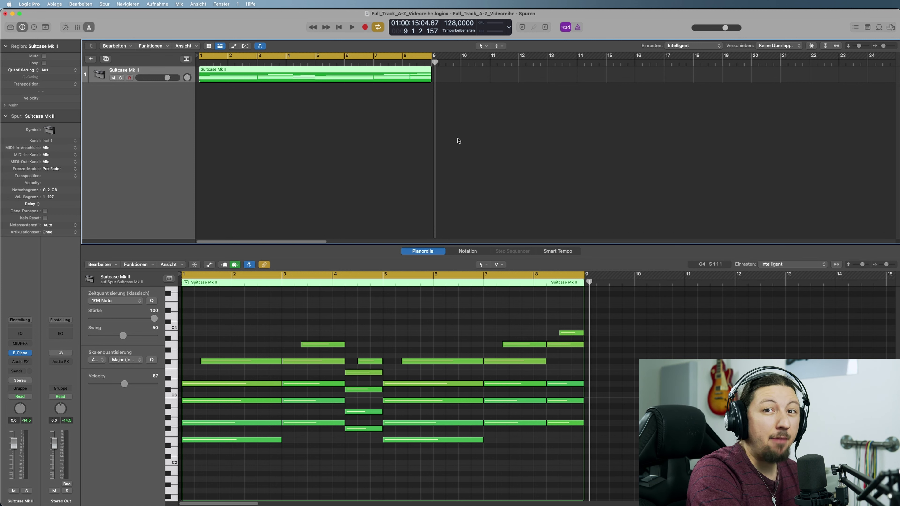
Step: Duplicate the Suitcase Mk II track to add a second instrument track without a region
{"action": "left_click", "coordinate": [275, 120]}
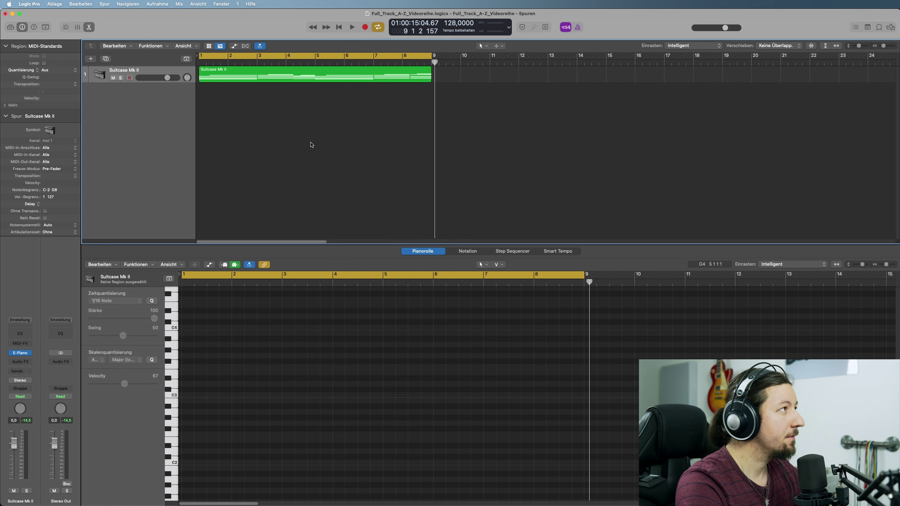
{"action": "left_click", "coordinate": [158, 69]}
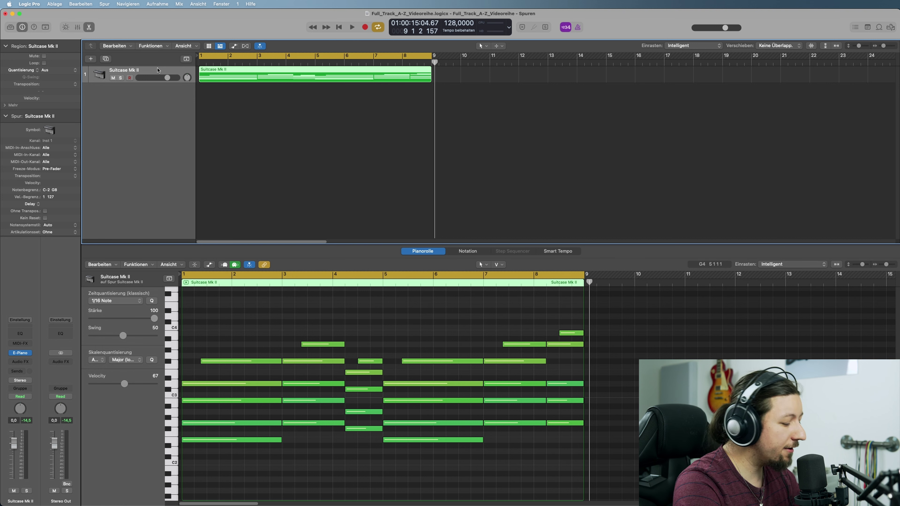
{"action": "left_click", "coordinate": [225, 88]}
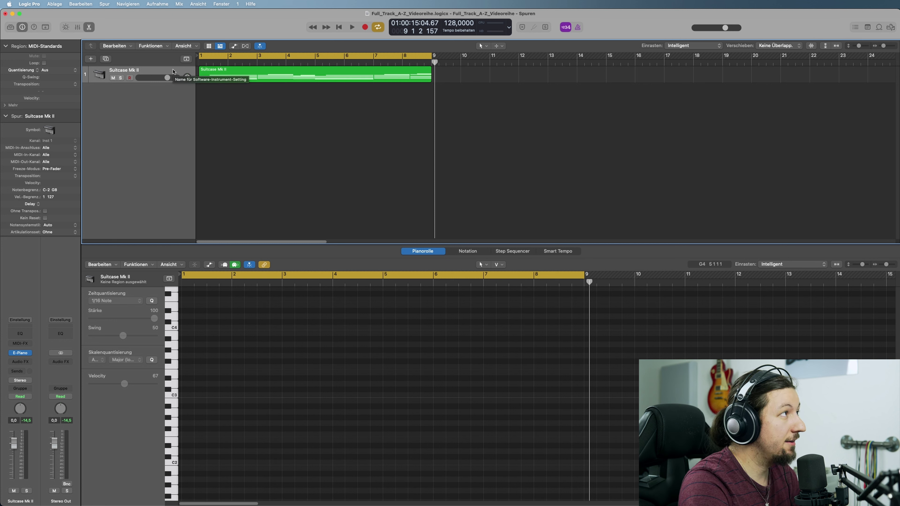
{"action": "key", "text": "comma"}
{"action": "key", "text": "comma"}
{"action": "key", "text": "comma"}
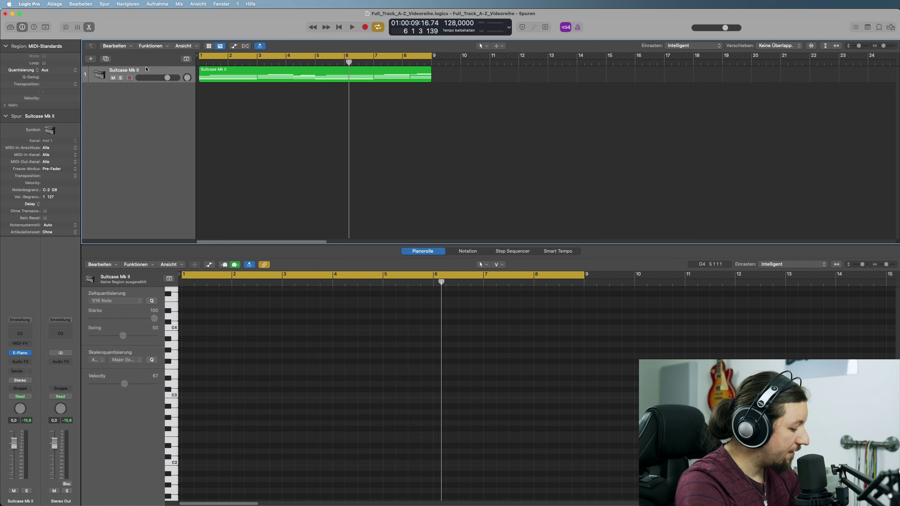
{"action": "key", "text": "super+d"}
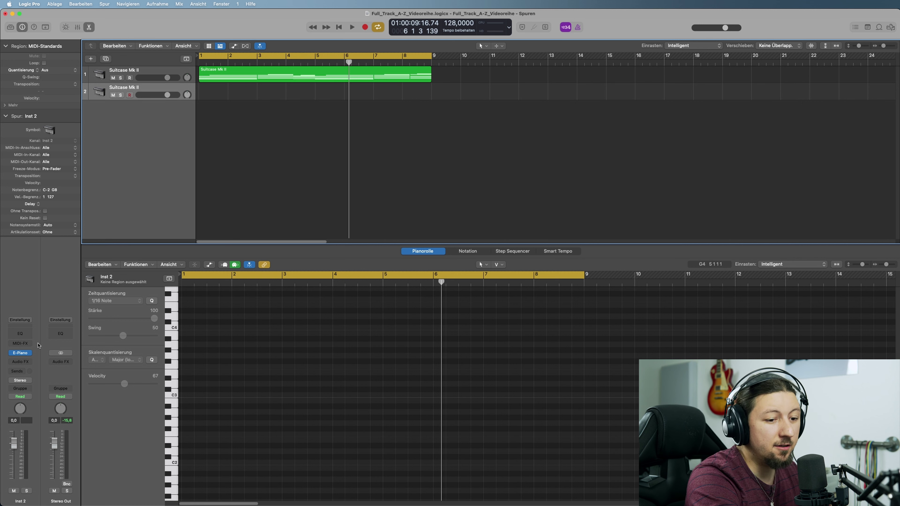
Step: Load the ES M monophonic synth on the new track and try its Dub Bass preset
{"action": "left_click", "coordinate": [30, 353]}
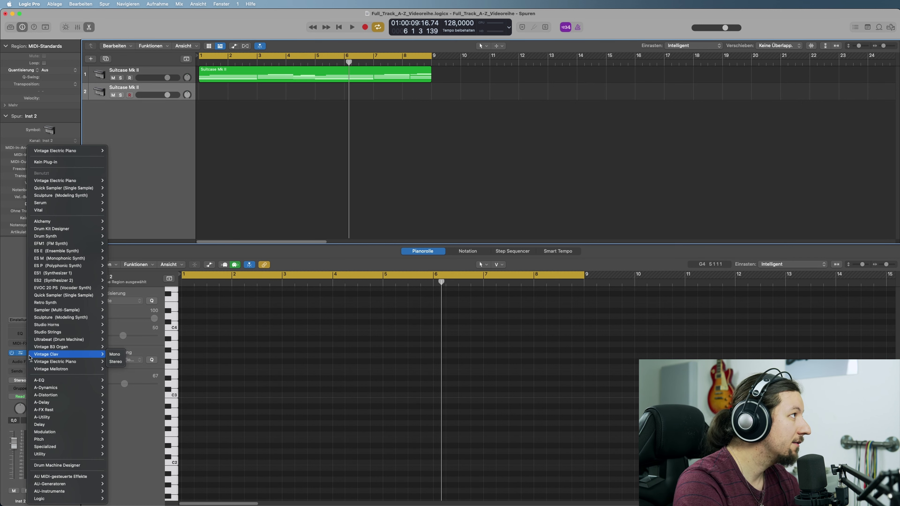
{"action": "mouse_move", "coordinate": [53, 303]}
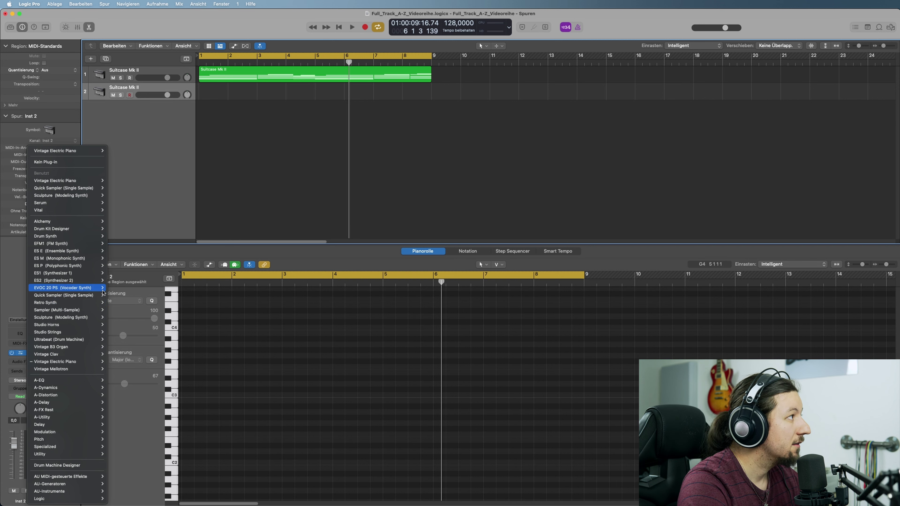
{"action": "mouse_move", "coordinate": [77, 261]}
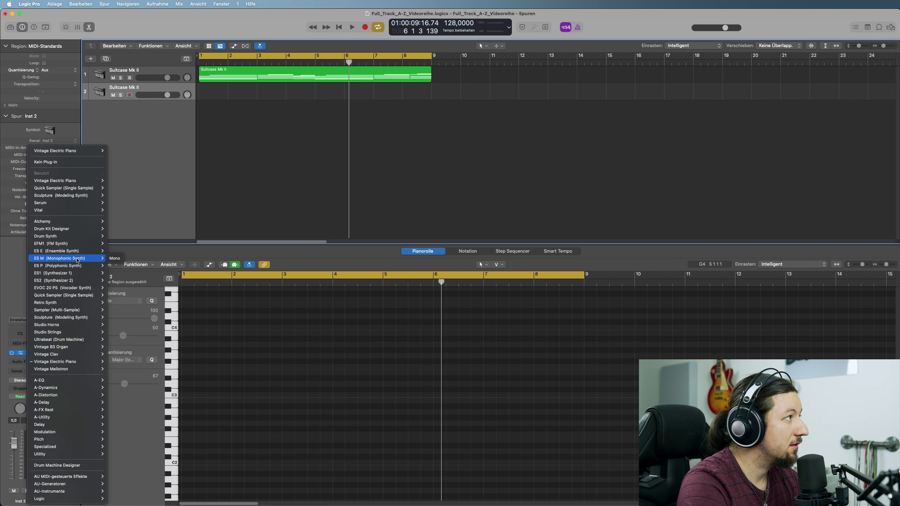
{"action": "left_click", "coordinate": [119, 259]}
{"action": "left_click_drag", "start_coordinate": [443, 110], "coordinate": [593, 135]}
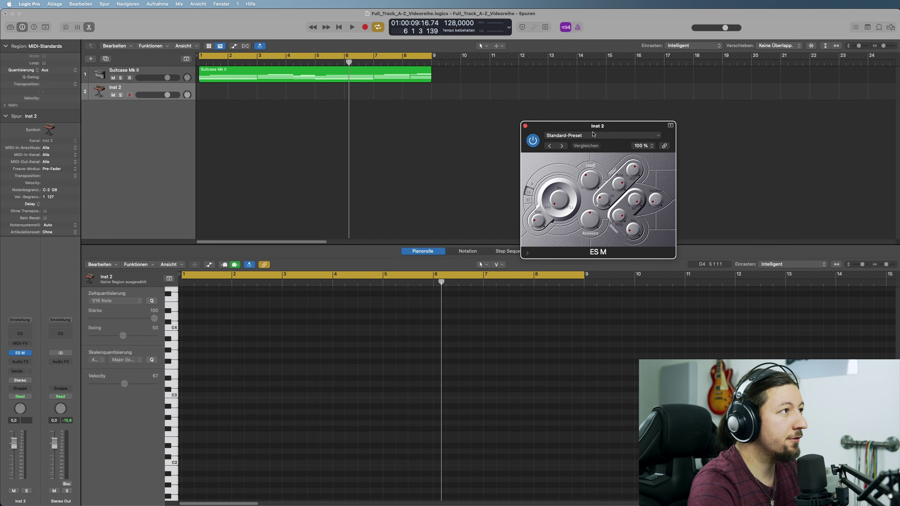
{"action": "left_click", "coordinate": [579, 136]}
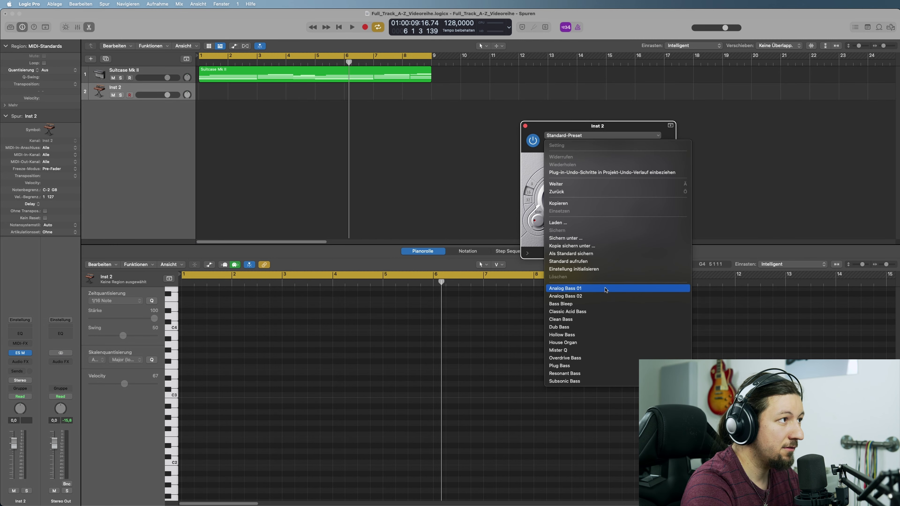
{"action": "left_click", "coordinate": [587, 328]}
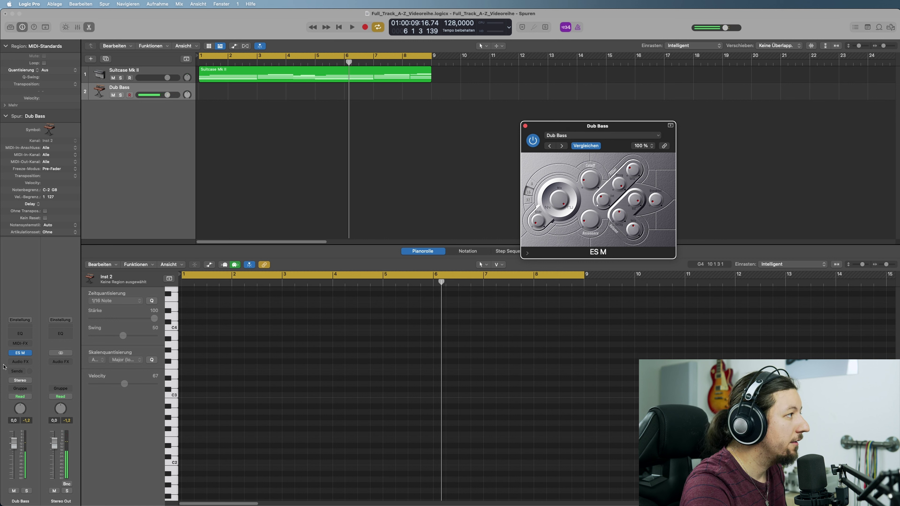
Step: Replace the second track's instrument with ES P using the Electro Bass preset, and slightly raise its envelope sustain
{"action": "left_click", "coordinate": [30, 352]}
{"action": "mouse_move", "coordinate": [82, 265]}
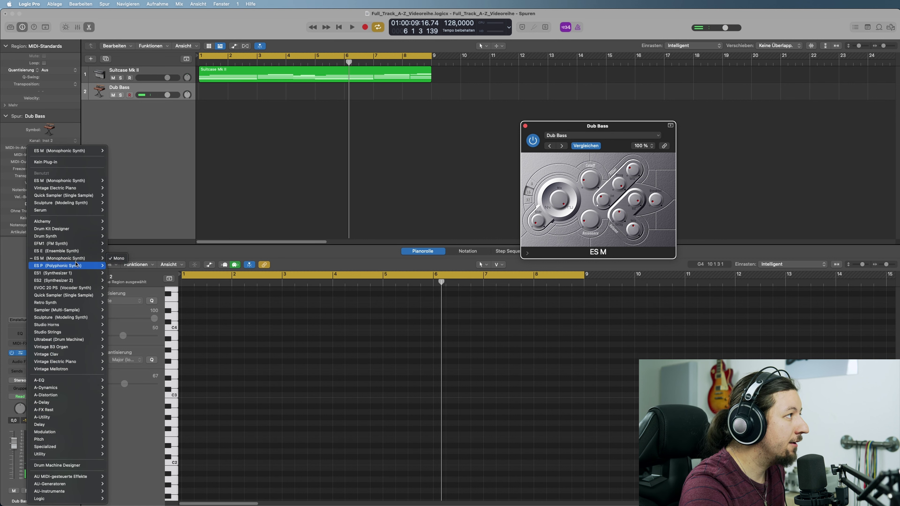
{"action": "left_click", "coordinate": [117, 266]}
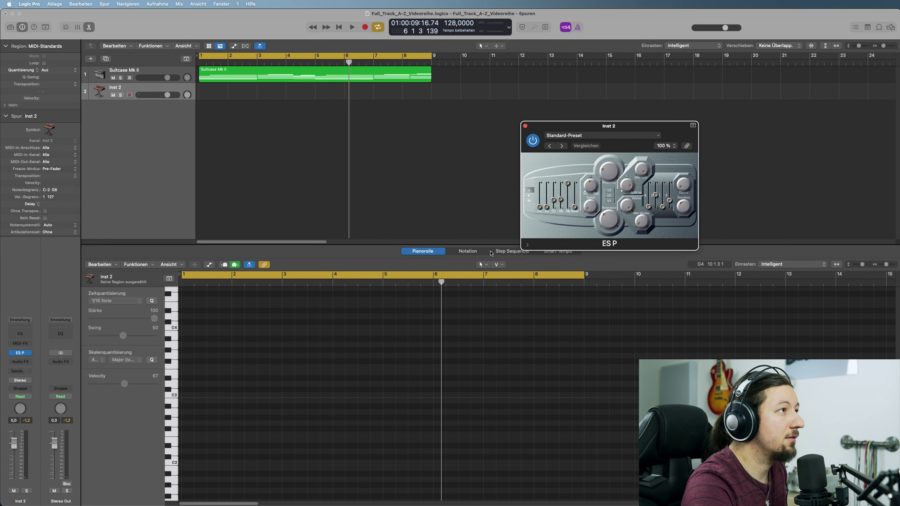
{"action": "left_click", "coordinate": [586, 135]}
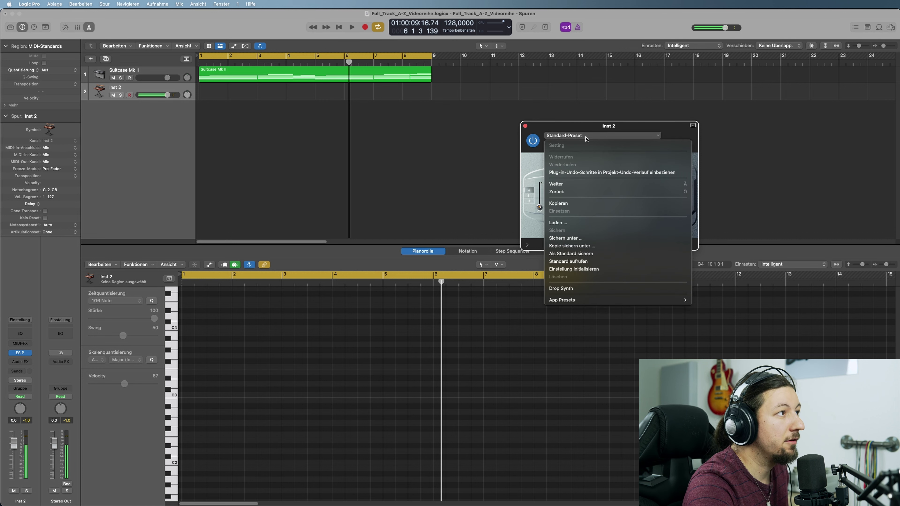
{"action": "mouse_move", "coordinate": [680, 301]}
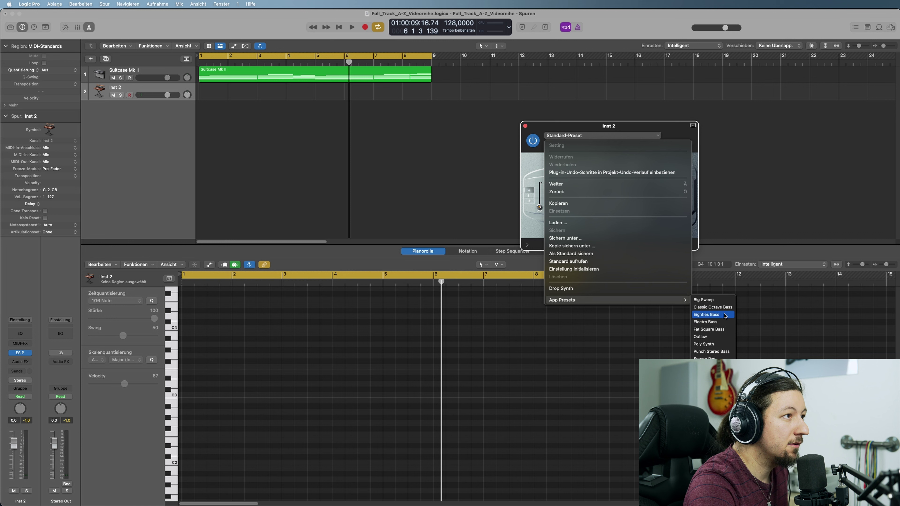
{"action": "left_click", "coordinate": [707, 314]}
{"action": "left_click", "coordinate": [563, 146]}
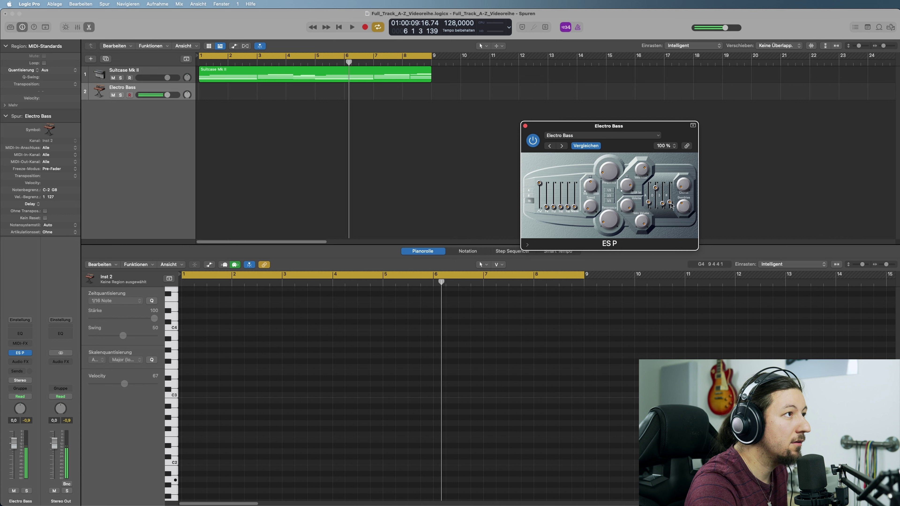
{"action": "left_click_drag", "start_coordinate": [662, 203], "coordinate": [656, 186]}
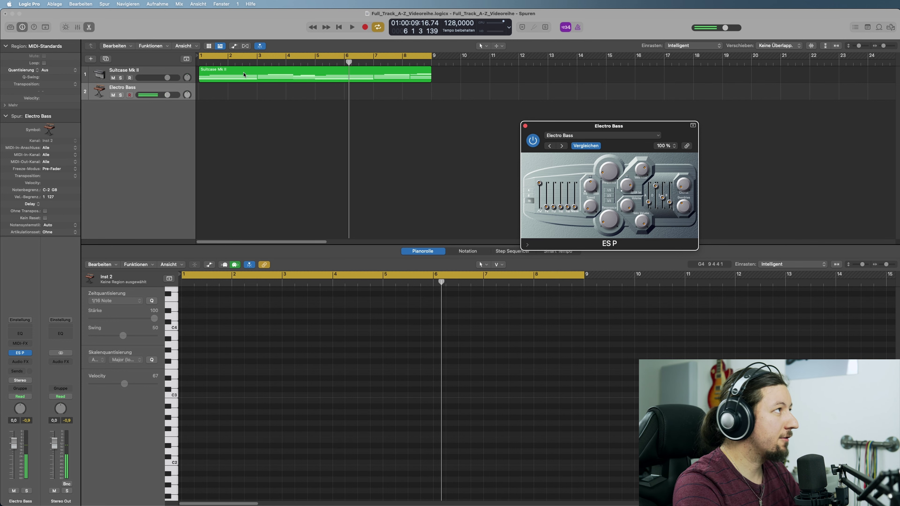
Step: Copy the Suitcase Mk II chord region to bar 1 of the Electro Bass track and show its notes in the piano roll
{"action": "left_click_drag", "start_coordinate": [247, 76], "coordinate": [243, 92]}
{"action": "key", "text": "e"}
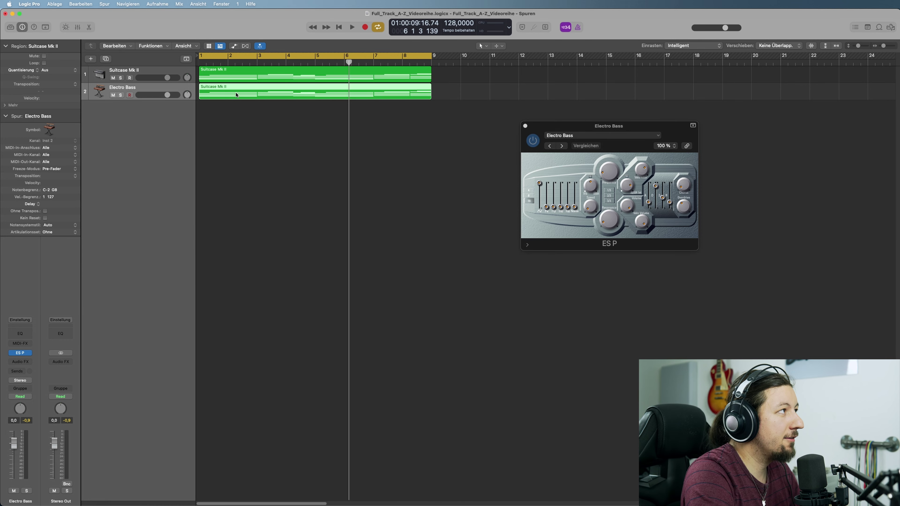
{"action": "key", "text": "e"}
{"action": "key", "text": "super+Left"}
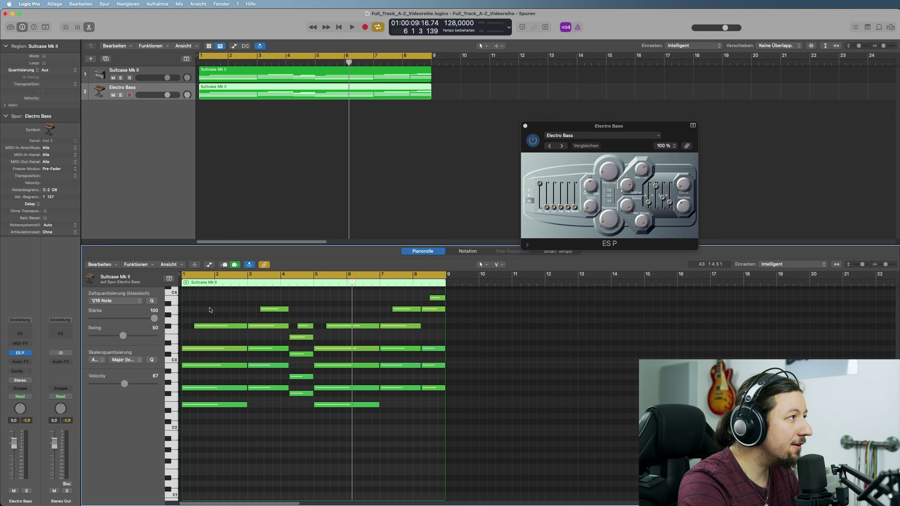
Step: Delete all upper chord notes from the copied region, keeping only the lowest note of each chord
{"action": "left_click_drag", "start_coordinate": [214, 300], "coordinate": [233, 392]}
{"action": "key", "text": "Delete"}
{"action": "left_click_drag", "start_coordinate": [245, 298], "coordinate": [280, 368]}
{"action": "key", "text": "Delete"}
{"action": "left_click_drag", "start_coordinate": [277, 306], "coordinate": [309, 380]}
{"action": "key", "text": "Delete"}
{"action": "left_click_drag", "start_coordinate": [311, 295], "coordinate": [351, 398]}
{"action": "key", "text": "Delete"}
{"action": "left_click_drag", "start_coordinate": [385, 293], "coordinate": [442, 374]}
{"action": "key", "text": "Delete"}
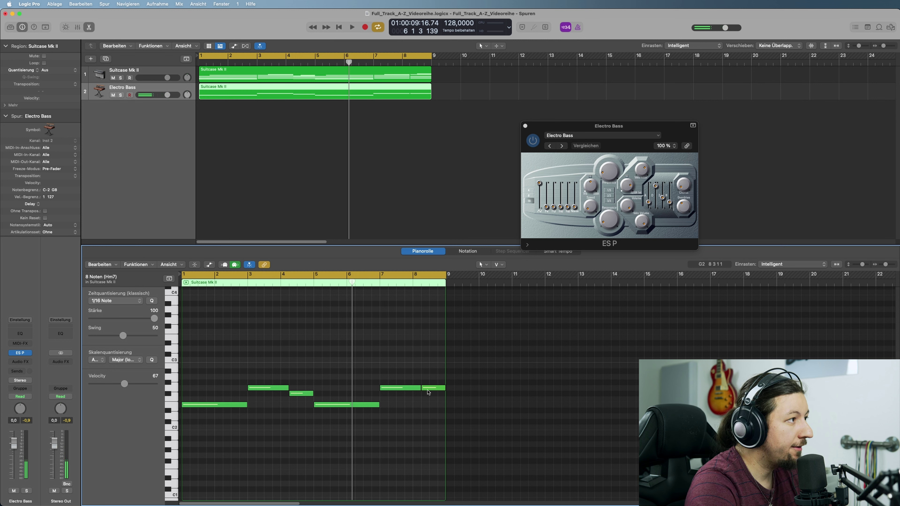
Step: Replace the short final bass note by lengthening the bar 7 note to the end of the region at bar 9
{"action": "left_click", "coordinate": [430, 389]}
{"action": "left_click_drag", "start_coordinate": [419, 389], "coordinate": [445, 389]}
{"action": "left_click", "coordinate": [354, 378]}
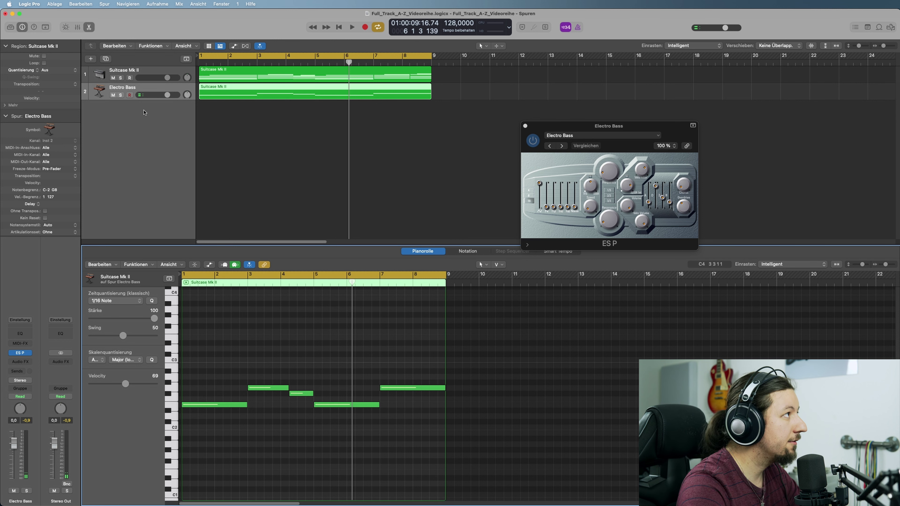
Step: Solo the Electro Bass track and listen to the bass line
{"action": "left_click", "coordinate": [120, 95]}
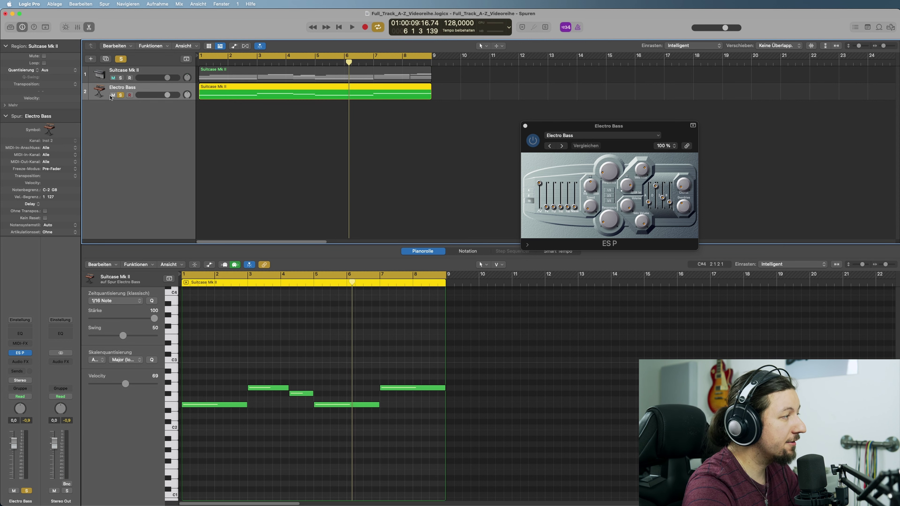
{"action": "key", "text": "space"}
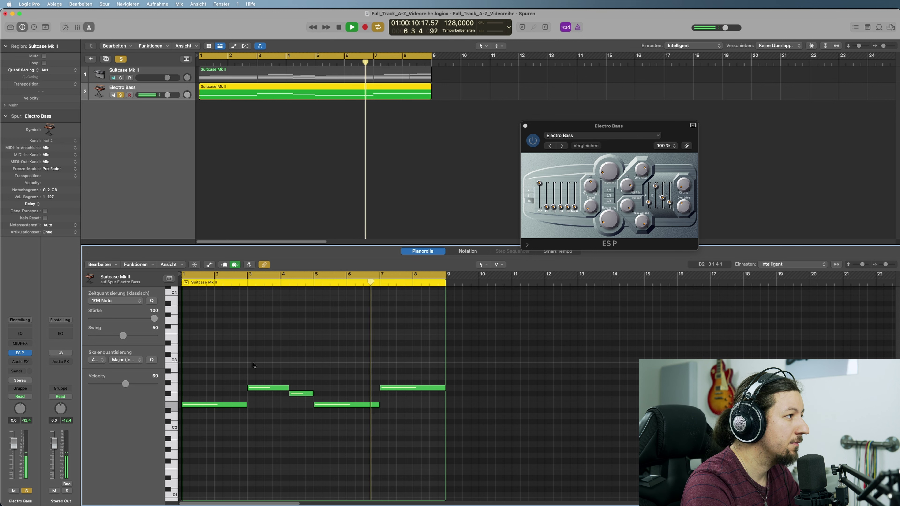
{"action": "key", "text": "space"}
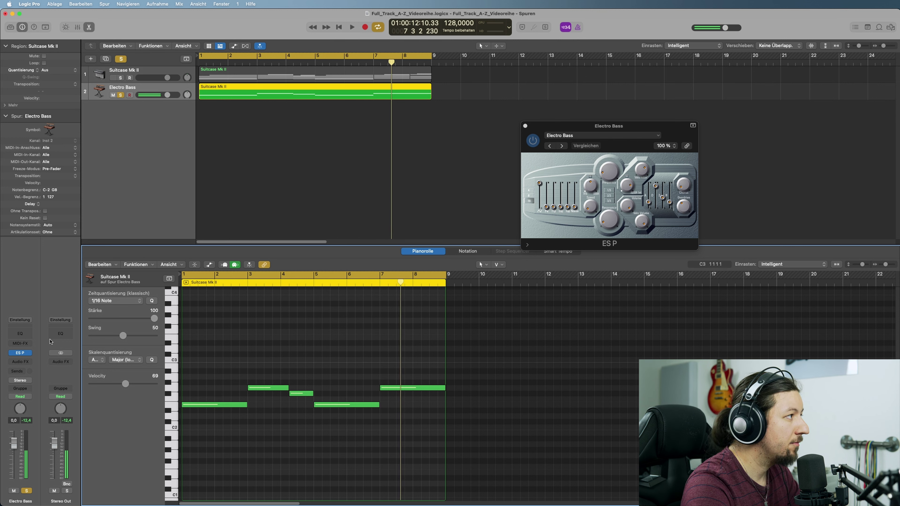
Step: Insert the stereo SPAN analyzer on the Stereo Out channel and check the bass line's spectrum during playback
{"action": "left_click", "coordinate": [57, 368]}
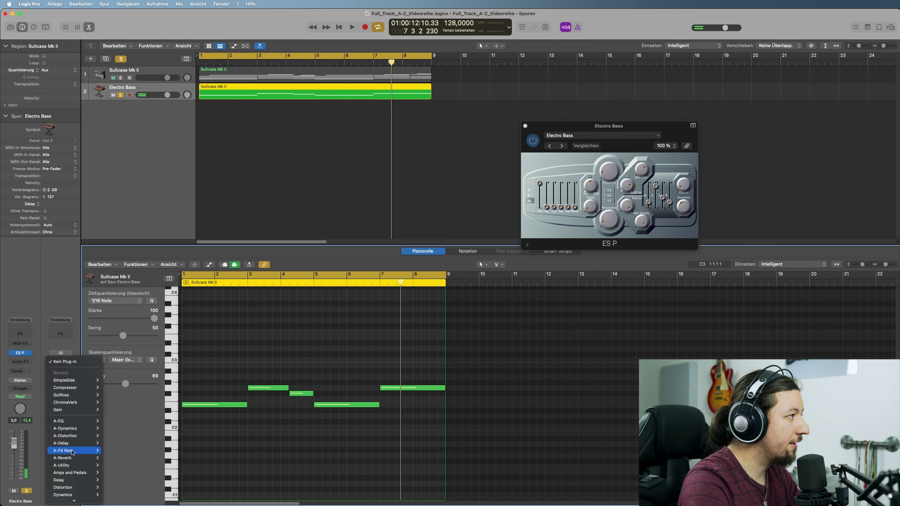
{"action": "mouse_move", "coordinate": [74, 428]}
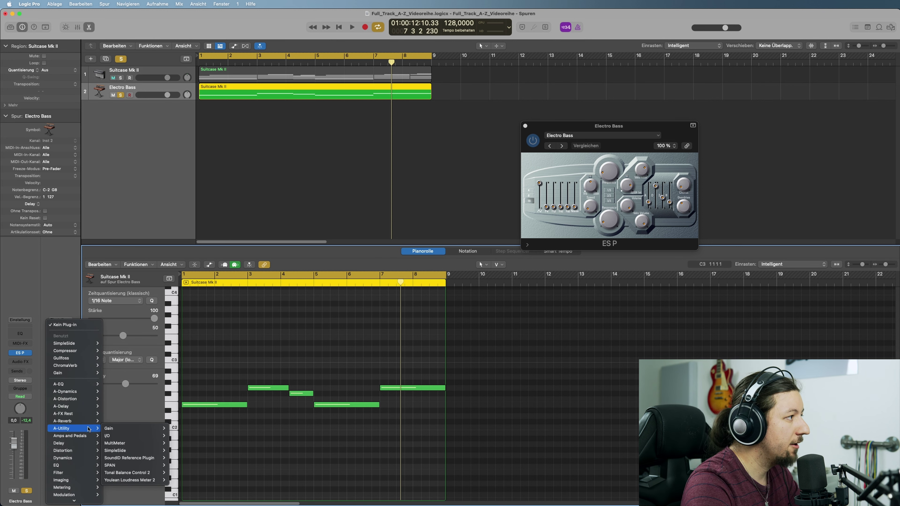
{"action": "mouse_move", "coordinate": [135, 466]}
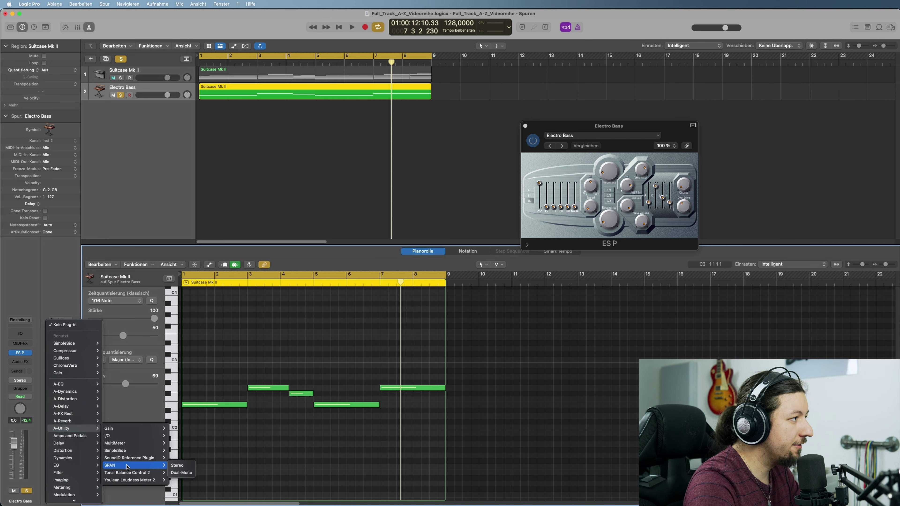
{"action": "left_click", "coordinate": [186, 466]}
{"action": "left_click_drag", "start_coordinate": [634, 62], "coordinate": [797, 26]}
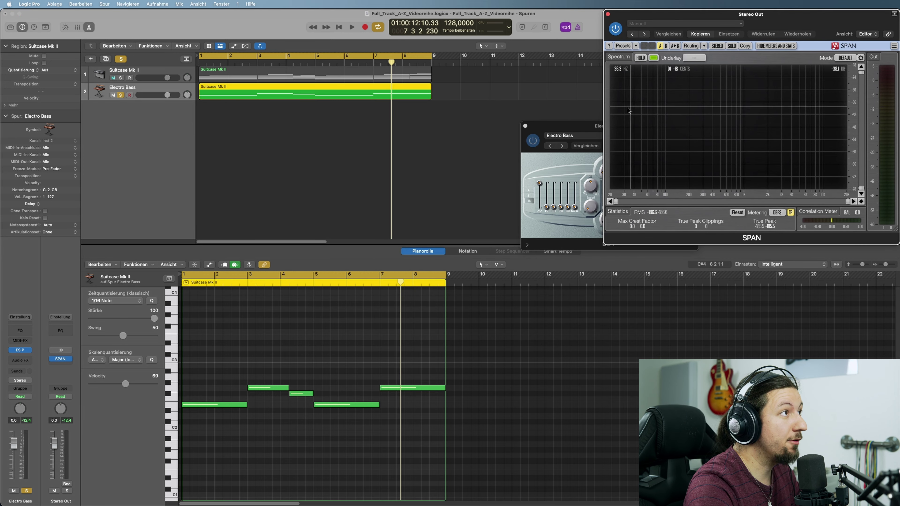
{"action": "left_click_drag", "start_coordinate": [542, 128], "coordinate": [521, 330]}
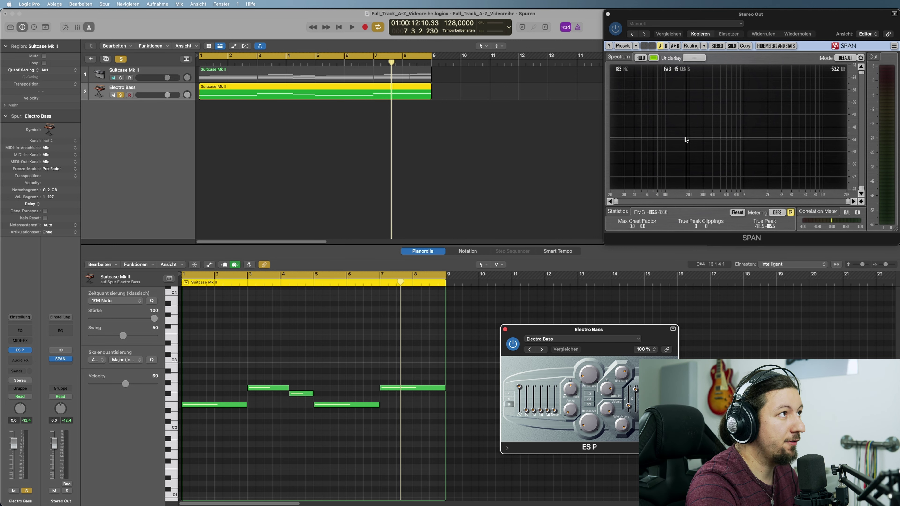
{"action": "key", "text": "space"}
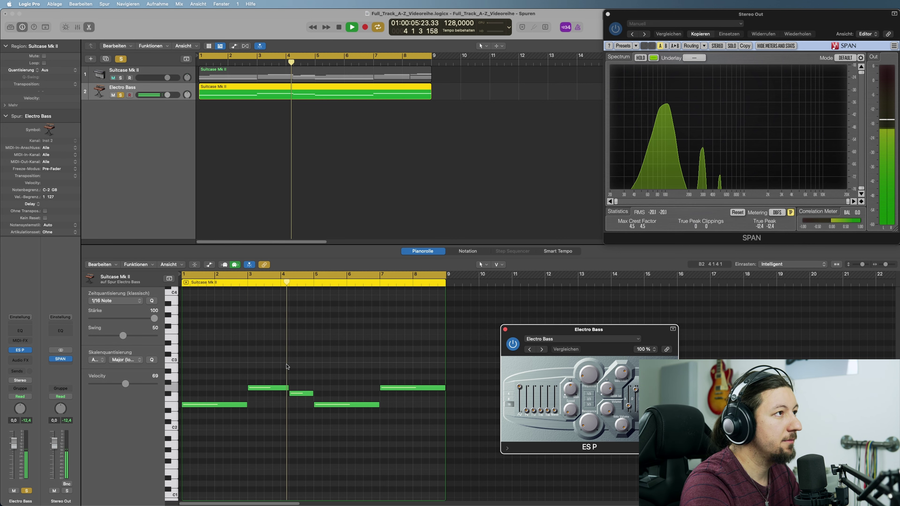
{"action": "key", "text": "space"}
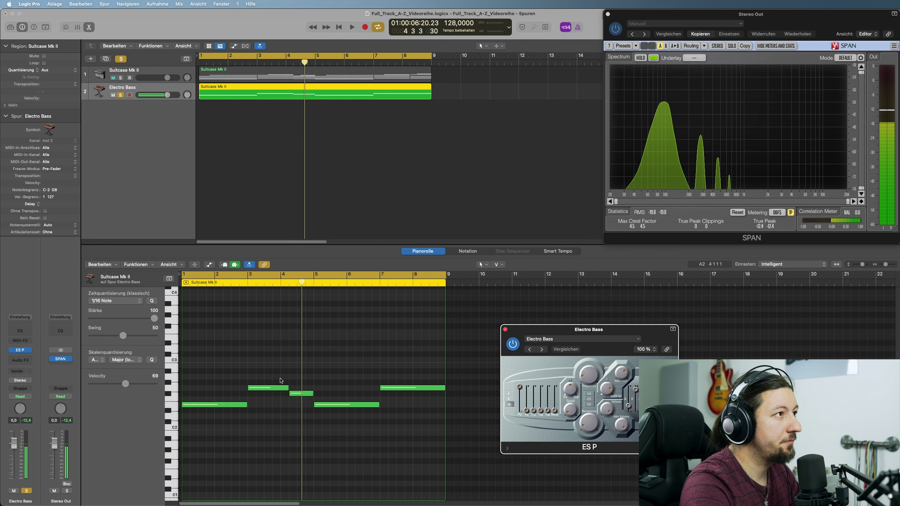
Step: Transpose all the bass notes down one octave and check the lower line's spectrum in SPAN during playback
{"action": "left_click", "coordinate": [224, 376]}
{"action": "key", "text": "super+a"}
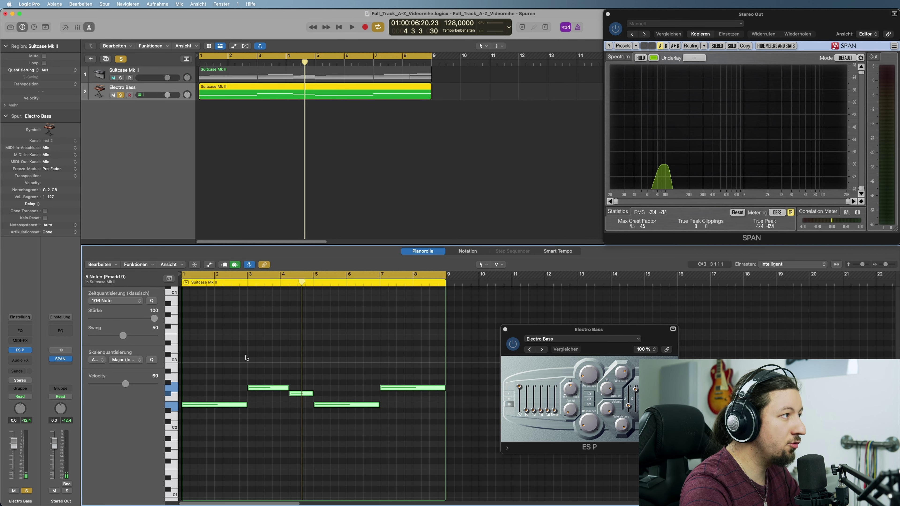
{"action": "key", "text": "shift+alt+Down"}
{"action": "left_click", "coordinate": [231, 353]}
{"action": "key", "text": "space"}
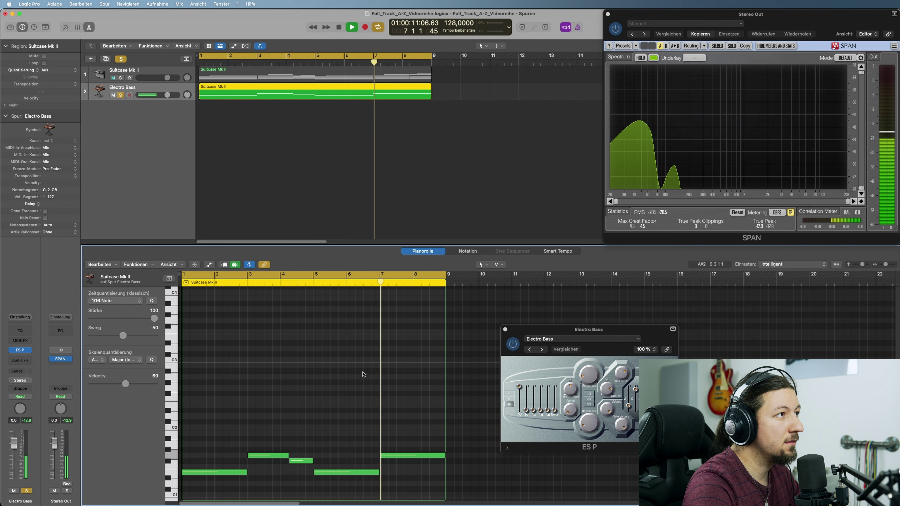
{"action": "key", "text": "space"}
{"action": "mouse_move", "coordinate": [634, 139]}
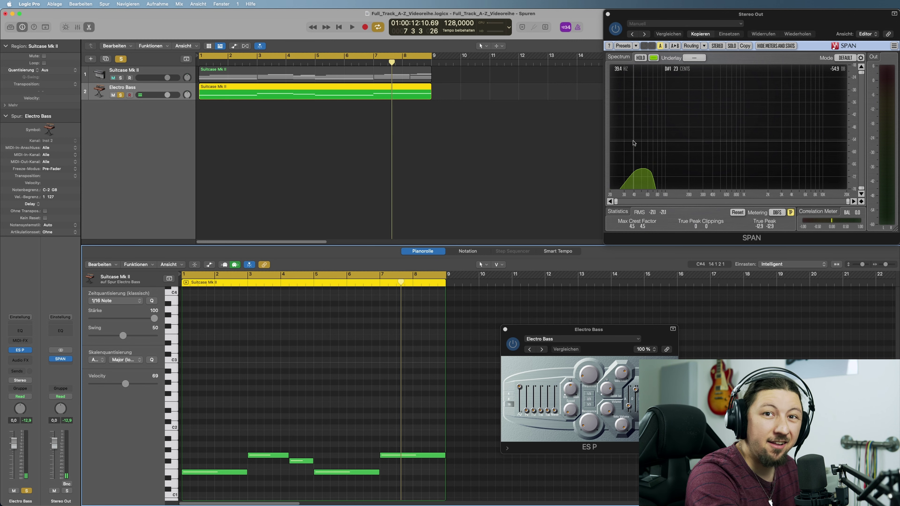
Step: Solo the Suitcase Mk II track together with the Electro Bass track
{"action": "left_click", "coordinate": [120, 78]}
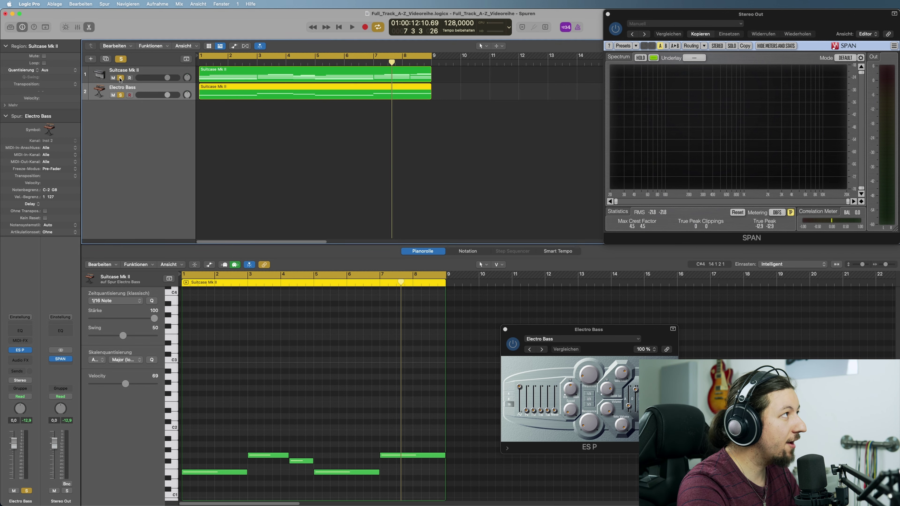
Step: Turn off solo on both tracks and insert a stereo Gain plug-in on the Suitcase Mk II track
{"action": "left_click", "coordinate": [131, 78]}
{"action": "left_click", "coordinate": [120, 77]}
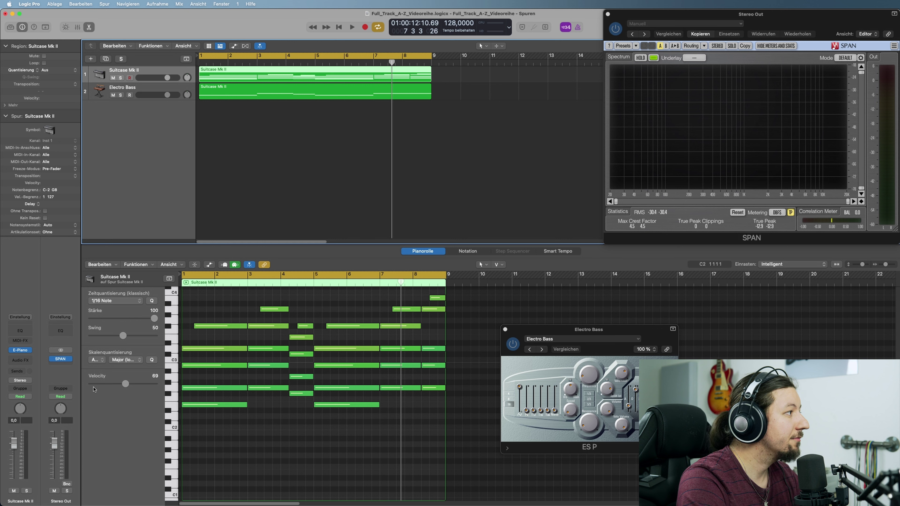
{"action": "left_click", "coordinate": [27, 361]}
{"action": "scroll", "coordinate": [40, 390], "scroll_direction": "down", "scroll_amount": 5}
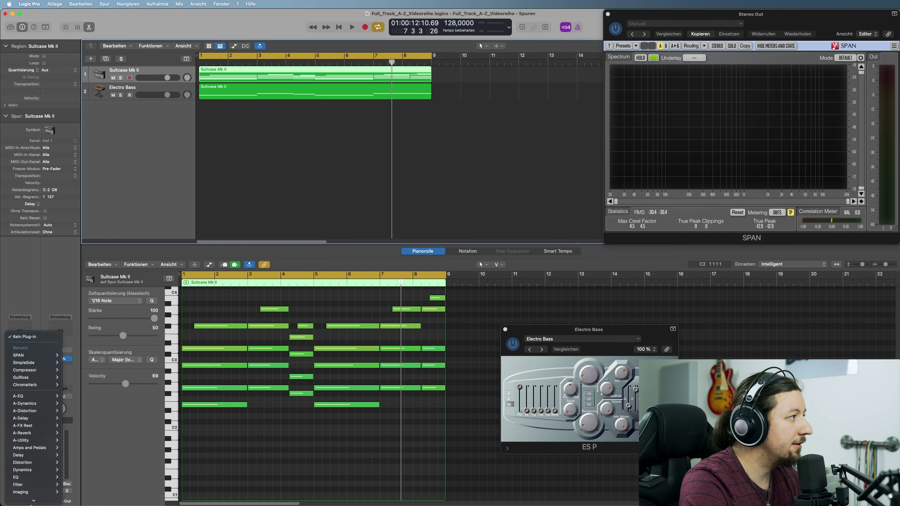
{"action": "mouse_move", "coordinate": [40, 390]}
{"action": "mouse_move", "coordinate": [92, 389]}
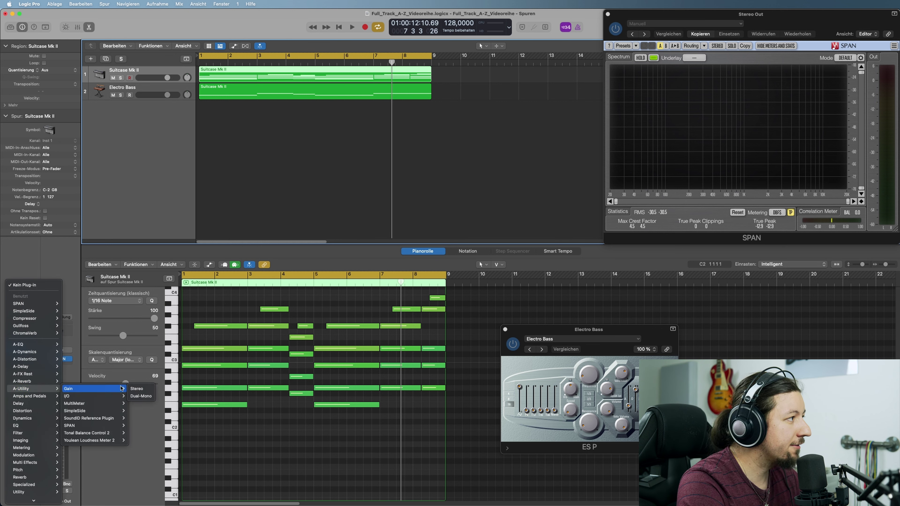
{"action": "left_click", "coordinate": [140, 388]}
Step: Insert a stereo Gain plug-in on the Electro Bass track and place the two Gain windows side by side
{"action": "left_click", "coordinate": [164, 87]}
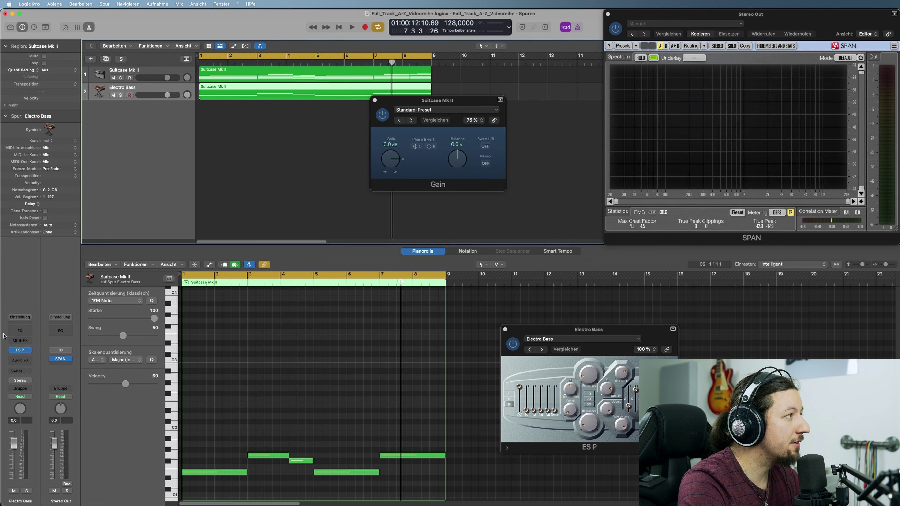
{"action": "left_click", "coordinate": [25, 361]}
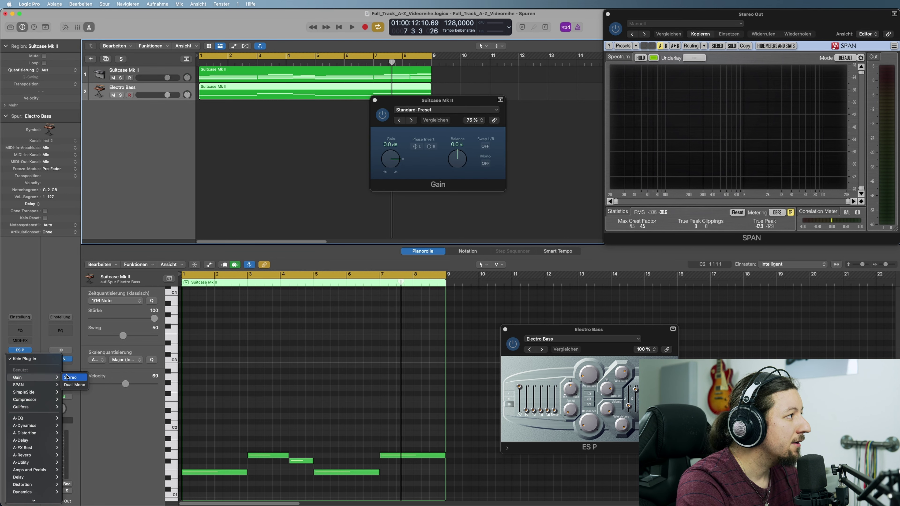
{"action": "left_click", "coordinate": [394, 200]}
{"action": "left_click_drag", "start_coordinate": [408, 113], "coordinate": [274, 128]}
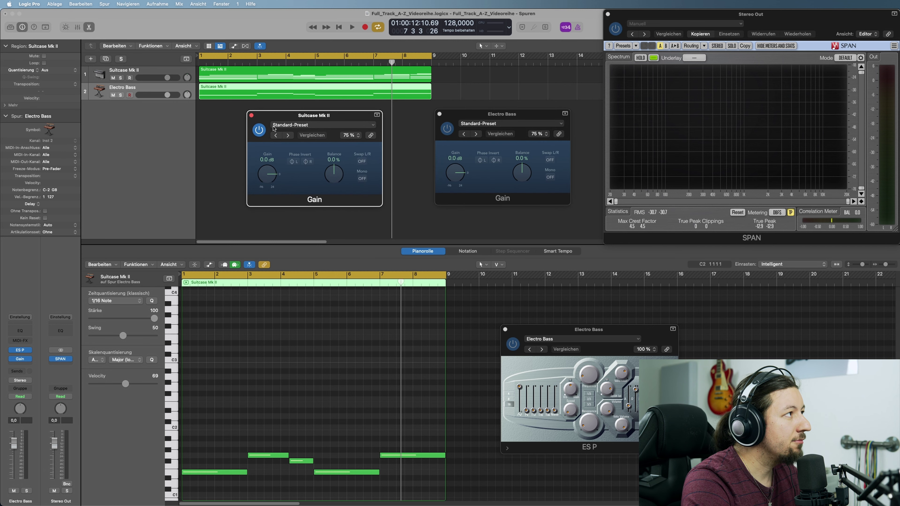
Step: Set the gain to -4 dB in the Gain plug-ins of both the Suitcase Mk II and Electro Bass tracks
{"action": "double_click", "coordinate": [267, 160]}
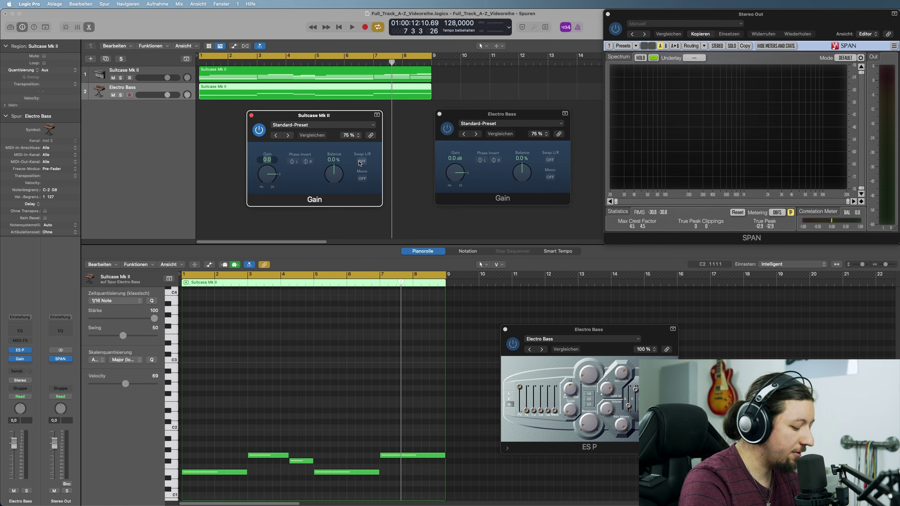
{"action": "type", "text": "-4"}
{"action": "key", "text": "Return"}
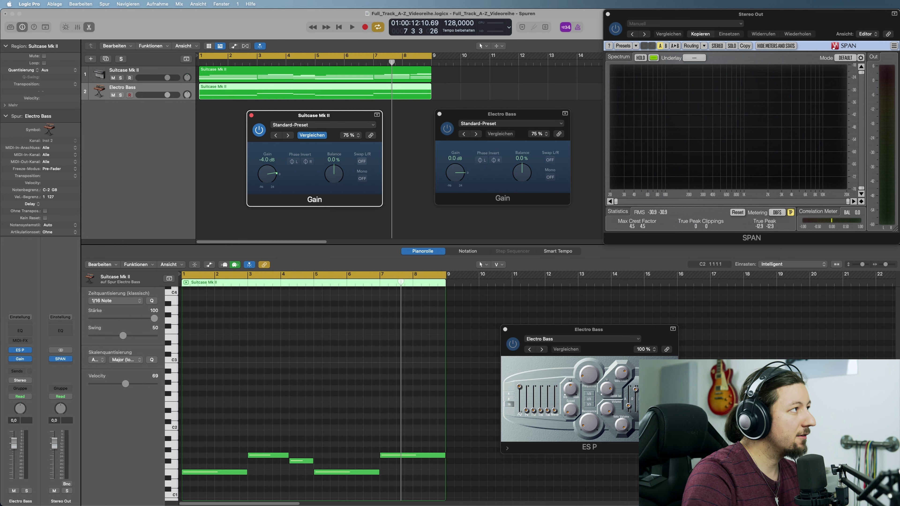
{"action": "double_click", "coordinate": [450, 157]}
{"action": "type", "text": "-4"}
{"action": "key", "text": "Return"}
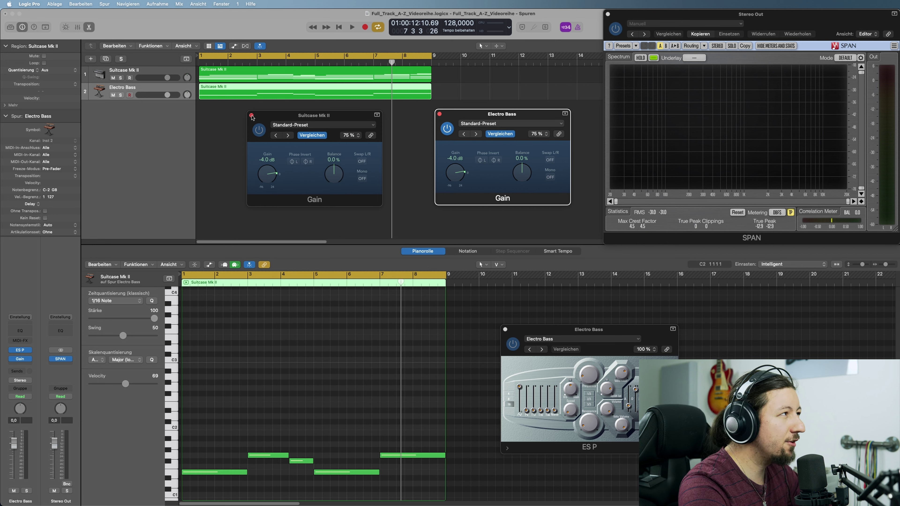
Step: Lower the Electro Bass gain to -6 dB during playback, then stop and close both Gain windows
{"action": "key", "text": "space"}
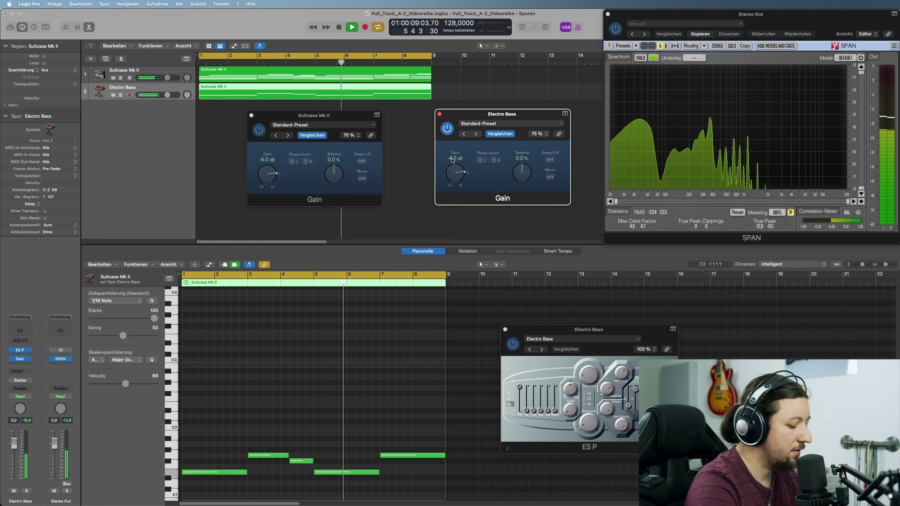
{"action": "left_click_drag", "start_coordinate": [455, 173], "coordinate": [456, 179]}
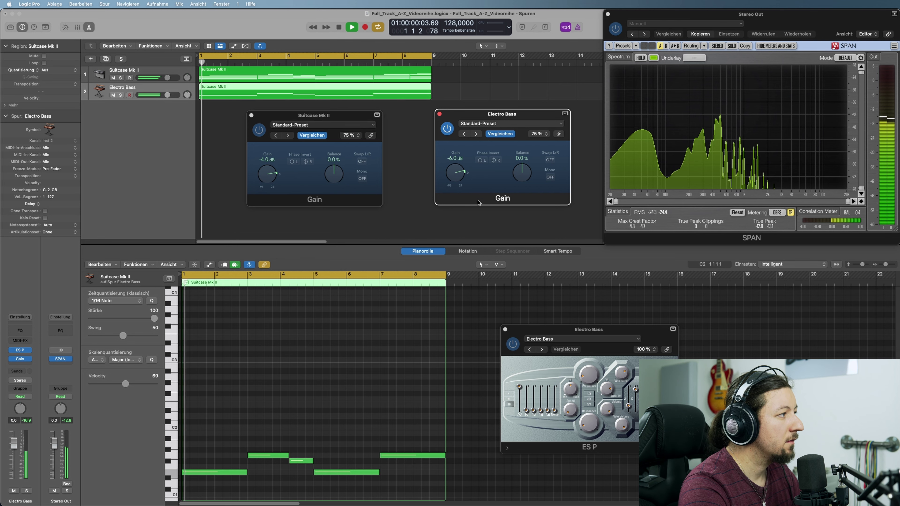
{"action": "left_click", "coordinate": [91, 421]}
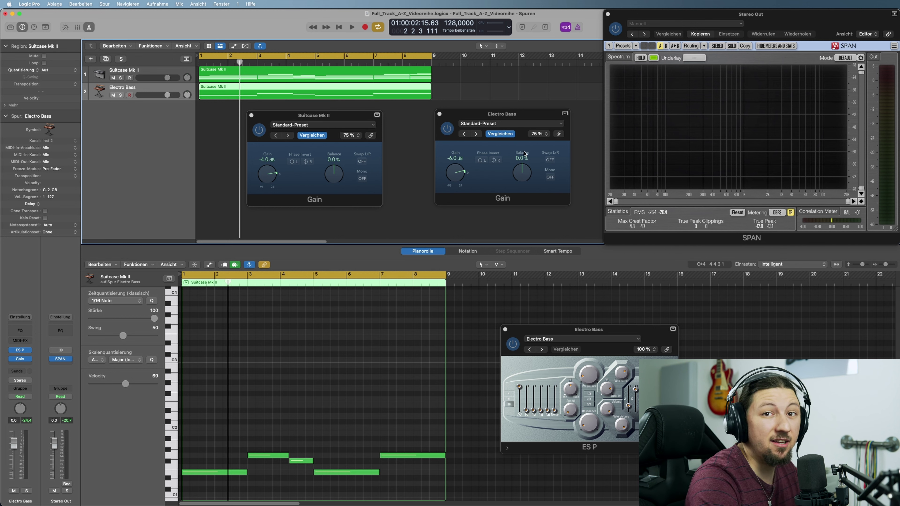
{"action": "left_click", "coordinate": [439, 114]}
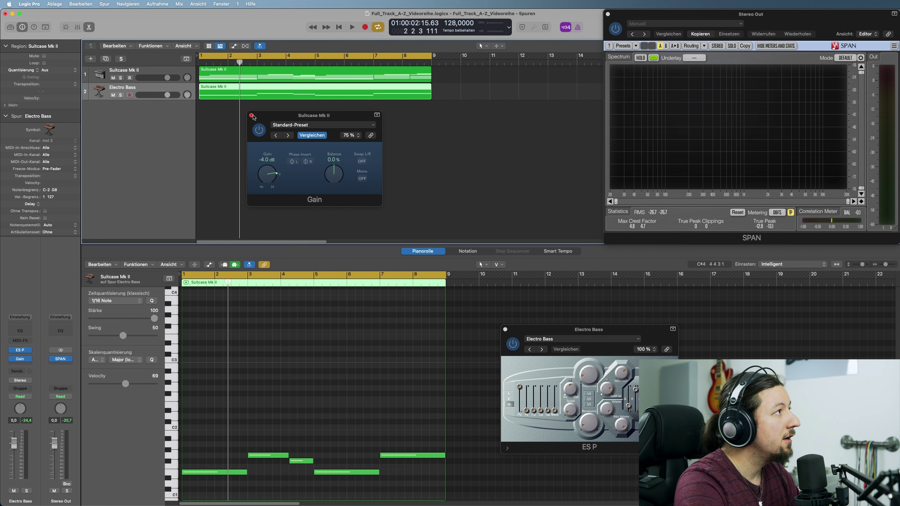
{"action": "left_click", "coordinate": [251, 115]}
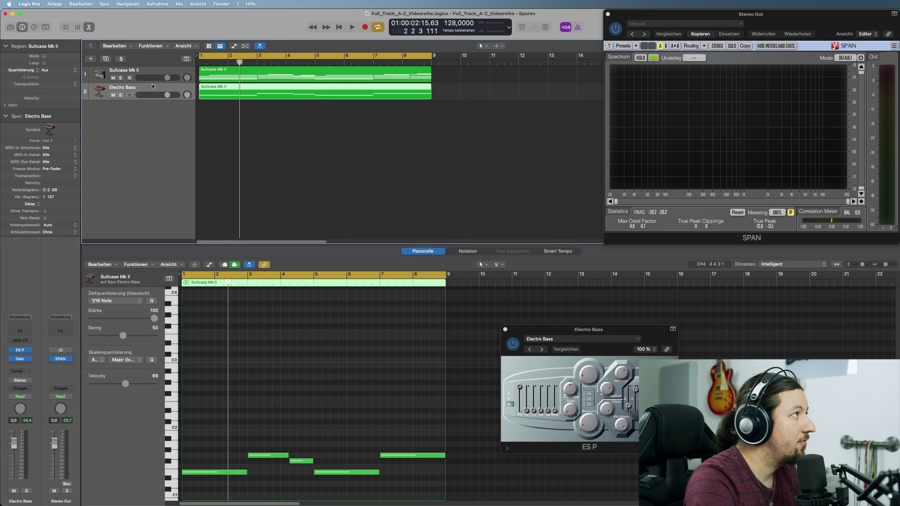
Step: Insert a stereo SimpleSide plug-in on the Electro Bass and Suitcase Mk II tracks and close both plug-in windows
{"action": "left_click", "coordinate": [21, 366]}
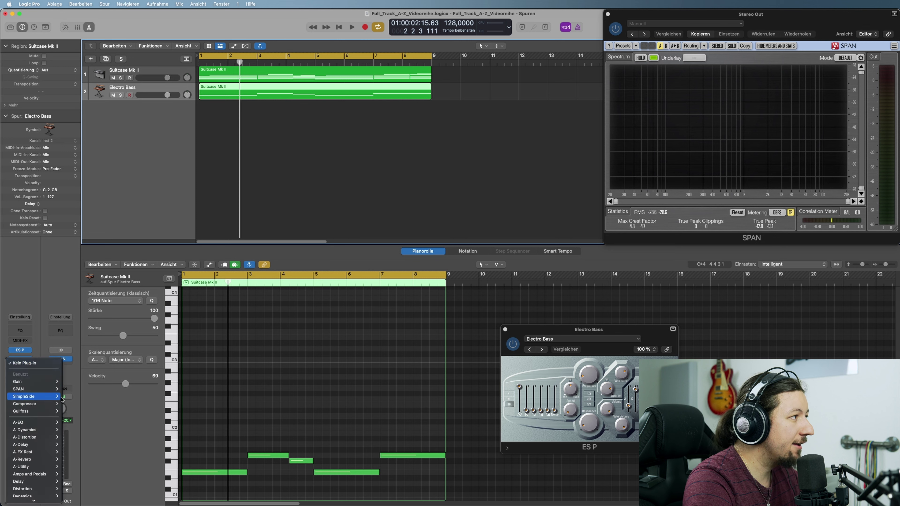
{"action": "left_click", "coordinate": [68, 397]}
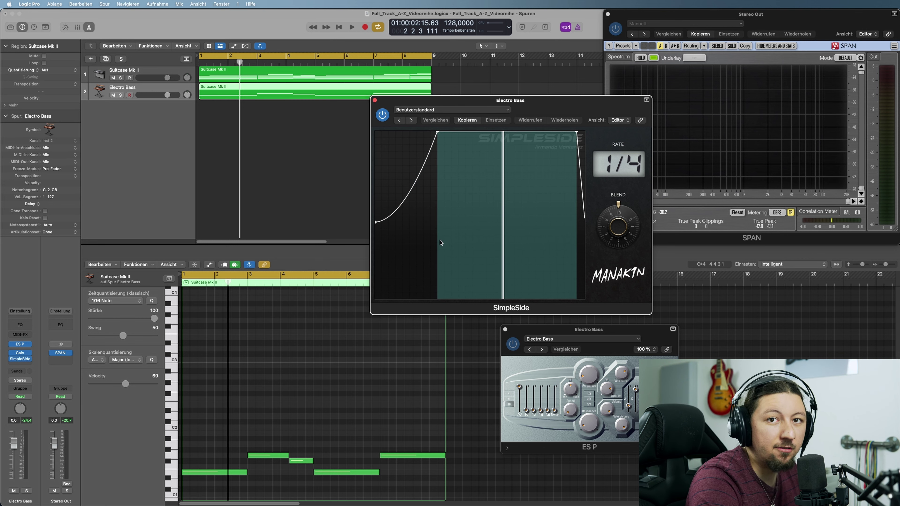
{"action": "left_click", "coordinate": [158, 73]}
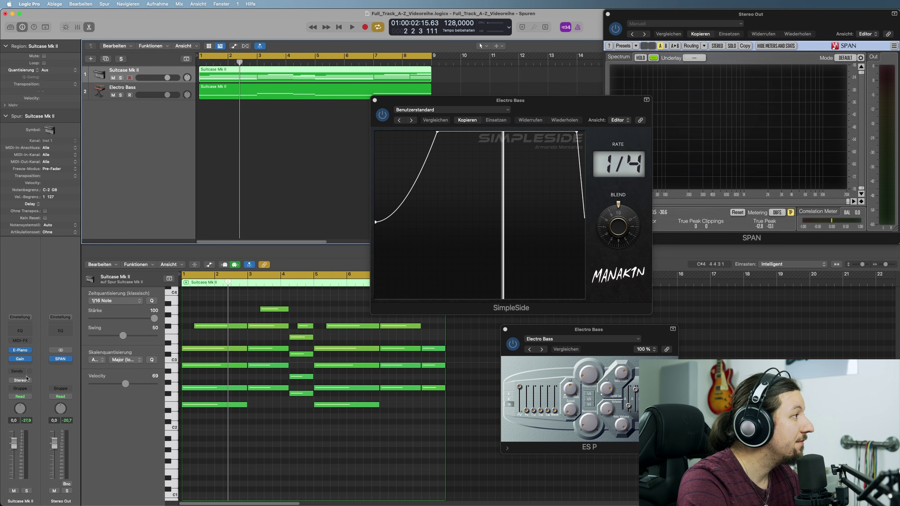
{"action": "left_click", "coordinate": [25, 365]}
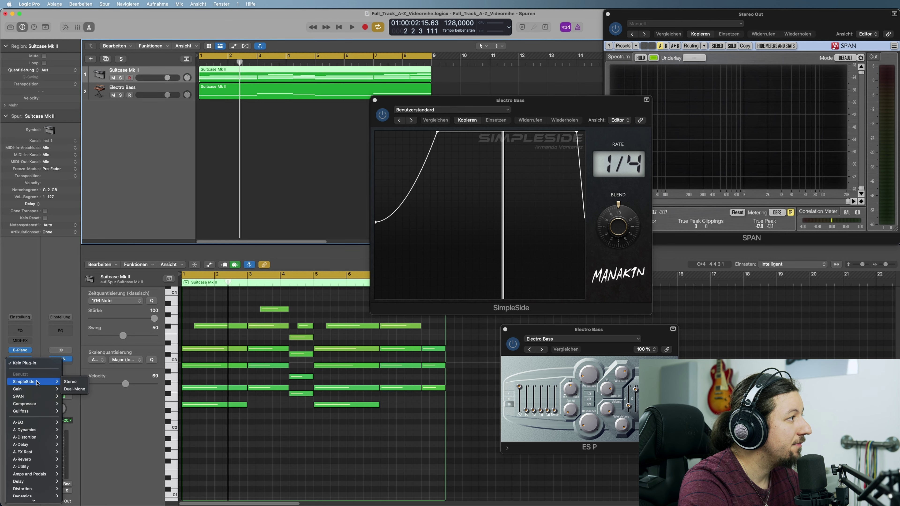
{"action": "left_click", "coordinate": [70, 382]}
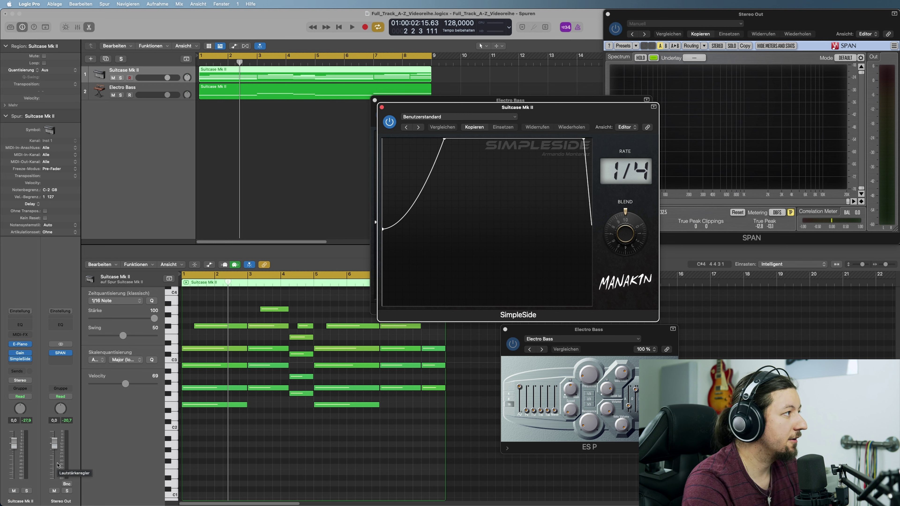
{"action": "left_click", "coordinate": [381, 108]}
{"action": "left_click", "coordinate": [374, 102]}
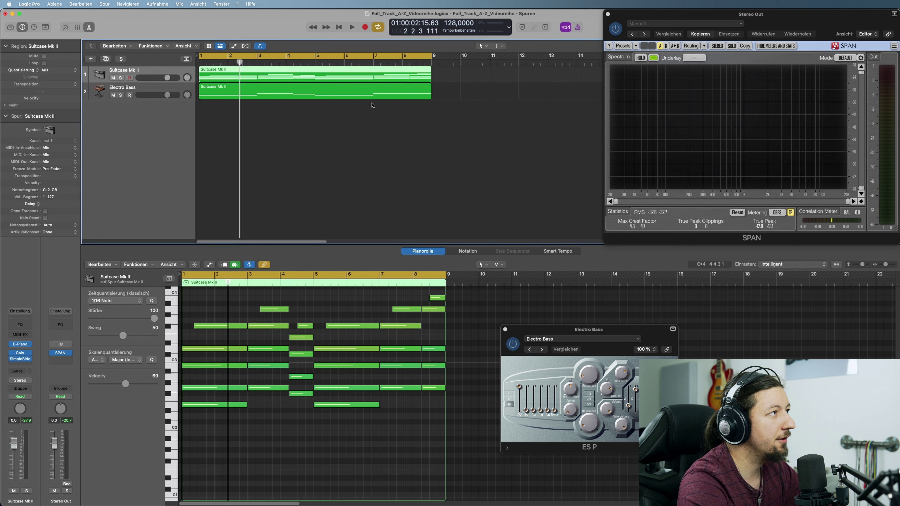
Step: Play the chords and bass together to hear the SimpleSide pumping and check the spectrum in SPAN
{"action": "left_click", "coordinate": [342, 140]}
{"action": "key", "text": "space"}
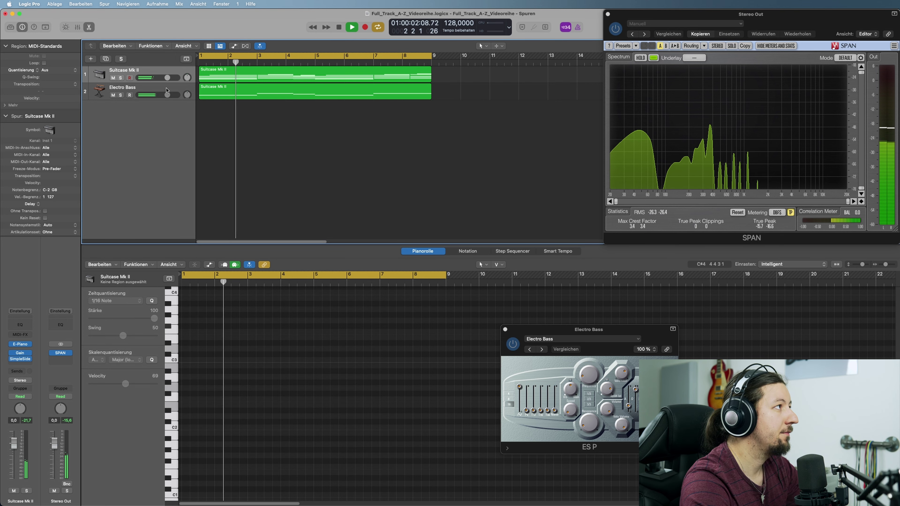
{"action": "left_click", "coordinate": [158, 88]}
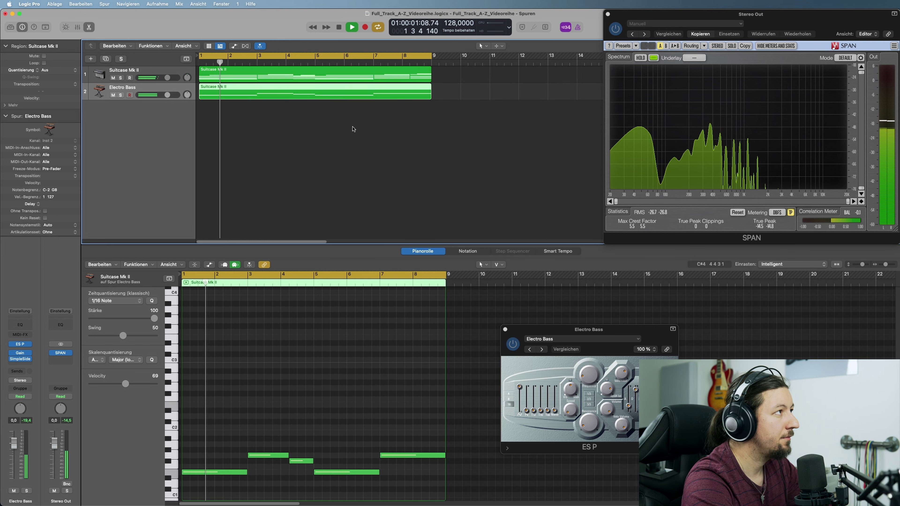
{"action": "left_click", "coordinate": [412, 117]}
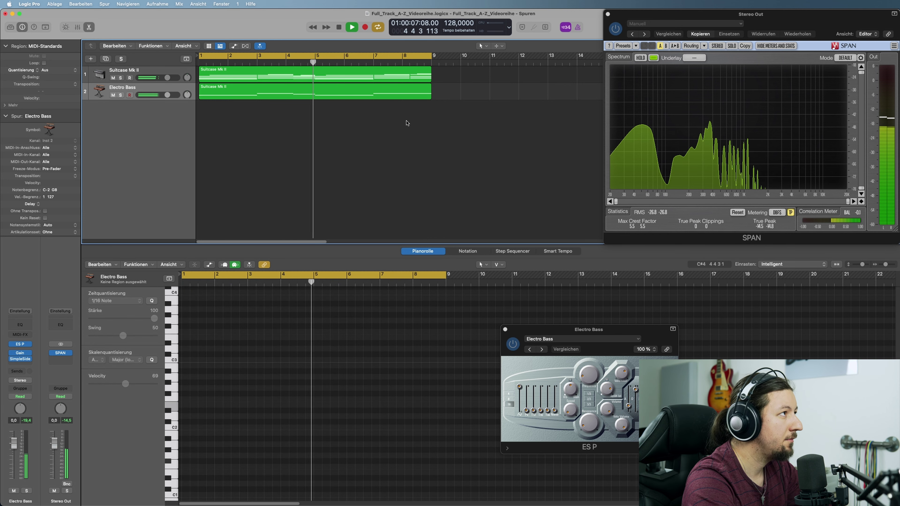
{"action": "key", "text": "space"}
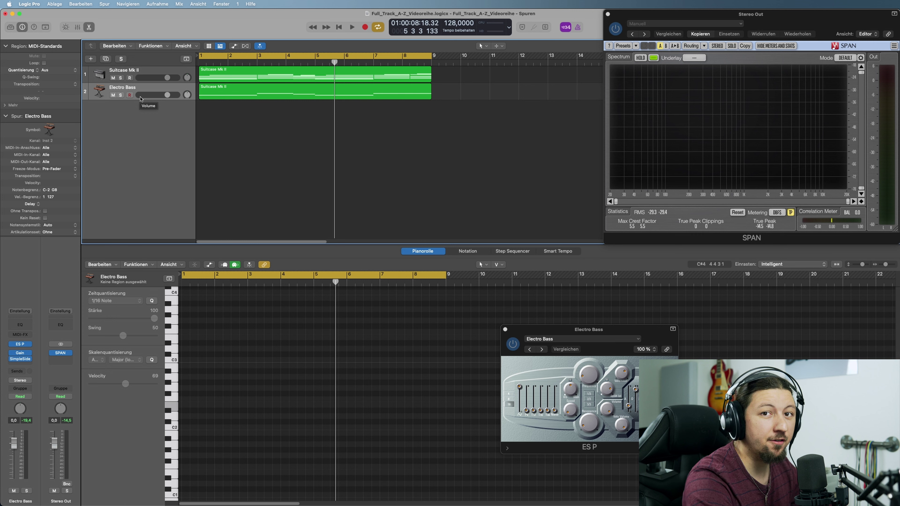
Step: Duplicate the Electro Bass track with its channel settings and close the ES P window
{"action": "left_click", "coordinate": [155, 89]}
{"action": "key", "text": "super+d"}
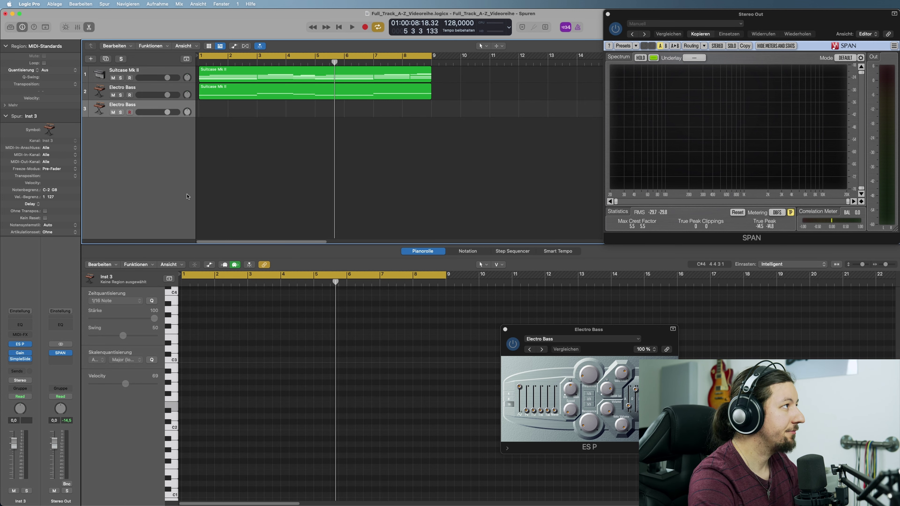
{"action": "left_click", "coordinate": [505, 329]}
Step: Bypass SimpleSide on the duplicated track and edit the gain value in its Gain plug-in
{"action": "mouse_move", "coordinate": [9, 359]}
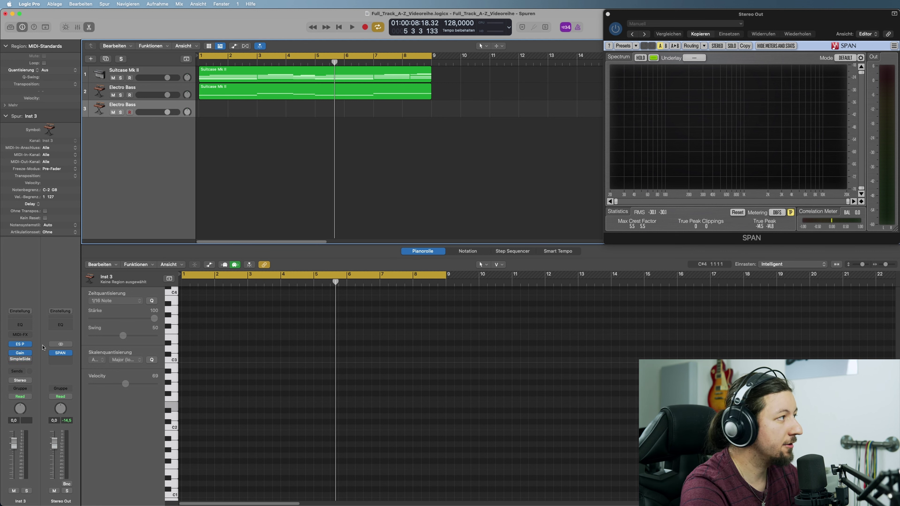
{"action": "left_click", "coordinate": [19, 353]}
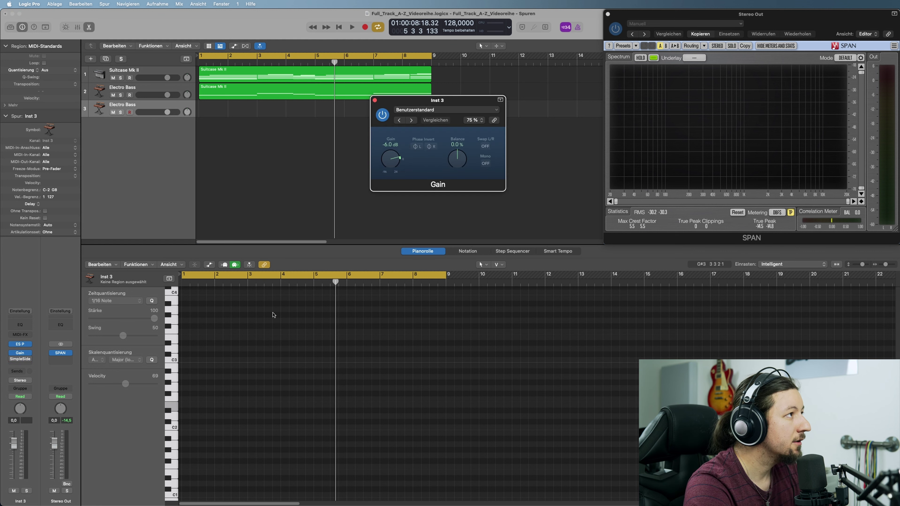
{"action": "double_click", "coordinate": [387, 145]}
{"action": "left_click", "coordinate": [375, 101]}
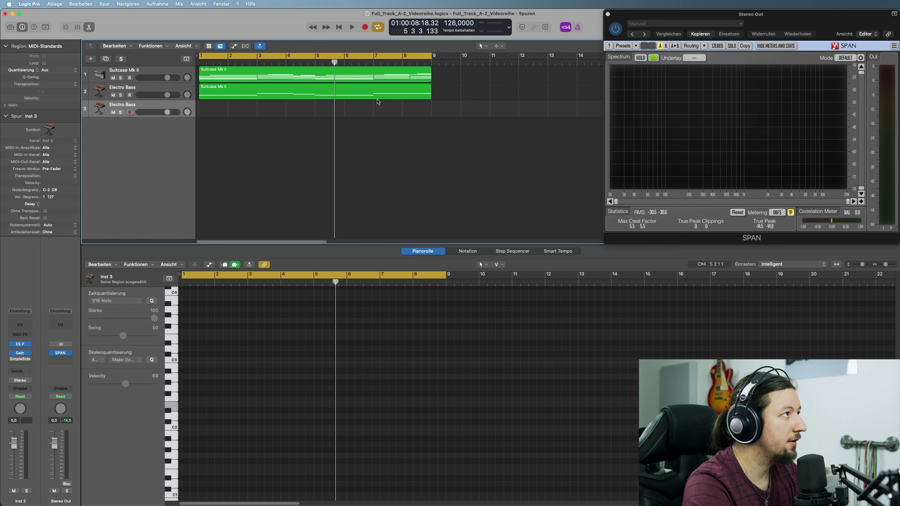
Step: Replace the duplicated track's ES P instrument with the Vital synth and open Vital's preset browser
{"action": "left_click", "coordinate": [30, 345]}
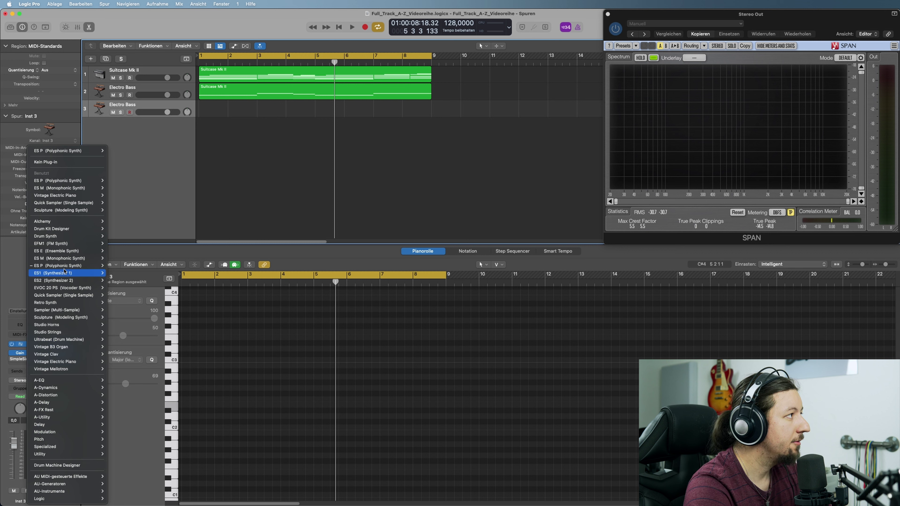
{"action": "mouse_move", "coordinate": [75, 254]}
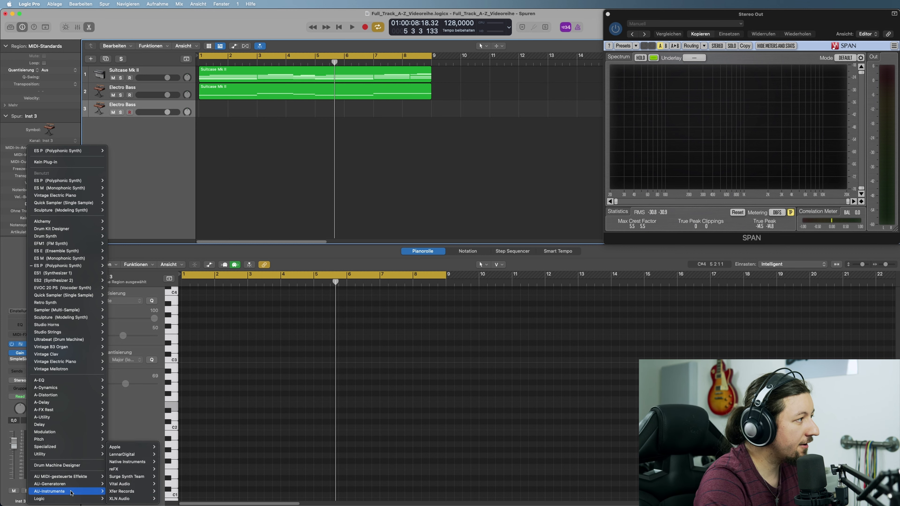
{"action": "mouse_move", "coordinate": [73, 491]}
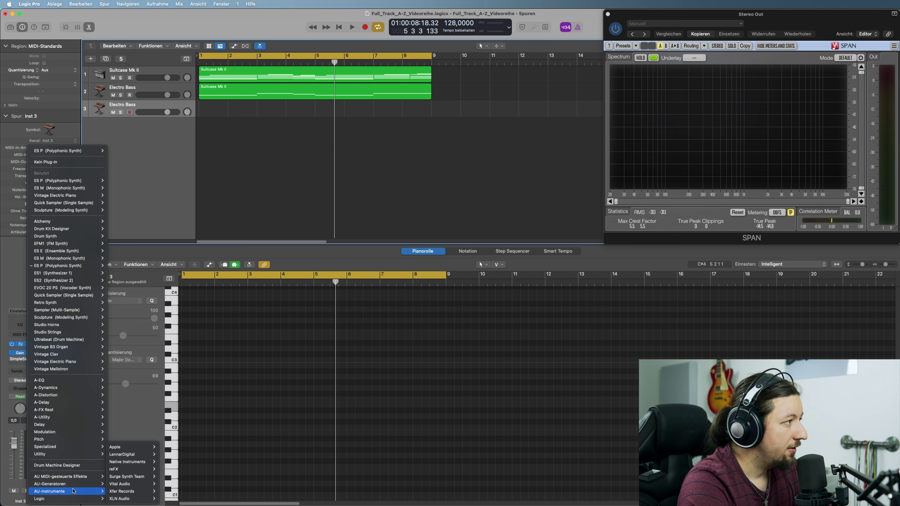
{"action": "mouse_move", "coordinate": [115, 492]}
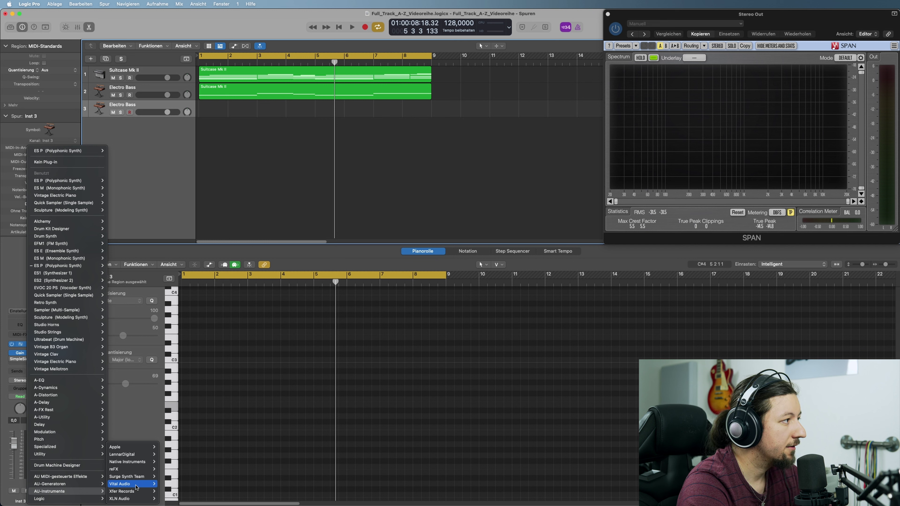
{"action": "left_click", "coordinate": [191, 484]}
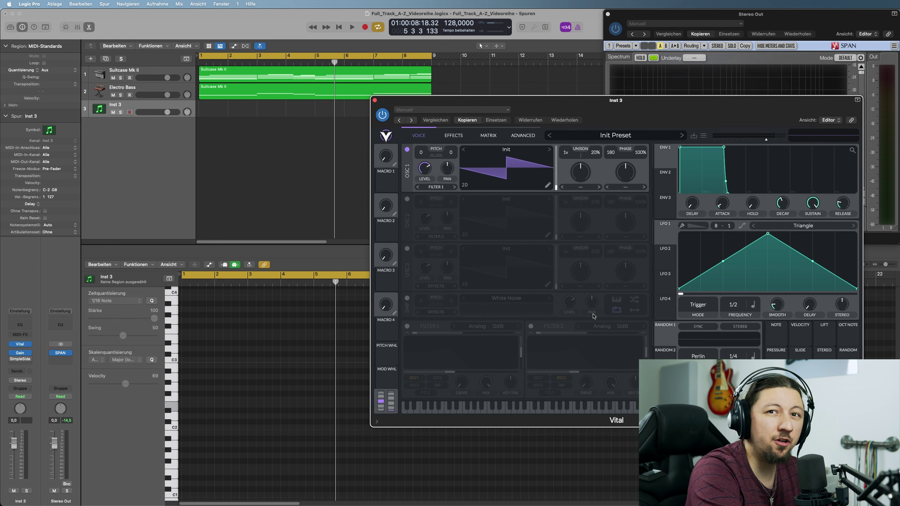
{"action": "left_click_drag", "start_coordinate": [532, 106], "coordinate": [386, 125]}
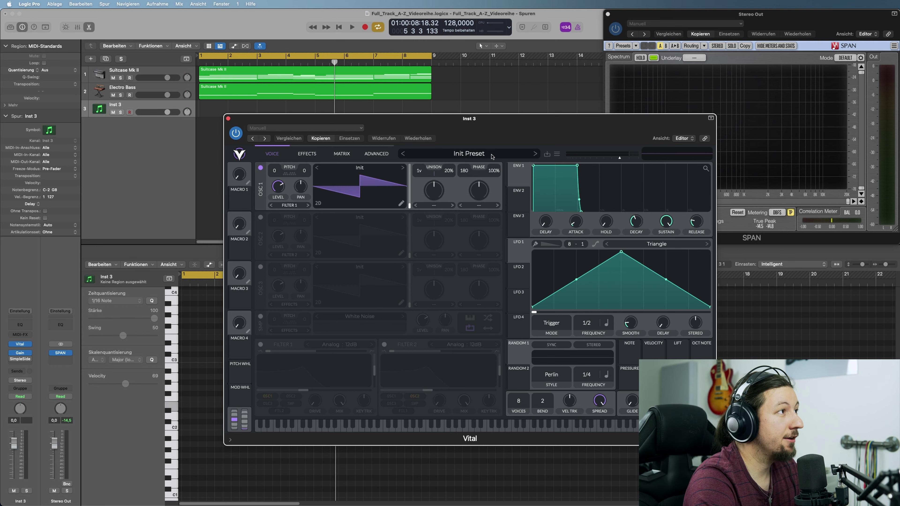
{"action": "left_click", "coordinate": [483, 155]}
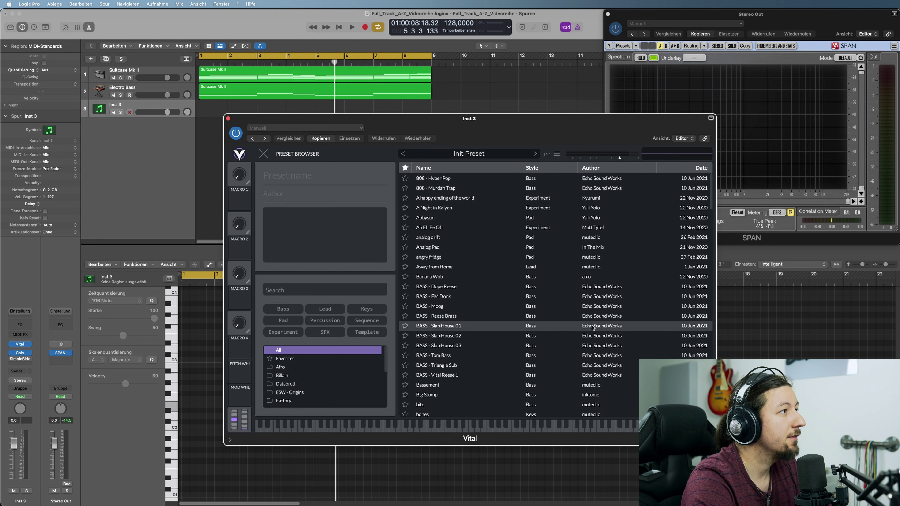
Step: Sort Vital's preset list by style, look through the categories and load the Keys preset bones
{"action": "left_click", "coordinate": [533, 168]}
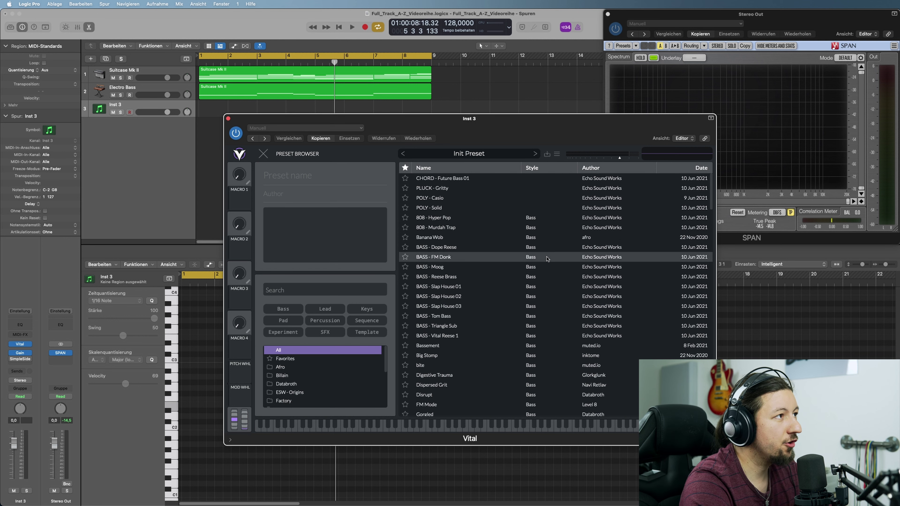
{"action": "scroll", "coordinate": [542, 245], "scroll_direction": "down", "scroll_amount": 5}
{"action": "scroll", "coordinate": [546, 249], "scroll_direction": "down", "scroll_amount": 4}
{"action": "left_click_drag", "start_coordinate": [390, 119], "coordinate": [292, 24]}
{"action": "scroll", "coordinate": [464, 234], "scroll_direction": "down", "scroll_amount": 8}
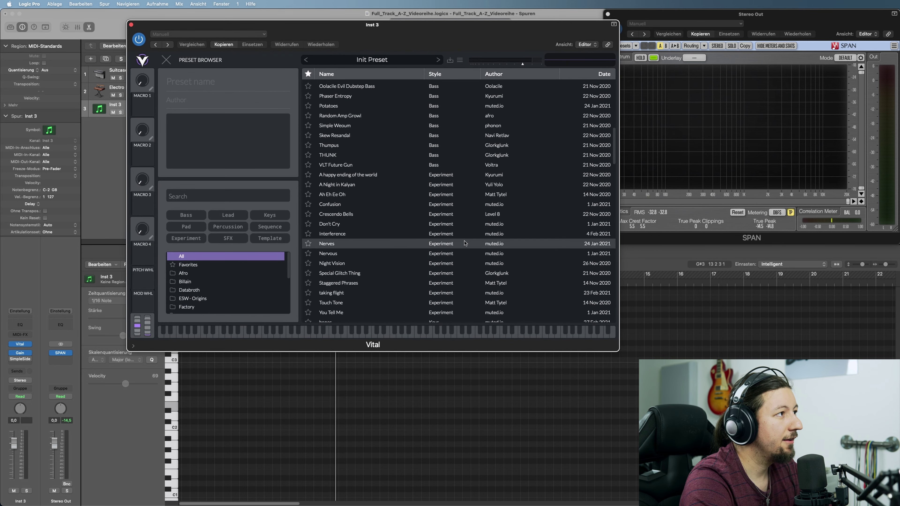
{"action": "scroll", "coordinate": [464, 240], "scroll_direction": "down", "scroll_amount": 20}
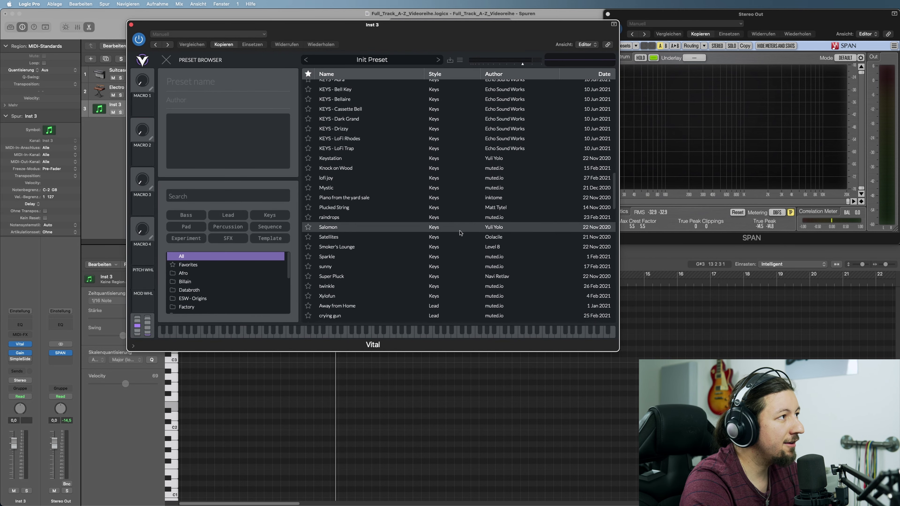
{"action": "scroll", "coordinate": [456, 239], "scroll_direction": "down", "scroll_amount": 3}
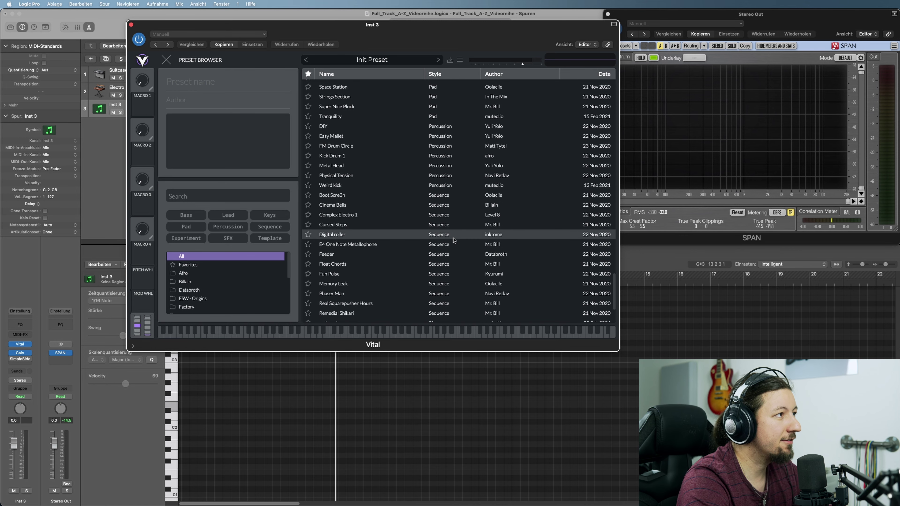
{"action": "scroll", "coordinate": [465, 266], "scroll_direction": "up", "scroll_amount": 3}
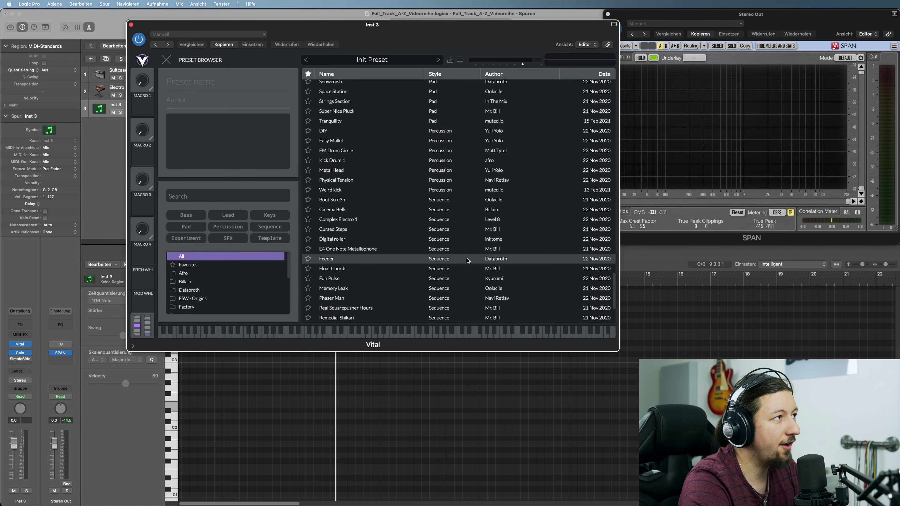
{"action": "left_click_drag", "start_coordinate": [614, 293], "coordinate": [623, 116]}
{"action": "left_click_drag", "start_coordinate": [630, 144], "coordinate": [503, 173]}
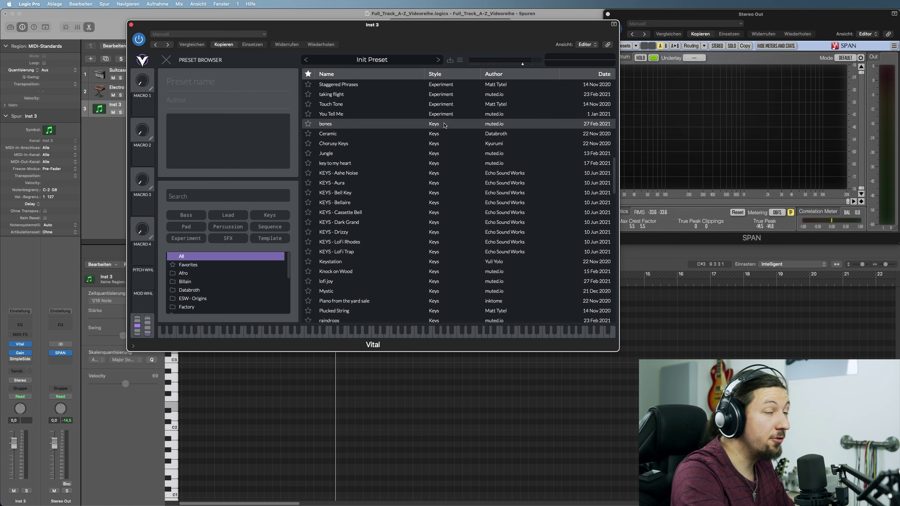
{"action": "left_click", "coordinate": [446, 124]}
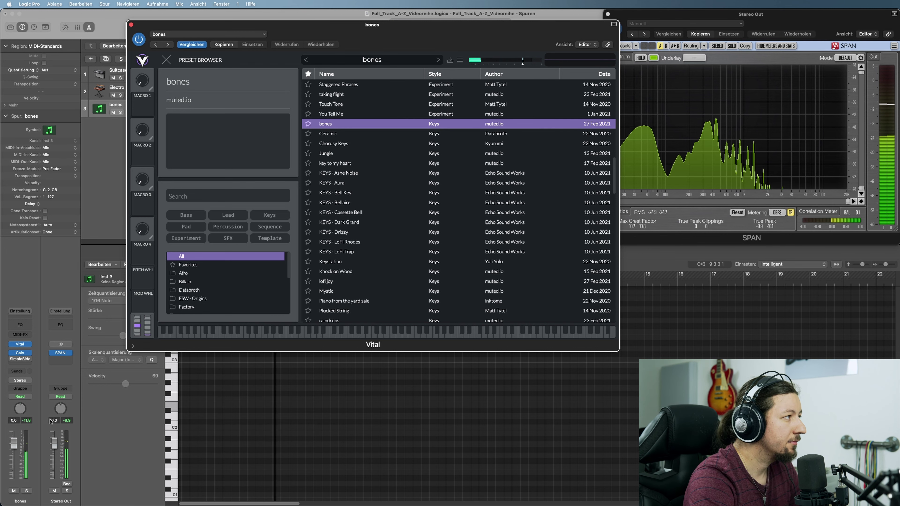
Step: Set the Vital track's Gain plug-in to -10 dB and close its window
{"action": "left_click", "coordinate": [23, 356]}
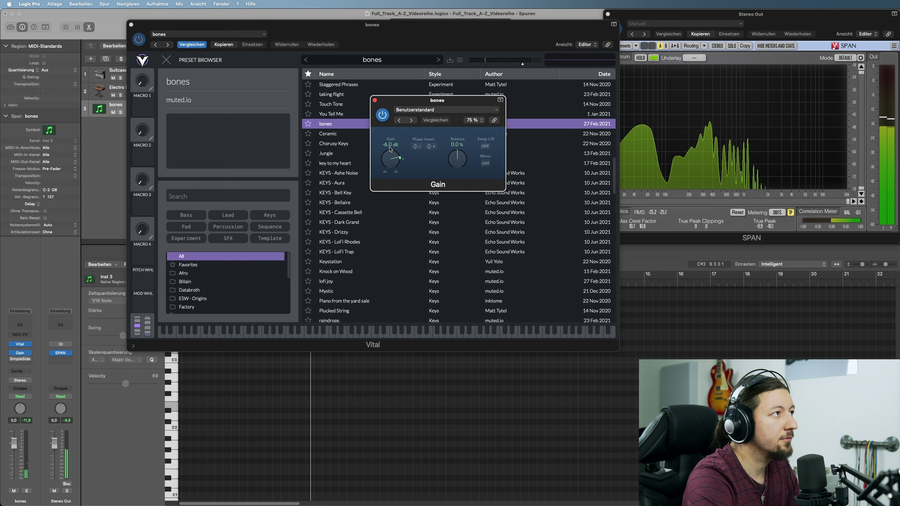
{"action": "type", "text": "-10"}
{"action": "key", "text": "Return"}
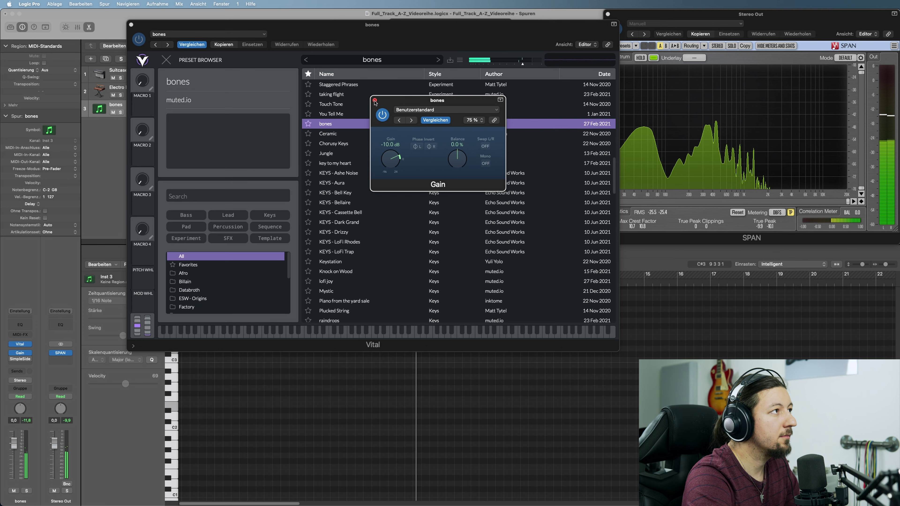
{"action": "left_click", "coordinate": [375, 101]}
Step: Audition the Keys presets from Ceramic onwards against the chords and bass, and load KEYS - Bellaire
{"action": "left_click_drag", "start_coordinate": [374, 24], "coordinate": [466, 127]}
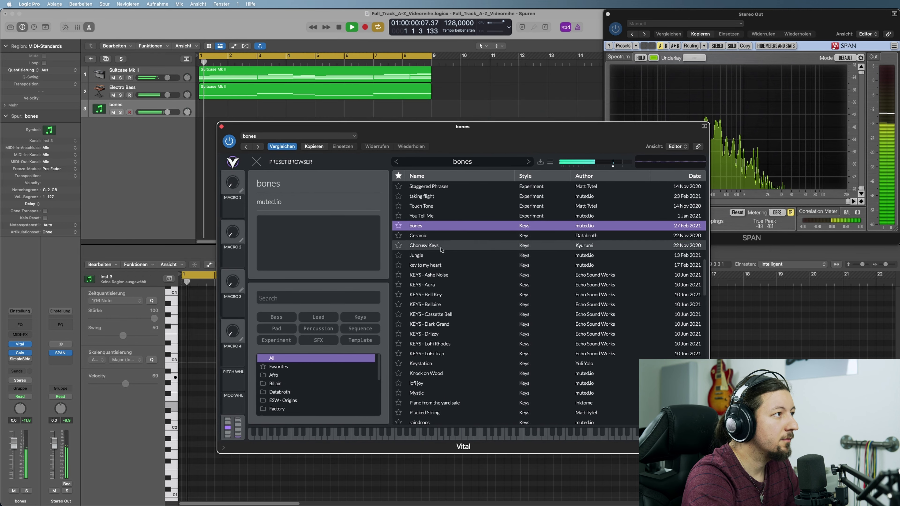
{"action": "left_click", "coordinate": [457, 235]}
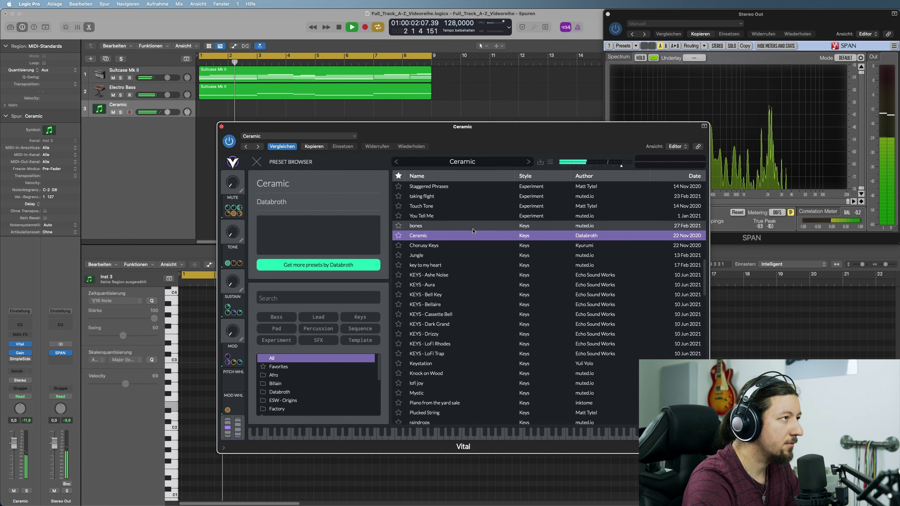
{"action": "key", "text": "Down"}
{"action": "key", "text": "Down"}
{"action": "key", "text": "Down"}
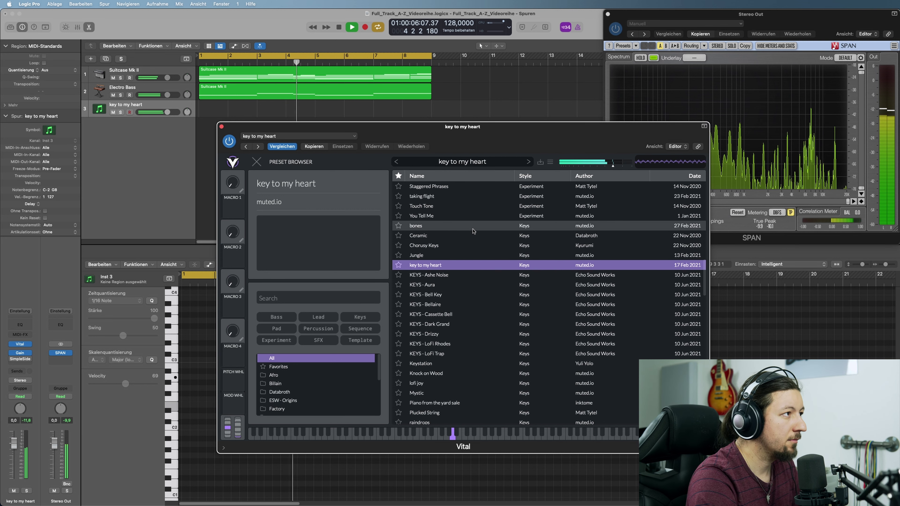
{"action": "key", "text": "Down"}
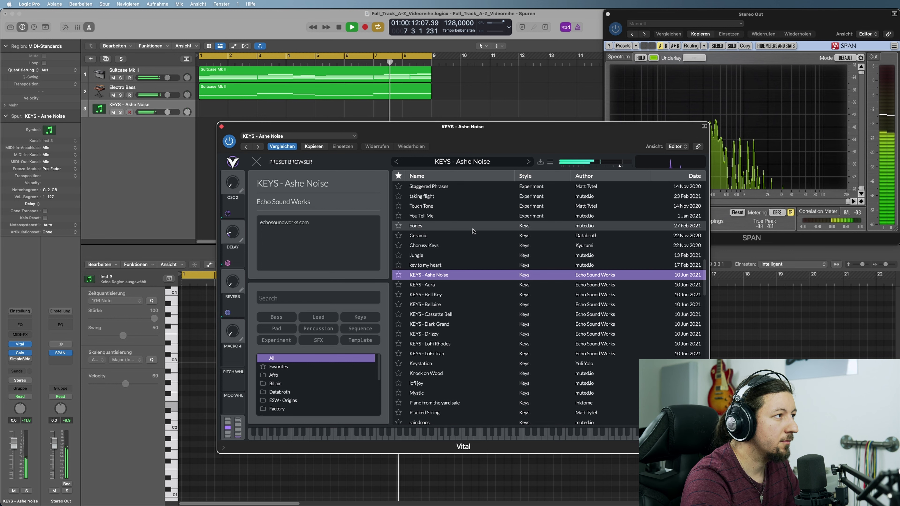
{"action": "key", "text": "Down"}
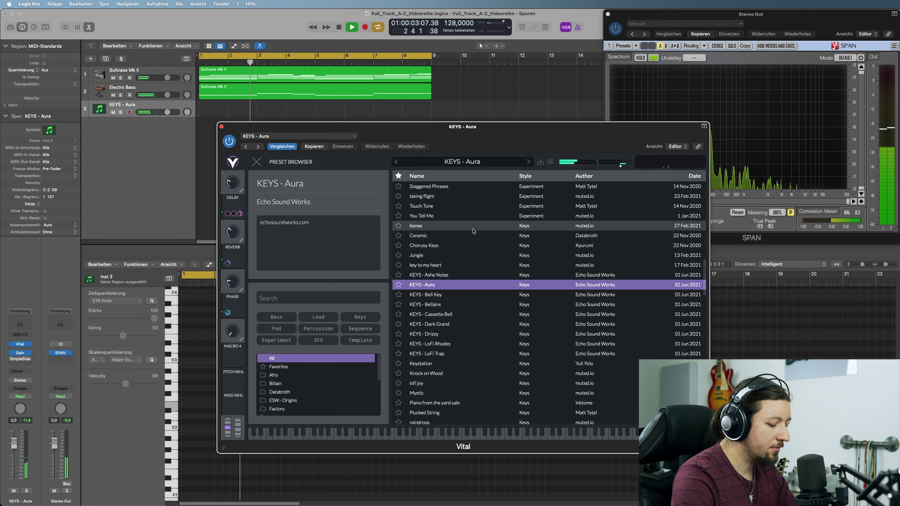
{"action": "key", "text": "Down"}
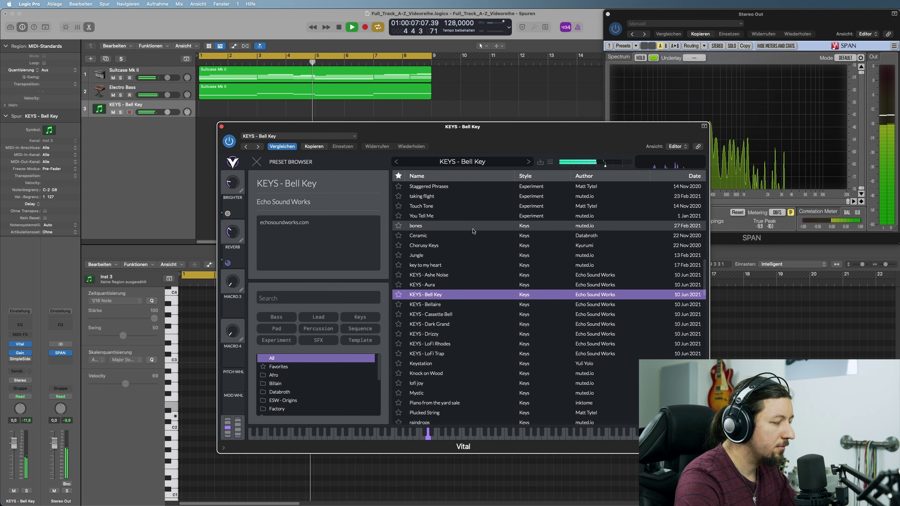
{"action": "key", "text": "Down"}
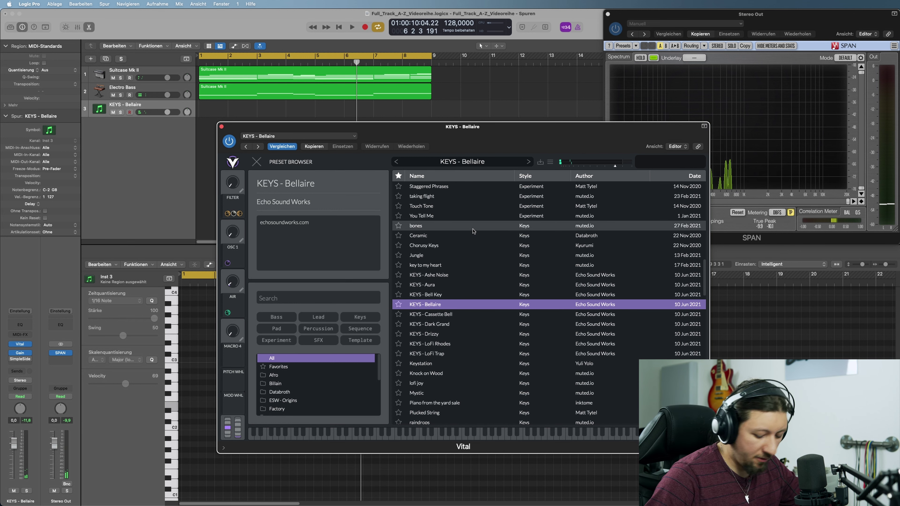
Step: Record a short rising four-note phrase on the KEYS - Bellaire track from bar 1 and move the Vital window off the piano roll
{"action": "key", "text": "r"}
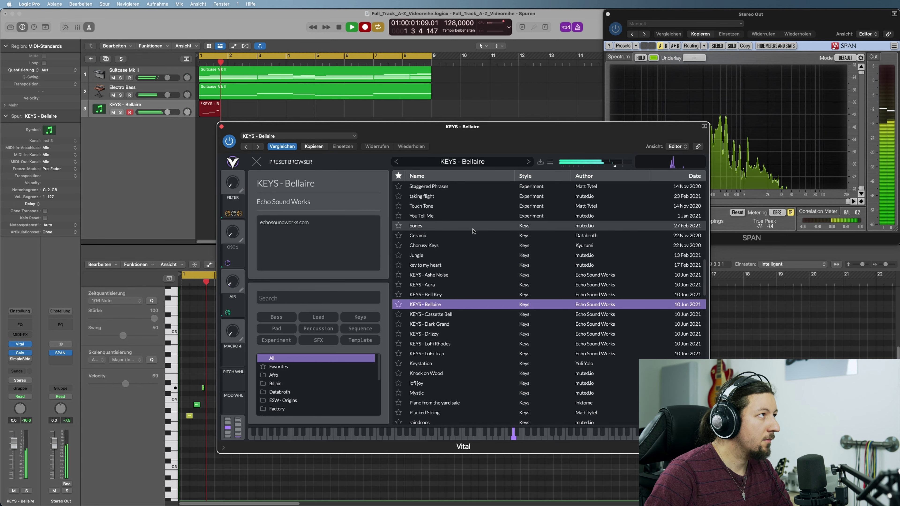
{"action": "key", "text": "space"}
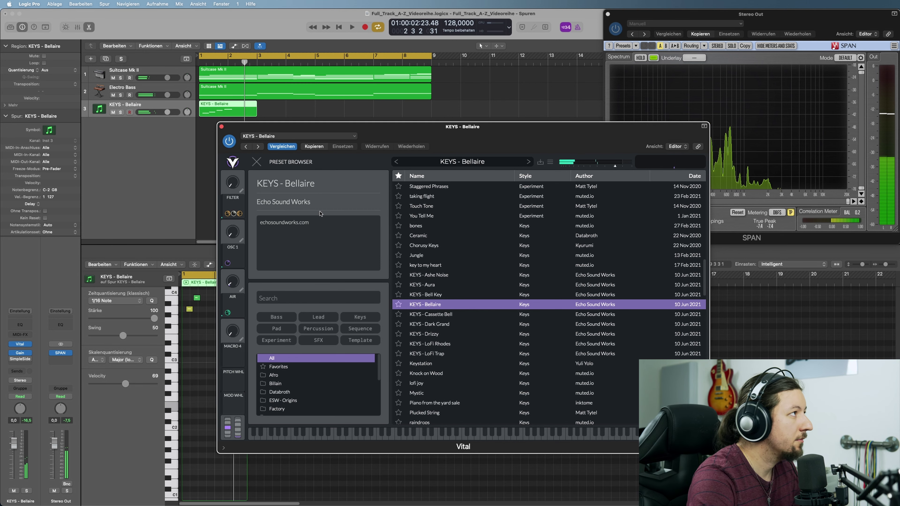
{"action": "left_click_drag", "start_coordinate": [249, 130], "coordinate": [385, 17]}
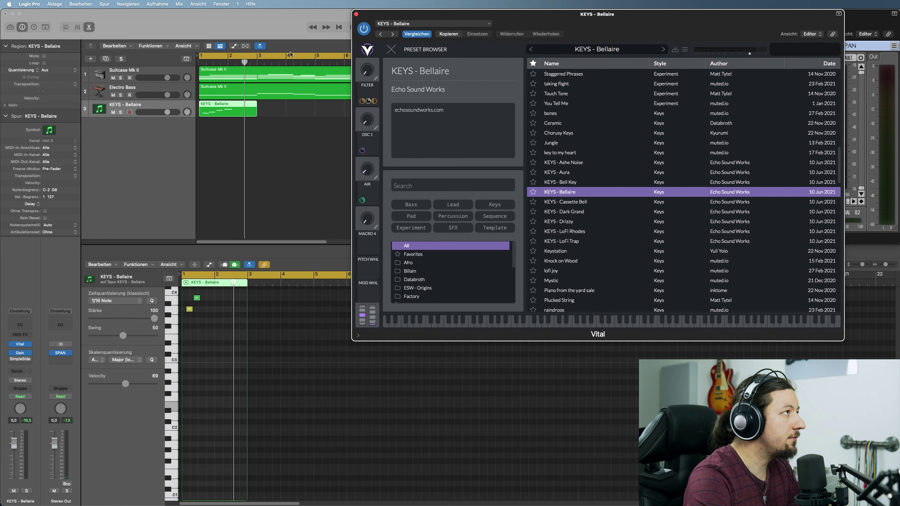
Step: Select the four recorded notes in the piano roll and quantise them to 1/16 notes
{"action": "left_click", "coordinate": [227, 109]}
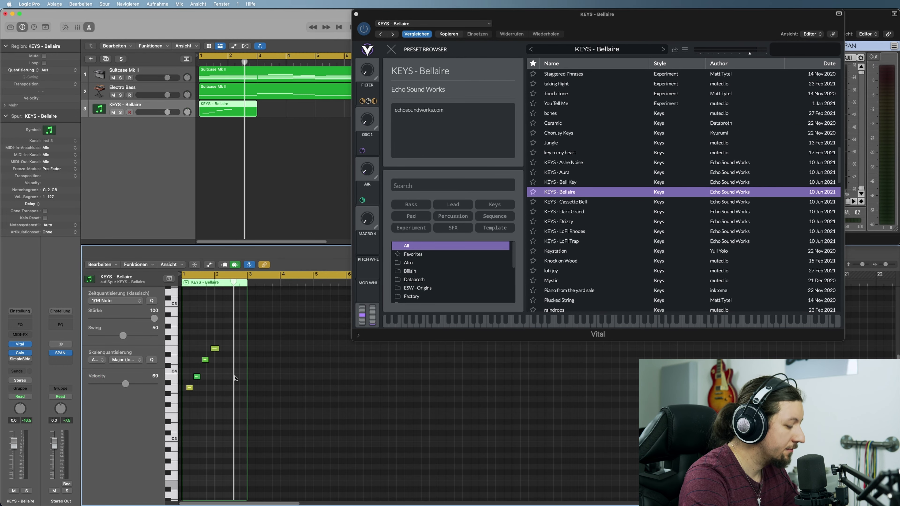
{"action": "key", "text": "super+a"}
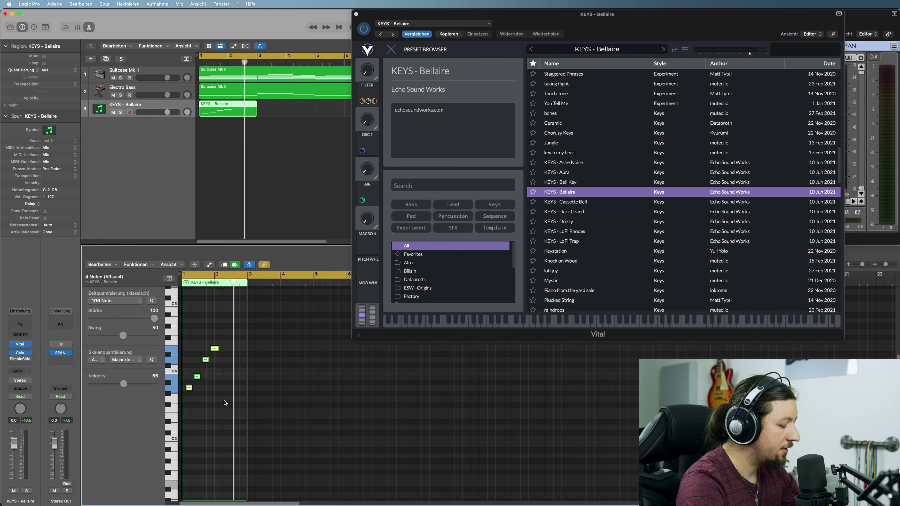
{"action": "key", "text": "z"}
{"action": "left_click", "coordinate": [258, 423]}
{"action": "left_click_drag", "start_coordinate": [193, 325], "coordinate": [308, 422]}
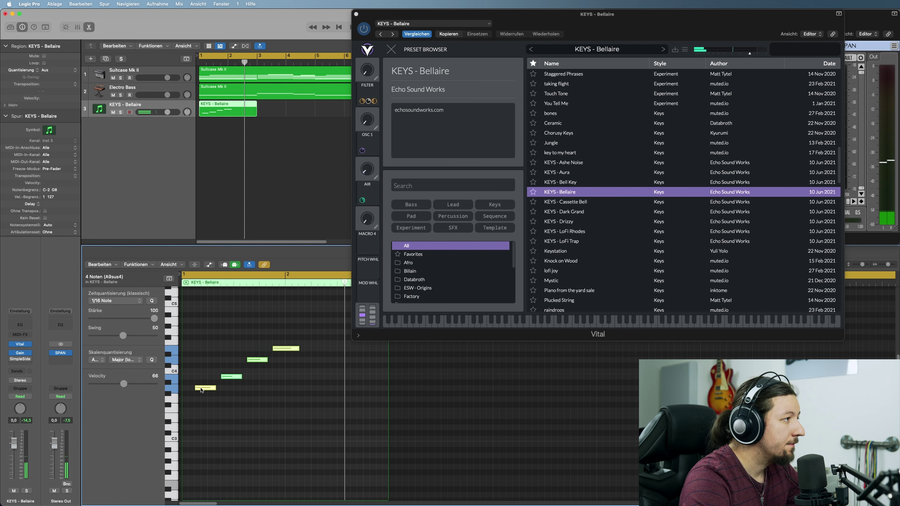
Step: Play the recorded phrase with the other tracks and shorten its last note, E4, to one beat
{"action": "key", "text": "space"}
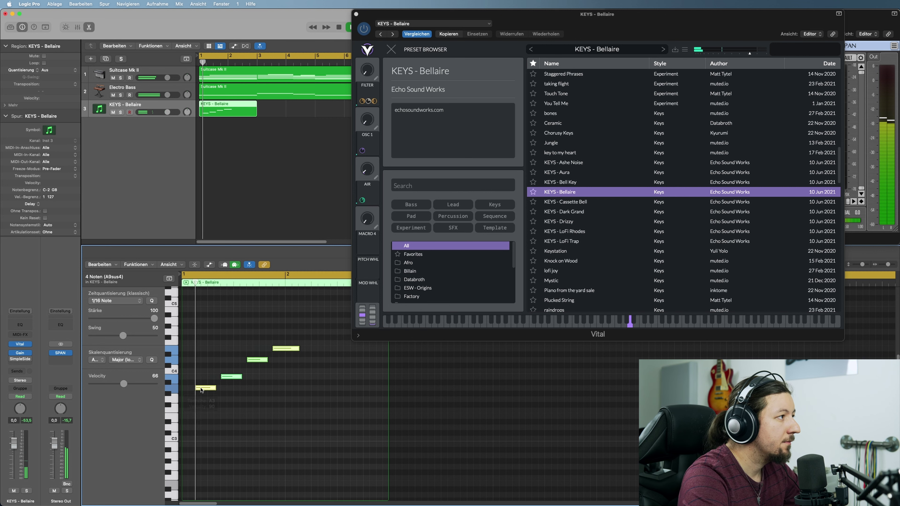
{"action": "left_click", "coordinate": [328, 395]}
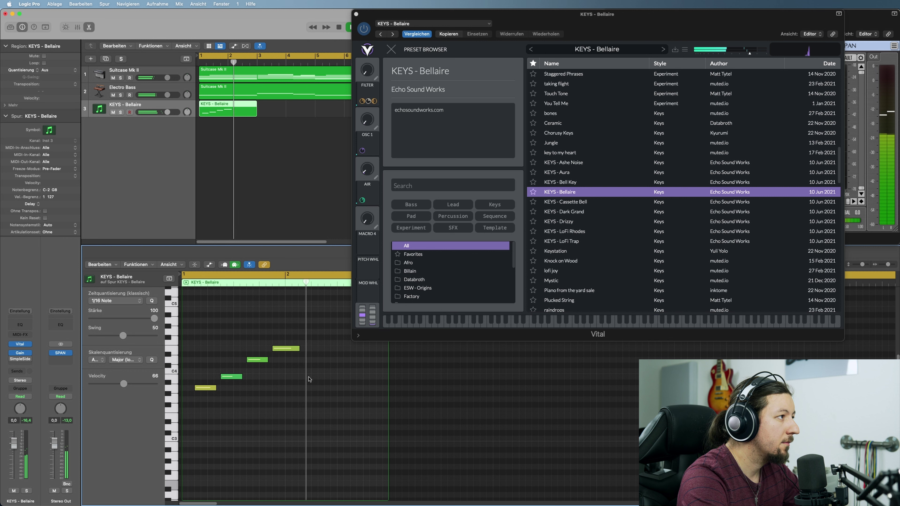
{"action": "left_click", "coordinate": [297, 348]}
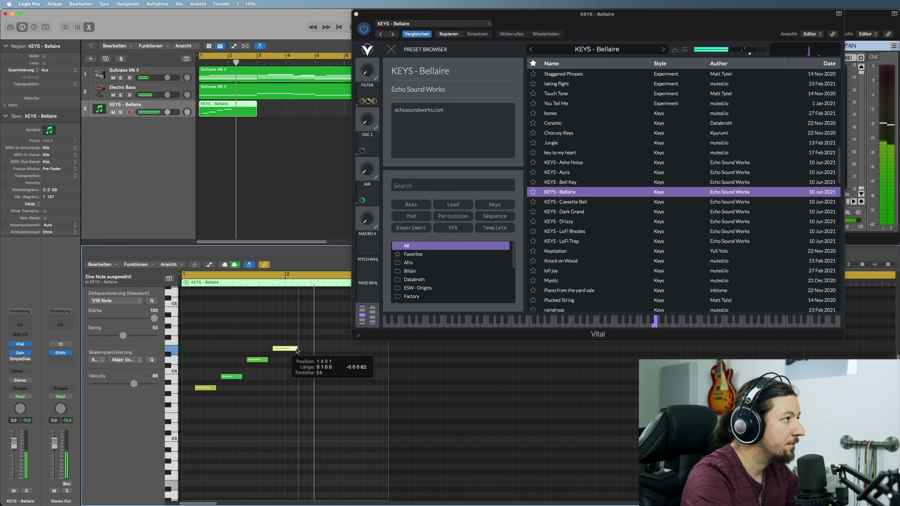
Step: Extend the KEYS - Bellaire region to the start of bar 5 and play it back
{"action": "left_click", "coordinate": [365, 15]}
{"action": "left_click_drag", "start_coordinate": [364, 15], "coordinate": [166, 180]}
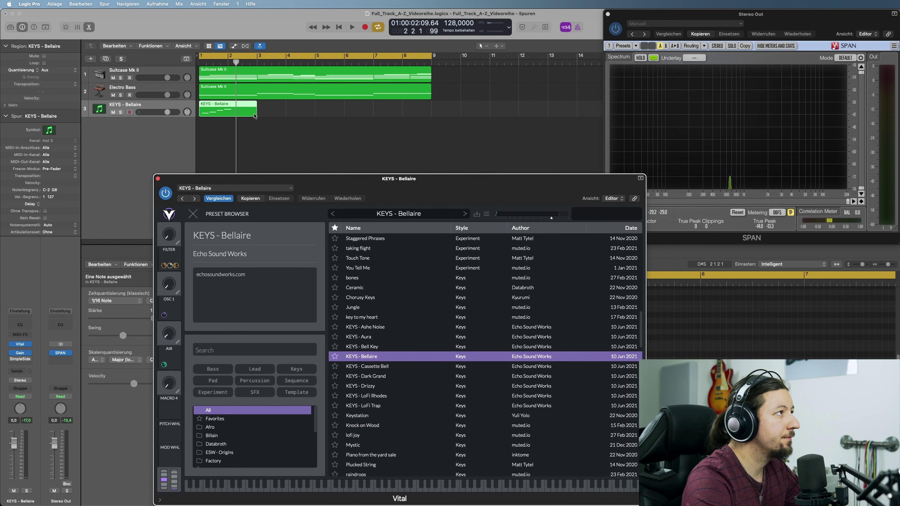
{"action": "left_click", "coordinate": [256, 113]}
{"action": "left_click_drag", "start_coordinate": [267, 113], "coordinate": [308, 130]}
{"action": "left_click_drag", "start_coordinate": [295, 179], "coordinate": [548, 1]}
{"action": "key", "text": "space"}
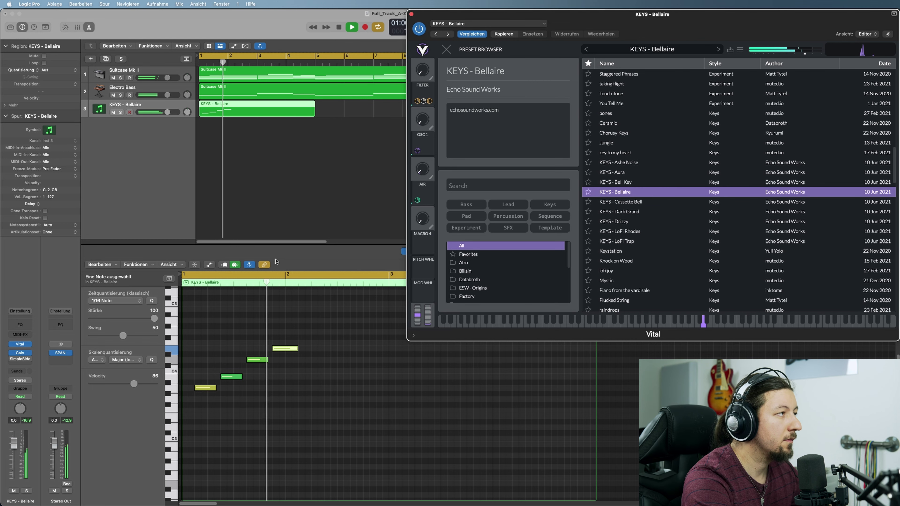
Step: Copy the four-note phrase to bar 3 of the KEYS - Bellaire region and play it back
{"action": "left_click", "coordinate": [351, 425]}
{"action": "key", "text": "super+Left"}
{"action": "key", "text": "super+Left"}
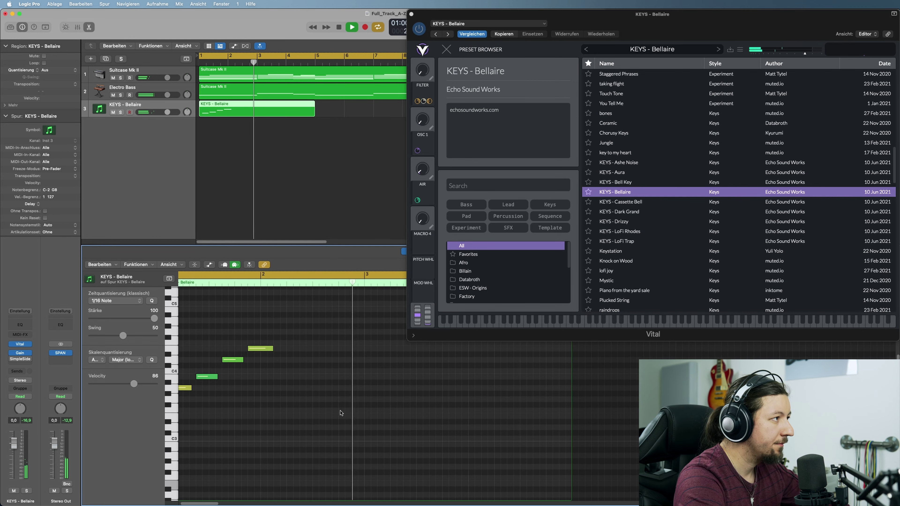
{"action": "key", "text": "space"}
{"action": "left_click_drag", "start_coordinate": [295, 331], "coordinate": [322, 389]}
{"action": "left_click", "coordinate": [270, 422]}
{"action": "key", "text": "space"}
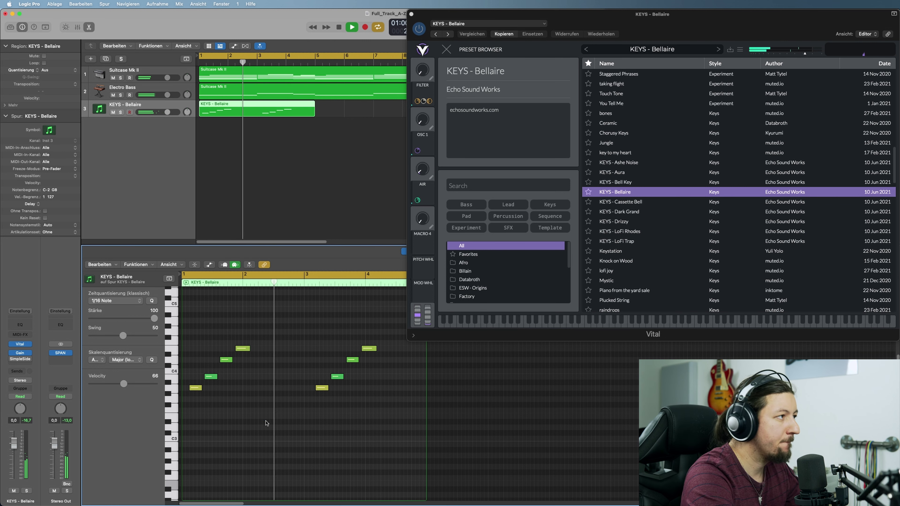
Step: Shift the copied phrase slightly earlier so its timing in bar 3 matches the original phrase, and listen to it
{"action": "left_click_drag", "start_coordinate": [312, 331], "coordinate": [393, 410]}
{"action": "left_click_drag", "start_coordinate": [323, 390], "coordinate": [319, 391]}
{"action": "left_click", "coordinate": [317, 397]}
{"action": "left_click", "coordinate": [292, 283]}
{"action": "key", "text": "space"}
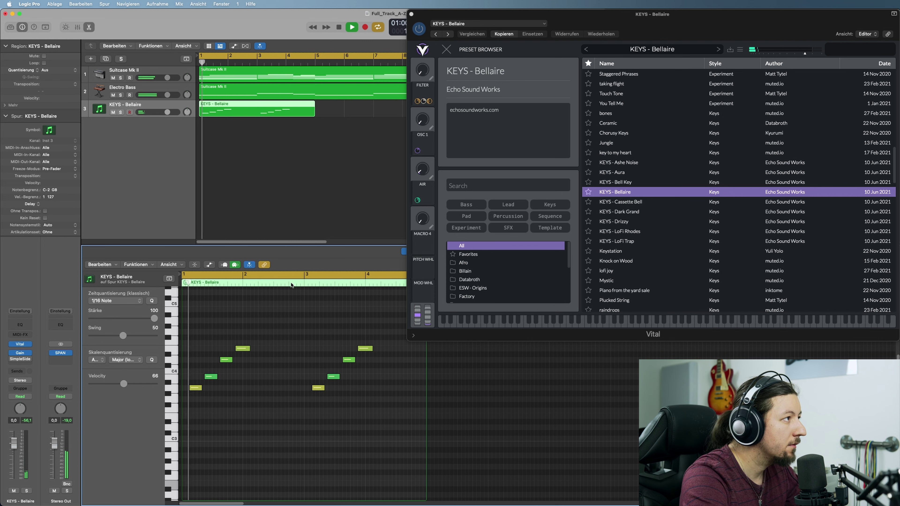
{"action": "key", "text": "space"}
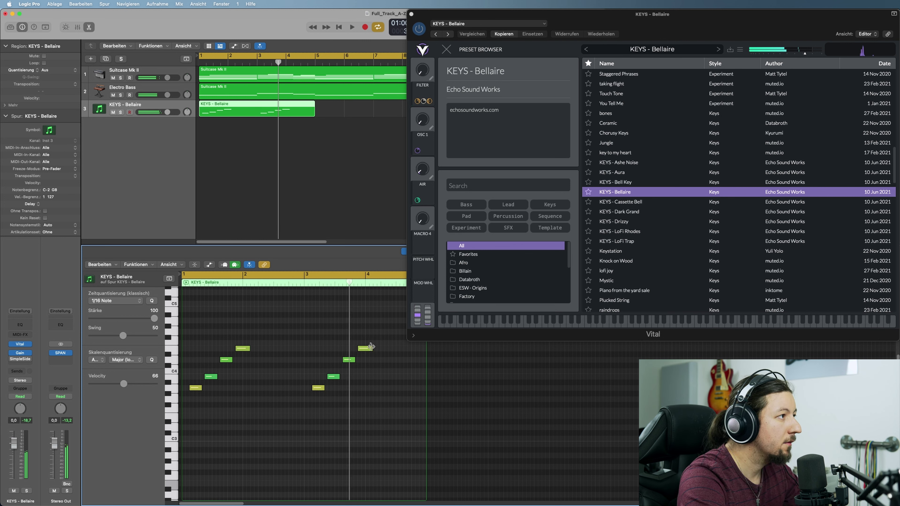
Step: Copy the second phrase's last E4 note one beat later and two semitones higher, play it back and close the Vital window
{"action": "left_click_drag", "start_coordinate": [364, 349], "coordinate": [382, 341]}
{"action": "left_click", "coordinate": [384, 400]}
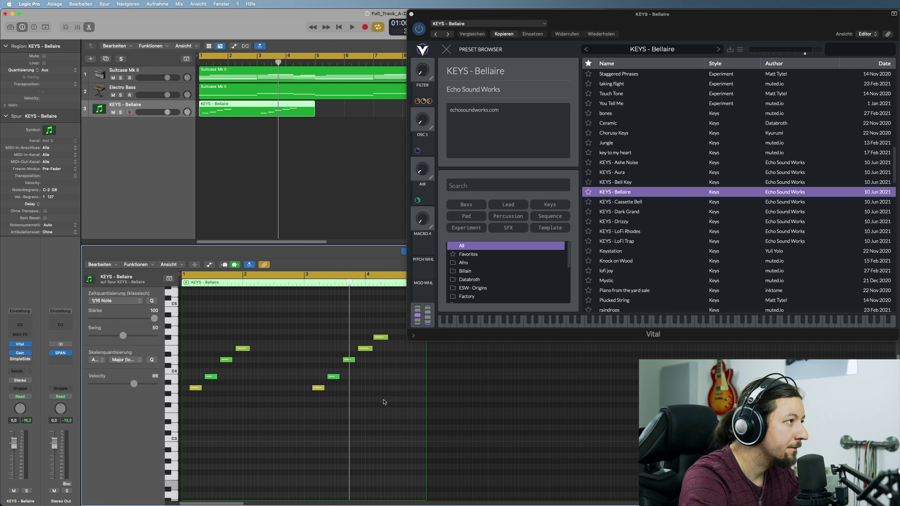
{"action": "key", "text": "space"}
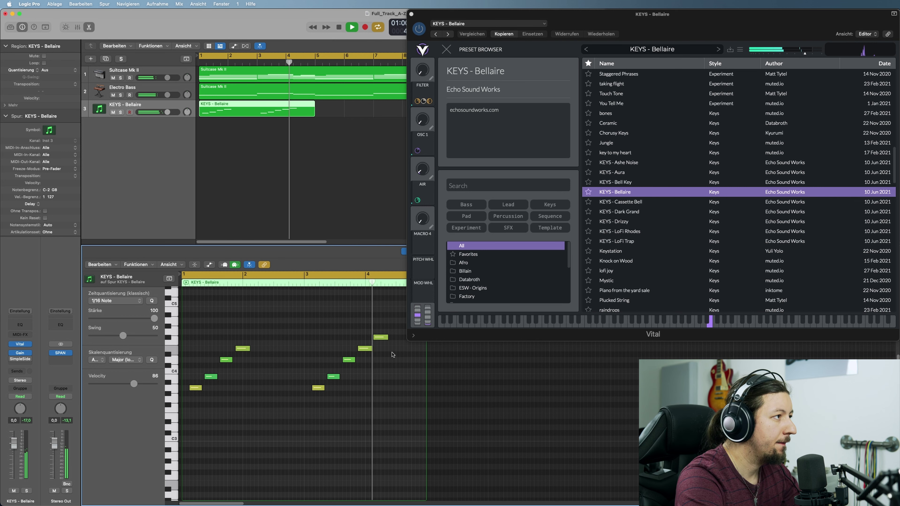
{"action": "key", "text": "space"}
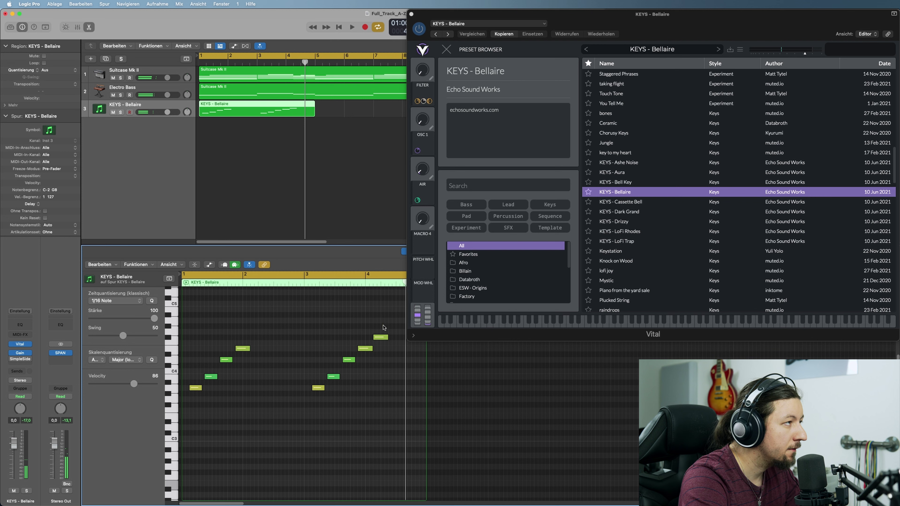
{"action": "left_click", "coordinate": [411, 14]}
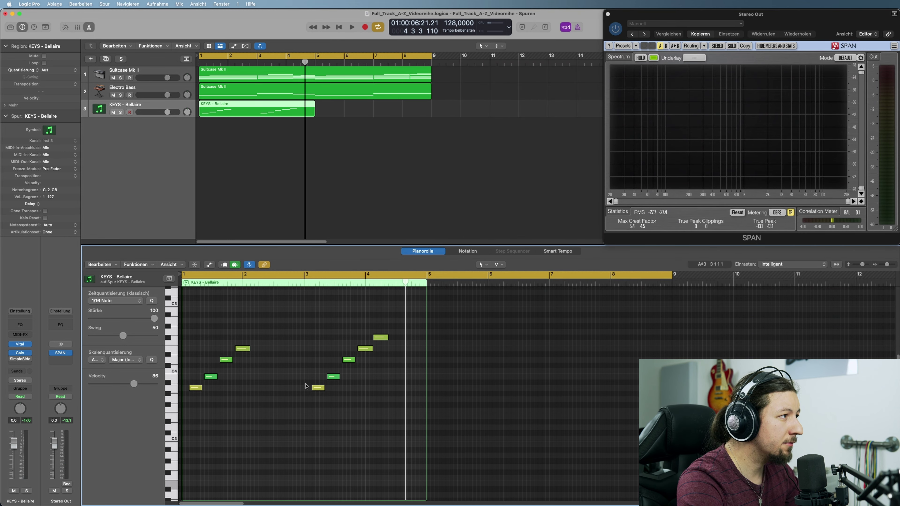
Step: Add a descending E4, D4 and B3 run after the F#4 note in bar 4 of the KEYS - Bellaire region and play it back
{"action": "left_click_drag", "start_coordinate": [383, 338], "coordinate": [398, 351]}
{"action": "left_click_drag", "start_coordinate": [398, 350], "coordinate": [415, 376]}
{"action": "left_click", "coordinate": [390, 370]}
{"action": "left_click_drag", "start_coordinate": [416, 374], "coordinate": [418, 380]}
{"action": "left_click", "coordinate": [371, 383]}
{"action": "key", "text": "space"}
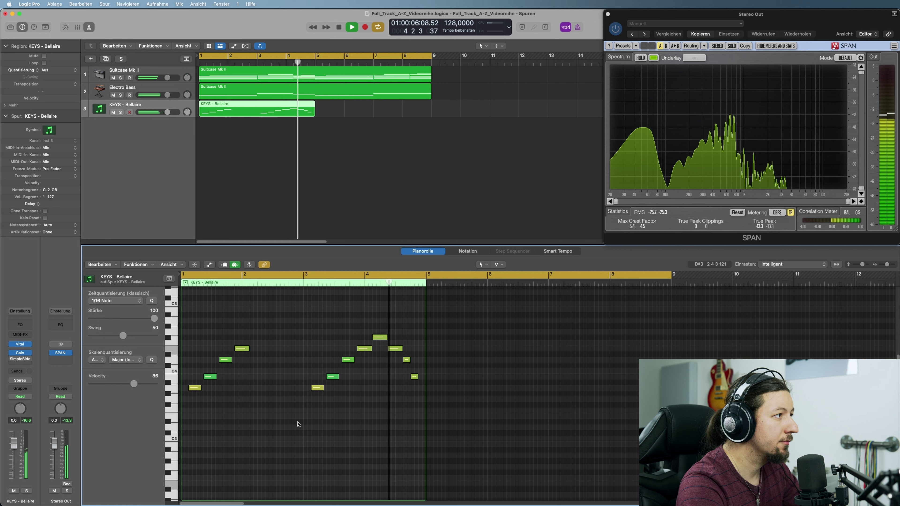
{"action": "key", "text": "space"}
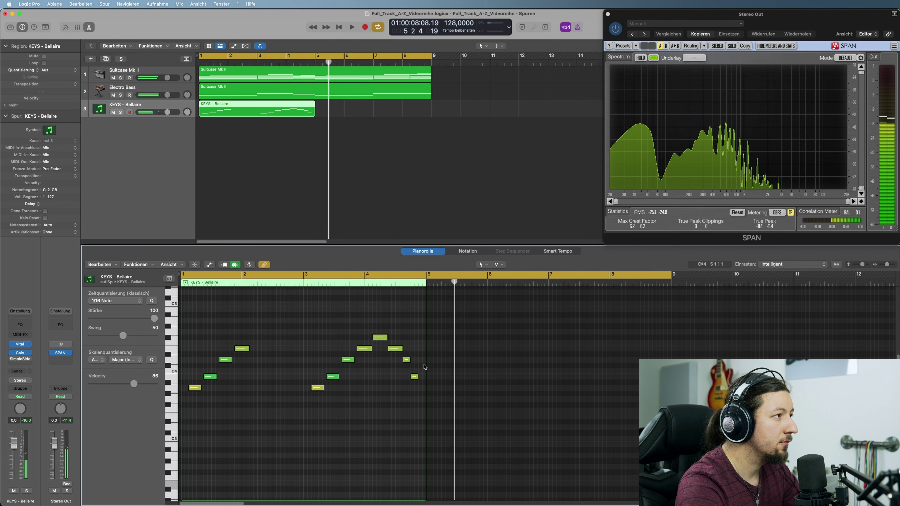
Step: Lengthen the final B3 note to the start of bar 5, show the Vital window and replay the melody from the beginning
{"action": "left_click_drag", "start_coordinate": [416, 377], "coordinate": [425, 377]}
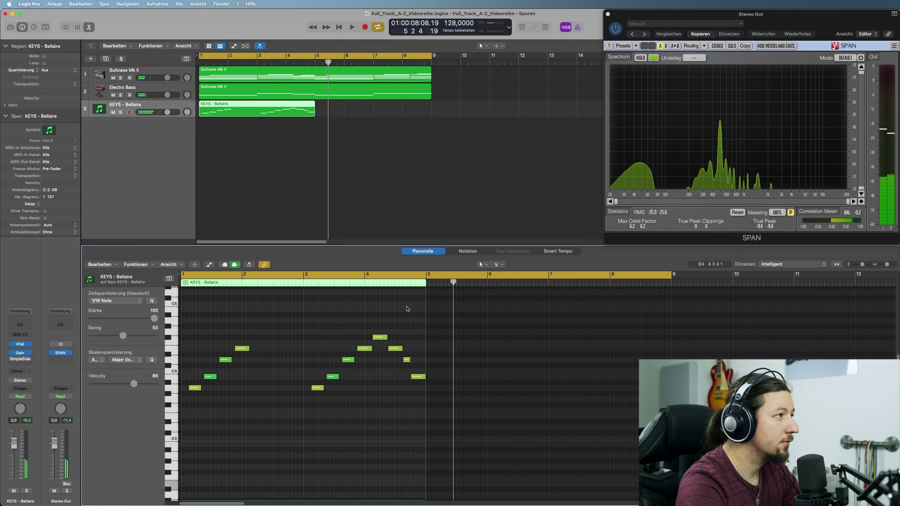
{"action": "key", "text": "Return"}
{"action": "key", "text": "space"}
{"action": "left_click", "coordinate": [106, 108]}
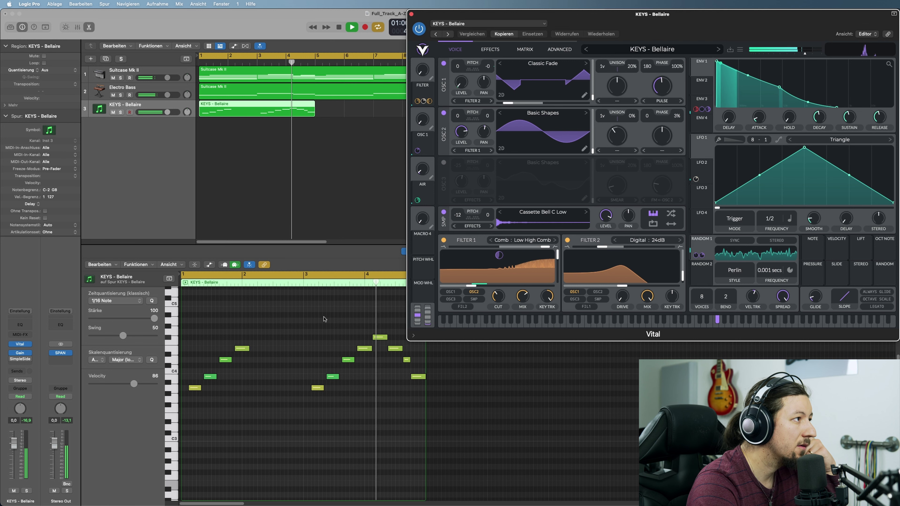
{"action": "left_click", "coordinate": [320, 319]}
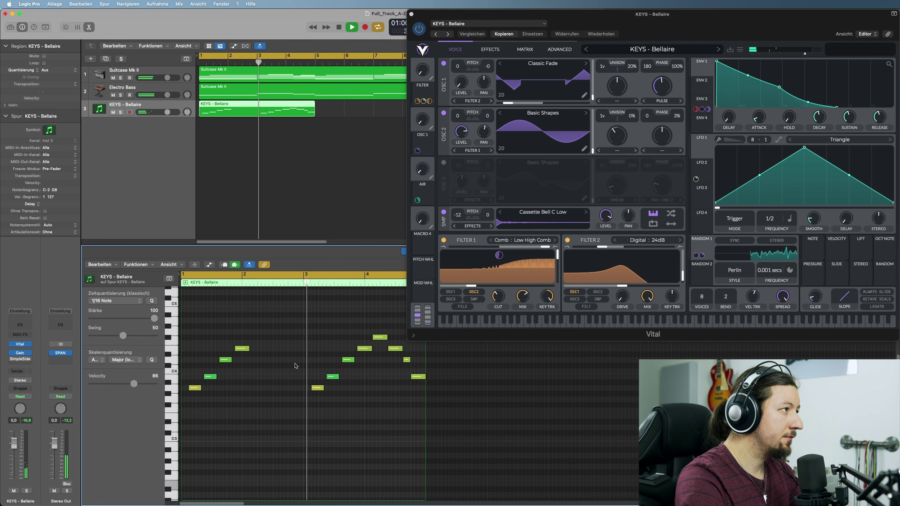
{"action": "key", "text": "space"}
{"action": "key", "text": "space"}
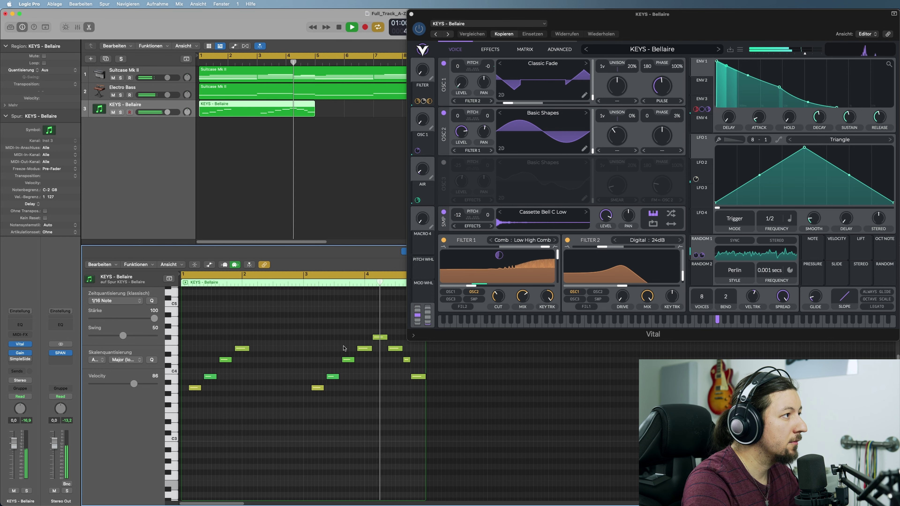
{"action": "key", "text": "space"}
{"action": "key", "text": "space"}
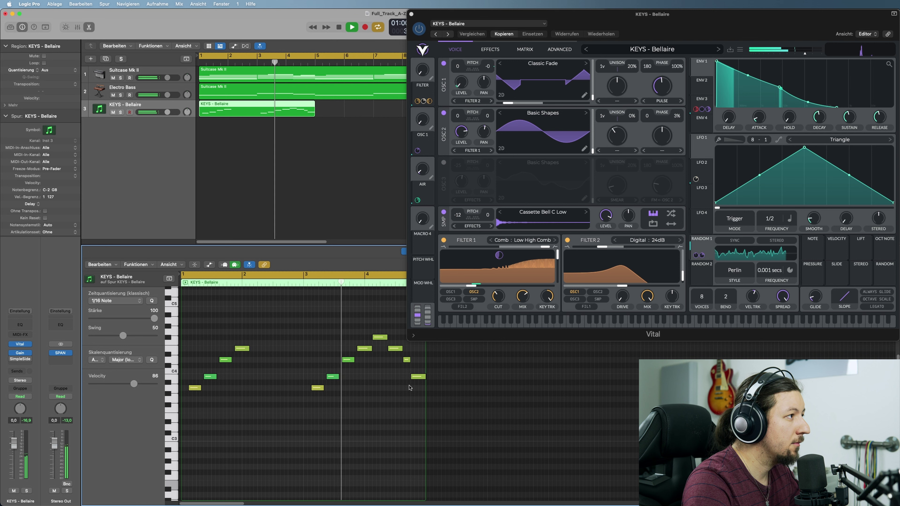
{"action": "key", "text": "space"}
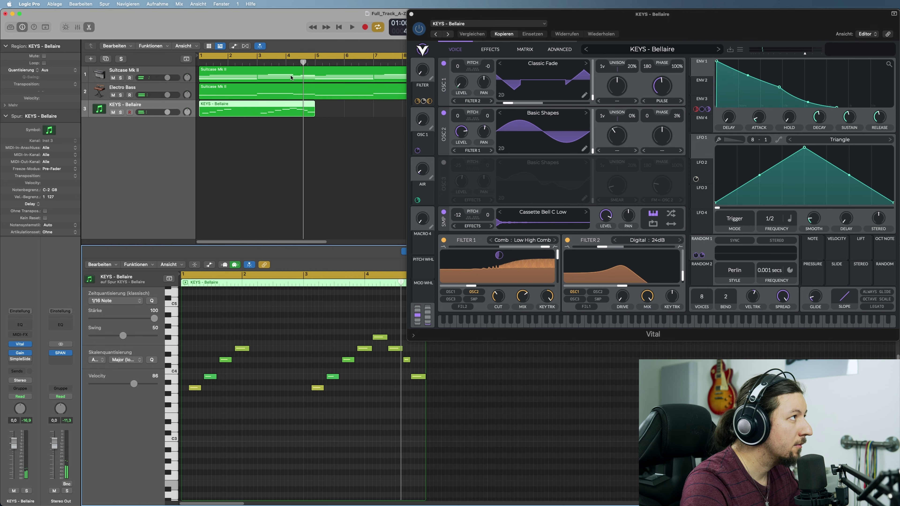
Step: Show the Suitcase Mk II chords with the melody, trim the start of the F#4 note to the bar 4 chord change, and listen
{"action": "key", "text": "super+a"}
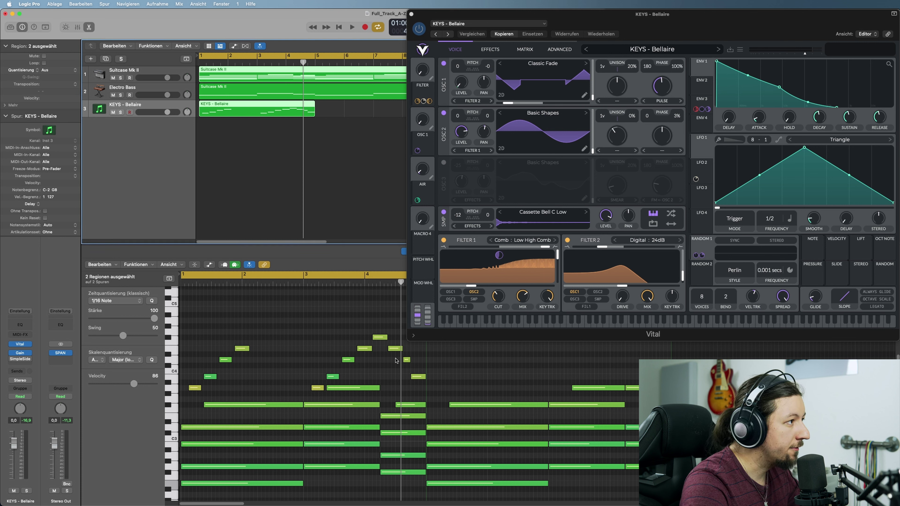
{"action": "mouse_move", "coordinate": [378, 340]}
{"action": "left_mouse_down"}
{"action": "mouse_move", "coordinate": [393, 336]}
{"action": "mouse_move", "coordinate": [386, 341]}
{"action": "left_mouse_up"}
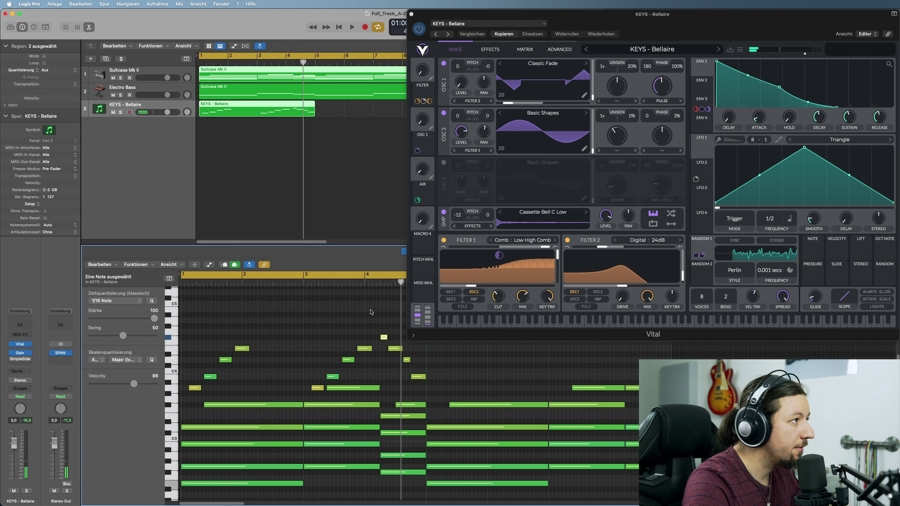
{"action": "key", "text": "space"}
{"action": "left_click", "coordinate": [255, 110]}
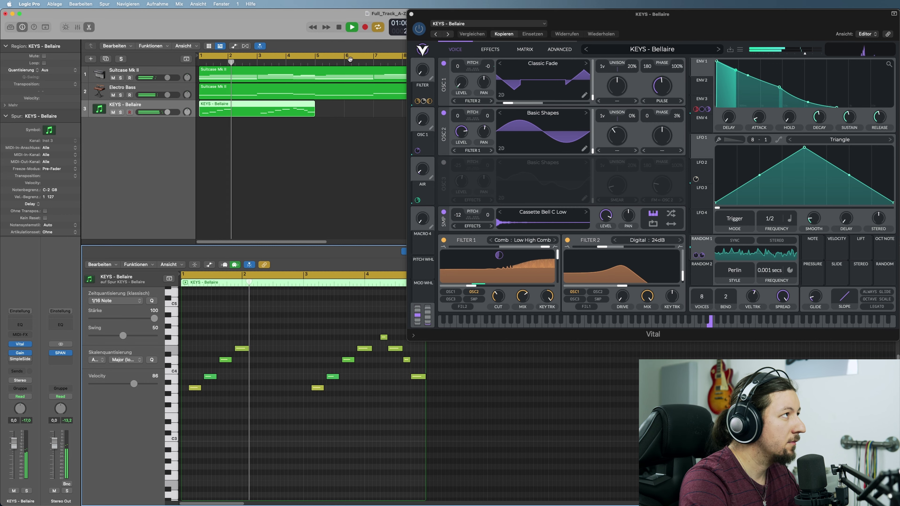
{"action": "left_click_drag", "start_coordinate": [480, 21], "coordinate": [480, 41]}
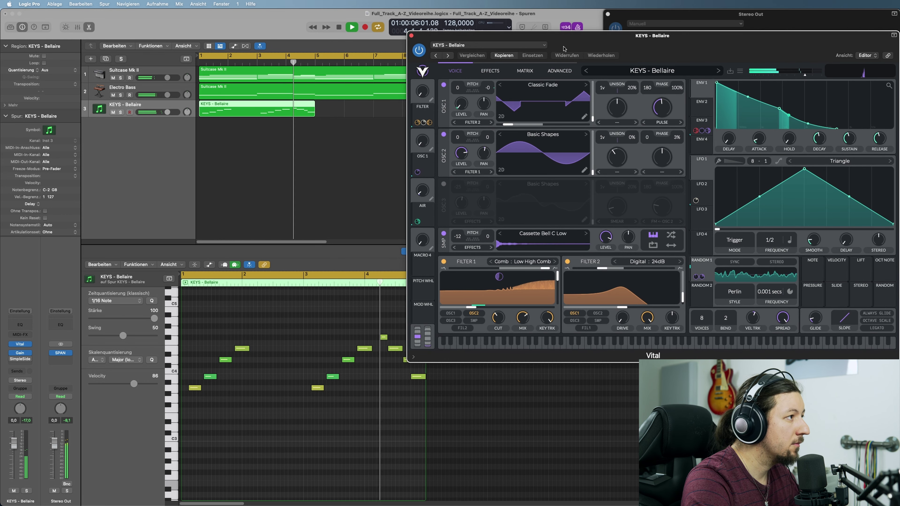
{"action": "left_click_drag", "start_coordinate": [444, 35], "coordinate": [457, 3]}
{"action": "key", "text": "space"}
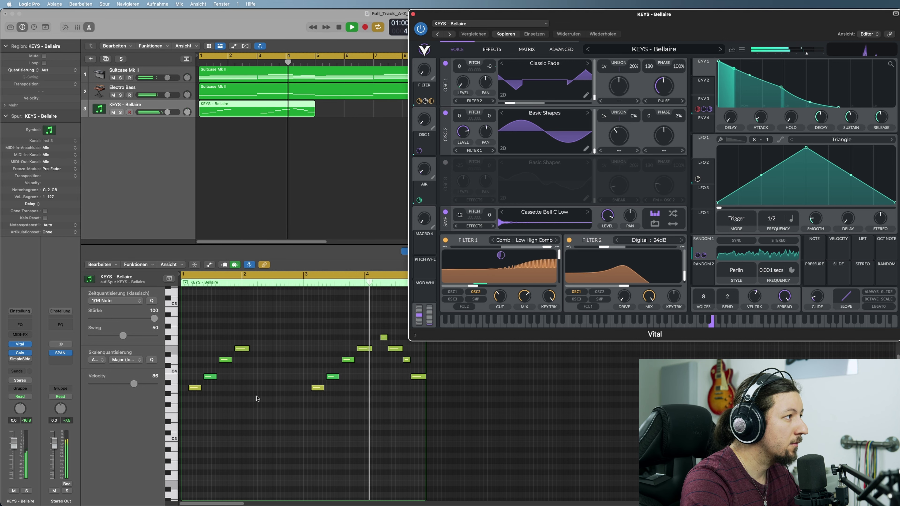
{"action": "left_click", "coordinate": [418, 404]}
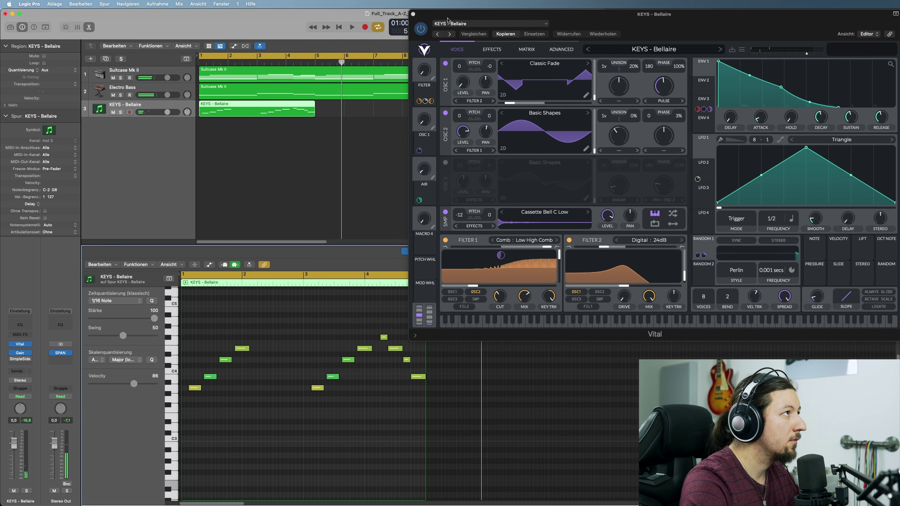
Step: Loop the KEYS - Bellaire region from bar 5 to bar 9 and play the arrangement
{"action": "left_click_drag", "start_coordinate": [448, 20], "coordinate": [439, 191]}
{"action": "left_click", "coordinate": [317, 106]}
{"action": "left_click_drag", "start_coordinate": [314, 105], "coordinate": [437, 117]}
{"action": "left_click_drag", "start_coordinate": [425, 188], "coordinate": [438, 2]}
{"action": "key", "text": "space"}
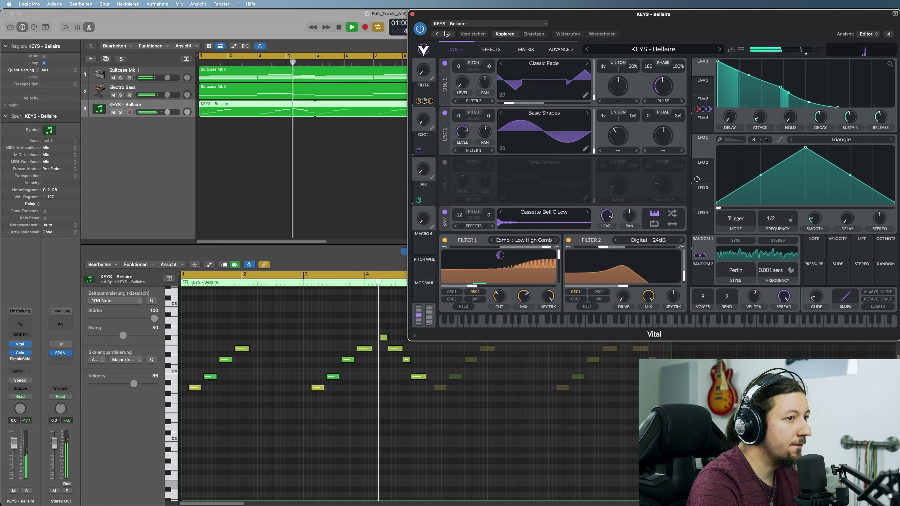
{"action": "left_click", "coordinate": [396, 408]}
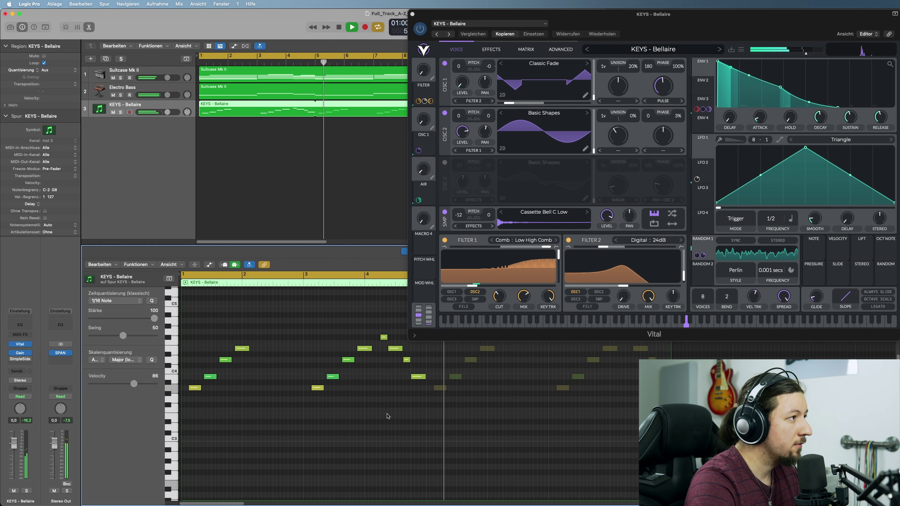
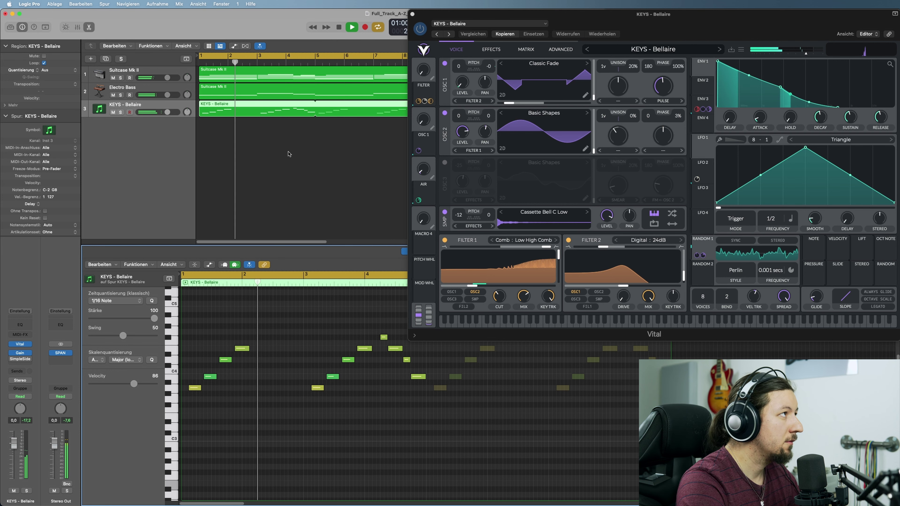
Step: Examine the Suitcase Mk II and KEYS - Bellaire notes together in the piano roll and reopen the KEYS - Bellaire region on its own
{"action": "left_click", "coordinate": [220, 73]}
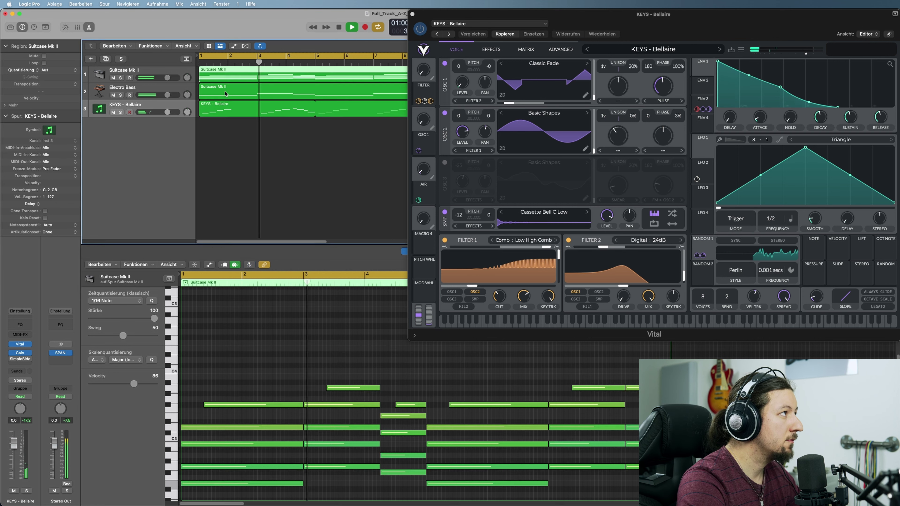
{"action": "left_click", "coordinate": [230, 109], "text": "shift"}
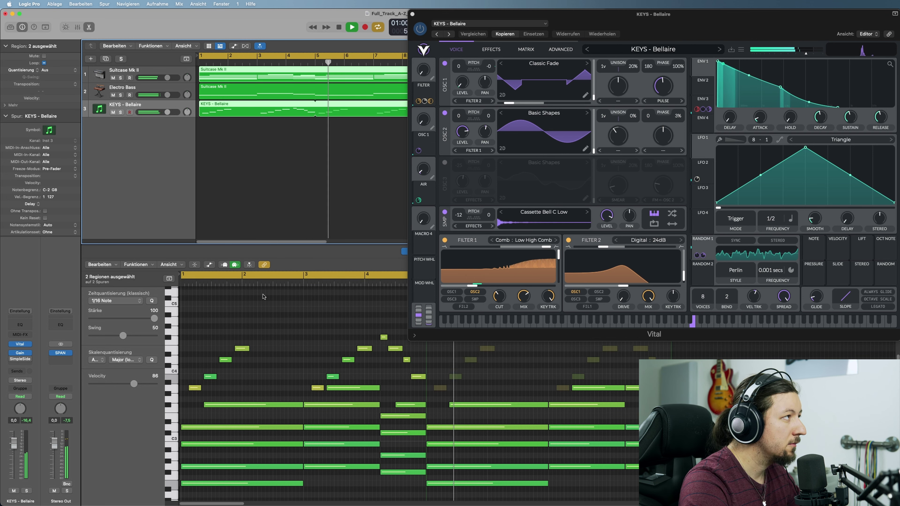
{"action": "left_click", "coordinate": [90, 28]}
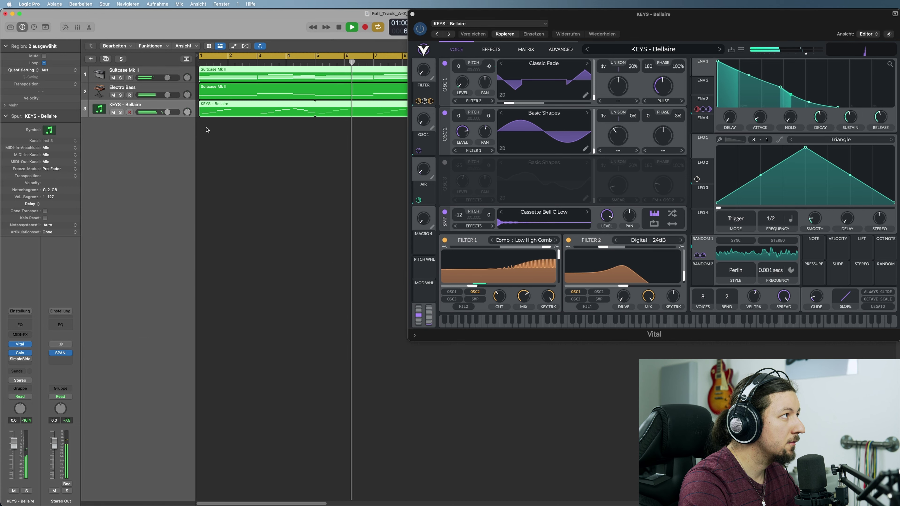
{"action": "left_click", "coordinate": [227, 111]}
{"action": "double_click", "coordinate": [227, 110]}
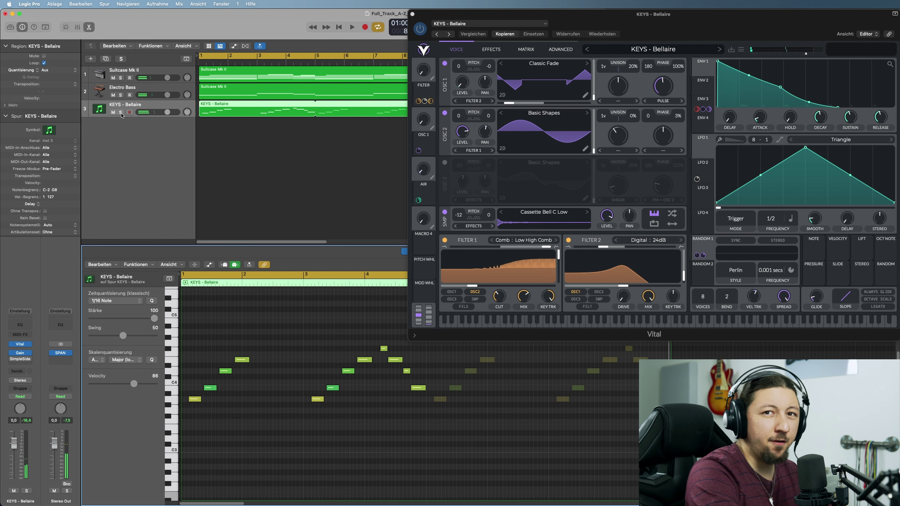
Step: Load the KEYS - Cassette Bell preset from Vital's preset browser and play the project to audition it
{"action": "left_click", "coordinate": [679, 54]}
{"action": "left_click", "coordinate": [720, 63]}
{"action": "scroll", "coordinate": [716, 212], "scroll_direction": "down", "scroll_amount": 5}
{"action": "scroll", "coordinate": [716, 212], "scroll_direction": "down", "scroll_amount": 10}
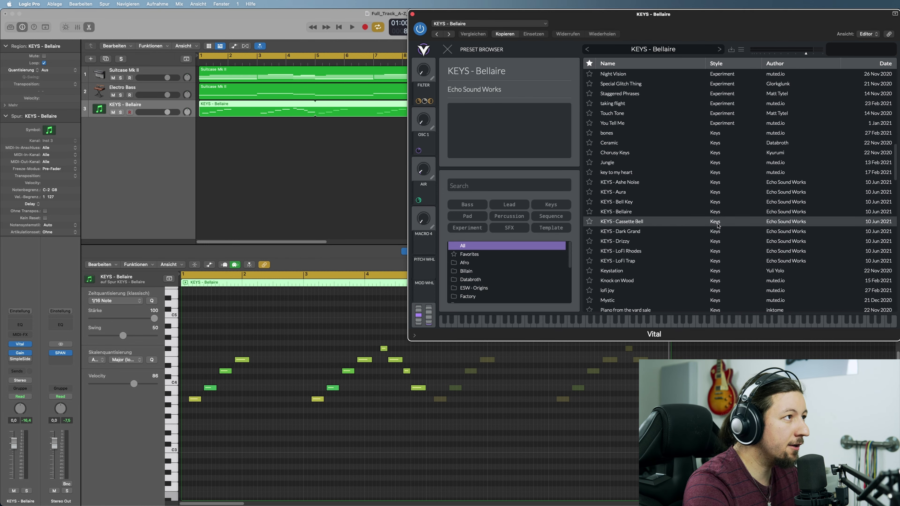
{"action": "left_click", "coordinate": [661, 222]}
{"action": "key", "text": "space"}
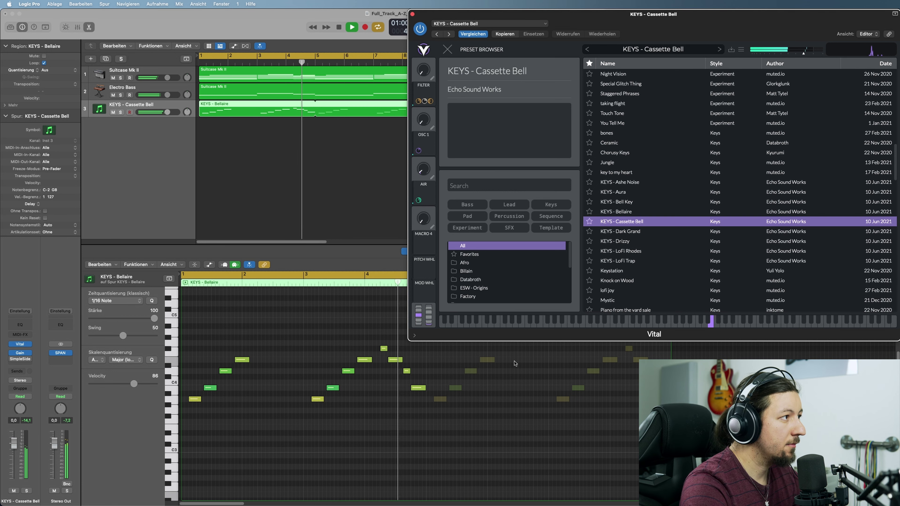
Step: Try all notes of the KEYS region one octave lower and one octave higher, and return them to their original octave
{"action": "left_click", "coordinate": [309, 318]}
{"action": "key", "text": "super+a"}
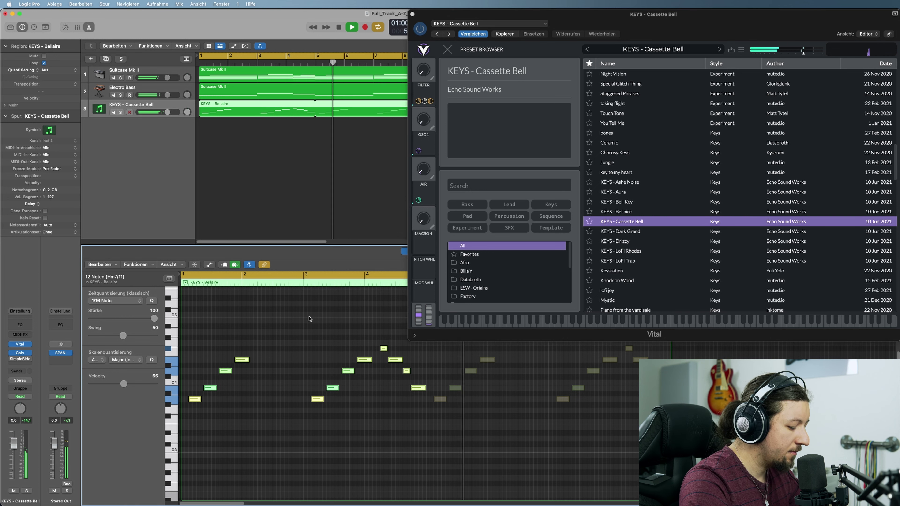
{"action": "key", "text": "shift+alt+Down"}
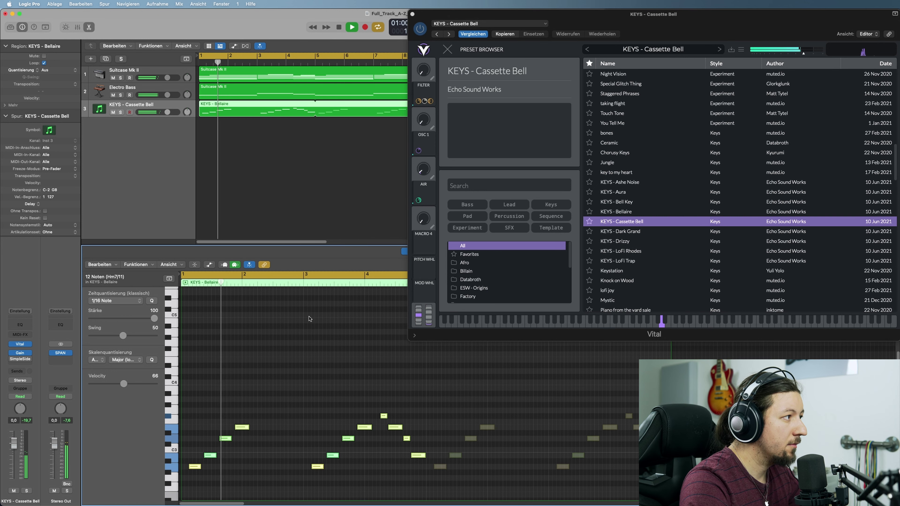
{"action": "key", "text": "space"}
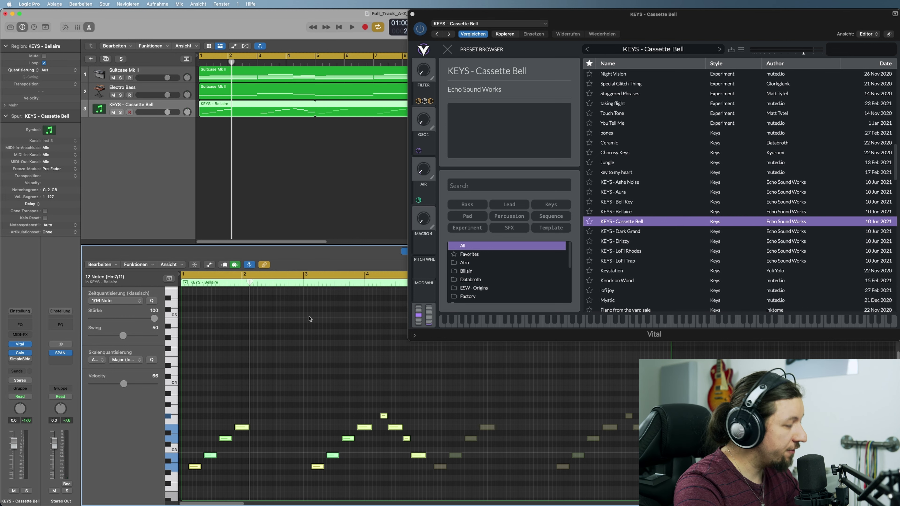
{"action": "key", "text": "shift+alt+Up"}
{"action": "key", "text": "shift+alt+Up"}
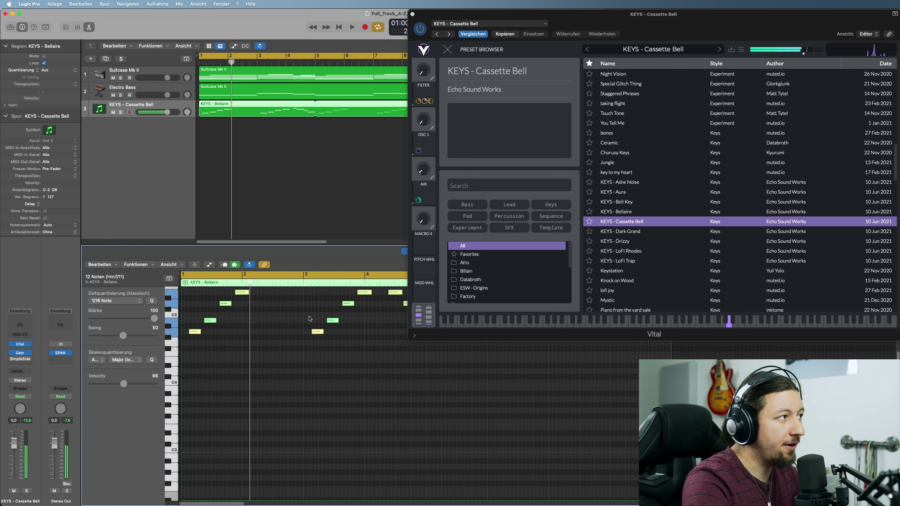
{"action": "key", "text": "shift+alt+Down"}
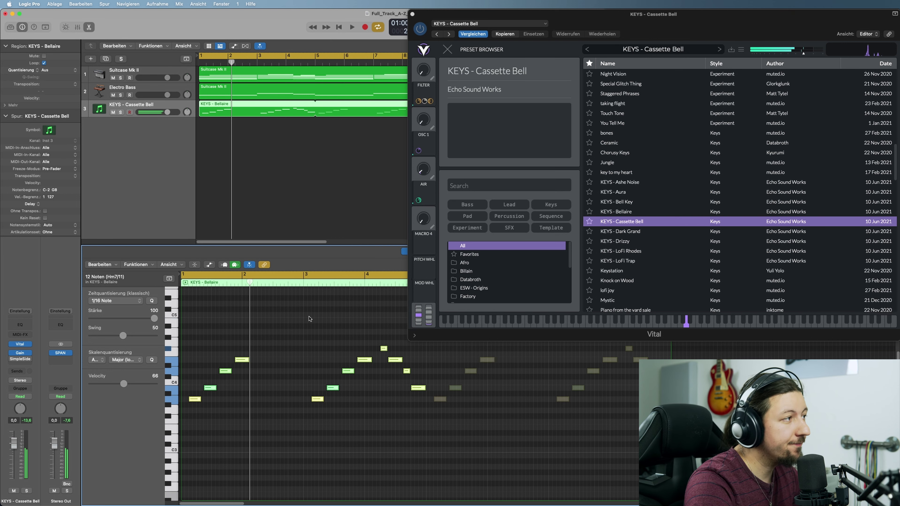
Step: Audition the Vital presets Synthetic Quartet, uh oh, Abbysun and analog drift during playback, and close the synth's window
{"action": "scroll", "coordinate": [349, 295], "scroll_direction": "up", "scroll_amount": 3}
{"action": "key", "text": "space"}
{"action": "scroll", "coordinate": [637, 213], "scroll_direction": "down", "scroll_amount": 5}
{"action": "left_click", "coordinate": [619, 234]}
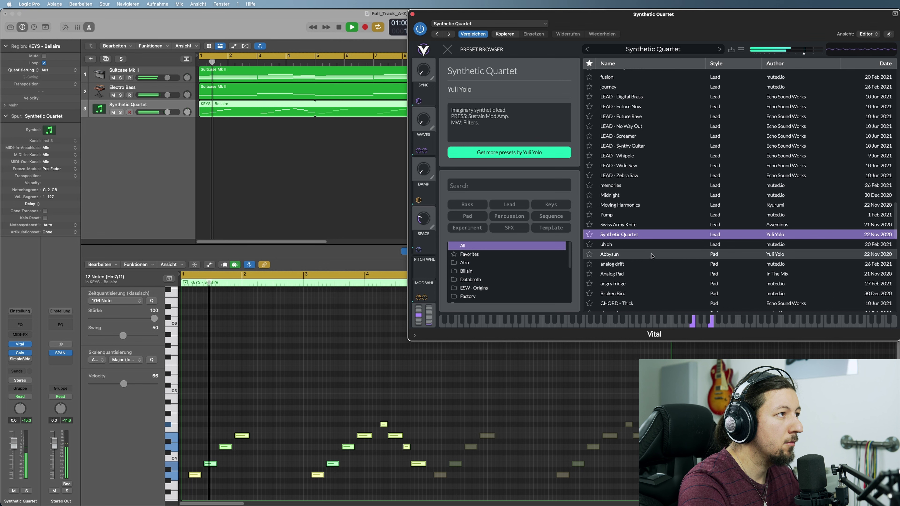
{"action": "left_click", "coordinate": [607, 244]}
{"action": "left_click", "coordinate": [646, 258]}
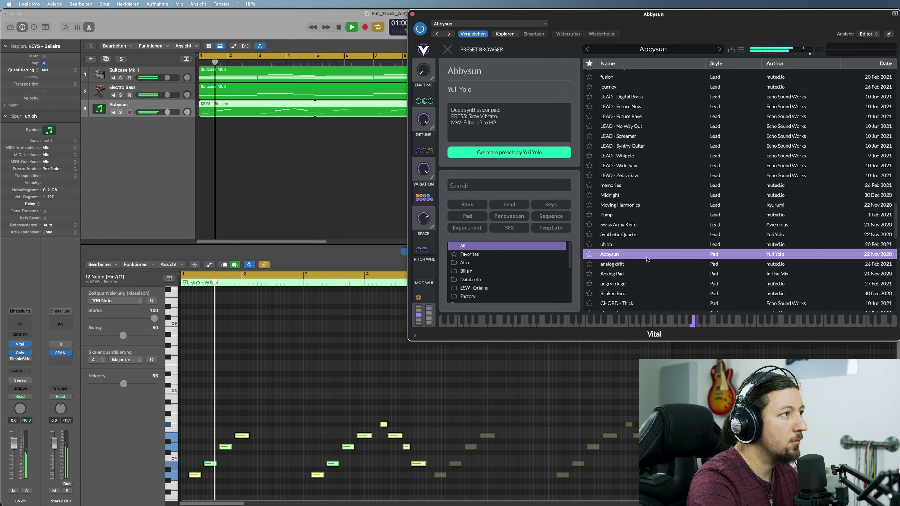
{"action": "left_click", "coordinate": [655, 263]}
{"action": "scroll", "coordinate": [655, 263], "scroll_direction": "down", "scroll_amount": 10}
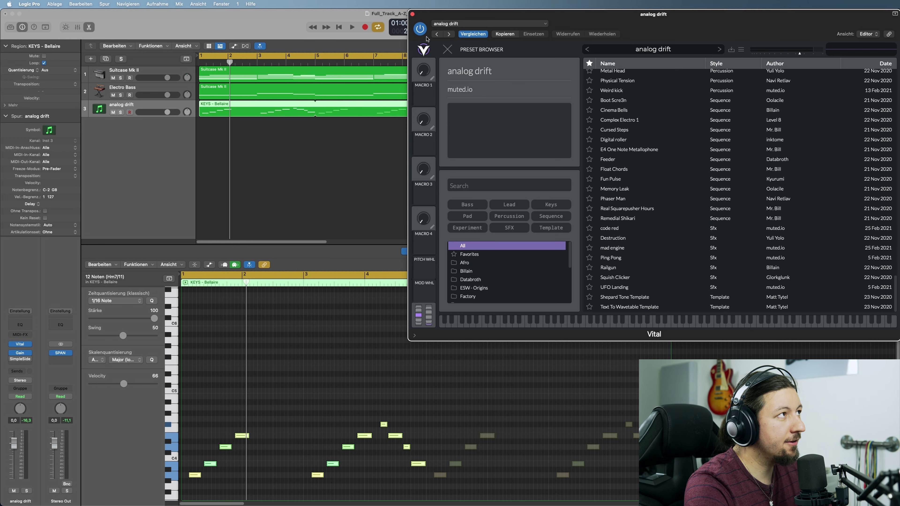
{"action": "left_click", "coordinate": [447, 51]}
{"action": "left_click", "coordinate": [413, 14]}
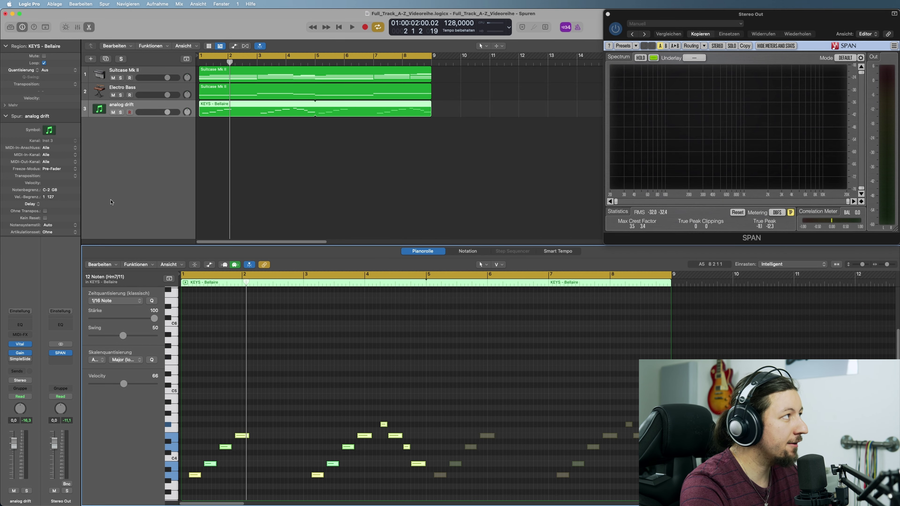
Step: Replace Vital on the third track with a stereo Surge XT instrument and move its window clear of the SPAN analyzer
{"action": "left_click", "coordinate": [29, 346]}
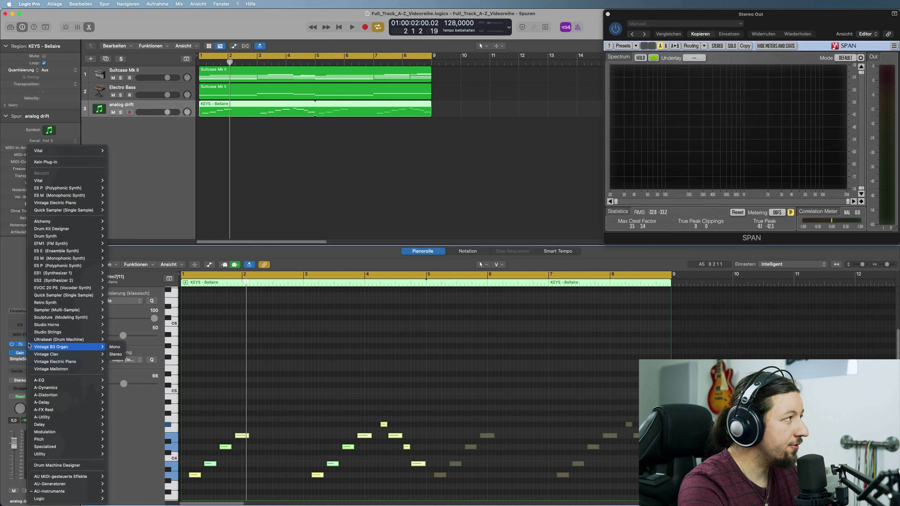
{"action": "mouse_move", "coordinate": [75, 493]}
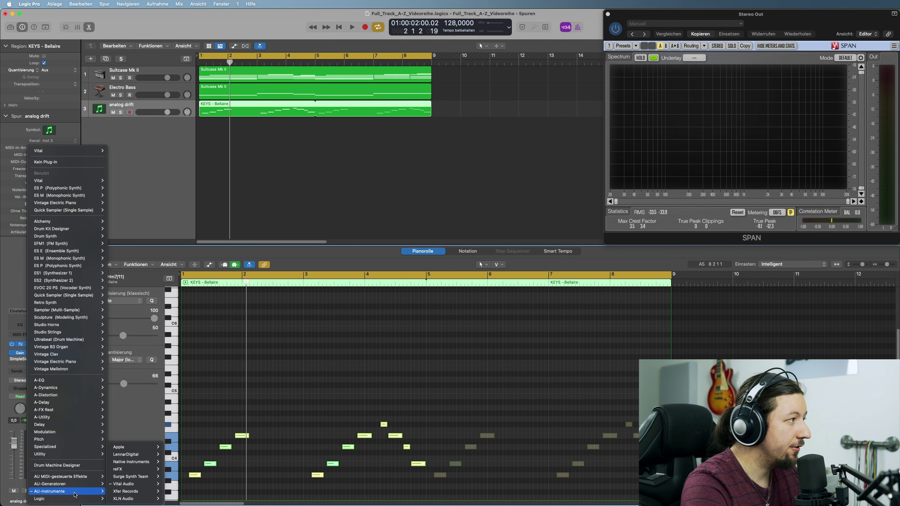
{"action": "mouse_move", "coordinate": [178, 478]}
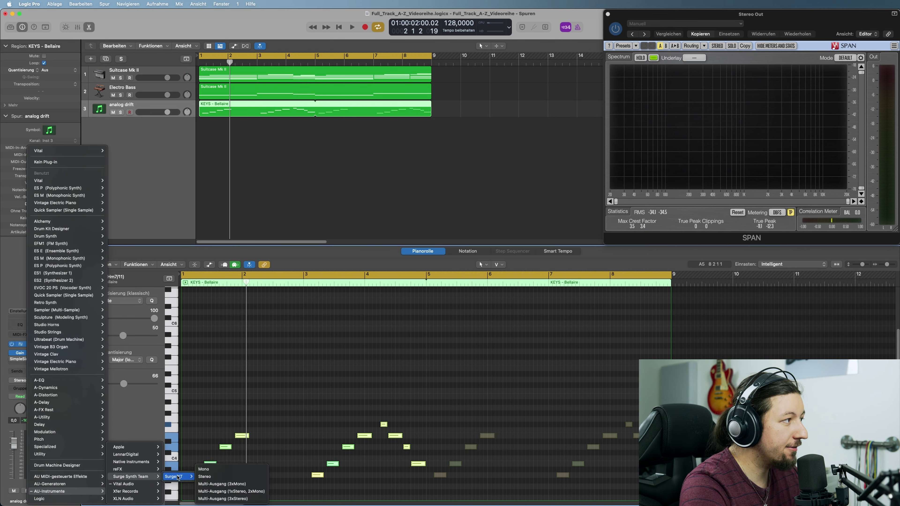
{"action": "left_click", "coordinate": [219, 477]}
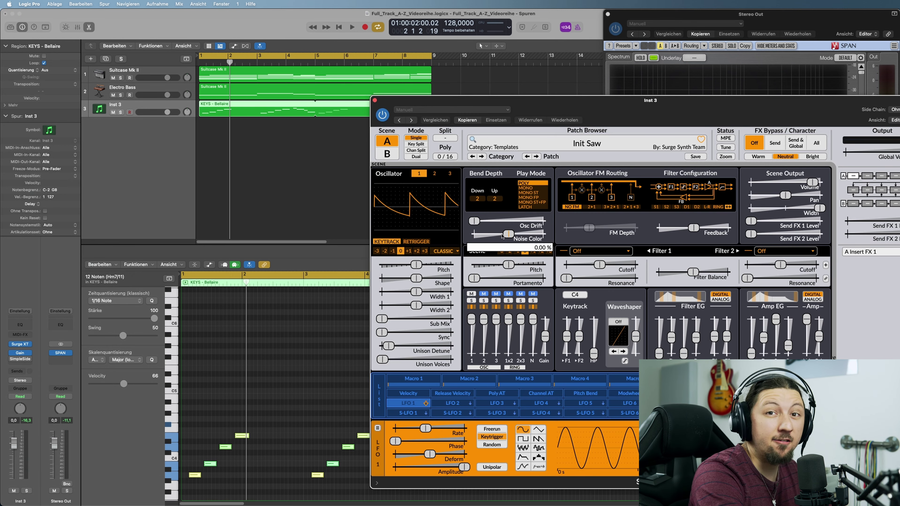
{"action": "left_click_drag", "start_coordinate": [514, 121], "coordinate": [100, 2]}
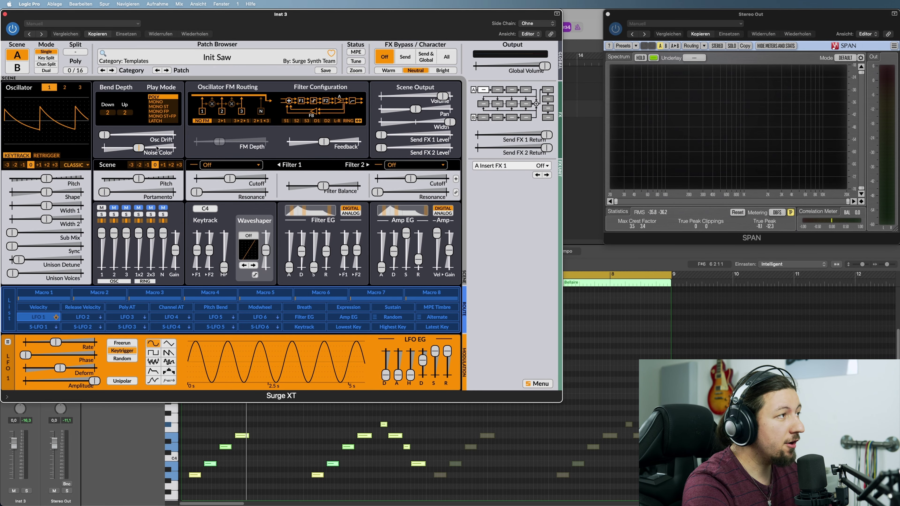
Step: Browse the Surge XT patch categories and load the 80s Gliss patch from the factory Plucks
{"action": "left_click", "coordinate": [226, 60]}
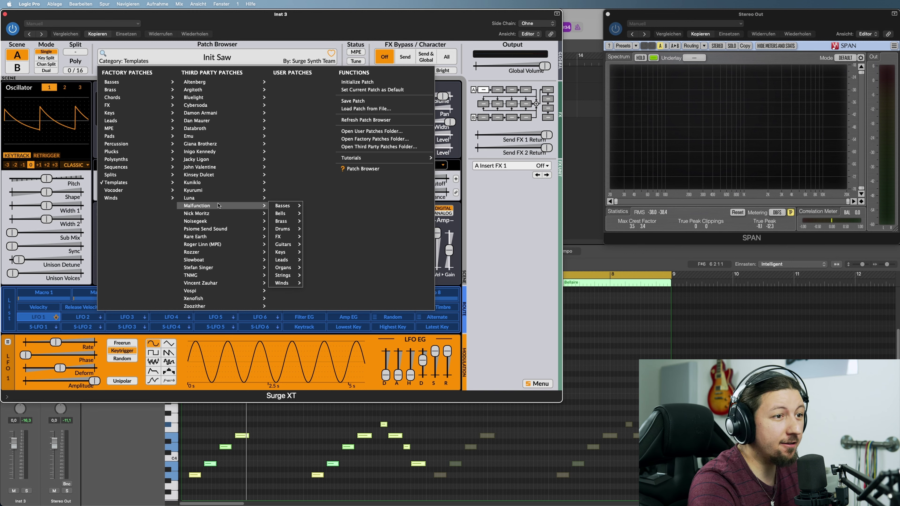
{"action": "mouse_move", "coordinate": [205, 214]}
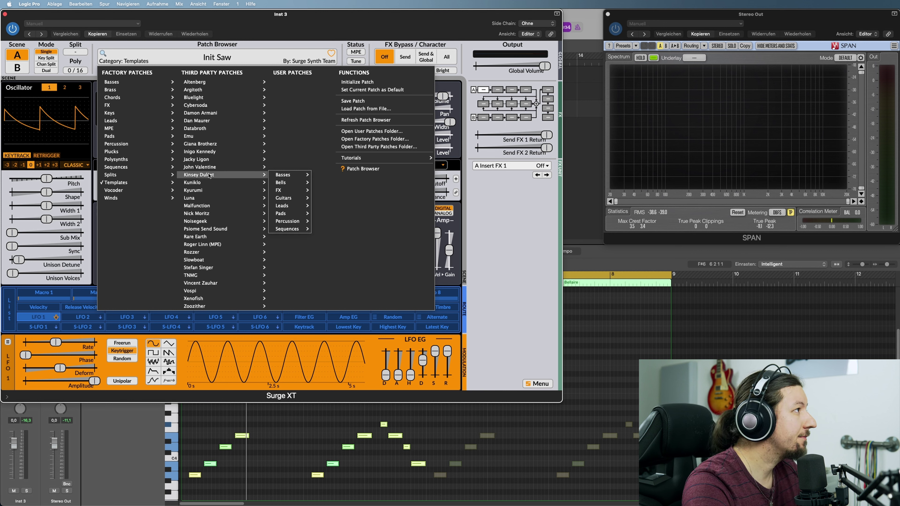
{"action": "mouse_move", "coordinate": [214, 83]}
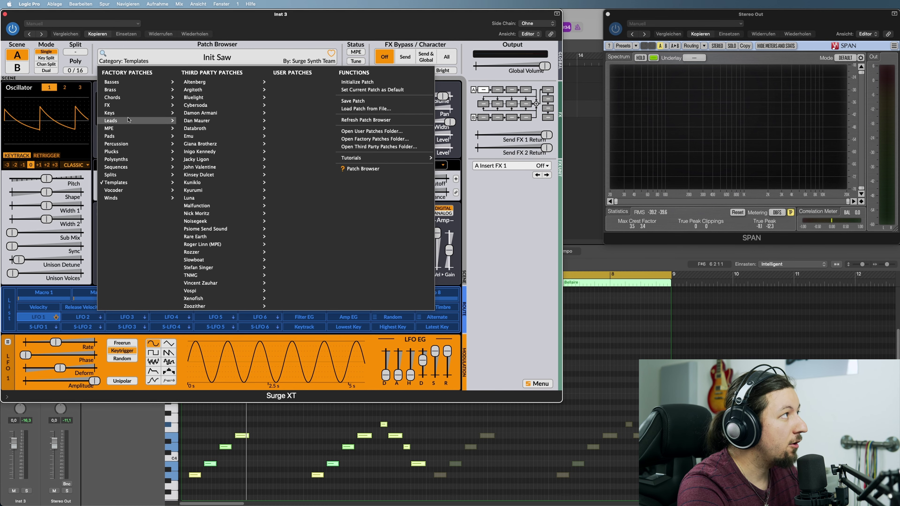
{"action": "mouse_move", "coordinate": [132, 119]}
{"action": "mouse_move", "coordinate": [124, 138]}
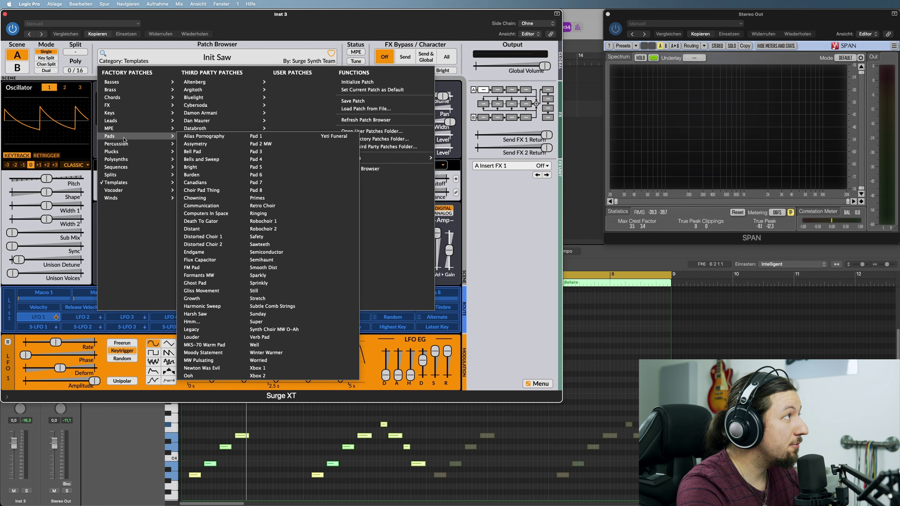
{"action": "mouse_move", "coordinate": [129, 154]}
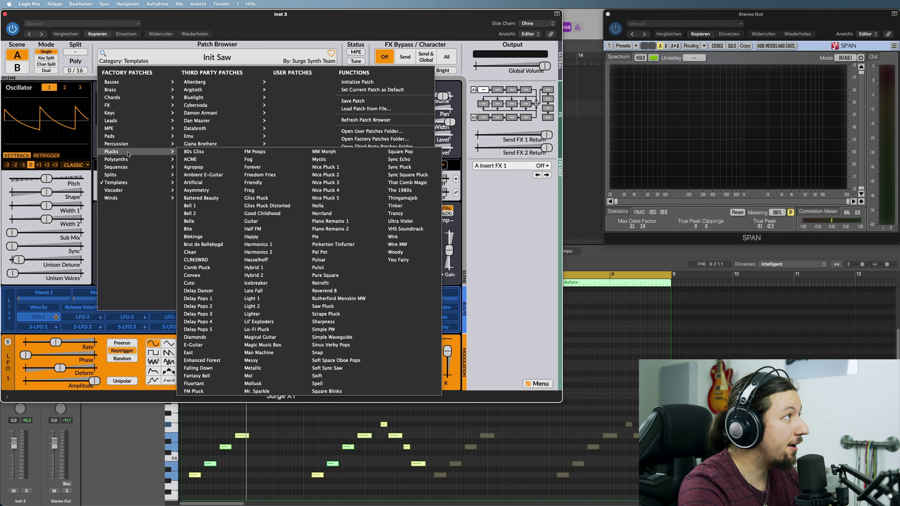
{"action": "left_click", "coordinate": [196, 152]}
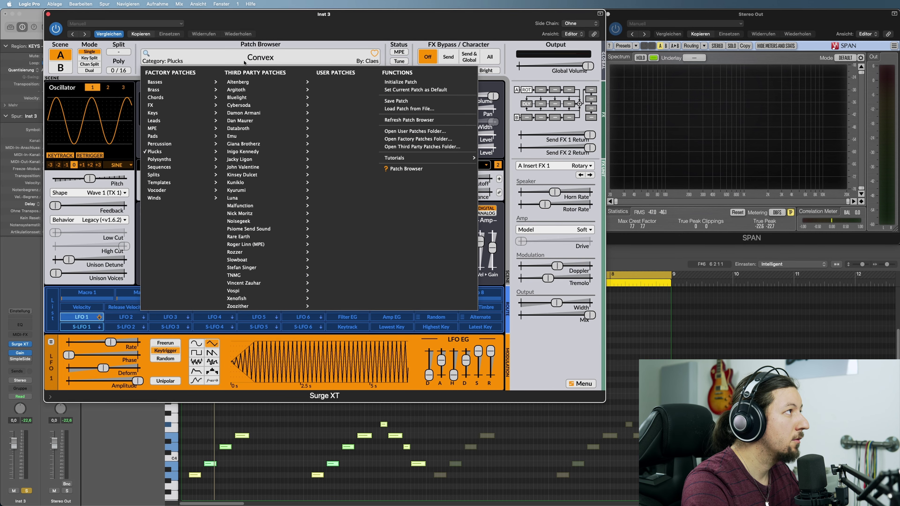
Step: Select the Convex patch in the factory Plucks and advance to the following patch, Cuto
{"action": "mouse_move", "coordinate": [179, 150]}
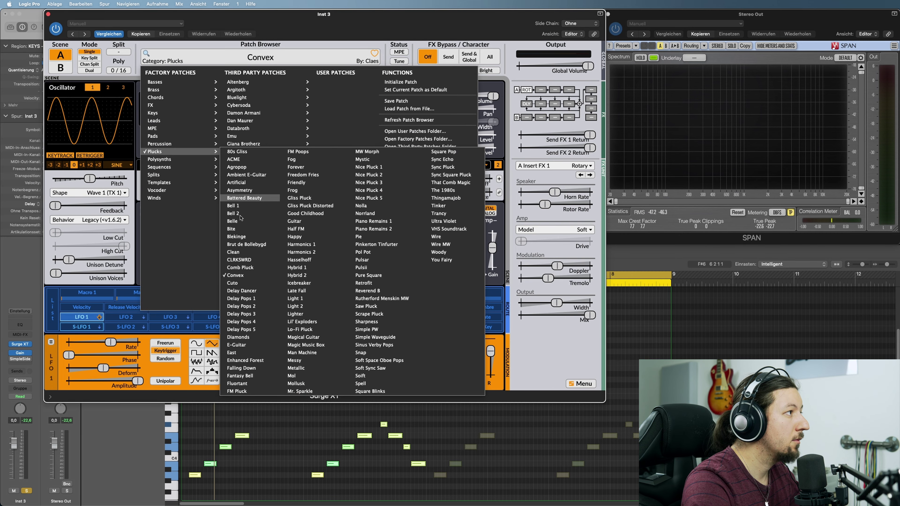
{"action": "left_click", "coordinate": [235, 275]}
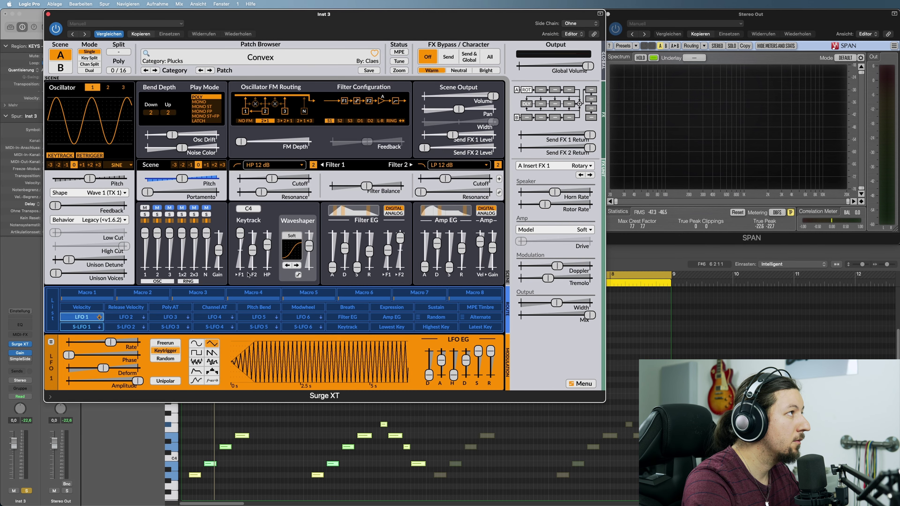
{"action": "left_click", "coordinate": [209, 70]}
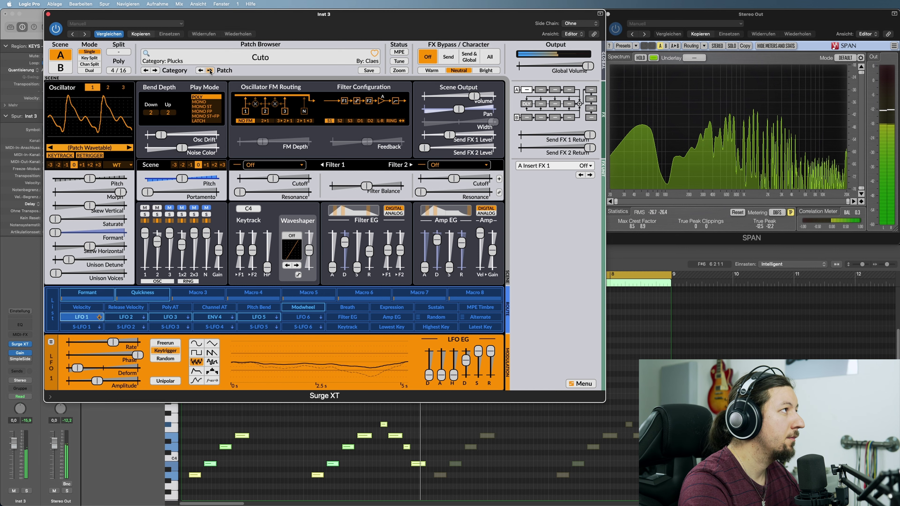
Step: Solo the synth track and shorten the Filter EG decay as well as the Amp EG decay and release
{"action": "key", "text": "s"}
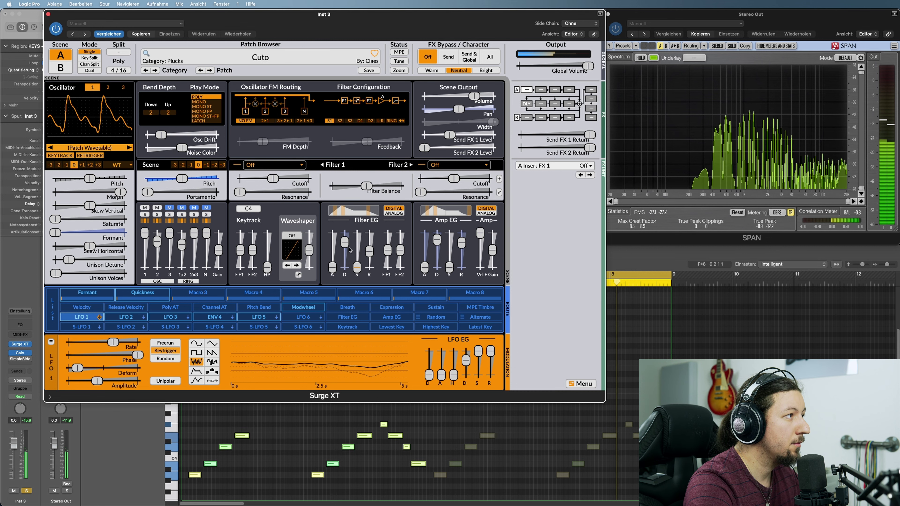
{"action": "left_click_drag", "start_coordinate": [344, 243], "coordinate": [344, 257]}
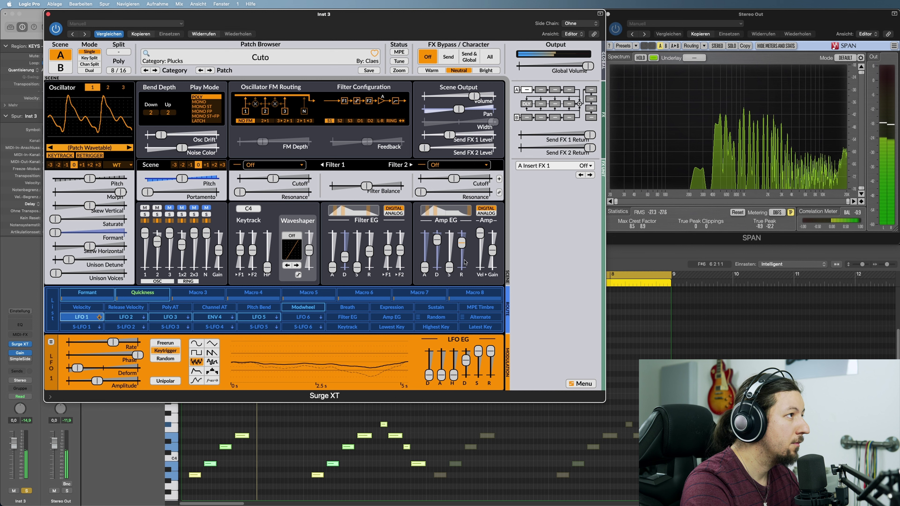
{"action": "left_click_drag", "start_coordinate": [465, 257], "coordinate": [465, 262]}
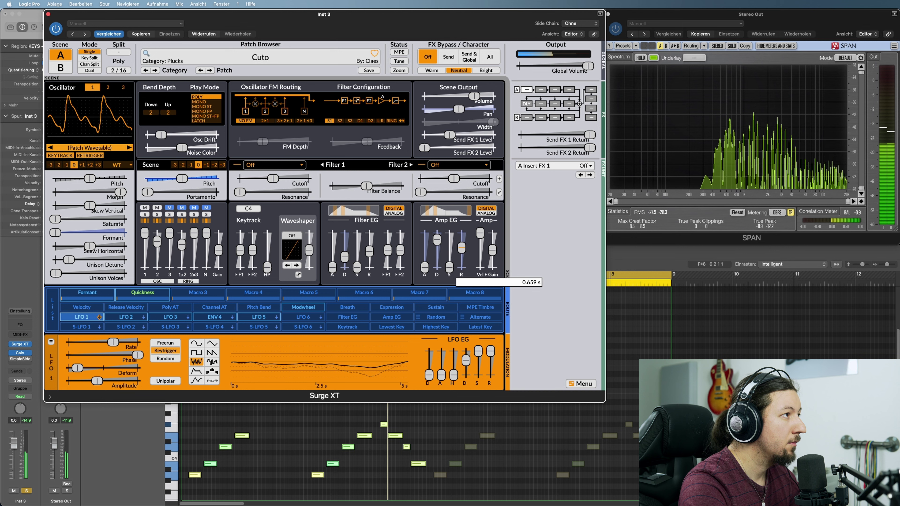
{"action": "mouse_move", "coordinate": [461, 250]}
{"action": "left_mouse_down"}
{"action": "mouse_move", "coordinate": [437, 245]}
{"action": "mouse_move", "coordinate": [460, 253]}
{"action": "left_mouse_up"}
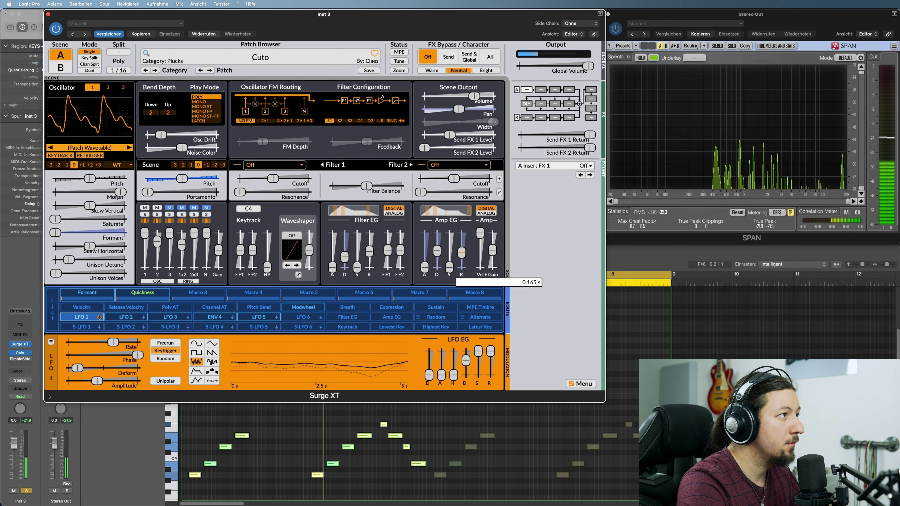
{"action": "mouse_move", "coordinate": [462, 246]}
{"action": "left_mouse_down"}
{"action": "mouse_move", "coordinate": [437, 251]}
{"action": "mouse_move", "coordinate": [459, 254]}
{"action": "left_mouse_up"}
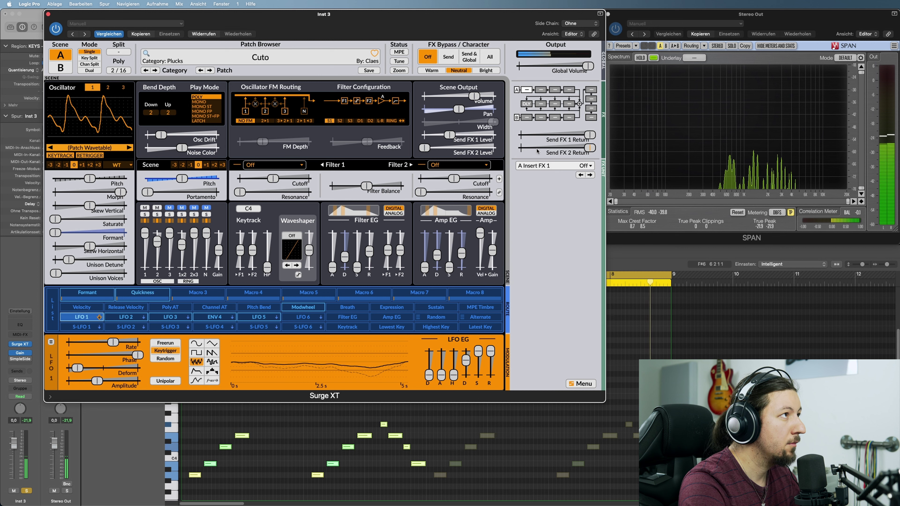
Step: Lower the Mix of the Delay effect in the Send FX 1 slot to roughly a third
{"action": "left_click", "coordinate": [526, 104]}
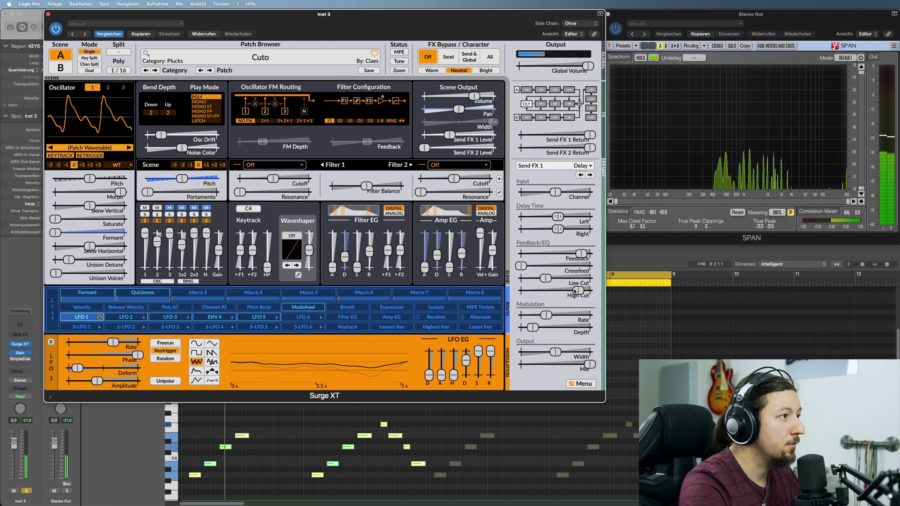
{"action": "left_click_drag", "start_coordinate": [590, 369], "coordinate": [542, 363]}
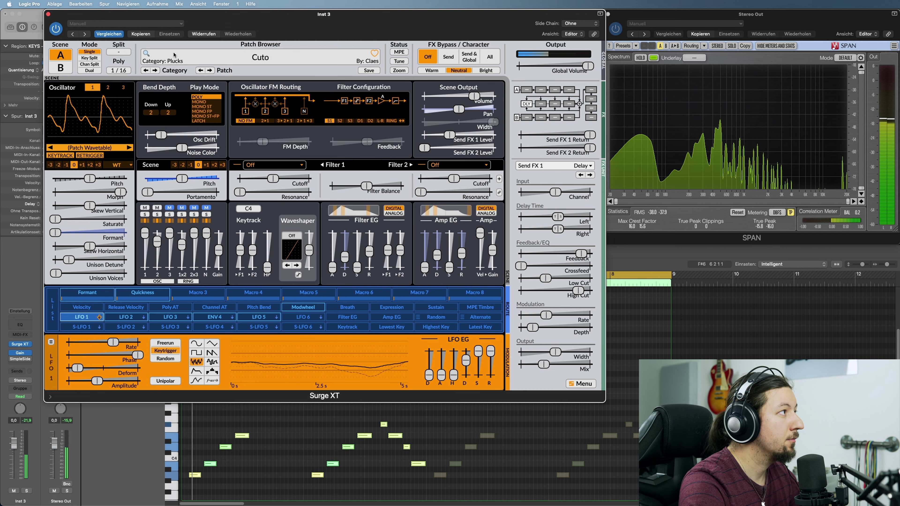
Step: Solo the synth track again and fine-tune the Amp EG, with the decay at about 0.126 s
{"action": "key", "text": "s"}
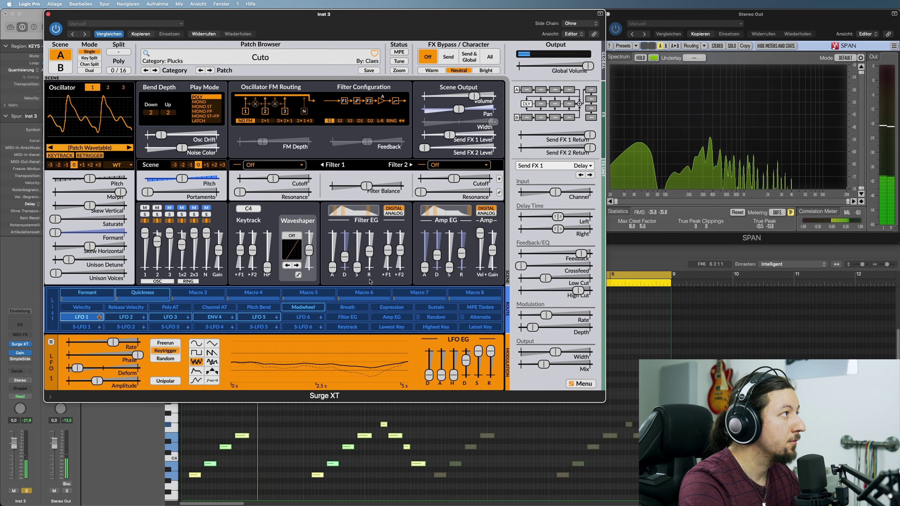
{"action": "left_click_drag", "start_coordinate": [462, 253], "coordinate": [437, 252]}
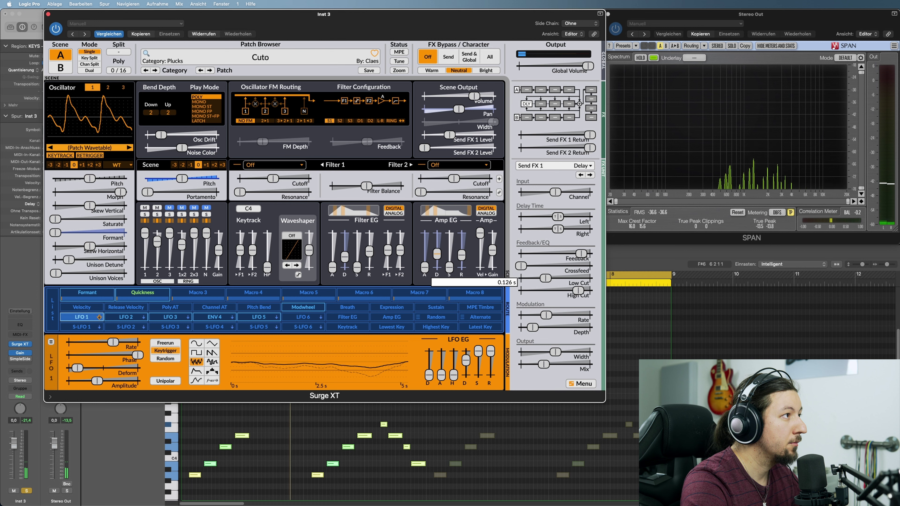
{"action": "left_click_drag", "start_coordinate": [437, 252], "coordinate": [436, 253]}
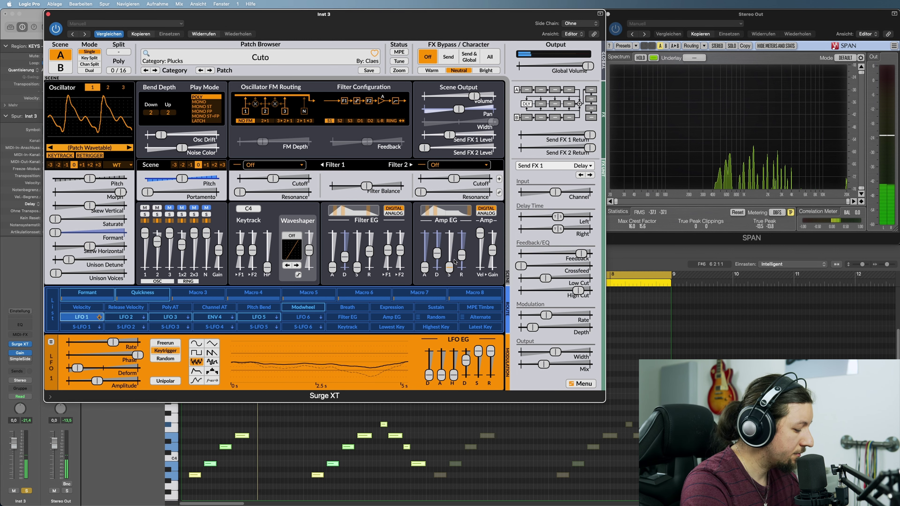
Step: Shorten the Amp EG release slightly and close the Surge XT window
{"action": "left_click_drag", "start_coordinate": [462, 256], "coordinate": [460, 259]}
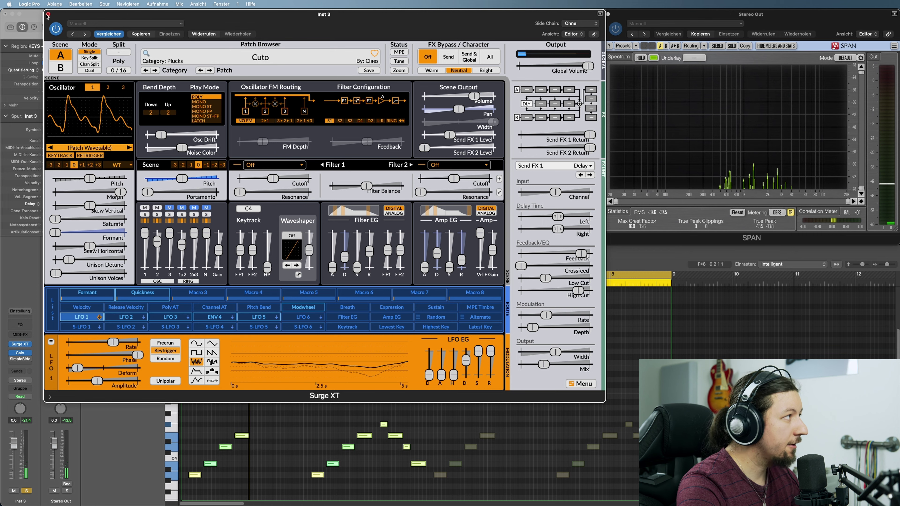
{"action": "left_click", "coordinate": [49, 16]}
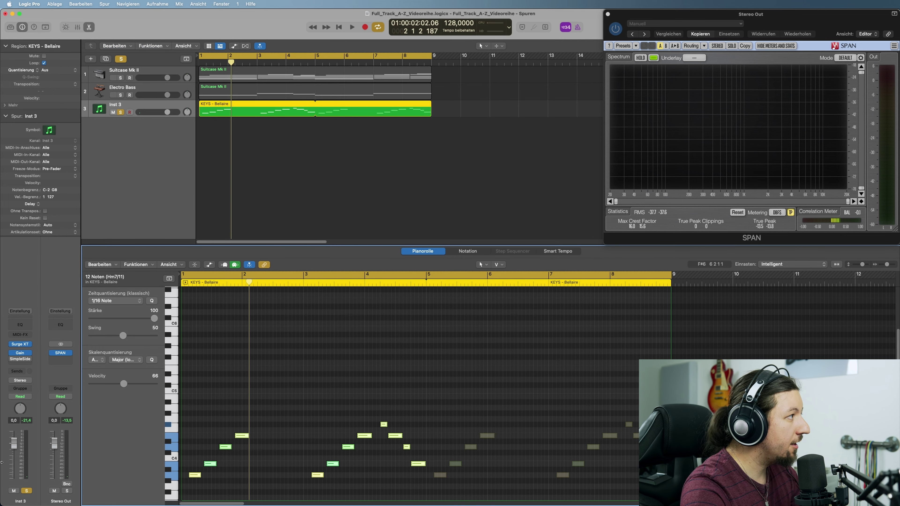
Step: Insert a stereo ChromaVerb between Gain and SimpleSide on the Inst 3 channel and move its window out of the way
{"action": "left_click", "coordinate": [28, 359]}
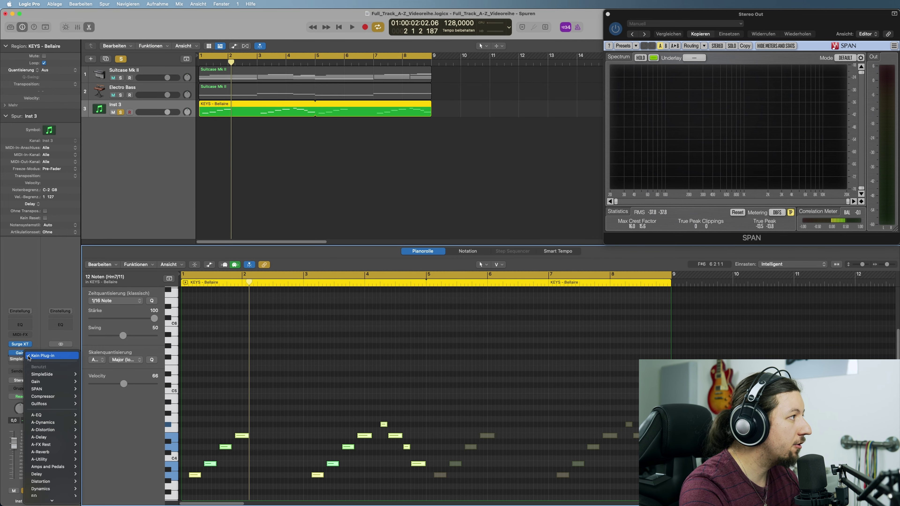
{"action": "mouse_move", "coordinate": [55, 452]}
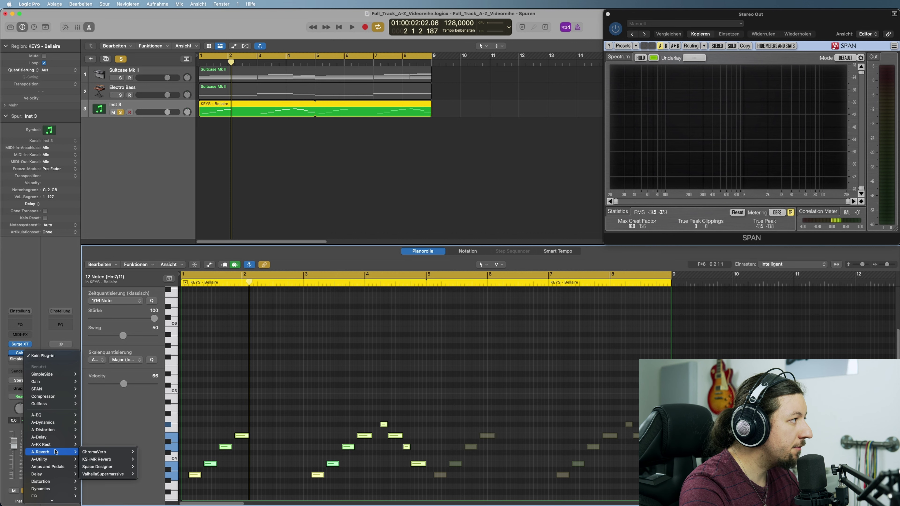
{"action": "mouse_move", "coordinate": [113, 460]}
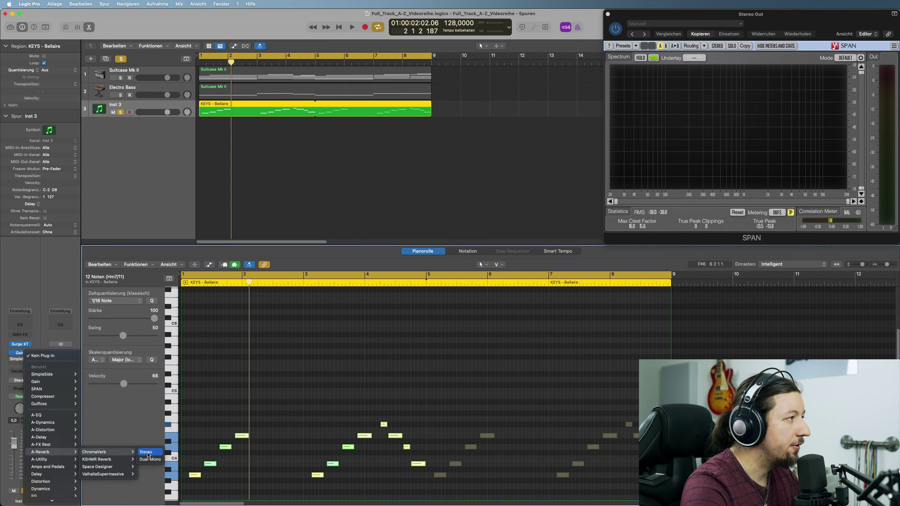
{"action": "left_click", "coordinate": [148, 455]}
{"action": "left_click_drag", "start_coordinate": [445, 105], "coordinate": [142, 49]}
Step: Load ChromaVerb's Big Synth Hall preset, start playback, and set Dry to 100 % and Wet to 50 %
{"action": "left_click", "coordinate": [158, 54]}
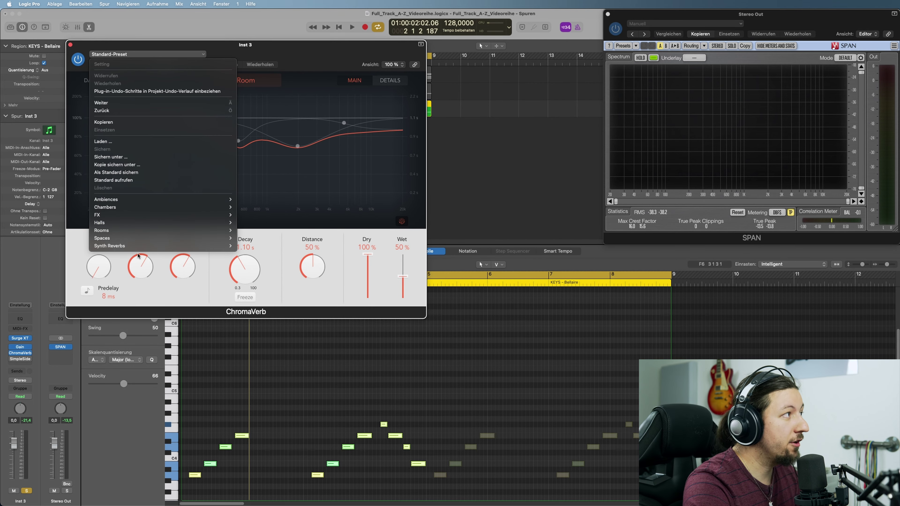
{"action": "mouse_move", "coordinate": [139, 247]}
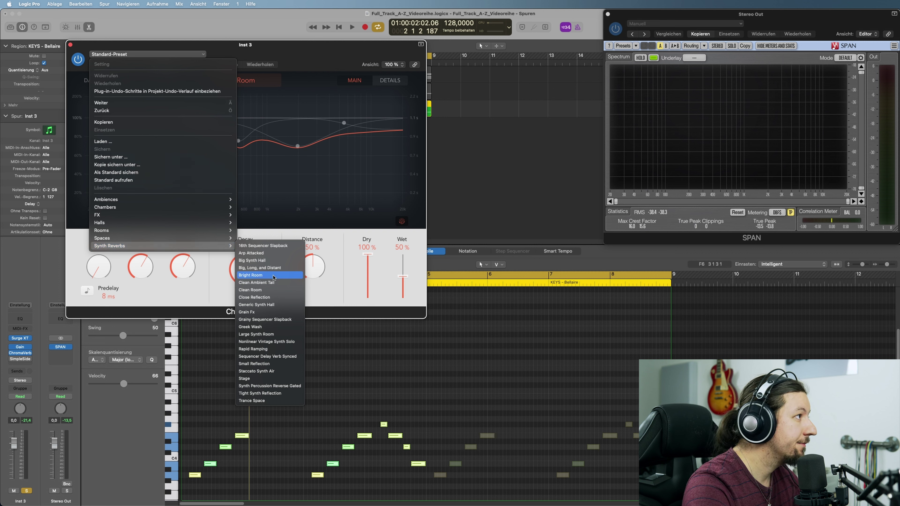
{"action": "left_click", "coordinate": [262, 260]}
{"action": "key", "text": "space"}
{"action": "left_click_drag", "start_coordinate": [372, 274], "coordinate": [378, 247]}
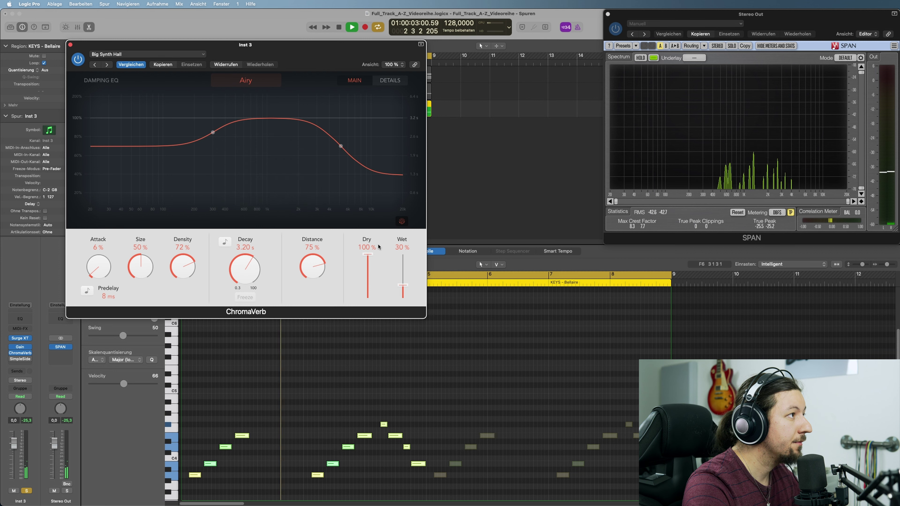
{"action": "left_click_drag", "start_coordinate": [403, 288], "coordinate": [410, 279]}
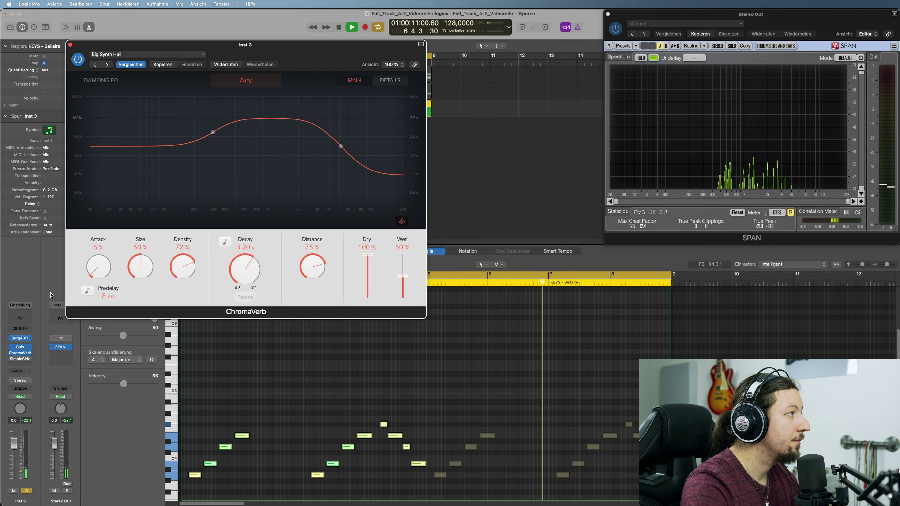
Step: Audition ChromaVerb's Big, Long, and Distant preset, then load Arp Attacked from the Synth Reverbs
{"action": "left_click", "coordinate": [106, 64]}
{"action": "left_click", "coordinate": [117, 54]}
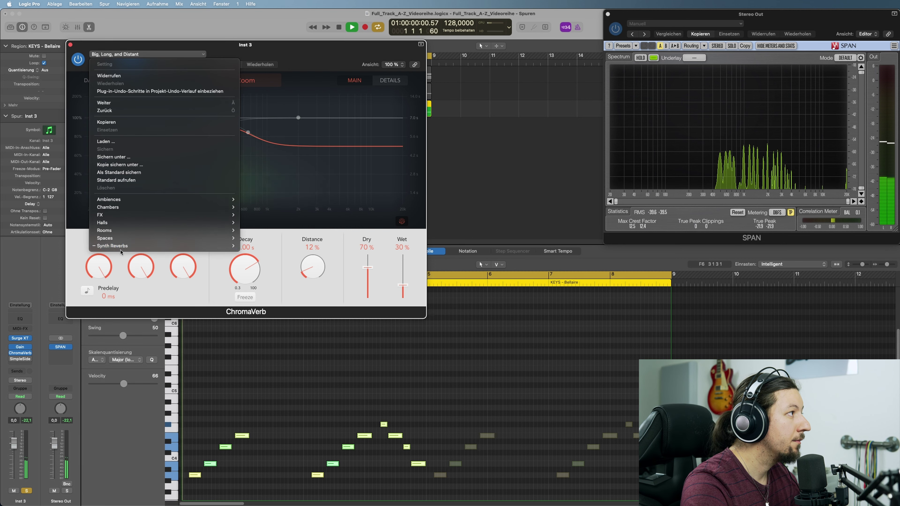
{"action": "mouse_move", "coordinate": [123, 245]}
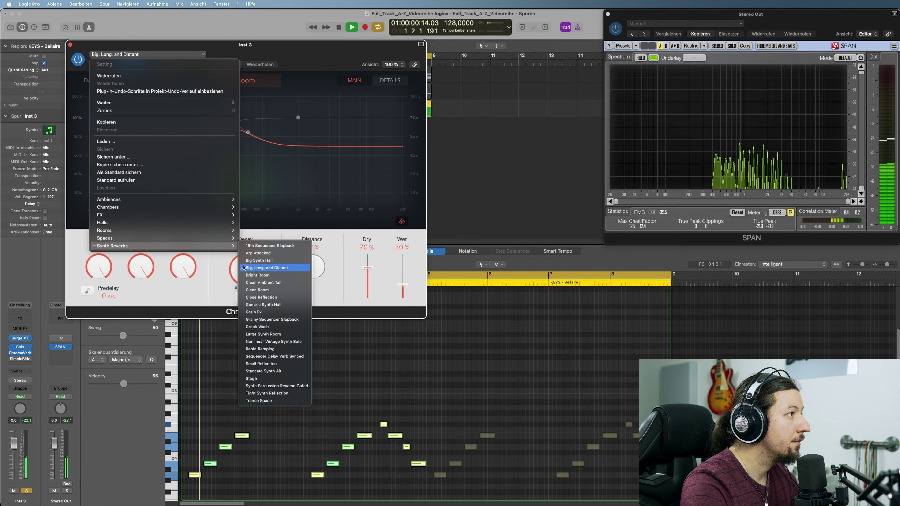
{"action": "left_click", "coordinate": [276, 57]}
{"action": "left_click", "coordinate": [104, 53]}
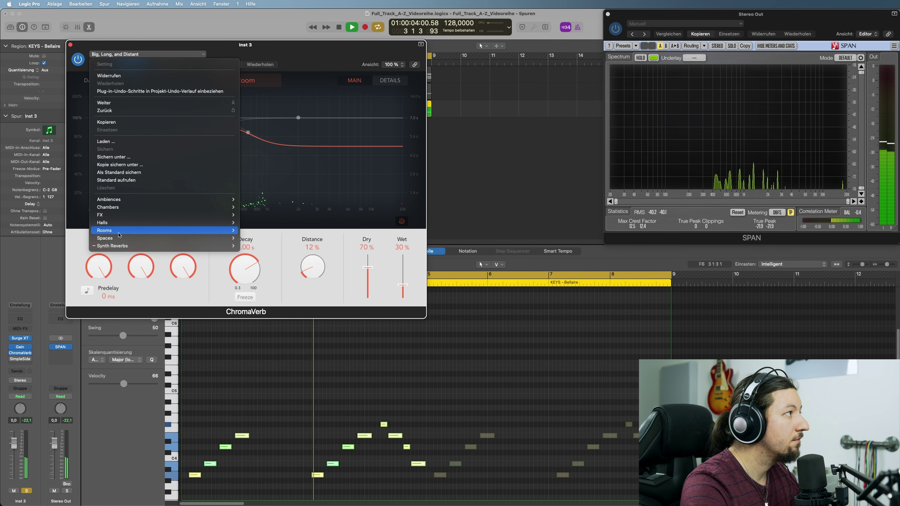
{"action": "mouse_move", "coordinate": [120, 246]}
{"action": "left_click", "coordinate": [271, 253]}
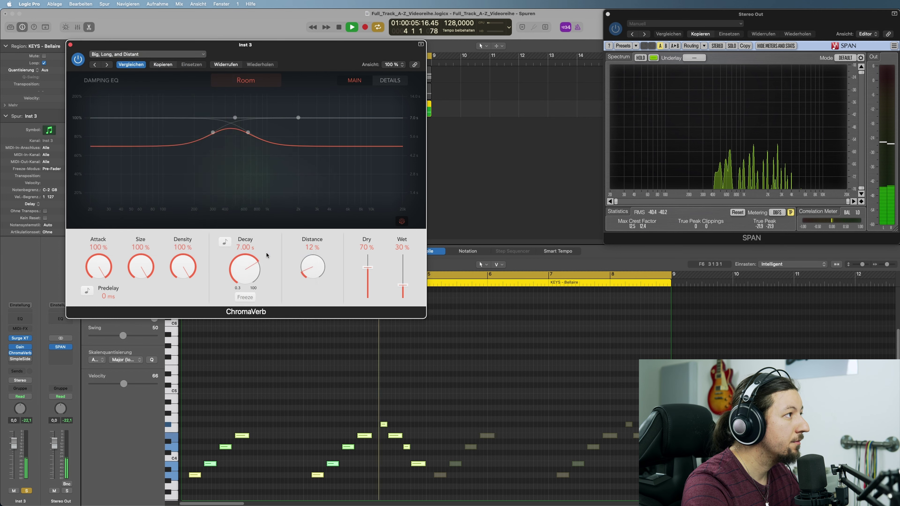
Step: Try ChromaVerb's Grain Fx preset with Dry at 100 % and Wet at 19 %, then close it and stop playback
{"action": "left_click", "coordinate": [147, 54]}
{"action": "mouse_move", "coordinate": [158, 248]}
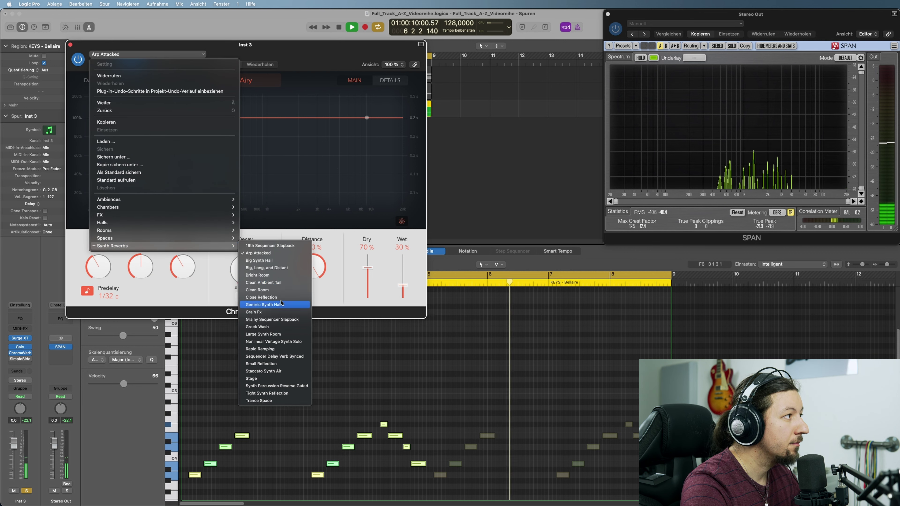
{"action": "left_click", "coordinate": [262, 312]}
{"action": "left_click_drag", "start_coordinate": [372, 271], "coordinate": [372, 257]}
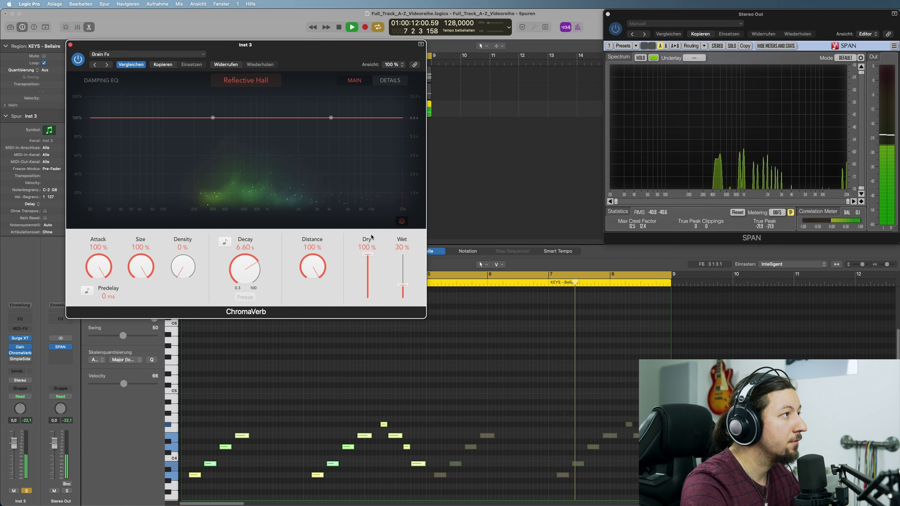
{"action": "left_click_drag", "start_coordinate": [406, 285], "coordinate": [406, 291]}
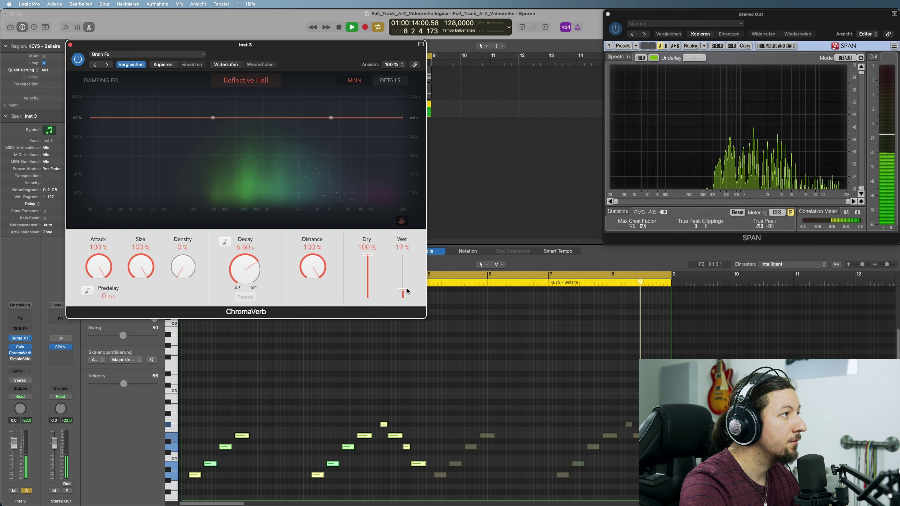
{"action": "left_click", "coordinate": [71, 45]}
{"action": "key", "text": "space"}
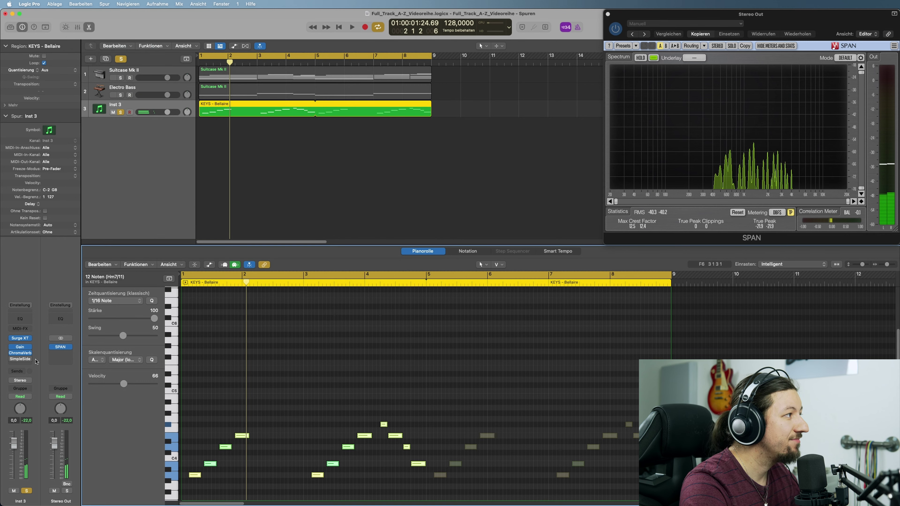
Step: Replace ChromaVerb on Inst 3 with a stereo ValhallaSupermassive and move its window clear of the spectrum analyzer
{"action": "left_click", "coordinate": [31, 353]}
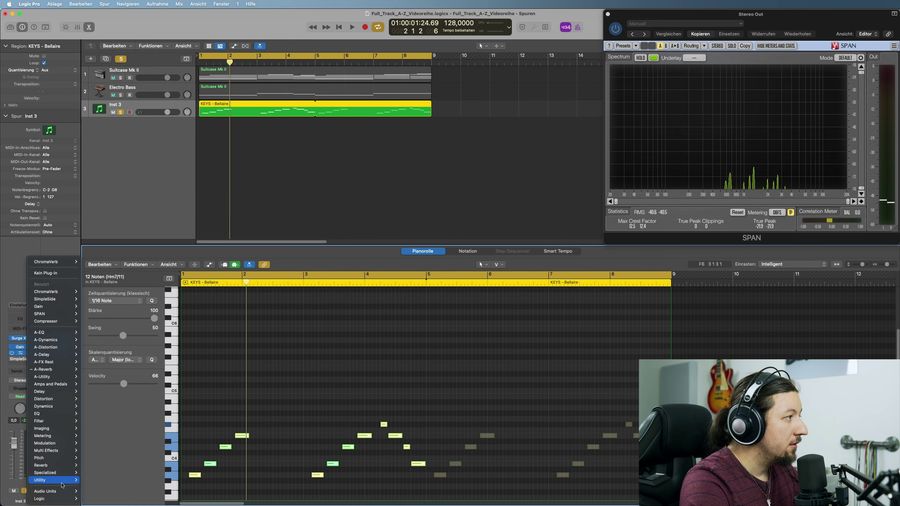
{"action": "mouse_move", "coordinate": [64, 369]}
{"action": "mouse_move", "coordinate": [114, 391]}
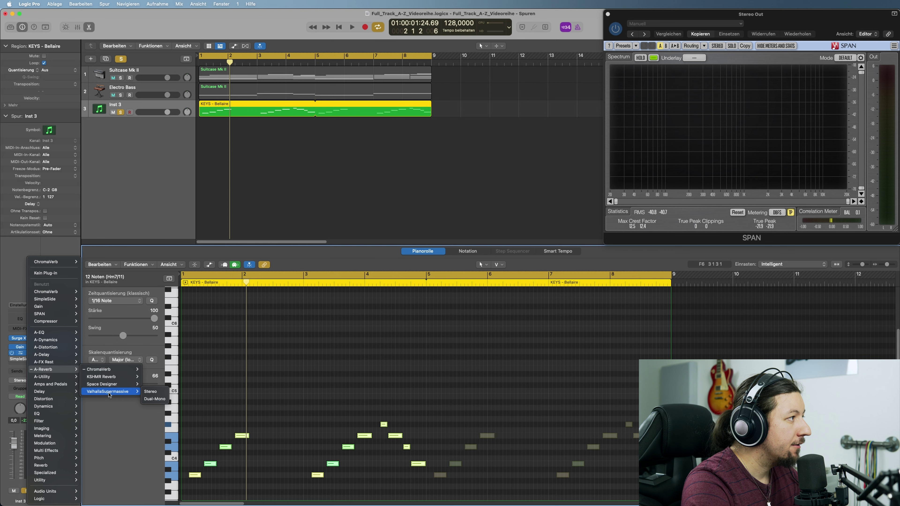
{"action": "left_click", "coordinate": [159, 391]}
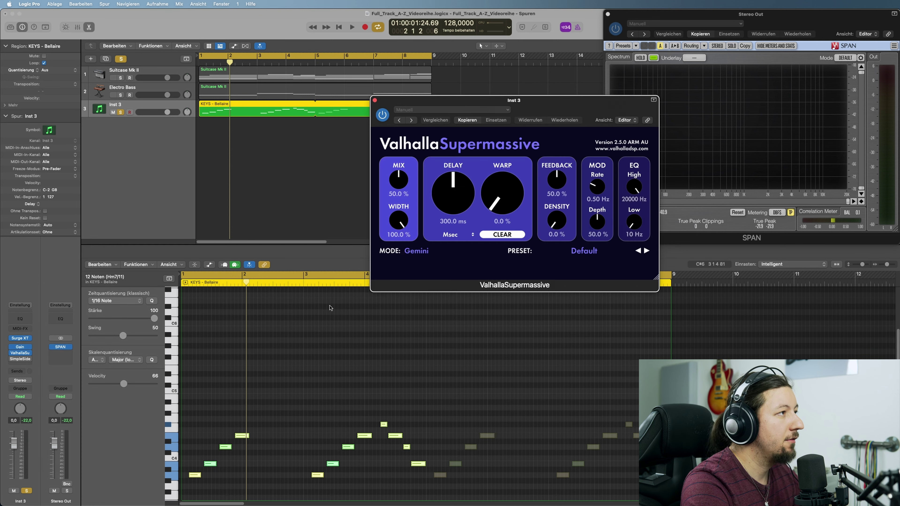
{"action": "left_click_drag", "start_coordinate": [450, 100], "coordinate": [189, 103]}
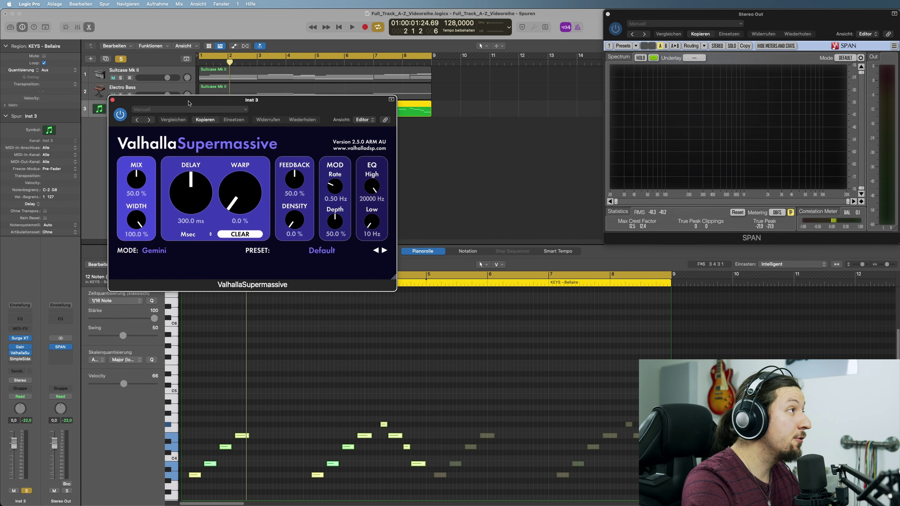
Step: Audition the CirrusMajorEchoHall preset from the large reverbs, switch to the preceding preset, 80s Space Verb, and play it
{"action": "left_click", "coordinate": [321, 251]}
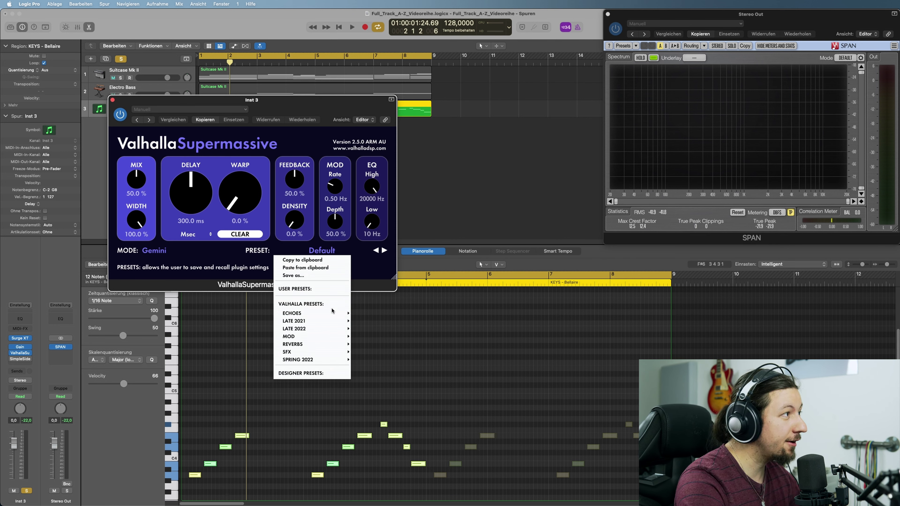
{"action": "mouse_move", "coordinate": [304, 344]}
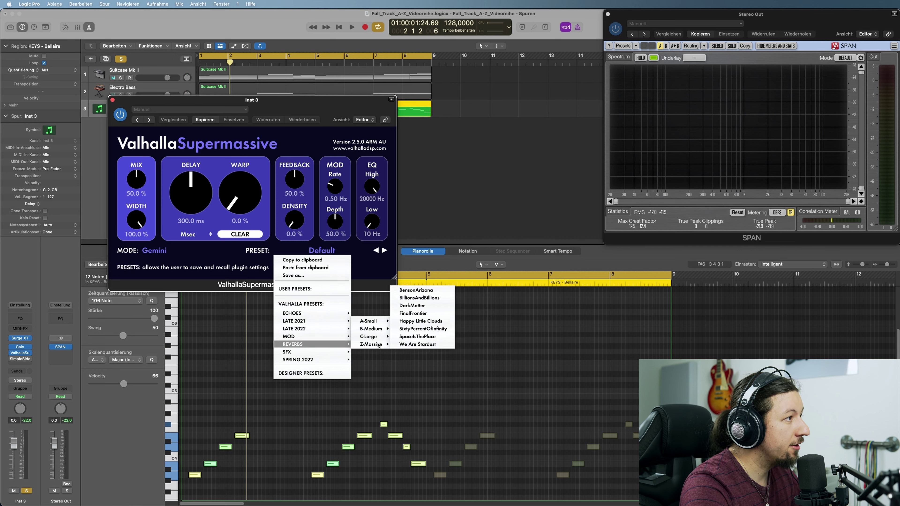
{"action": "mouse_move", "coordinate": [371, 337]}
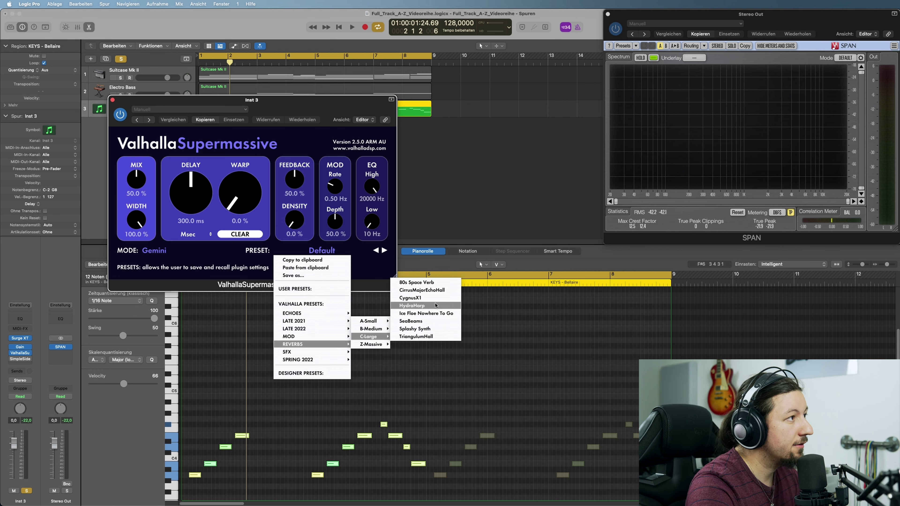
{"action": "left_click", "coordinate": [435, 292]}
{"action": "key", "text": "space"}
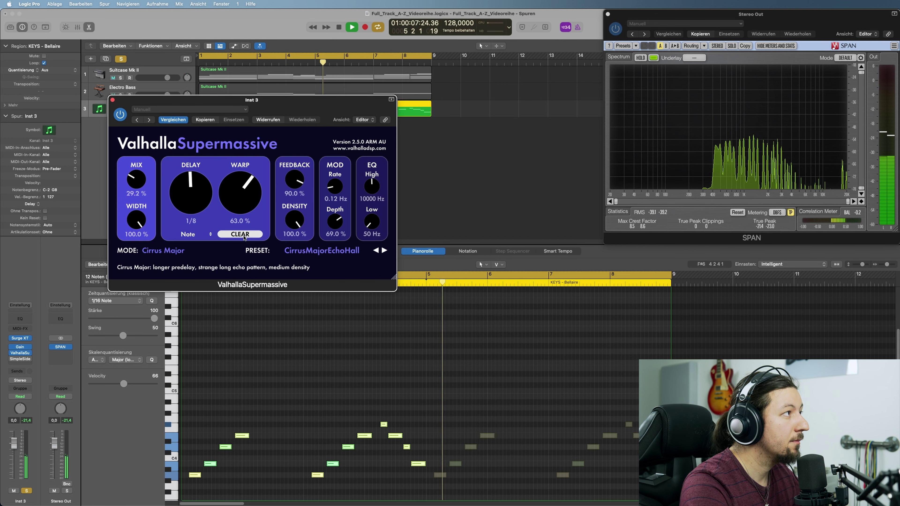
{"action": "left_click", "coordinate": [374, 251]}
{"action": "key", "text": "space"}
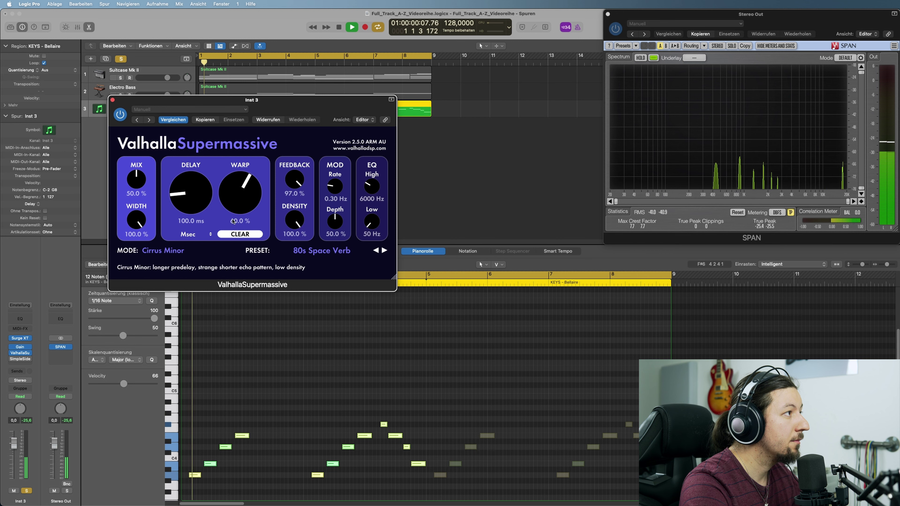
Step: Set the reverb's Mix to 31.4 %, its Low cut to 510 Hz and its High cut to 6990 Hz
{"action": "left_click_drag", "start_coordinate": [138, 182], "coordinate": [139, 193]}
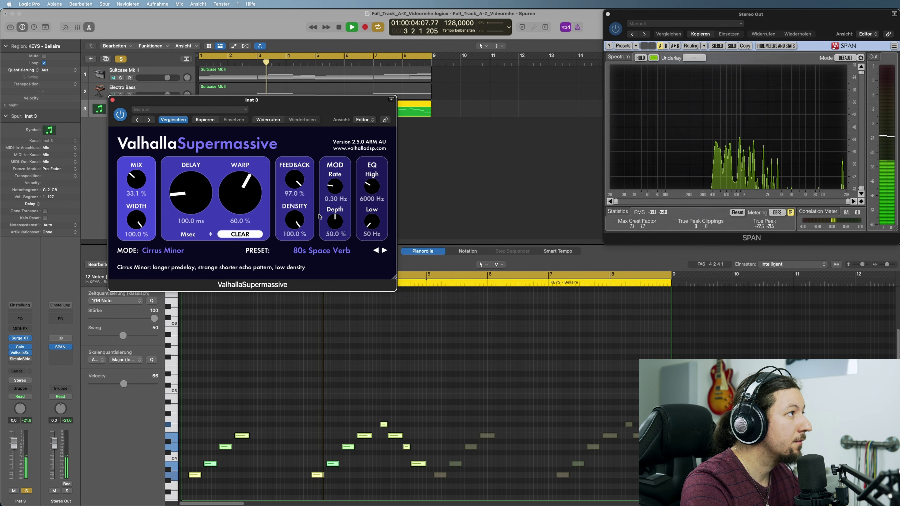
{"action": "left_click_drag", "start_coordinate": [372, 221], "coordinate": [377, 209]}
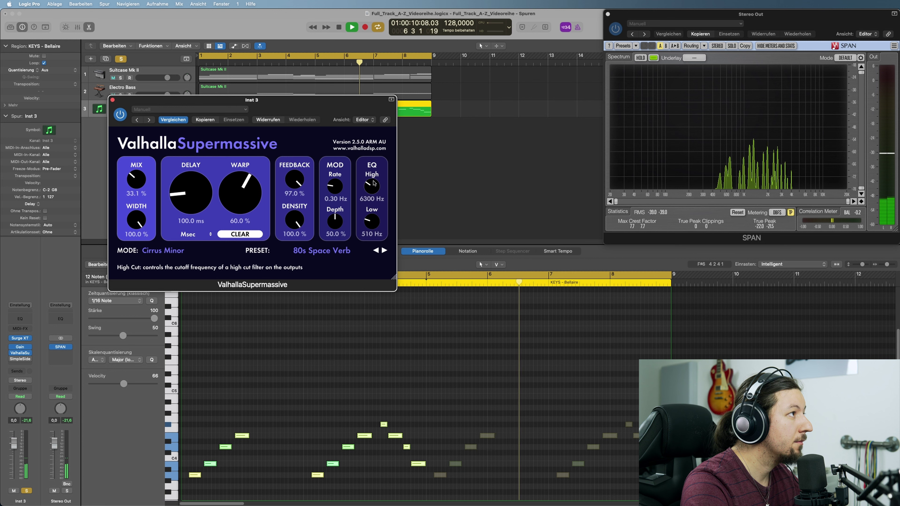
{"action": "left_click_drag", "start_coordinate": [374, 185], "coordinate": [376, 180]}
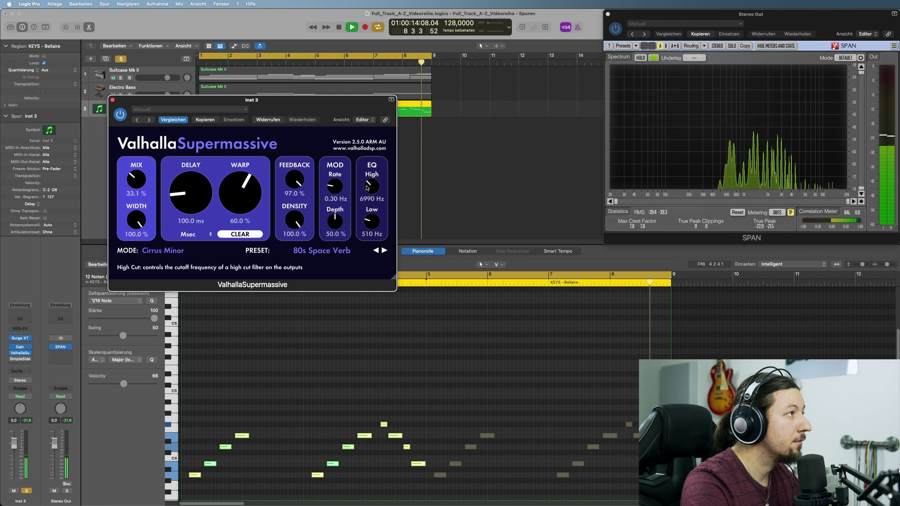
{"action": "left_click_drag", "start_coordinate": [143, 177], "coordinate": [144, 180]}
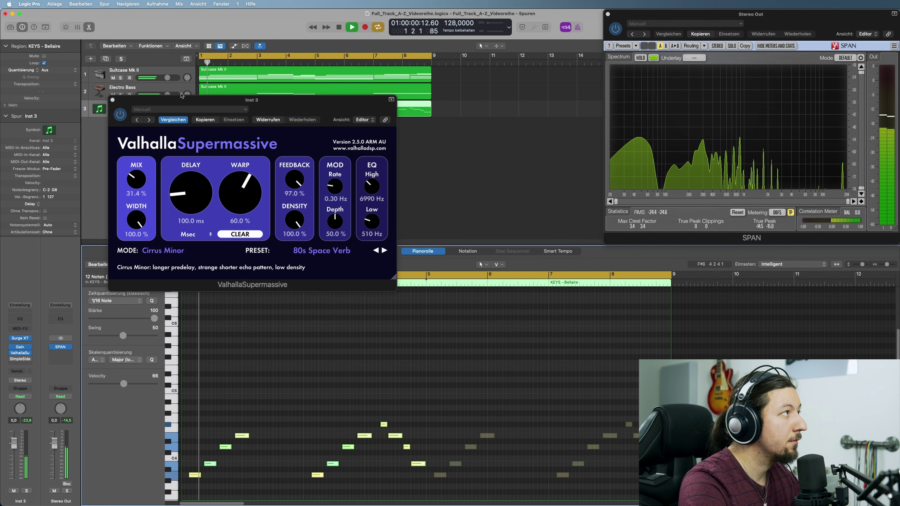
Step: Close the reverb window while all tracks play unsoloed, listen to the synth in the full mix, and stop playback
{"action": "left_click_drag", "start_coordinate": [182, 97], "coordinate": [267, 129]}
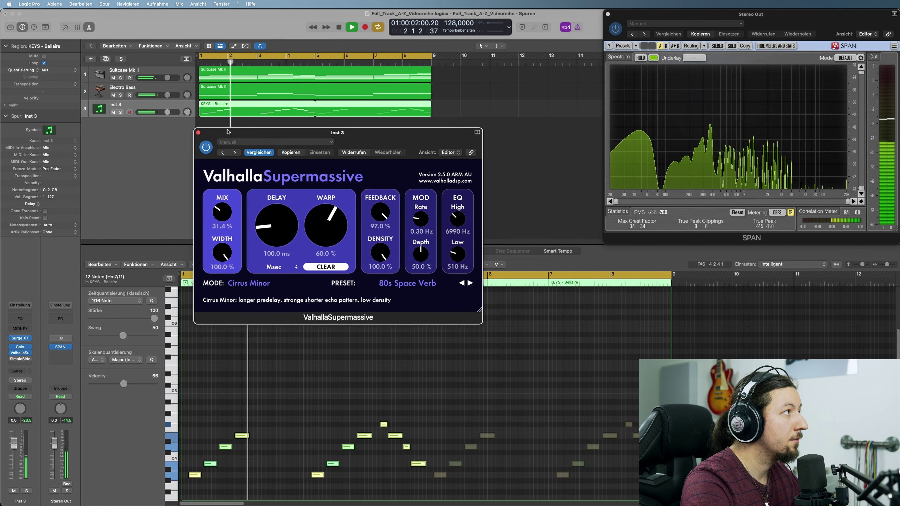
{"action": "left_click", "coordinate": [198, 134]}
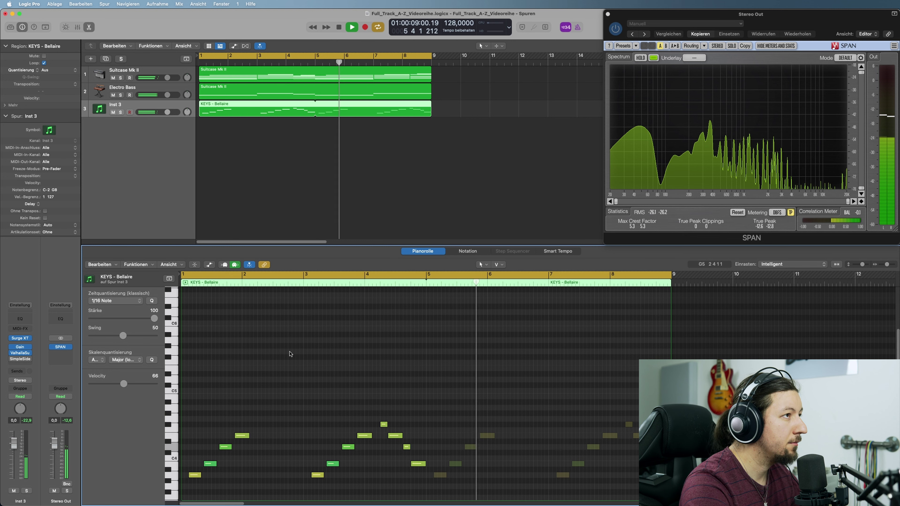
{"action": "key", "text": "space"}
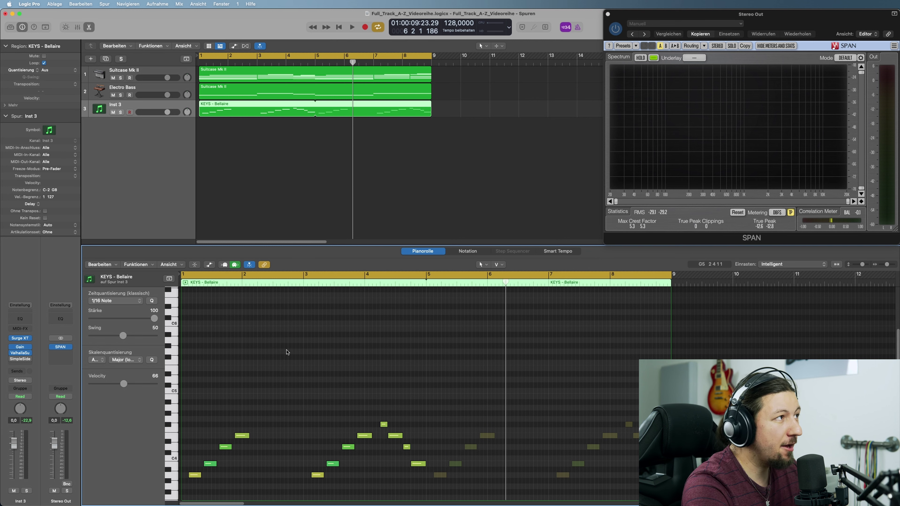
Step: Create one new audio track below Inst 3 with no input
{"action": "left_click", "coordinate": [310, 139]}
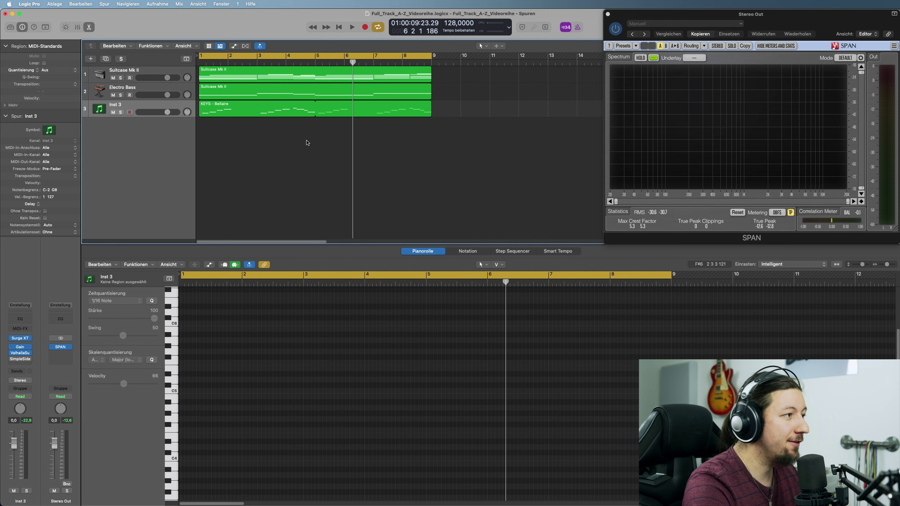
{"action": "key", "text": "alt+super+n"}
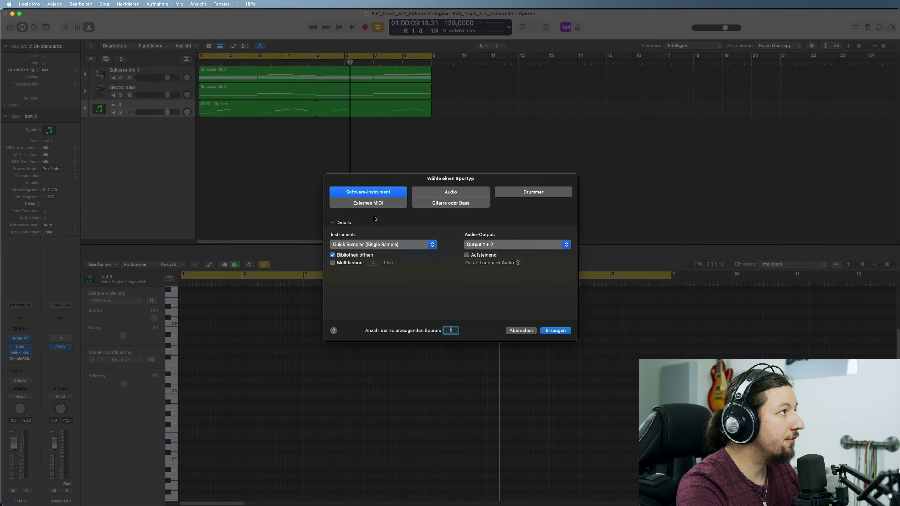
{"action": "left_click", "coordinate": [438, 194]}
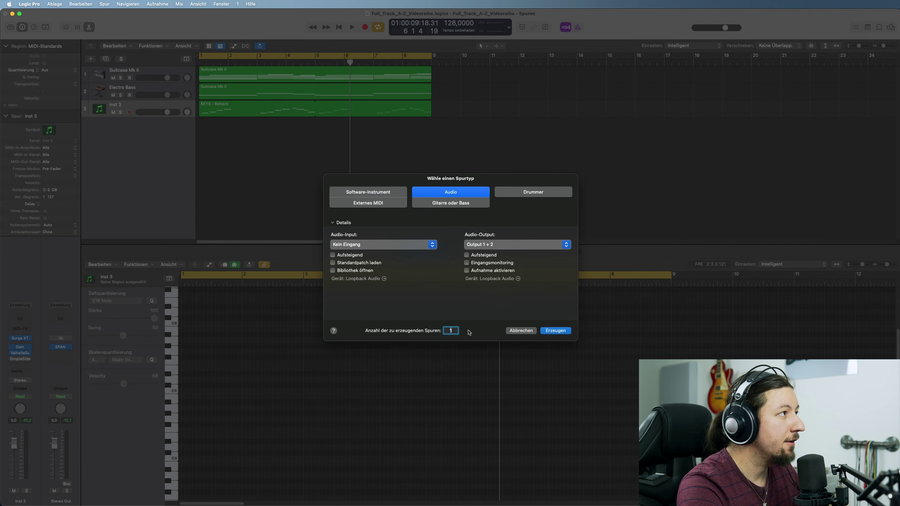
{"action": "left_click", "coordinate": [564, 331]}
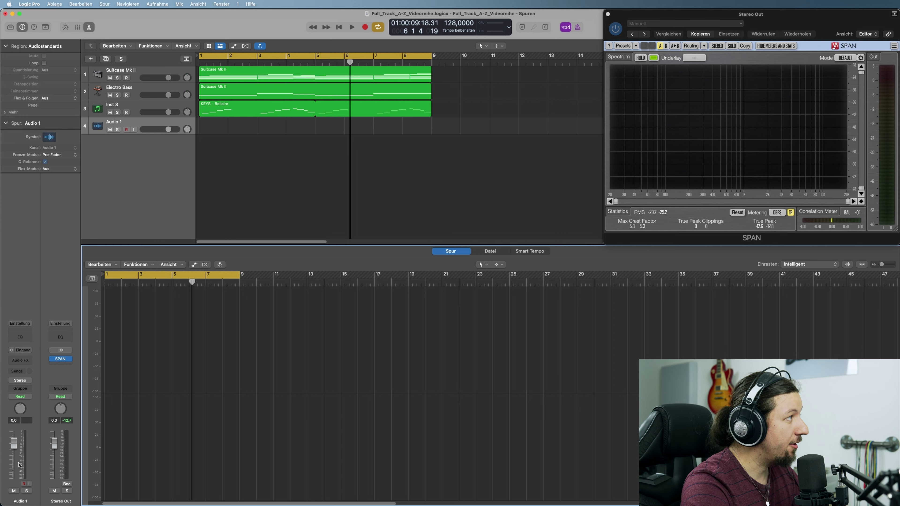
Step: Insert a mono Gain plug-in on the Audio 1 track and move its window clear of the arrangement
{"action": "left_click", "coordinate": [22, 359]}
{"action": "mouse_move", "coordinate": [42, 399]}
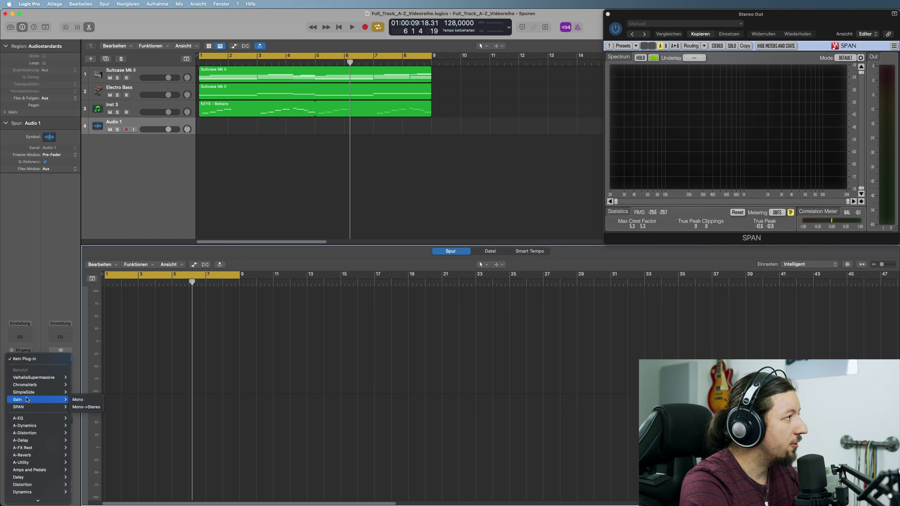
{"action": "left_click", "coordinate": [86, 399]}
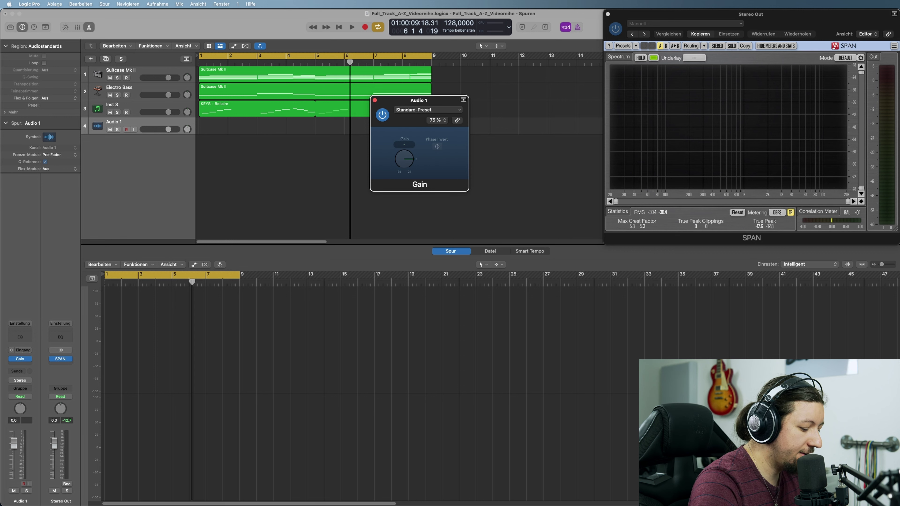
{"action": "left_click_drag", "start_coordinate": [391, 103], "coordinate": [20, 14]}
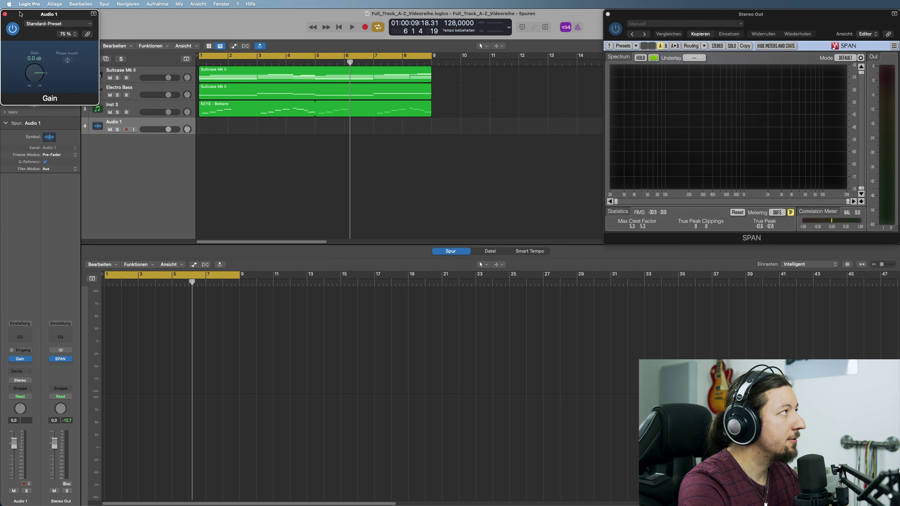
Step: Place Kick Sample 02 from the Sample Pack folder in Eigene Samples at bar 1 of the audio track, keeping the track format
{"action": "left_click", "coordinate": [258, 192]}
{"action": "left_click", "coordinate": [726, 489]}
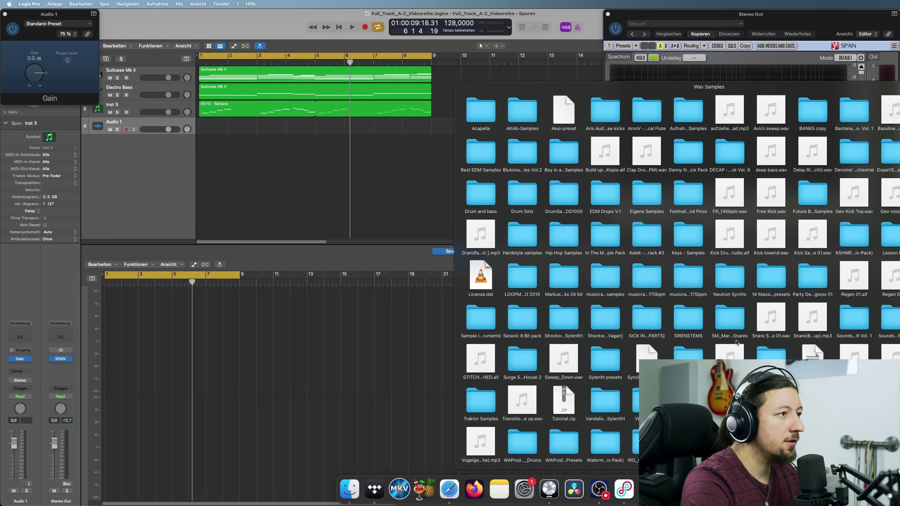
{"action": "left_click", "coordinate": [651, 208]}
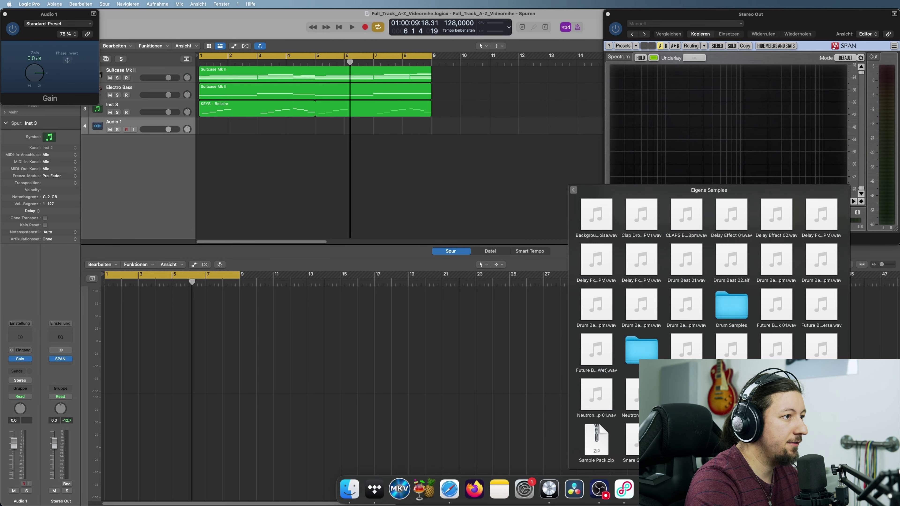
{"action": "left_click", "coordinate": [642, 349]}
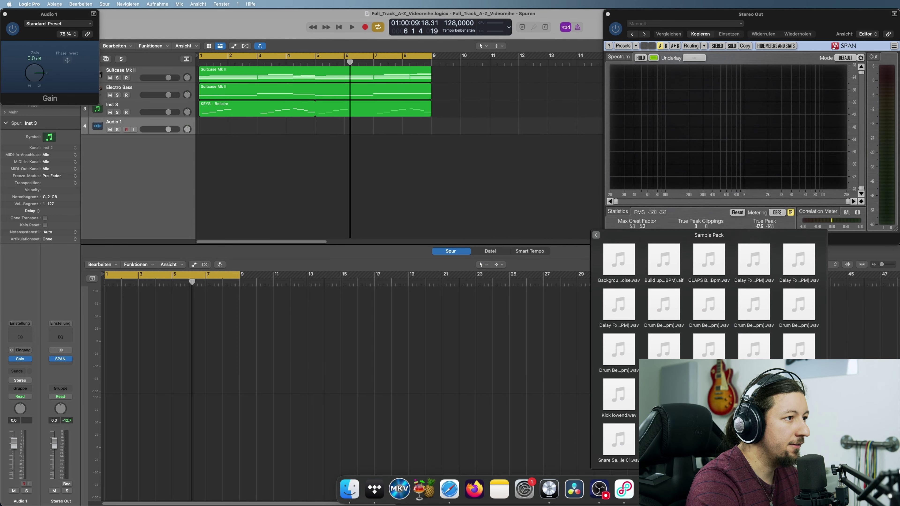
{"action": "key", "text": "Escape"}
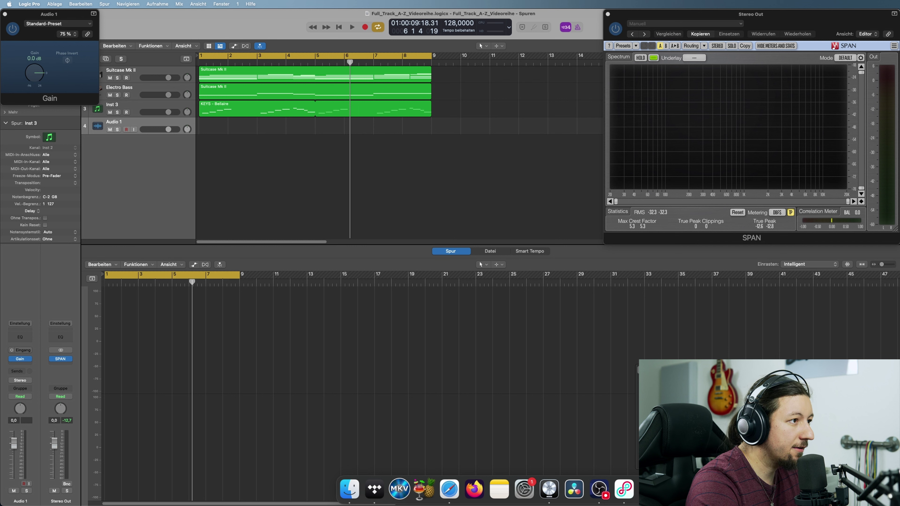
{"action": "left_click_drag", "start_coordinate": [655, 372], "coordinate": [197, 128]}
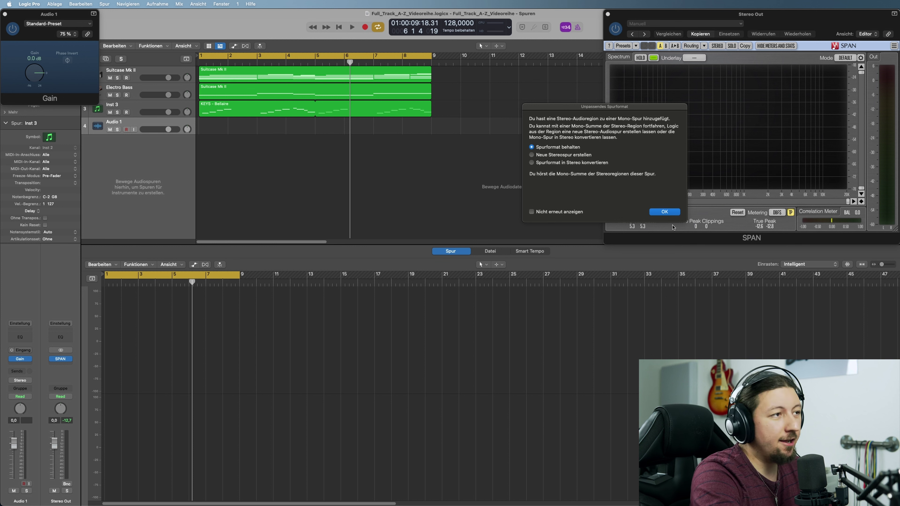
{"action": "left_click", "coordinate": [664, 212]}
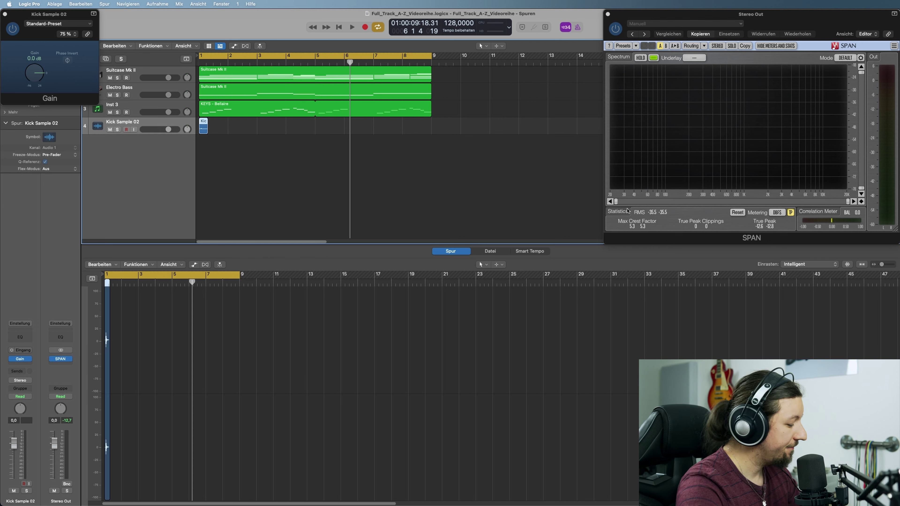
Step: Trim the silence from the start of the Kick Sample 02 region, ending with its left edge at about 1 1 2 70
{"action": "key", "text": "super+Down"}
{"action": "key", "text": "super+Right"}
{"action": "key", "text": "super+Right"}
{"action": "key", "text": "super+Right"}
{"action": "key", "text": "super+Right"}
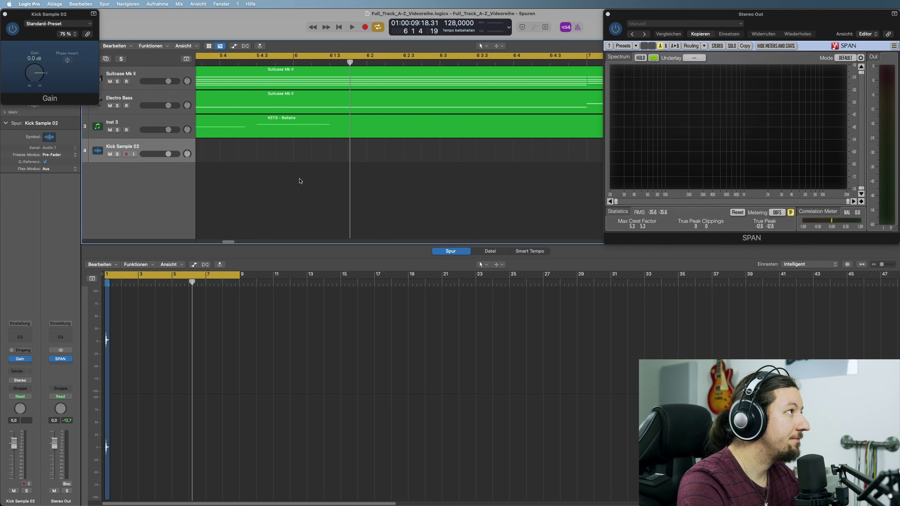
{"action": "scroll", "coordinate": [296, 188], "scroll_direction": "left", "scroll_amount": 10}
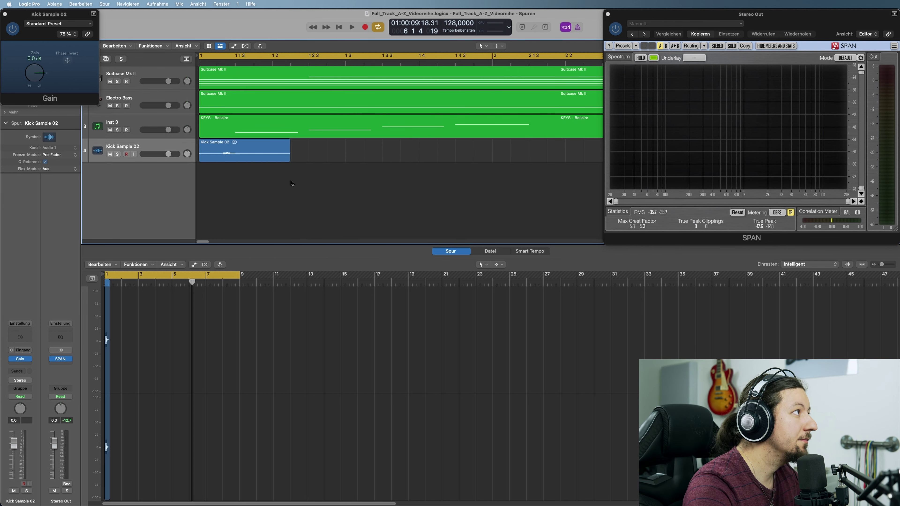
{"action": "left_click", "coordinate": [290, 181], "text": "ctrl+alt"}
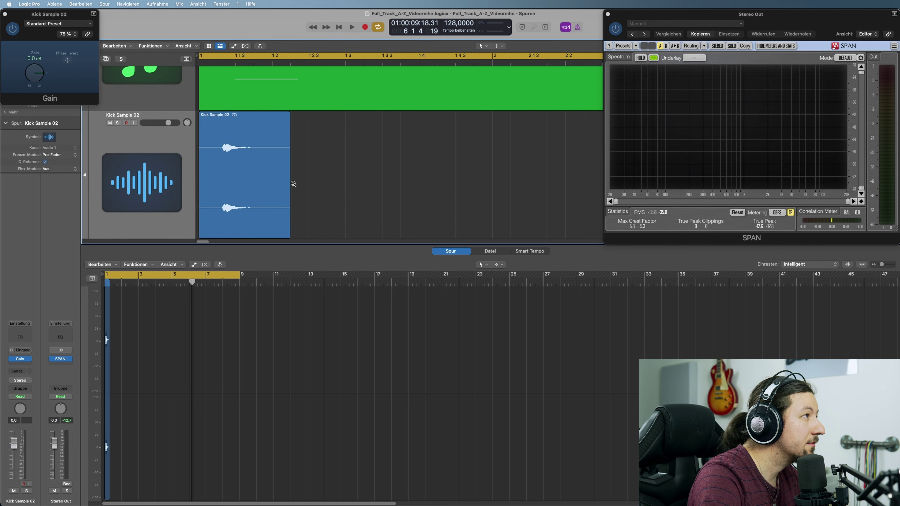
{"action": "left_click", "coordinate": [299, 188], "text": "ctrl+alt"}
{"action": "left_click", "coordinate": [309, 188], "text": "ctrl+alt"}
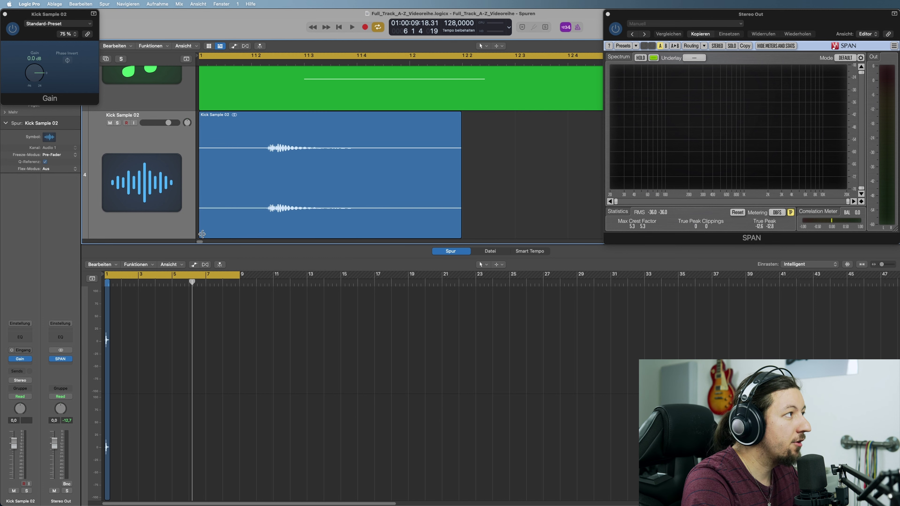
{"action": "left_click_drag", "start_coordinate": [201, 233], "coordinate": [266, 233]}
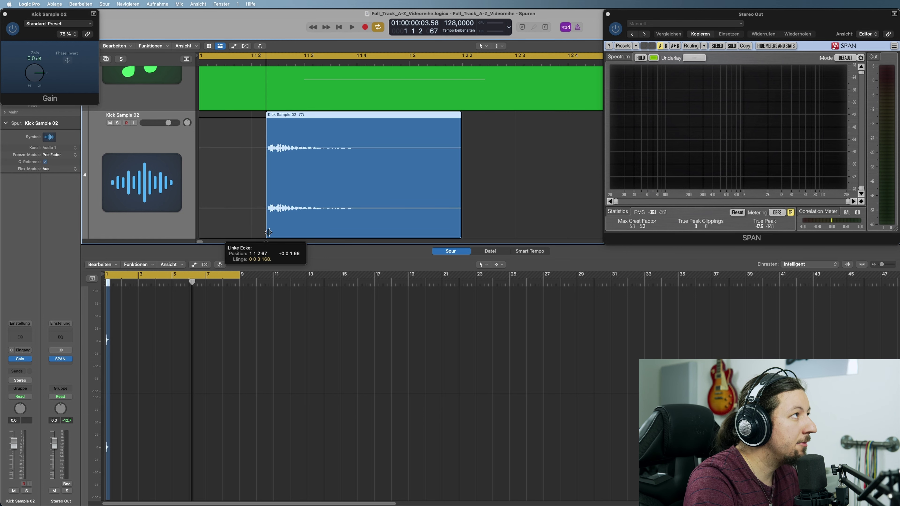
{"action": "key", "text": "super+Right"}
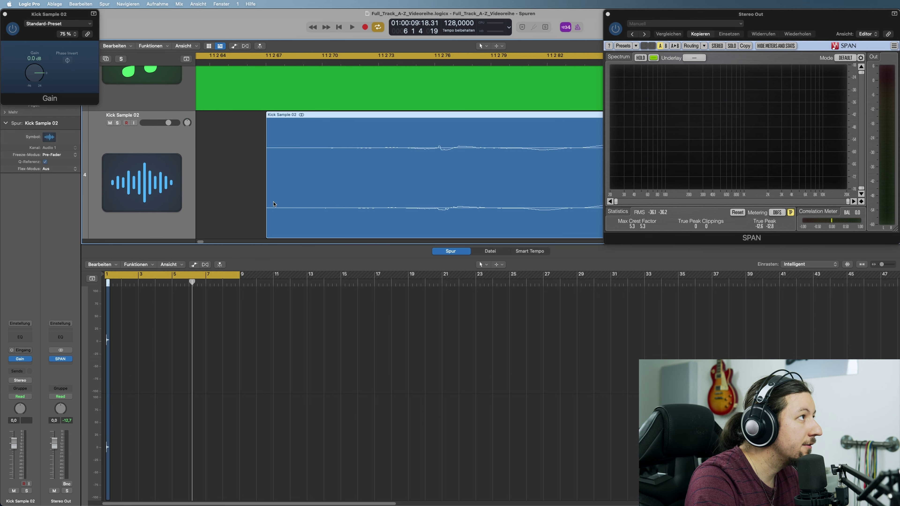
{"action": "left_click_drag", "start_coordinate": [269, 230], "coordinate": [331, 233]}
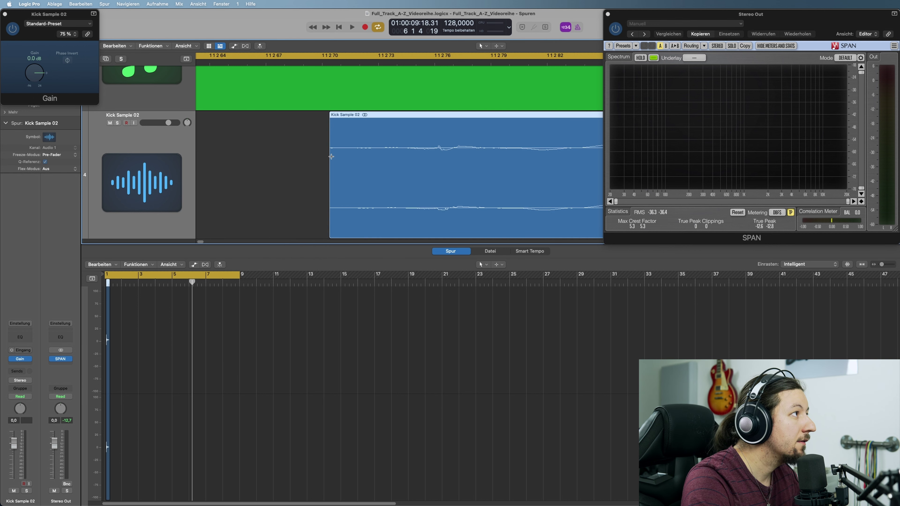
Step: Add a short fade-in to the trimmed start of the kick region with the Fade tool
{"action": "left_click", "coordinate": [506, 46]}
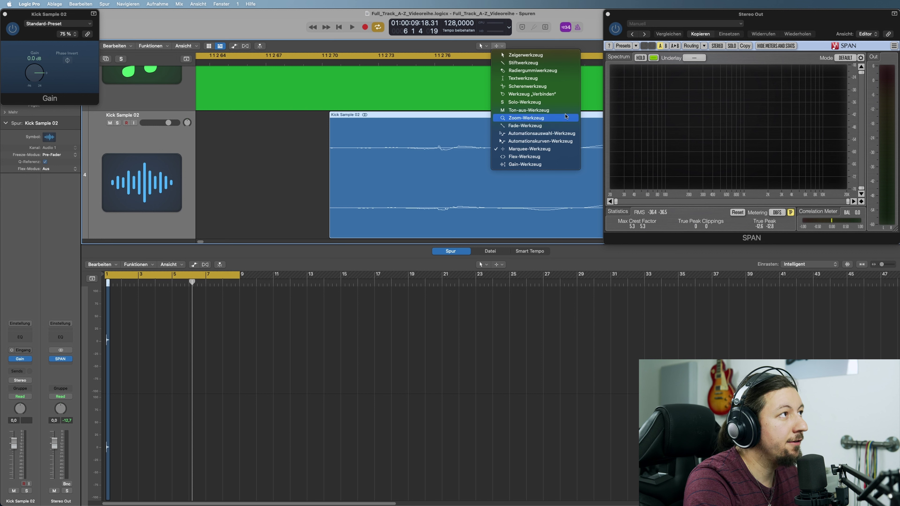
{"action": "left_click", "coordinate": [528, 127]}
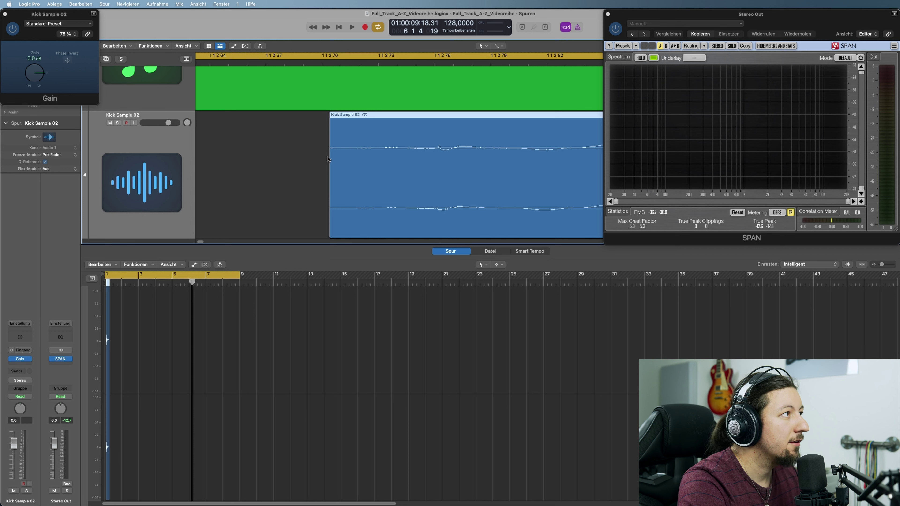
{"action": "left_click_drag", "start_coordinate": [330, 157], "coordinate": [448, 159]}
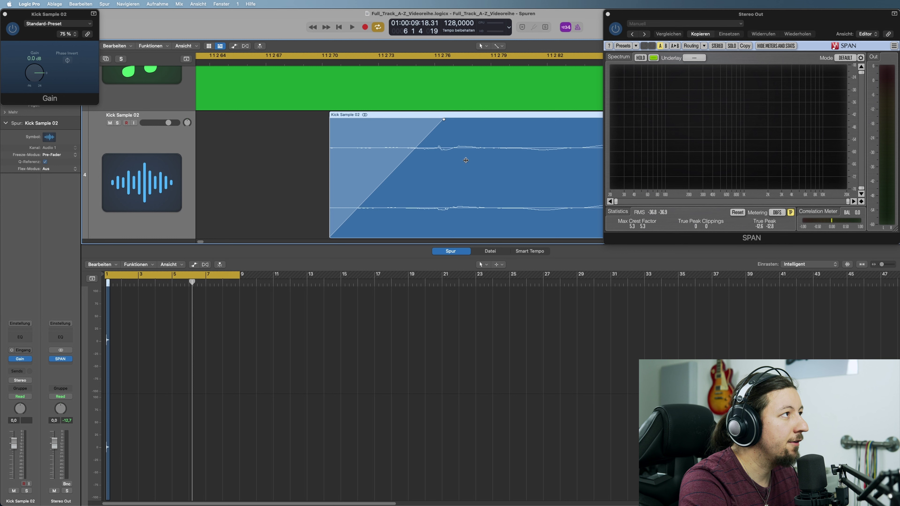
{"action": "left_click_drag", "start_coordinate": [388, 171], "coordinate": [368, 165]}
Step: Move the trimmed kick region so that it starts exactly at 1 1 1 1
{"action": "key", "text": "z"}
{"action": "key", "text": "super+Right"}
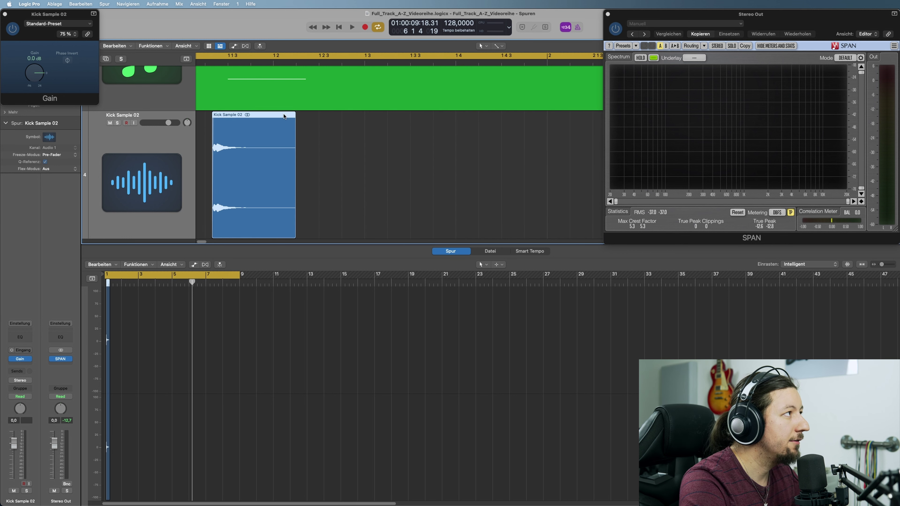
{"action": "key", "text": "super+Left"}
{"action": "key", "text": "super+Left"}
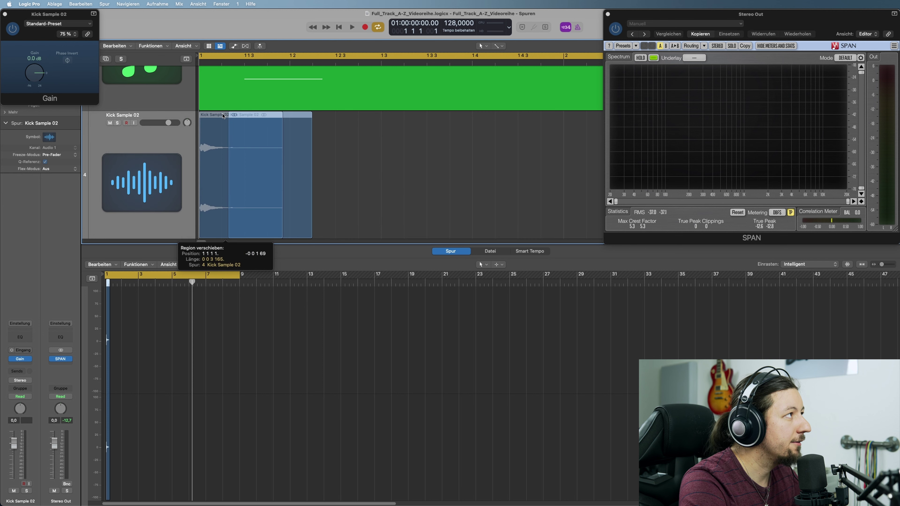
{"action": "key", "text": "super+Left"}
{"action": "key", "text": "super+Left"}
{"action": "key", "text": "super+Right"}
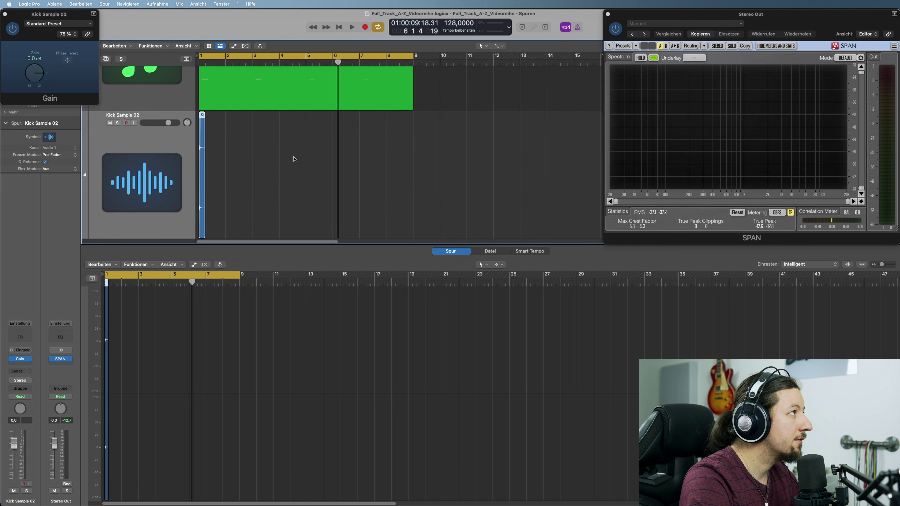
Step: Copy the kick region along its track so that a kick falls on every half bar from bar 1 through bar 8
{"action": "key", "text": "super+Right"}
{"action": "key", "text": "super+Left"}
{"action": "left_click_drag", "start_coordinate": [203, 117], "coordinate": [295, 119]}
{"action": "left_click_drag", "start_coordinate": [399, 149], "coordinate": [391, 132]}
{"action": "left_click_drag", "start_coordinate": [552, 164], "coordinate": [226, 122]}
{"action": "key", "text": "super+Left"}
{"action": "key", "text": "super+Left"}
{"action": "key", "text": "super+Up"}
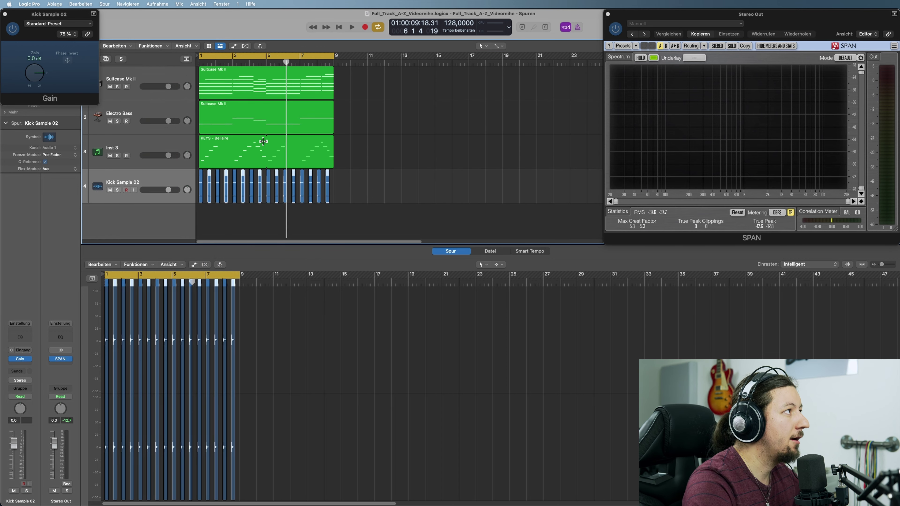
{"action": "key", "text": "super+Right"}
Step: Close the Gain window during playback and copy all 16 kick regions one beat later, giving a kick on every beat through bar 8
{"action": "key", "text": "space"}
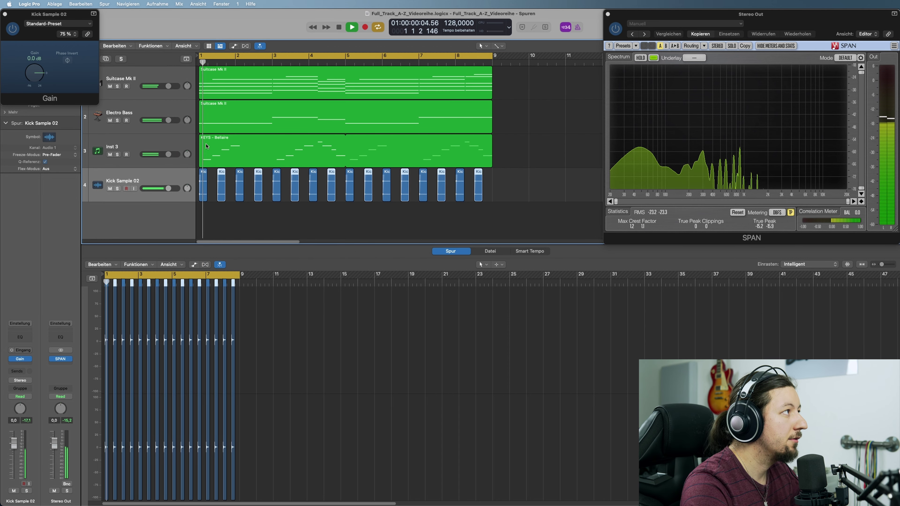
{"action": "key", "text": "super+w"}
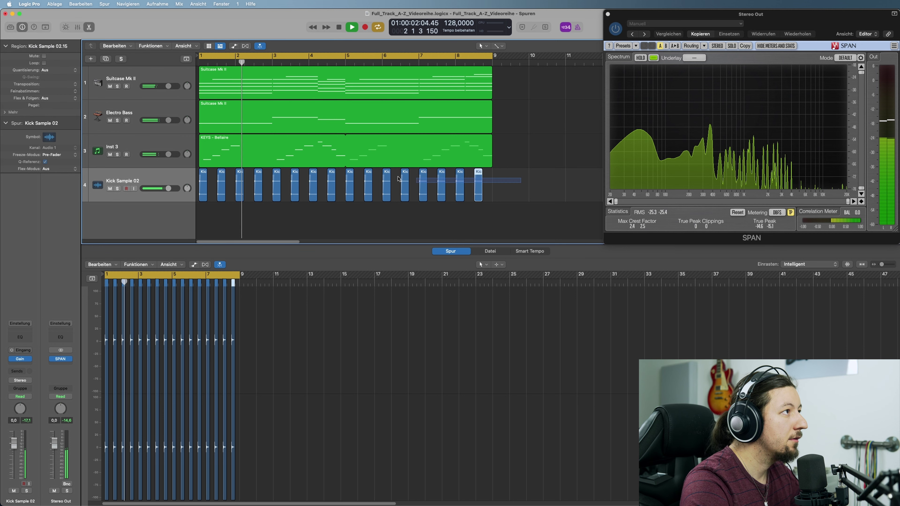
{"action": "left_click_drag", "start_coordinate": [471, 204], "coordinate": [212, 178]}
{"action": "key", "text": "space"}
{"action": "key", "text": "super+Left"}
{"action": "key", "text": "super+Left"}
{"action": "key", "text": "super+Right"}
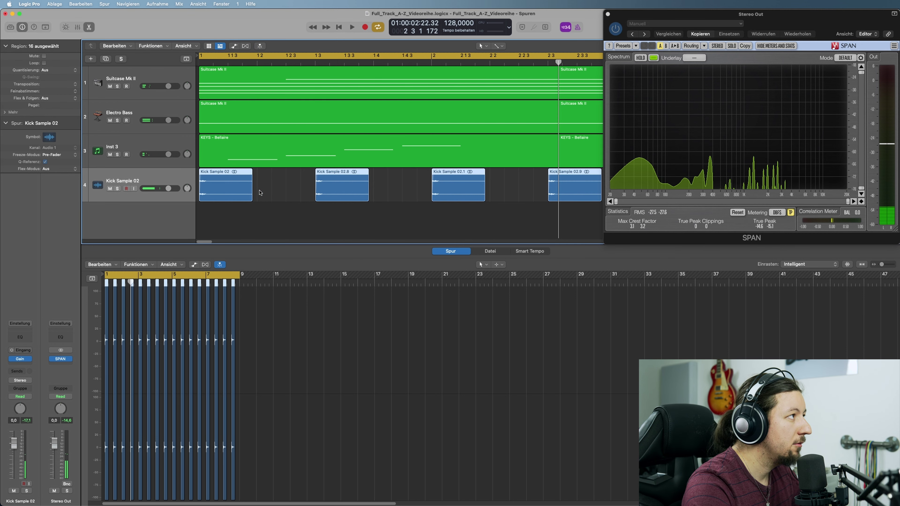
{"action": "key", "text": "super+Left"}
{"action": "left_click_drag", "start_coordinate": [217, 176], "coordinate": [256, 179]}
{"action": "key", "text": "super+Left"}
{"action": "key", "text": "super+Left"}
{"action": "key", "text": "super+Left"}
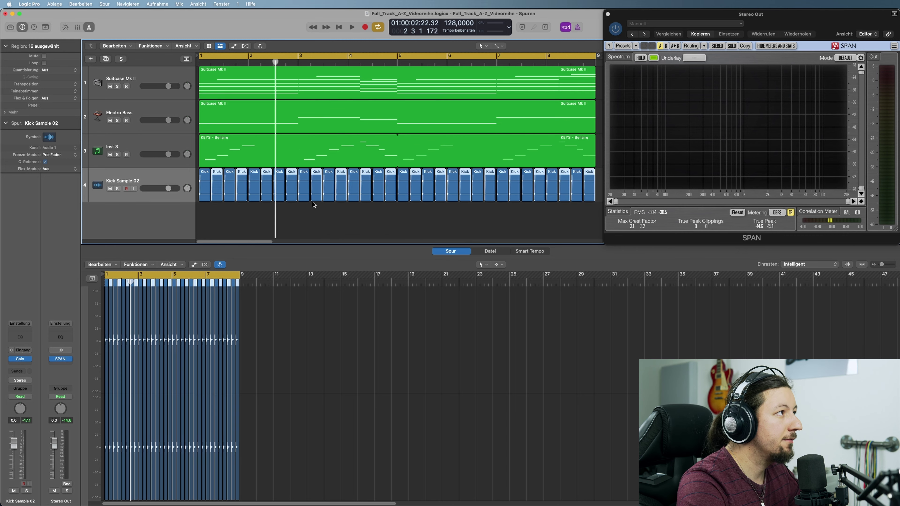
Step: Play the loop with the four-on-the-floor kick and raise the Gain plug-in on the kick track to +3.0 dB
{"action": "key", "text": "space"}
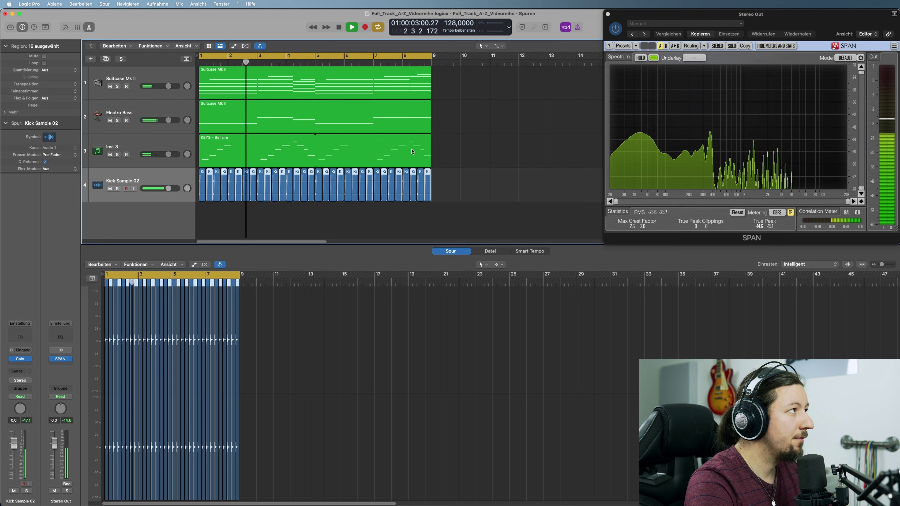
{"action": "left_click", "coordinate": [476, 190]}
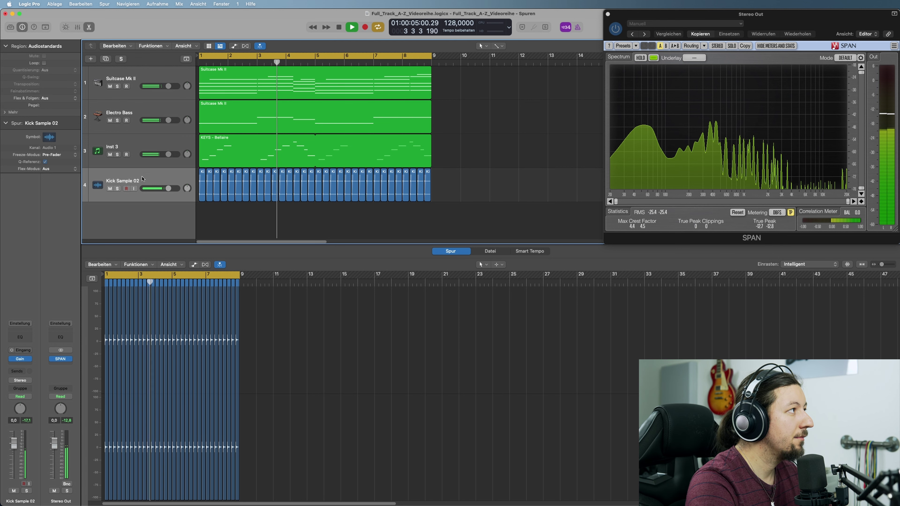
{"action": "left_click", "coordinate": [20, 360]}
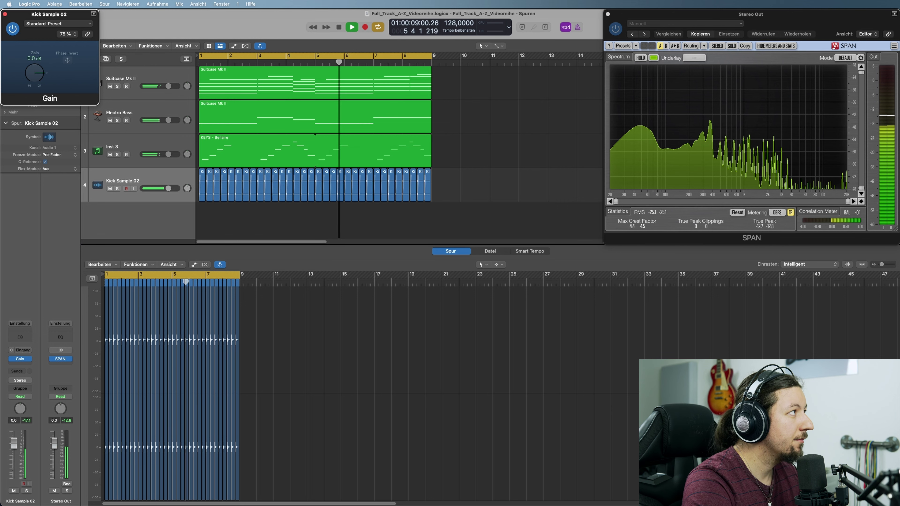
{"action": "left_click_drag", "start_coordinate": [32, 64], "coordinate": [29, 53]}
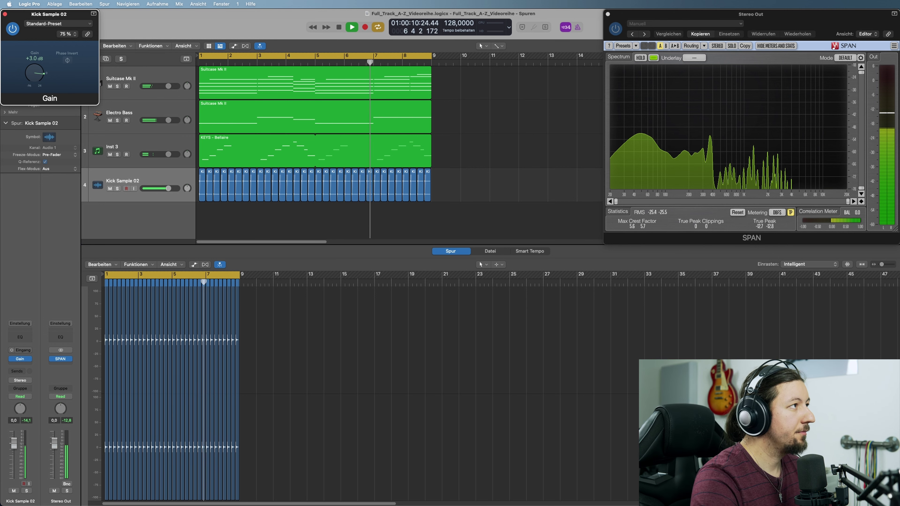
Step: Set the kick track's Gain plug-in to +2.0 dB during playback and close its window
{"action": "double_click", "coordinate": [35, 58]}
{"action": "type", "text": "2"}
{"action": "key", "text": "Return"}
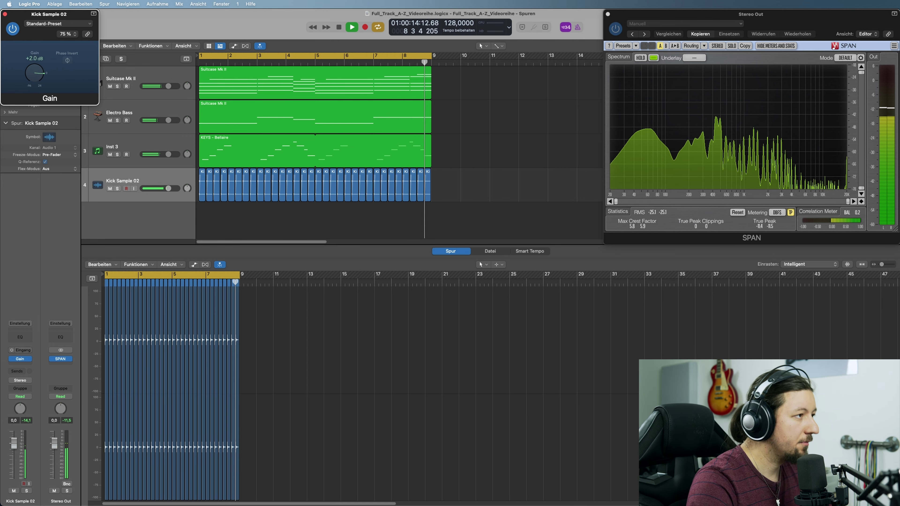
{"action": "left_click", "coordinate": [5, 15]}
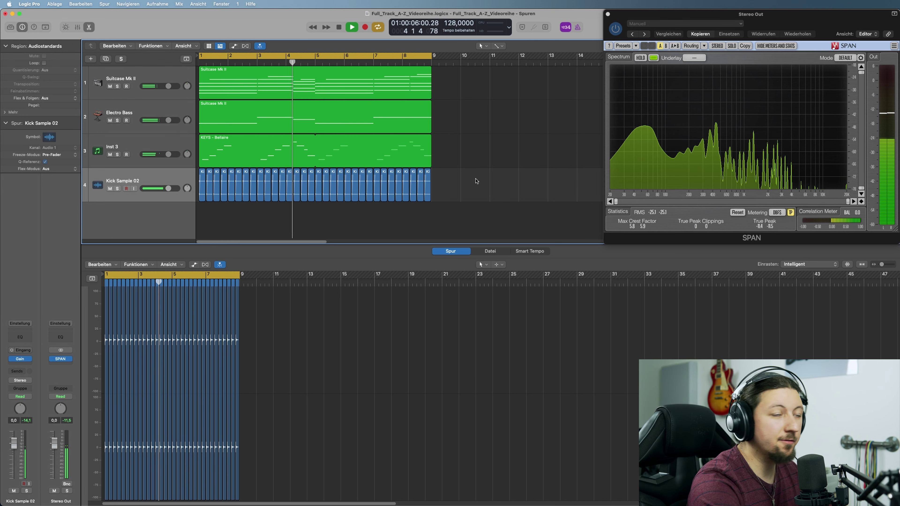
Step: Solo the Inst 3 melody track to check its SimpleSide plug-in, then unsolo it and listen to the full loop
{"action": "left_click", "coordinate": [408, 156]}
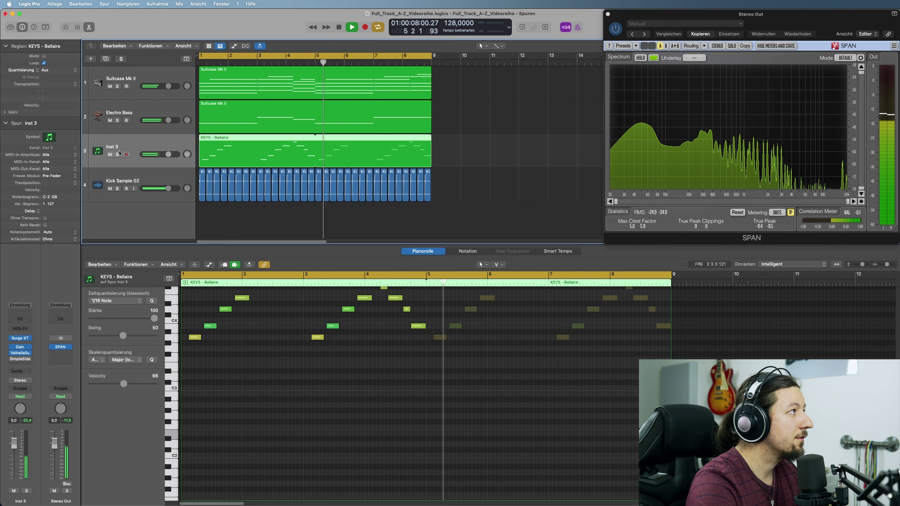
{"action": "left_click", "coordinate": [117, 154]}
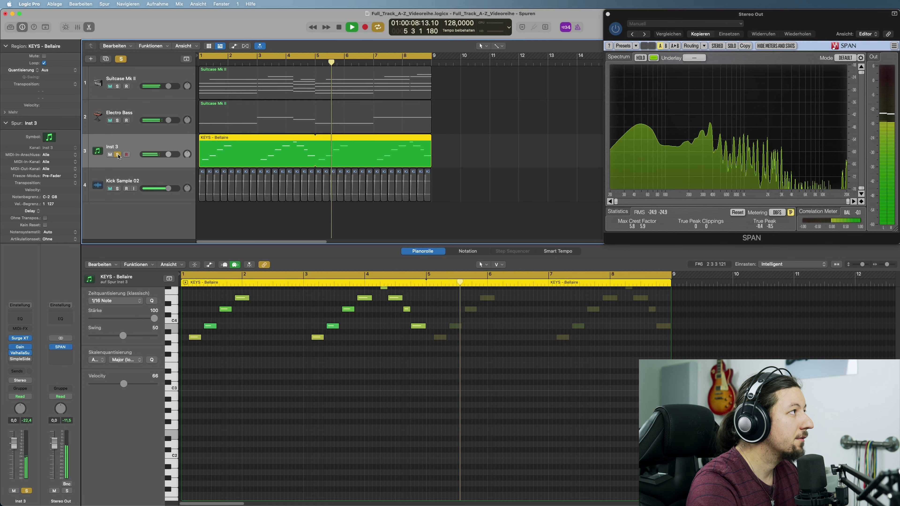
{"action": "left_click", "coordinate": [20, 359]}
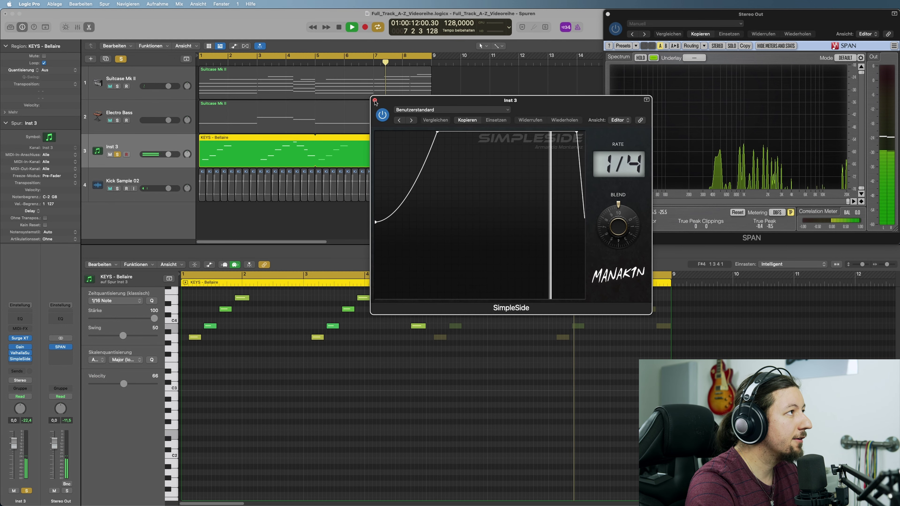
{"action": "left_click", "coordinate": [374, 100]}
{"action": "key", "text": "s"}
{"action": "left_click", "coordinate": [487, 156]}
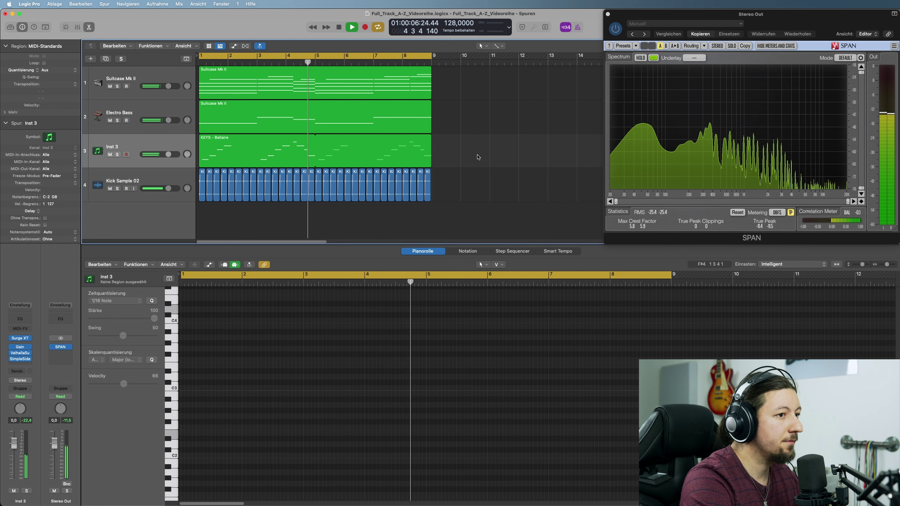
{"action": "key", "text": "space"}
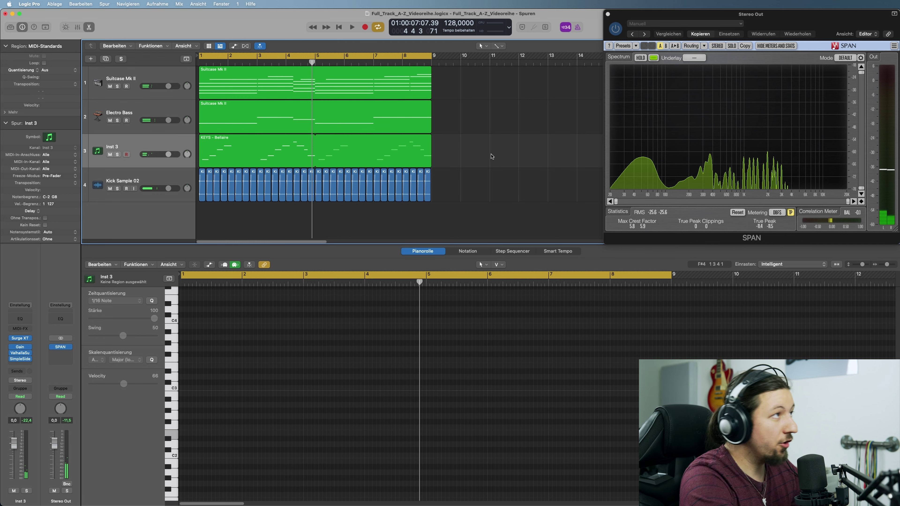
Step: Duplicate the Suitcase Mk II chord track and copy its eight-bar chord region onto the new track
{"action": "left_click", "coordinate": [177, 72]}
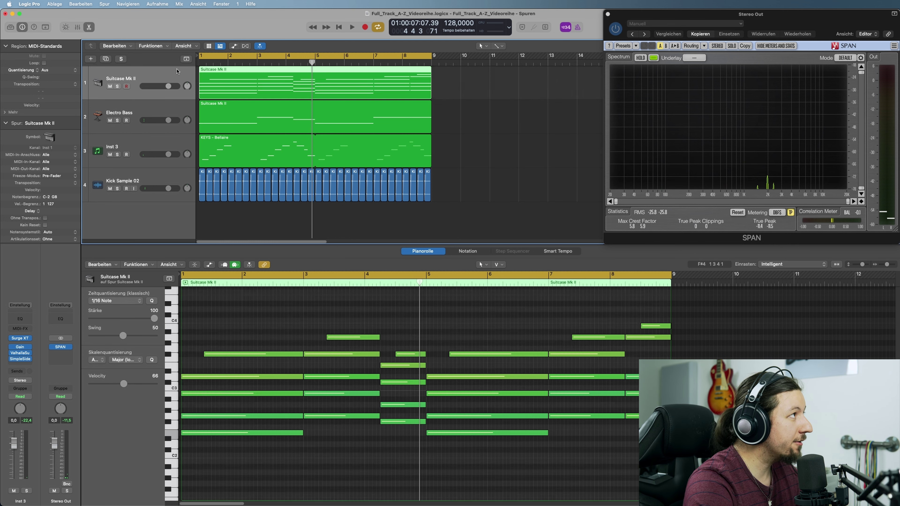
{"action": "key", "text": "super+d"}
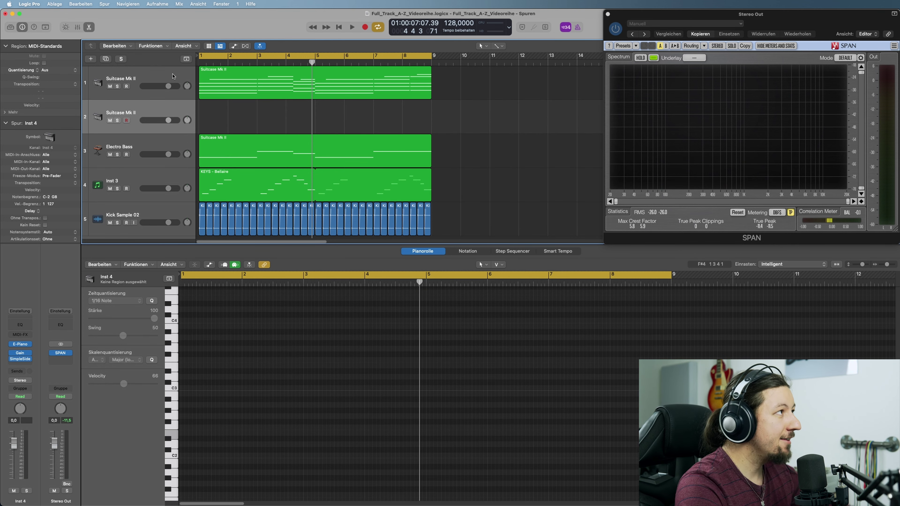
{"action": "left_click_drag", "start_coordinate": [217, 86], "coordinate": [219, 115]}
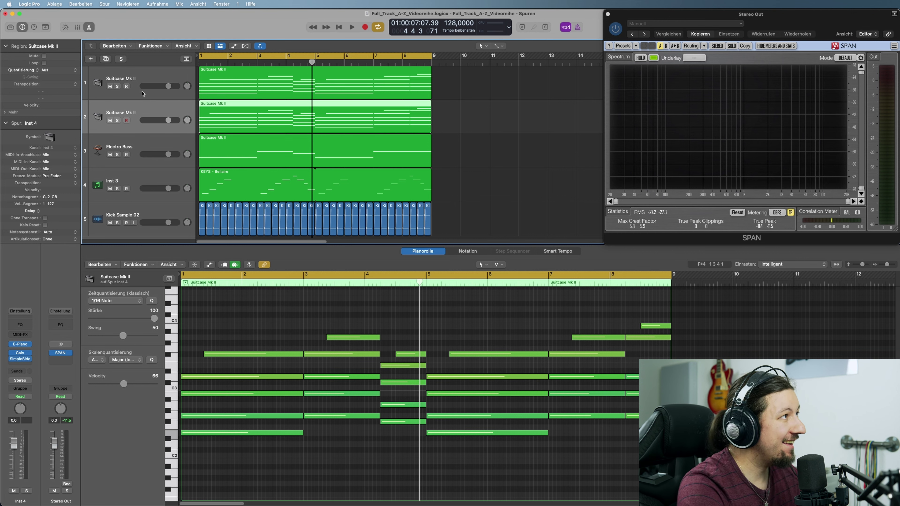
Step: Solo the duplicated Suitcase Mk II track, insert the Arpeggiator MIDI effect and set its rate to 1/32 while playing
{"action": "left_click", "coordinate": [118, 120]}
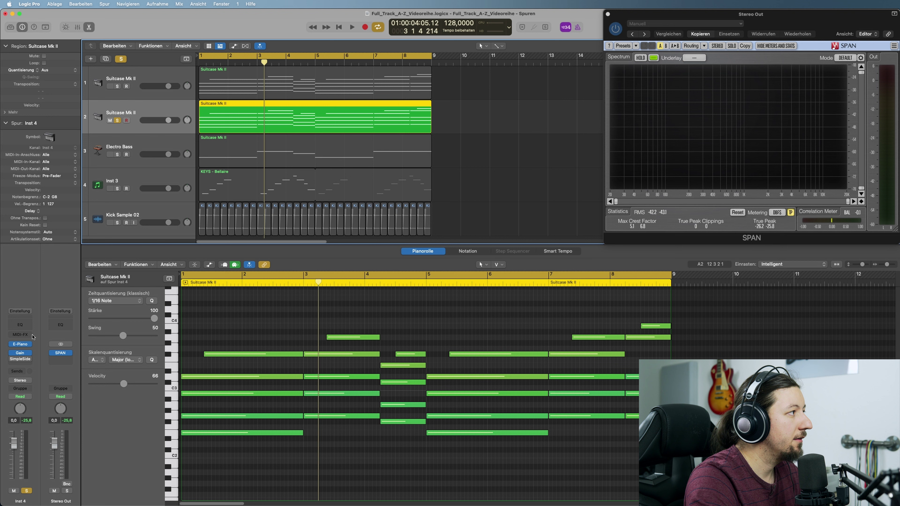
{"action": "left_click", "coordinate": [27, 335]}
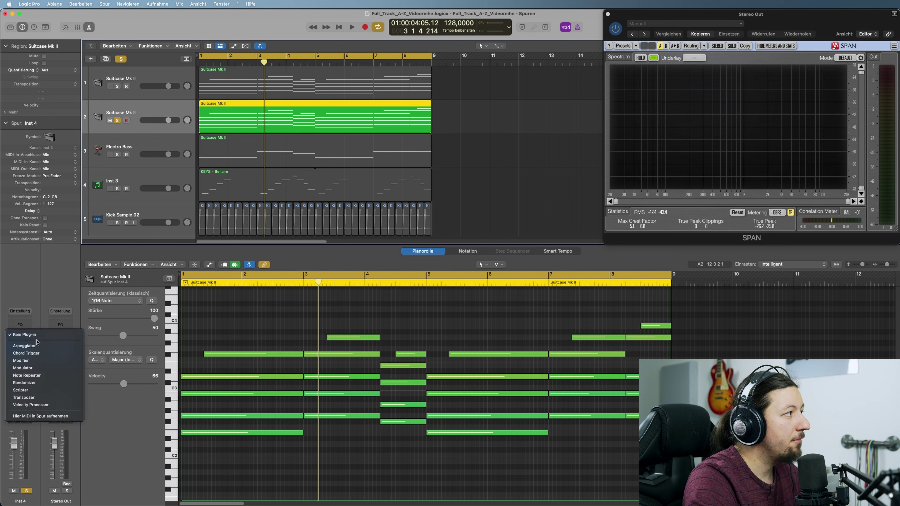
{"action": "left_click", "coordinate": [44, 346]}
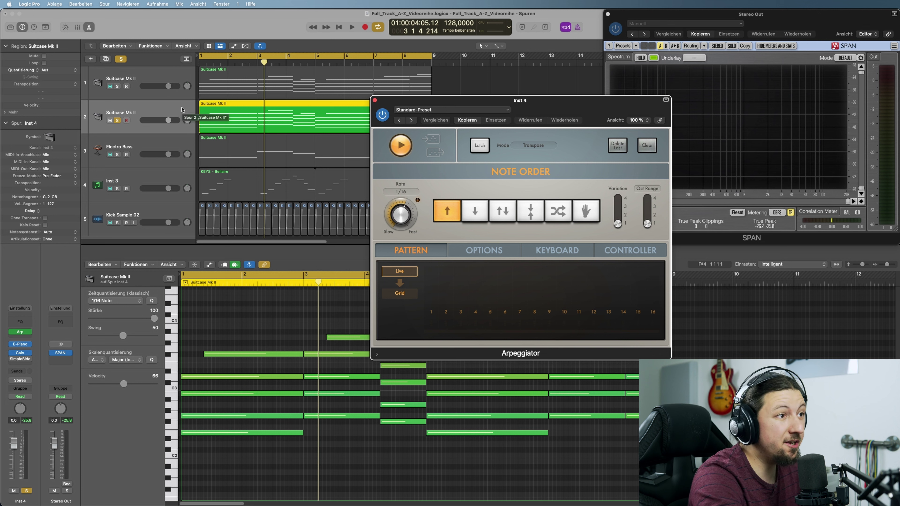
{"action": "key", "text": "space"}
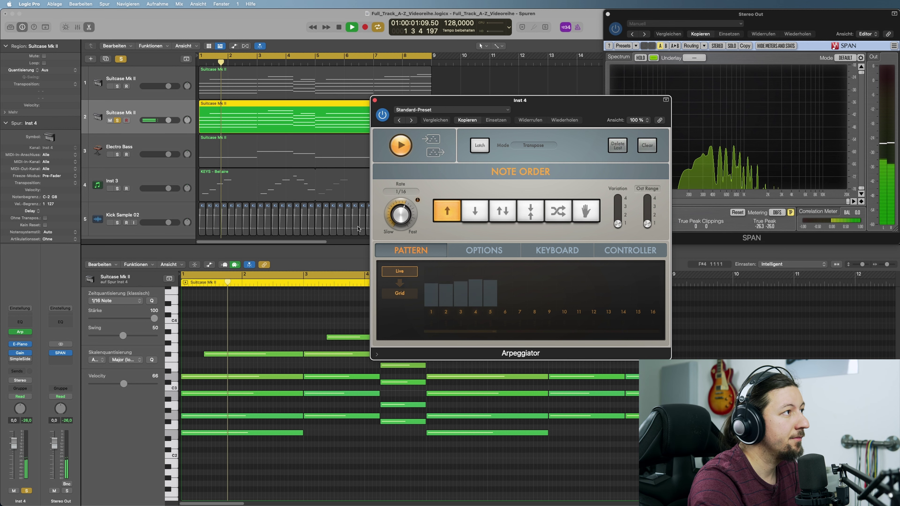
{"action": "left_click_drag", "start_coordinate": [401, 217], "coordinate": [400, 222]}
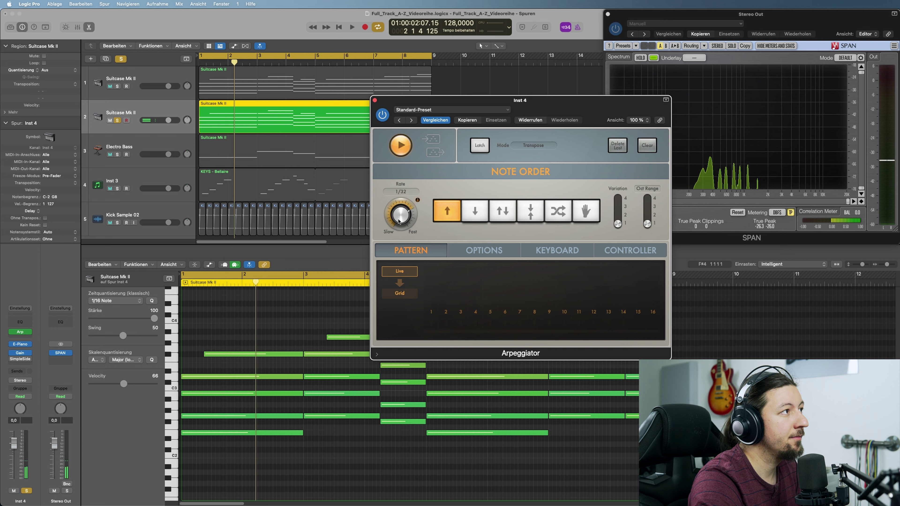
{"action": "key", "text": "space"}
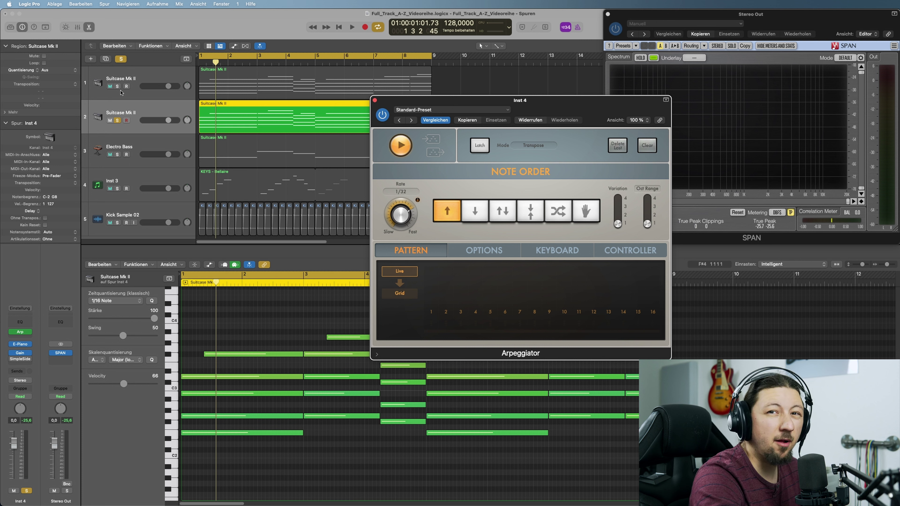
Step: Replace the duplicated track's electric piano with a stereo Surge XT instrument and move both plug-in windows clear of the tracks
{"action": "left_click", "coordinate": [31, 346]}
{"action": "mouse_move", "coordinate": [66, 501]}
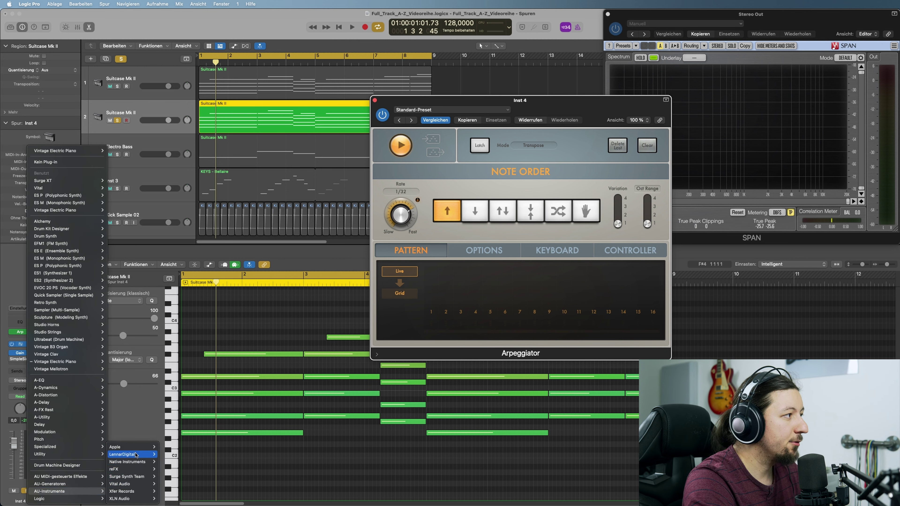
{"action": "mouse_move", "coordinate": [135, 476]}
{"action": "mouse_move", "coordinate": [171, 476]}
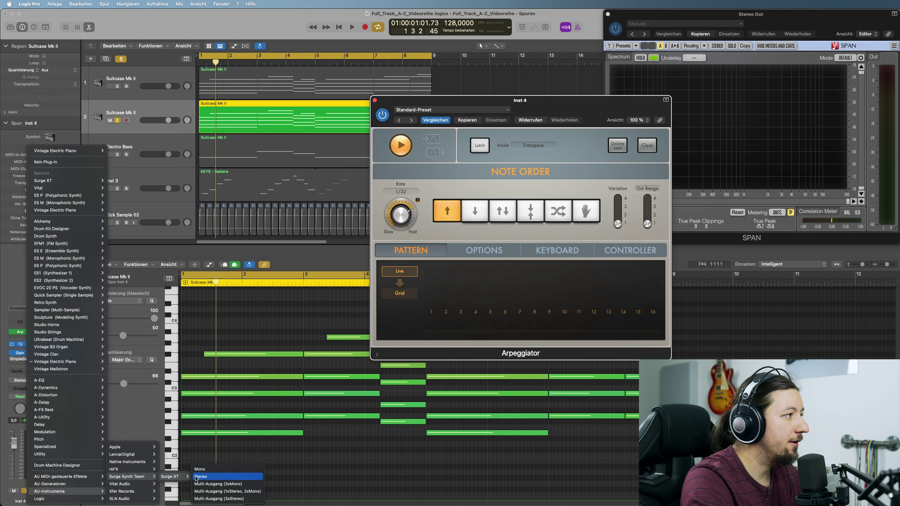
{"action": "left_click", "coordinate": [213, 477]}
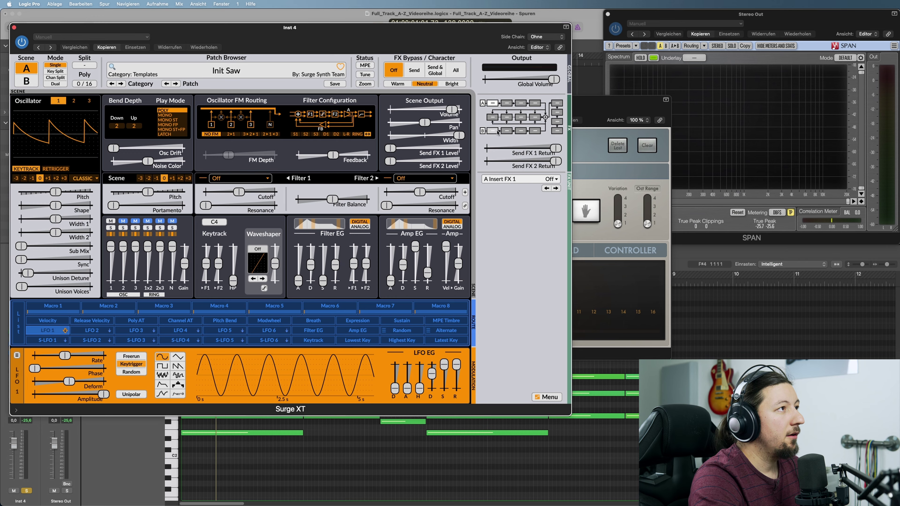
{"action": "left_click_drag", "start_coordinate": [594, 105], "coordinate": [823, 4]}
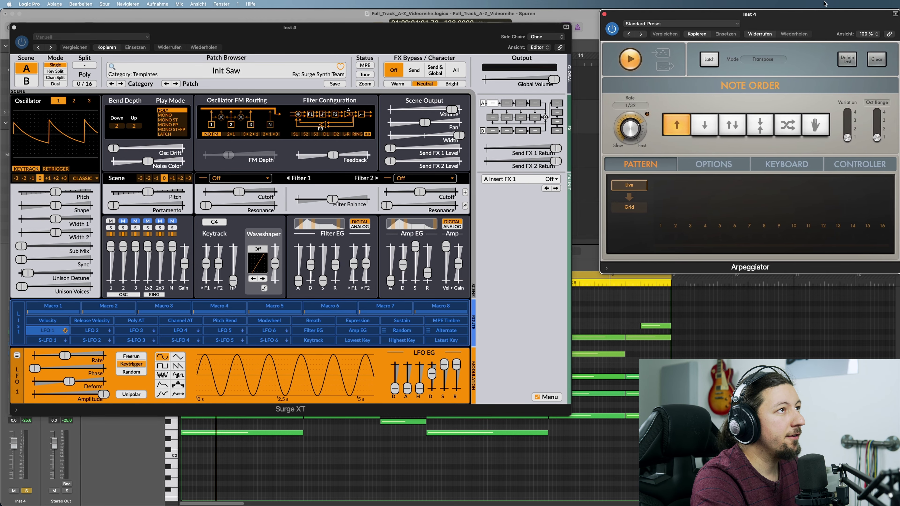
{"action": "left_click_drag", "start_coordinate": [223, 34], "coordinate": [218, 277]}
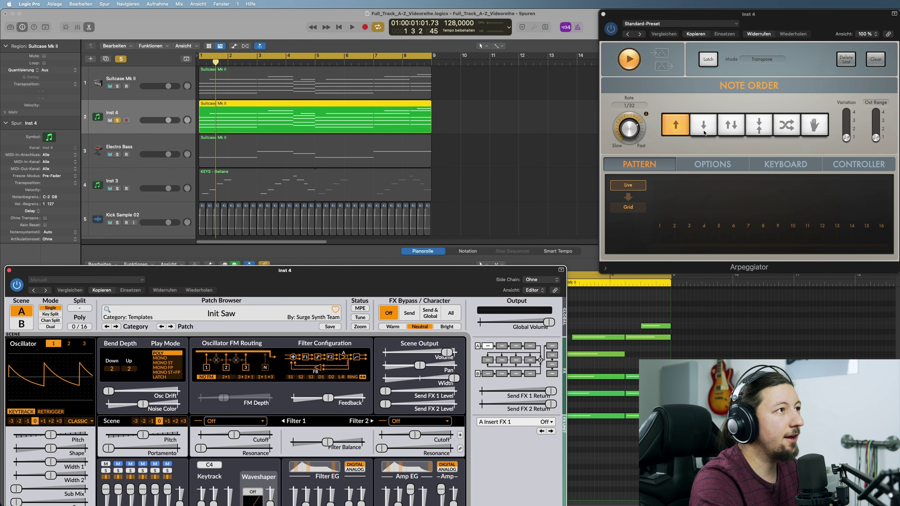
Step: Play the arpeggiated Init Saw track together with all other tracks, then solo it again
{"action": "left_click", "coordinate": [703, 153]}
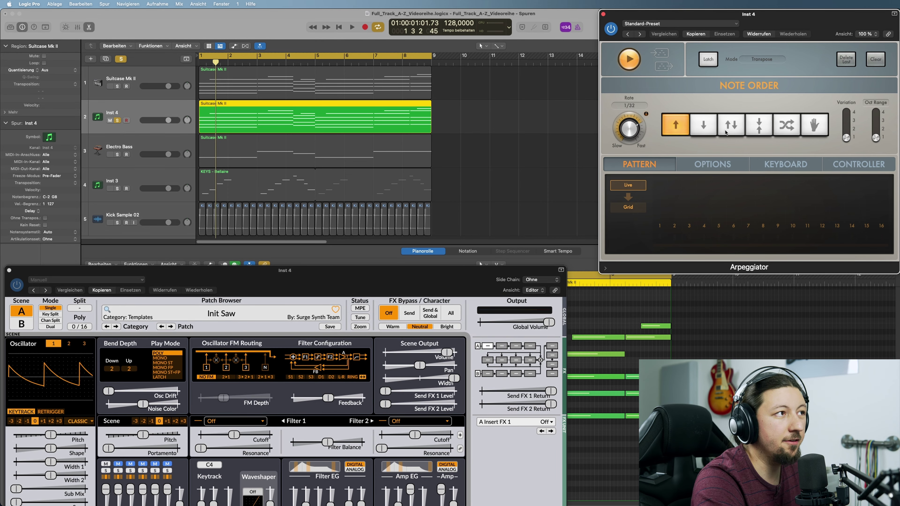
{"action": "left_click", "coordinate": [638, 207]}
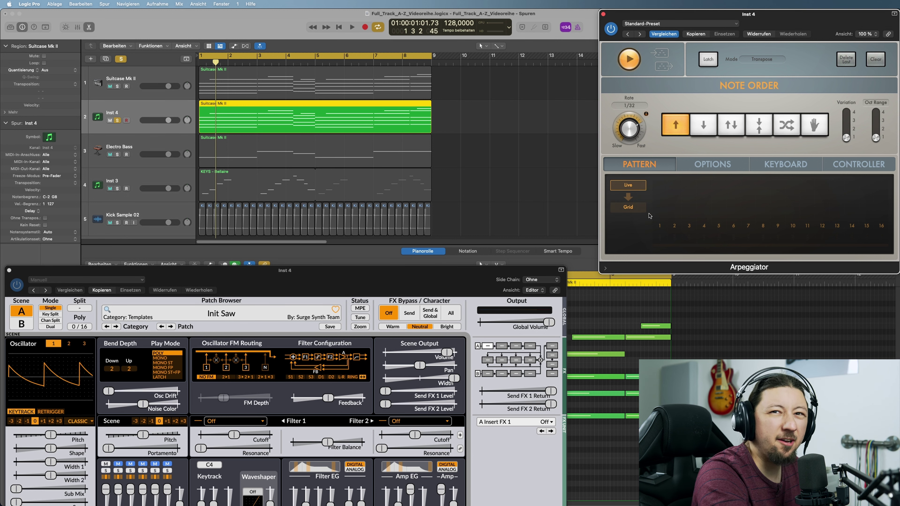
{"action": "left_click_drag", "start_coordinate": [368, 277], "coordinate": [388, 258]}
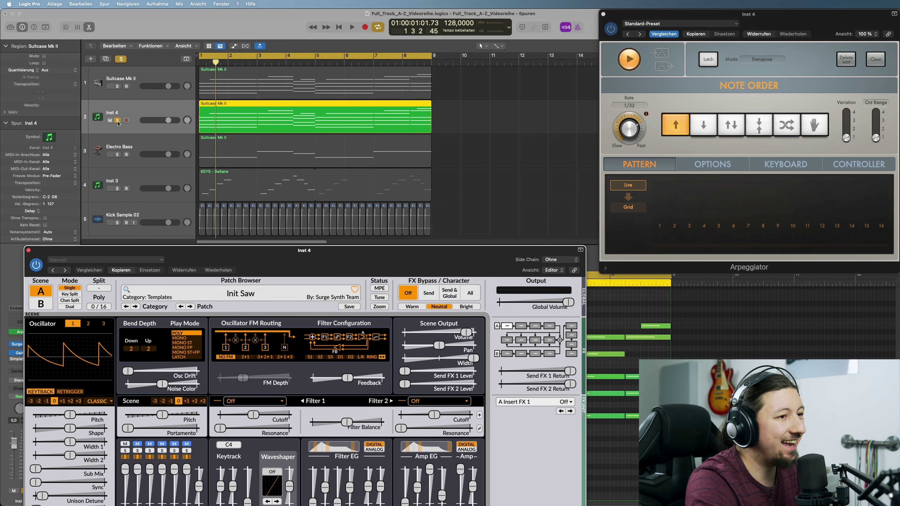
{"action": "left_click", "coordinate": [117, 120]}
{"action": "key", "text": "space"}
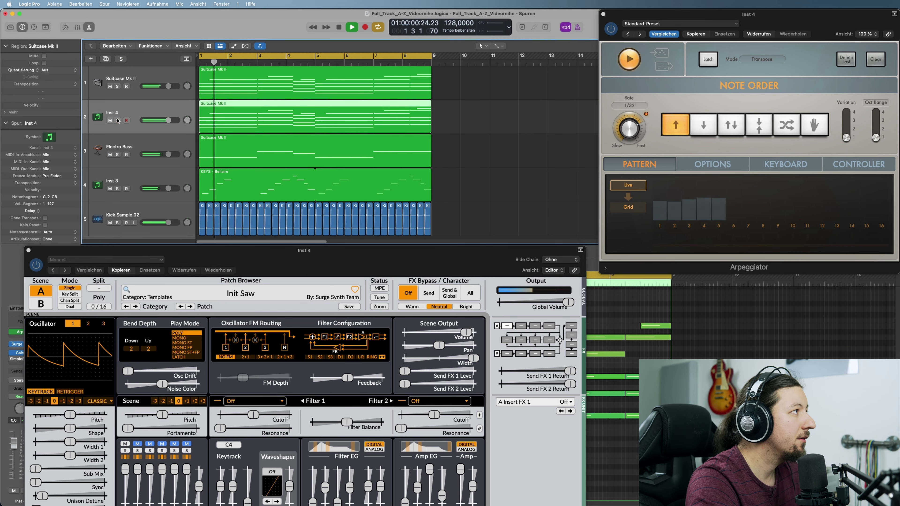
{"action": "left_click", "coordinate": [117, 120]}
Step: Try the AOE patch from the third-party Altenberg Leads category in Surge XT on the arpeggio track
{"action": "left_click_drag", "start_coordinate": [181, 262], "coordinate": [202, 37]}
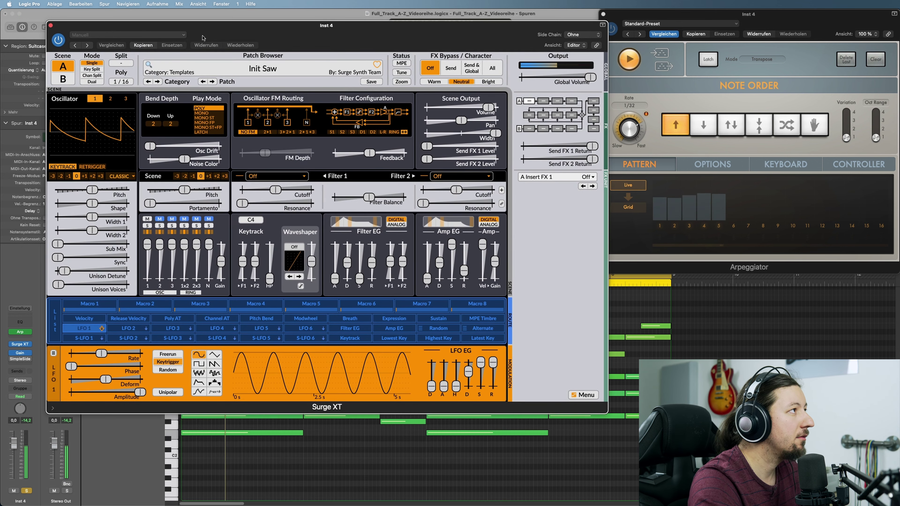
{"action": "left_click", "coordinate": [212, 69]}
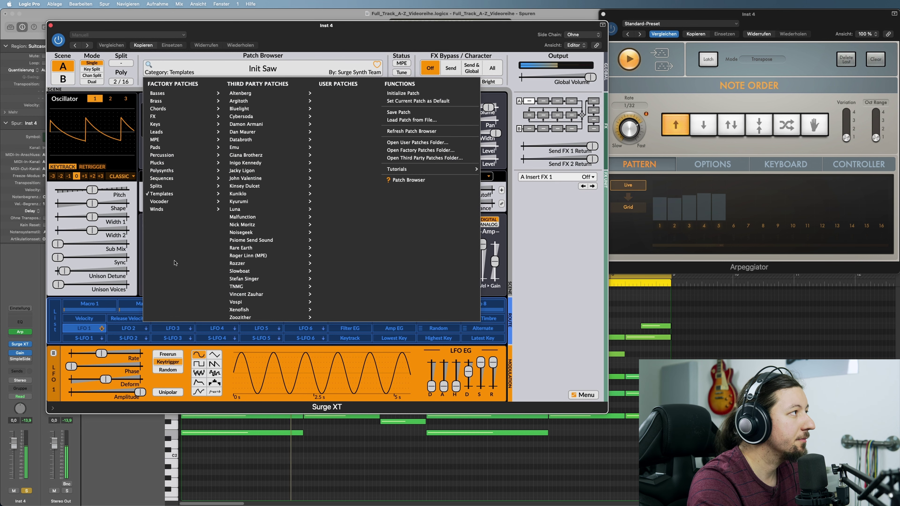
{"action": "left_click", "coordinate": [282, 71]}
{"action": "left_click", "coordinate": [255, 69]}
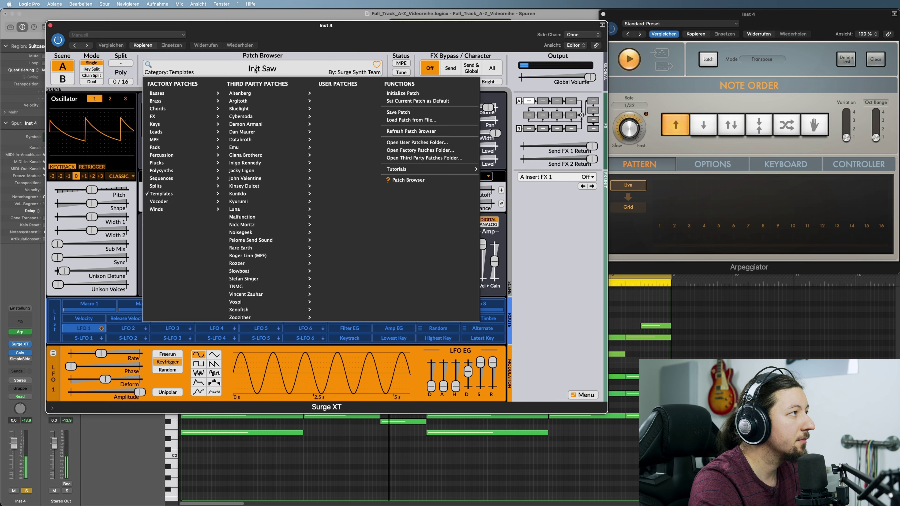
{"action": "mouse_move", "coordinate": [258, 95]}
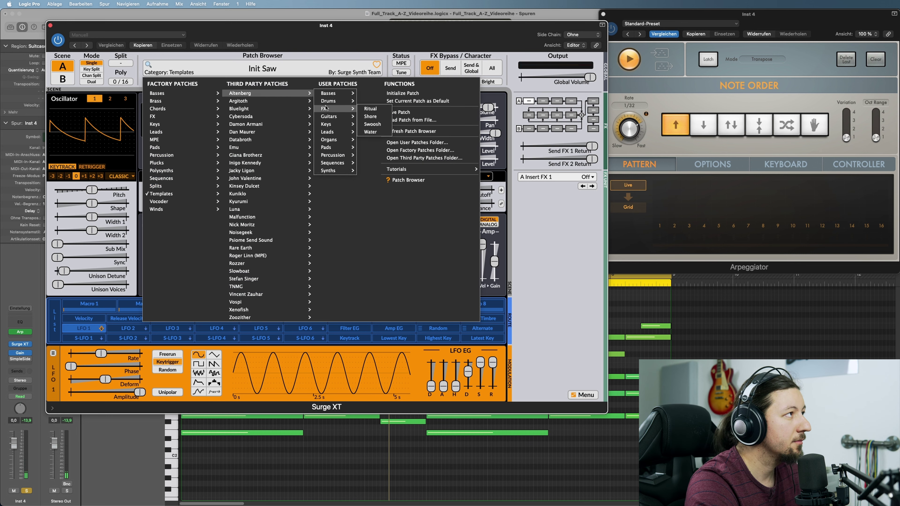
{"action": "left_click", "coordinate": [365, 133]}
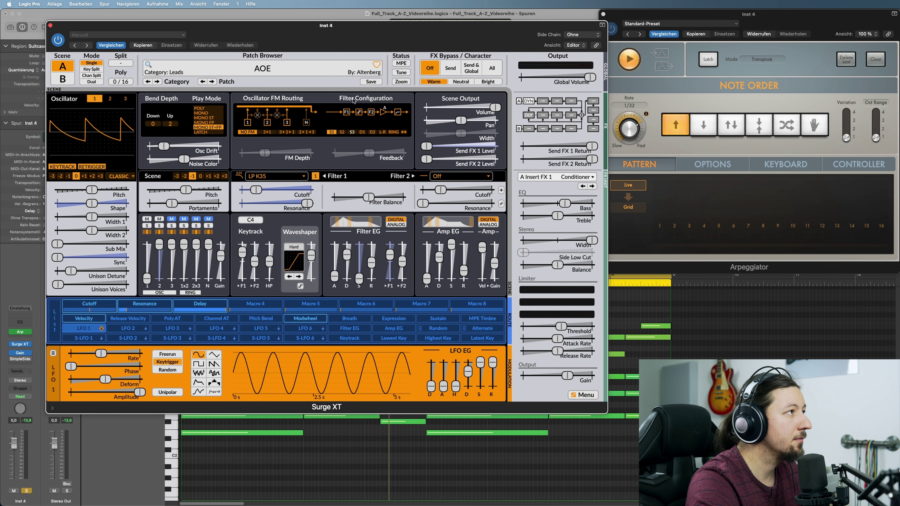
Step: Load the Altenberg Leads patch Sine Lead in Surge XT and unsolo the arpeggio track to hear it in the mix
{"action": "left_click", "coordinate": [265, 68]}
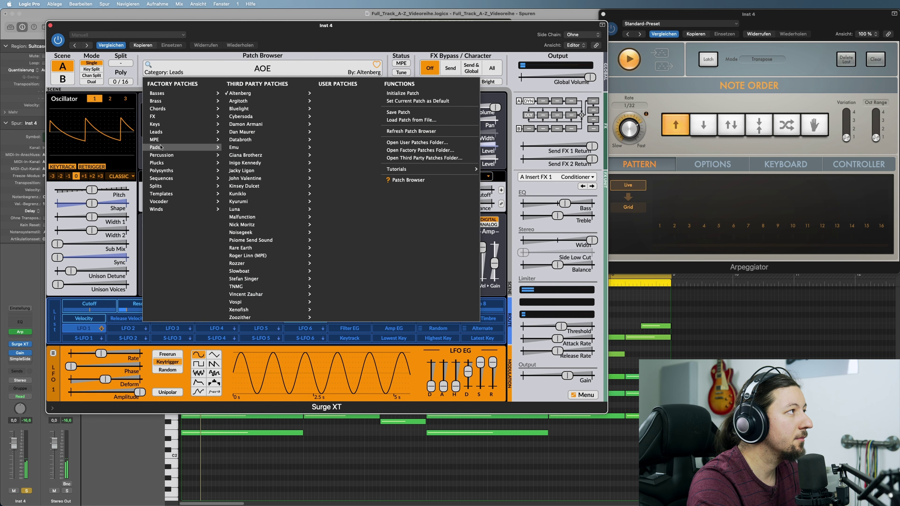
{"action": "mouse_move", "coordinate": [176, 135]}
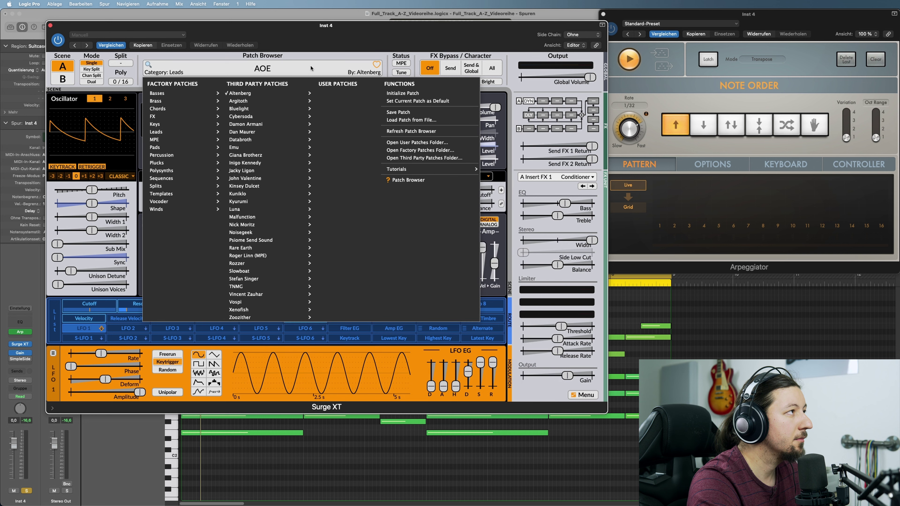
{"action": "mouse_move", "coordinate": [239, 92]}
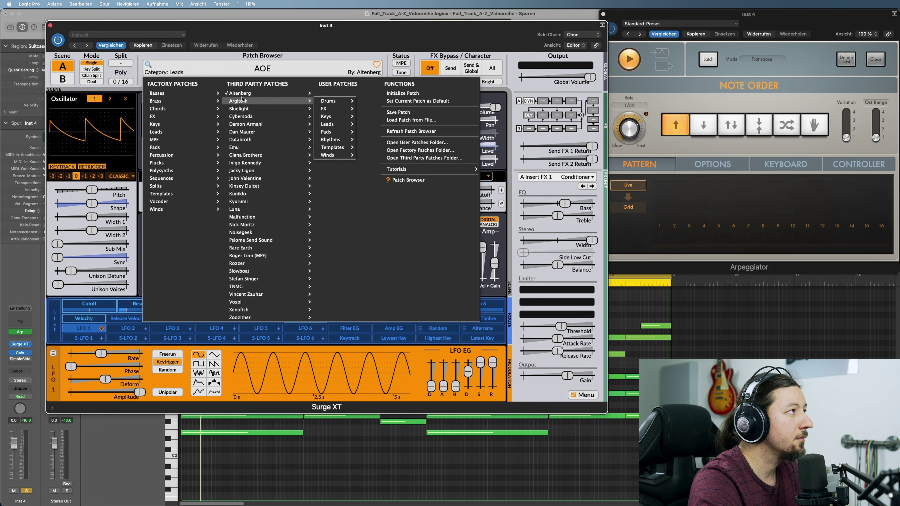
{"action": "mouse_move", "coordinate": [335, 131]}
{"action": "left_click", "coordinate": [365, 140]}
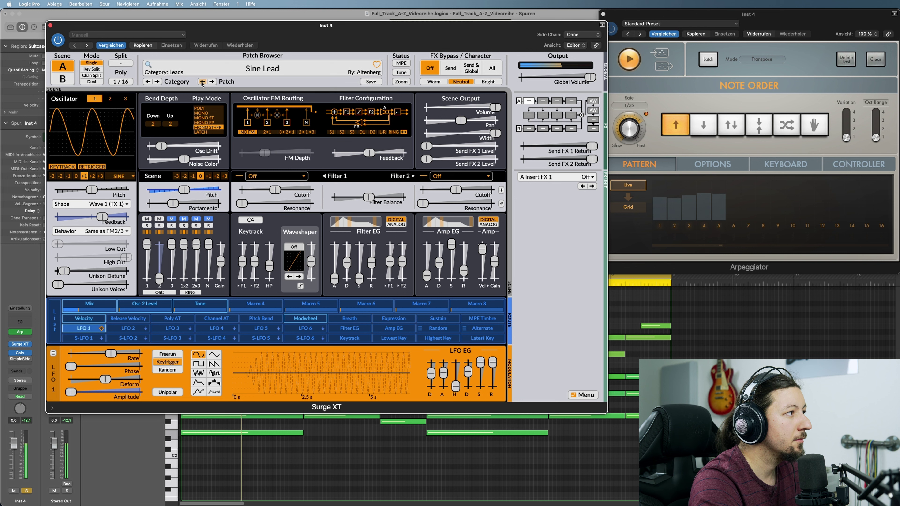
{"action": "left_click", "coordinate": [27, 491]}
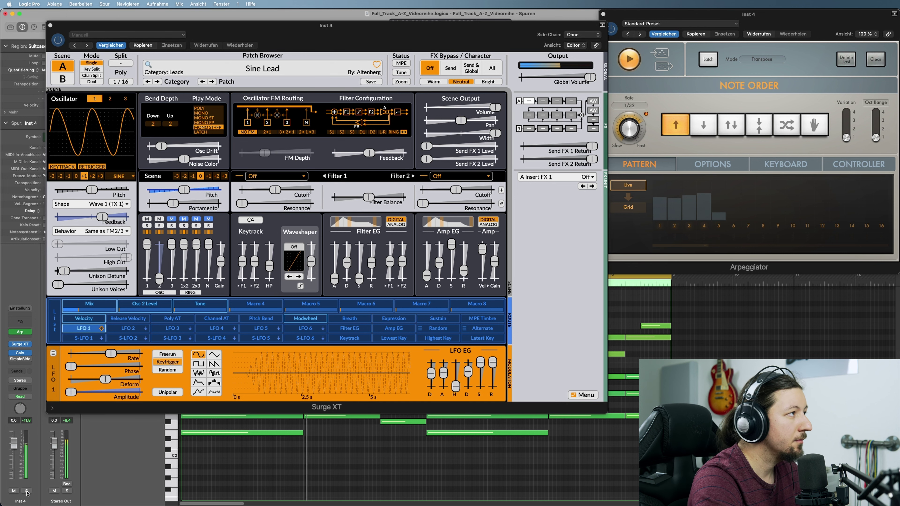
Step: Move the Surge XT window aside and set the arpeggio track's Gain plug-in to -10 dB, with playback running
{"action": "left_click_drag", "start_coordinate": [133, 30], "coordinate": [70, 6]}
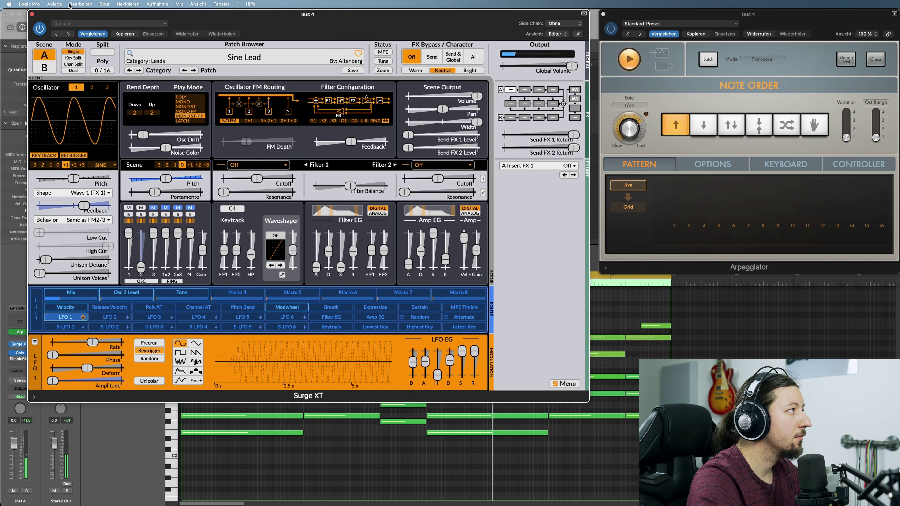
{"action": "left_click", "coordinate": [22, 356]}
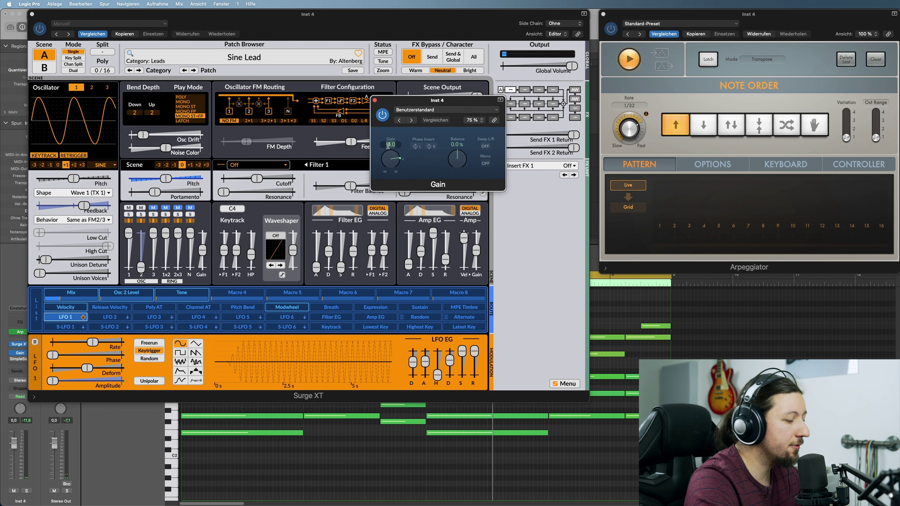
{"action": "type", "text": "-10"}
{"action": "key", "text": "Return"}
{"action": "key", "text": "space"}
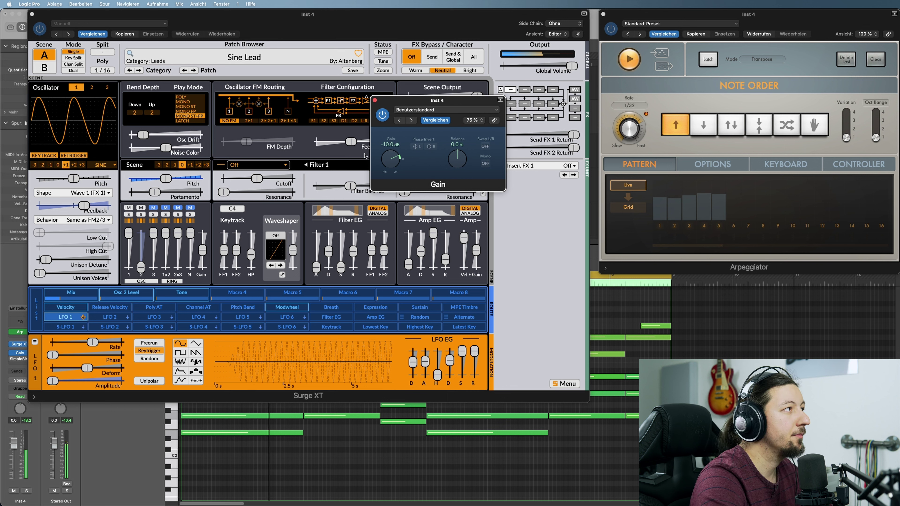
Step: Lower the arpeggio track's gain to -15 dB and move the Surge XT window clear of the tracks
{"action": "double_click", "coordinate": [390, 144]}
{"action": "type", "text": "-15"}
{"action": "key", "text": "Return"}
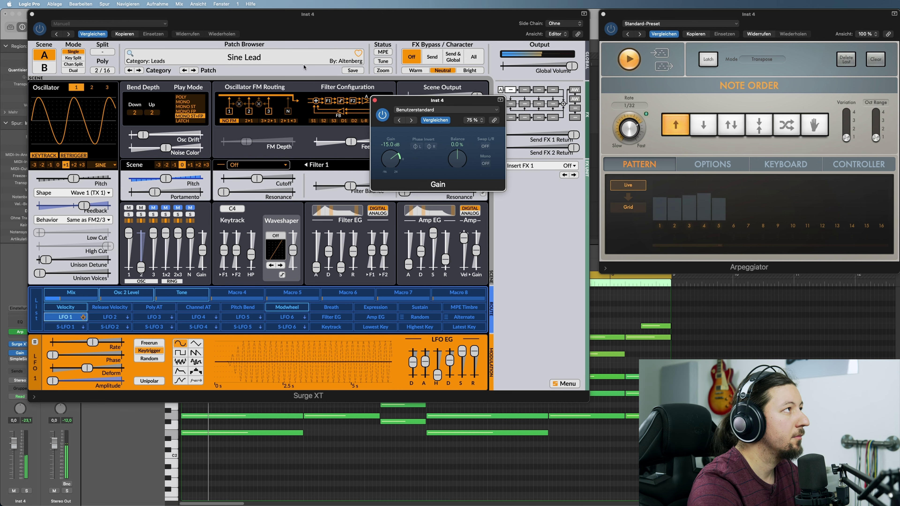
{"action": "left_click_drag", "start_coordinate": [250, 14], "coordinate": [362, 3]}
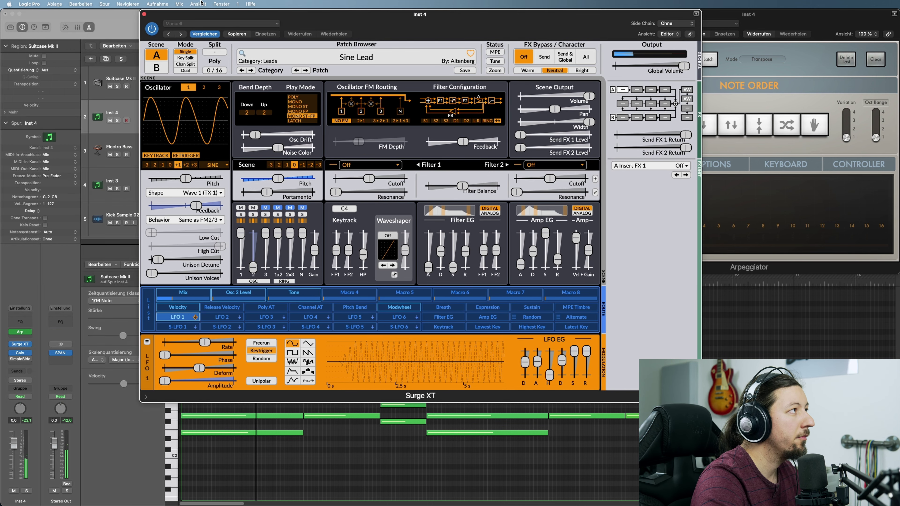
{"action": "left_click_drag", "start_coordinate": [162, 14], "coordinate": [125, 313]}
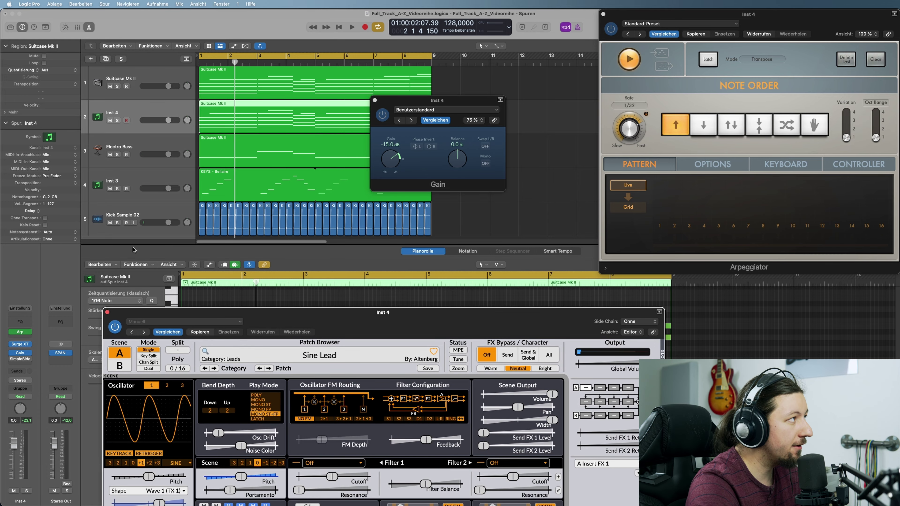
Step: Add a send to Bus 20 on the Inst 3 track
{"action": "left_click", "coordinate": [150, 176]}
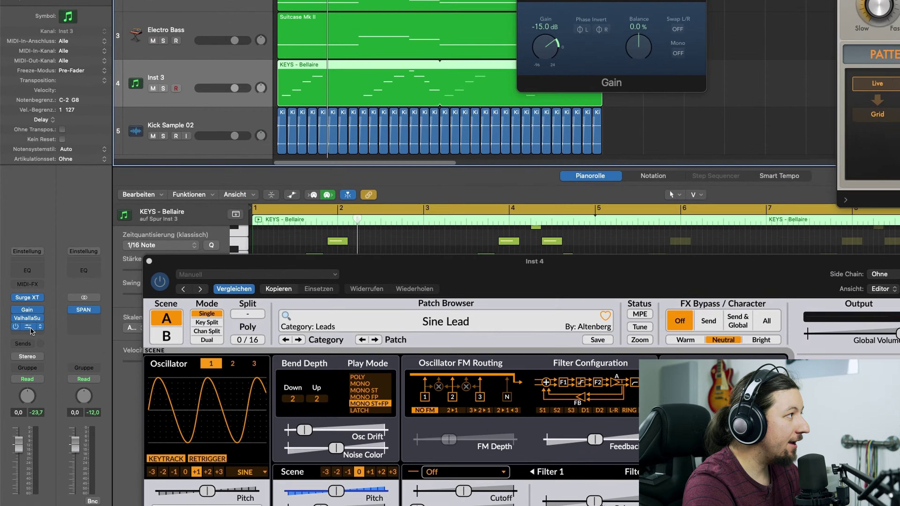
{"action": "mouse_move", "coordinate": [22, 353]}
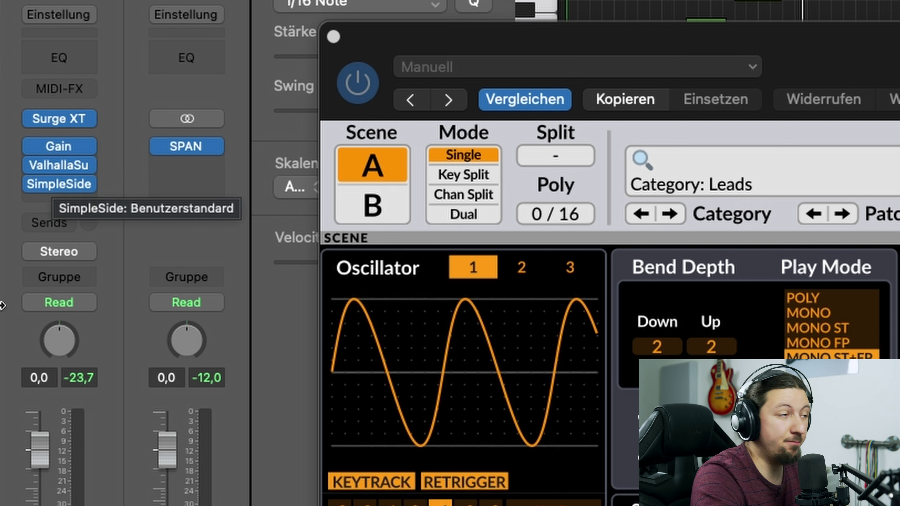
{"action": "left_click", "coordinate": [66, 228]}
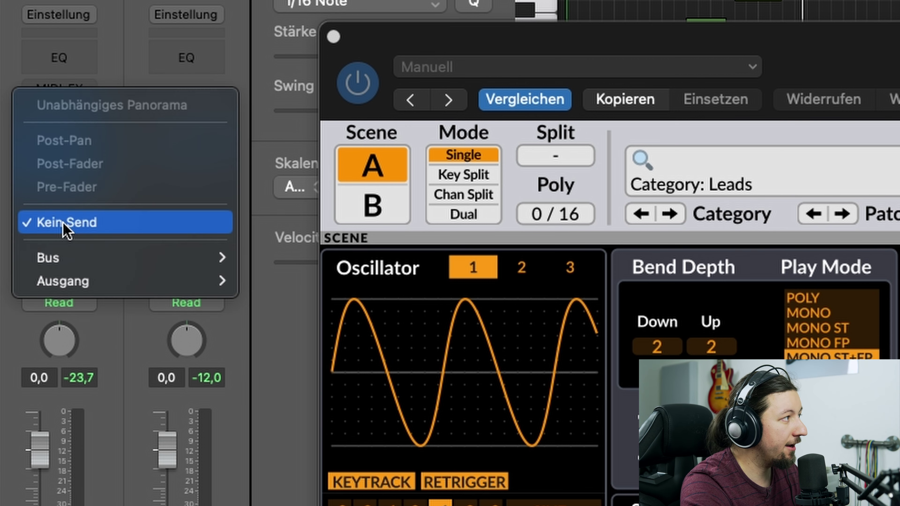
{"action": "mouse_move", "coordinate": [90, 262]}
{"action": "left_click", "coordinate": [335, 172]}
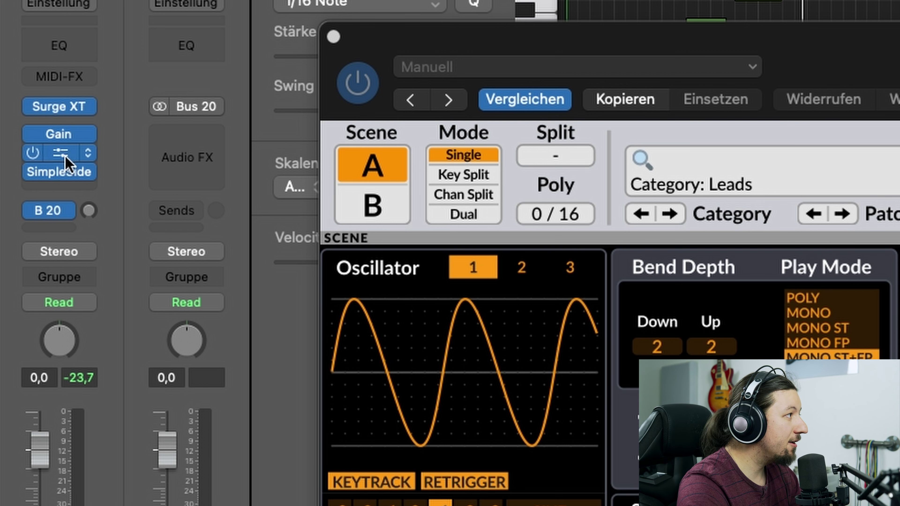
Step: Transfer ValhallaSupermassive from Inst 3 to the Bus 20 aux and place SimpleSide directly after Gain on Inst 3
{"action": "left_click_drag", "start_coordinate": [59, 155], "coordinate": [191, 140]}
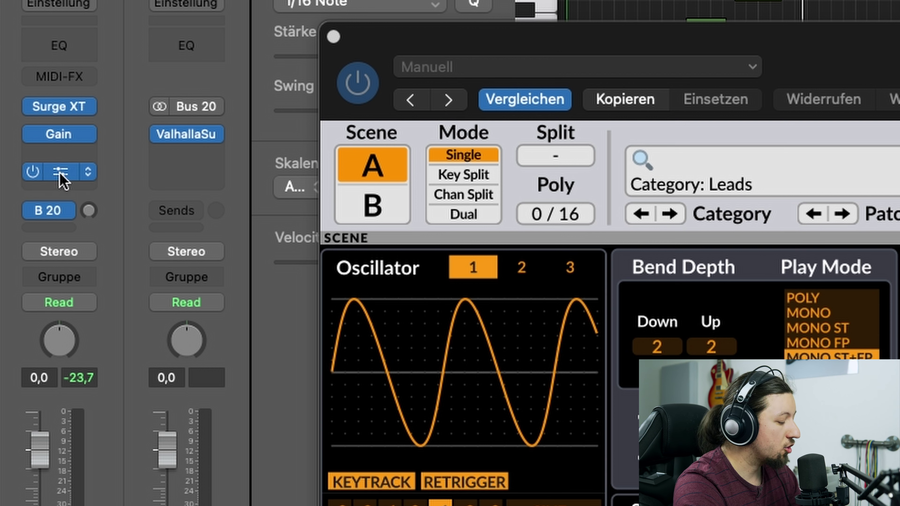
{"action": "left_click", "coordinate": [60, 182]}
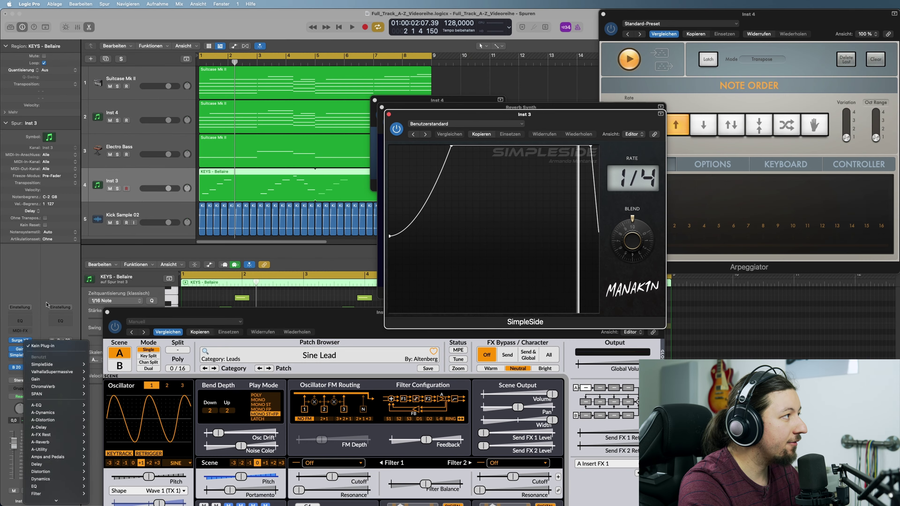
{"action": "key", "text": "Escape"}
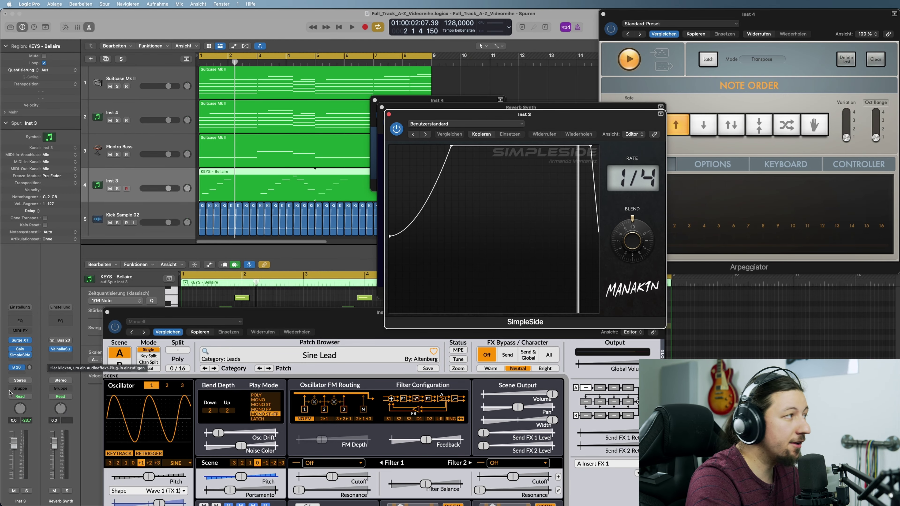
Step: Close the SimpleSide window and raise the ValhallaSupermassive mix on the Reverb Synth aux
{"action": "left_click", "coordinate": [52, 358]}
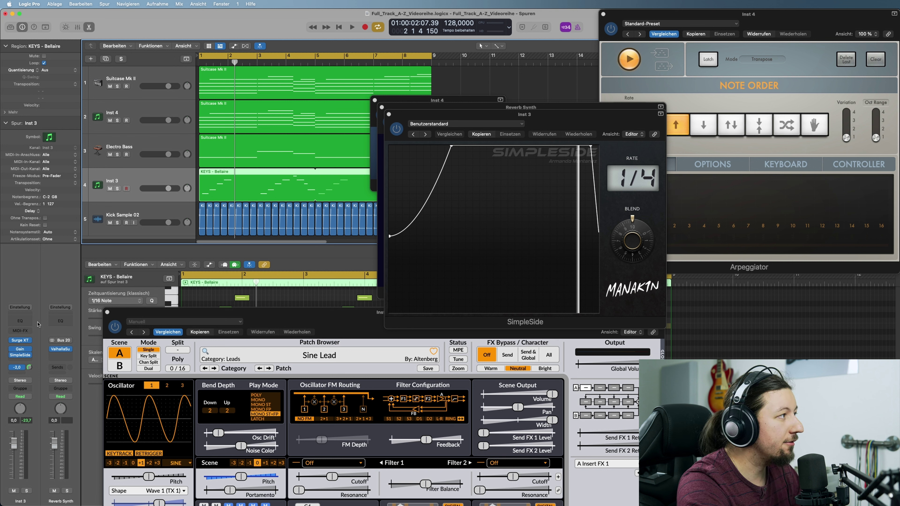
{"action": "left_click", "coordinate": [61, 349]}
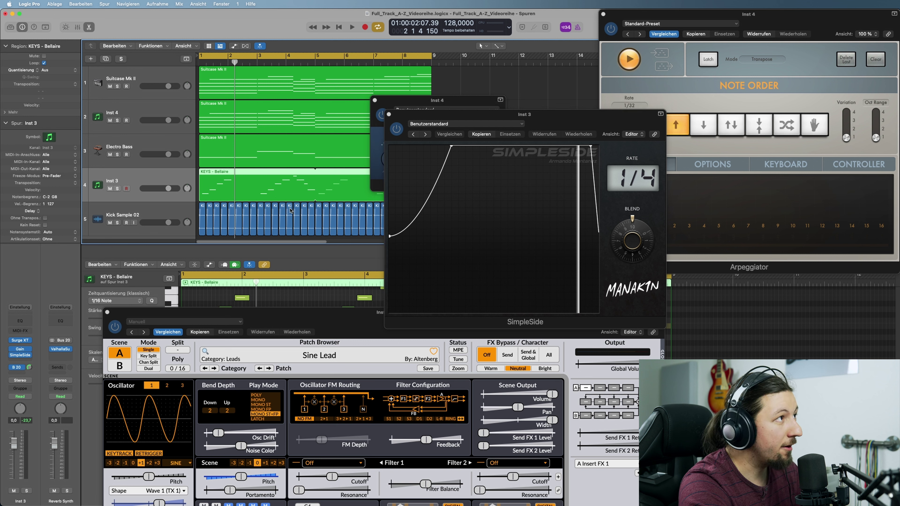
{"action": "left_click", "coordinate": [388, 115]}
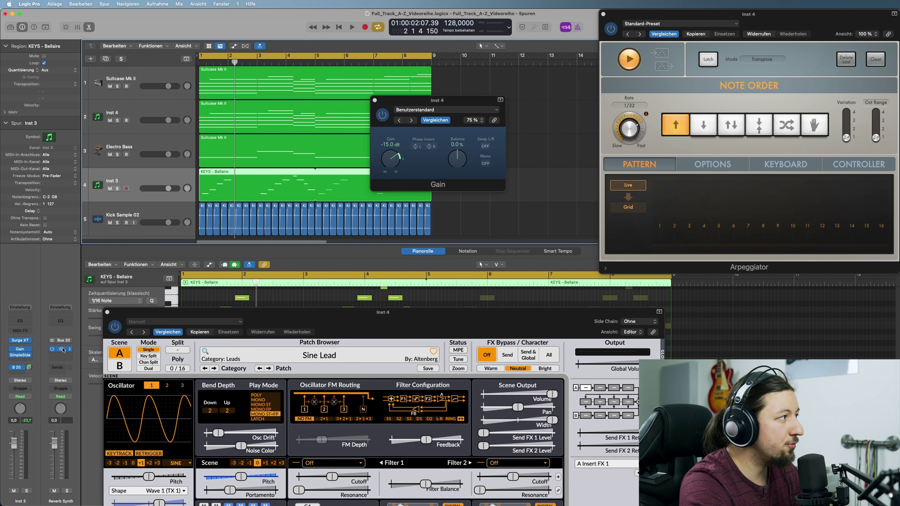
{"action": "left_click", "coordinate": [62, 350]}
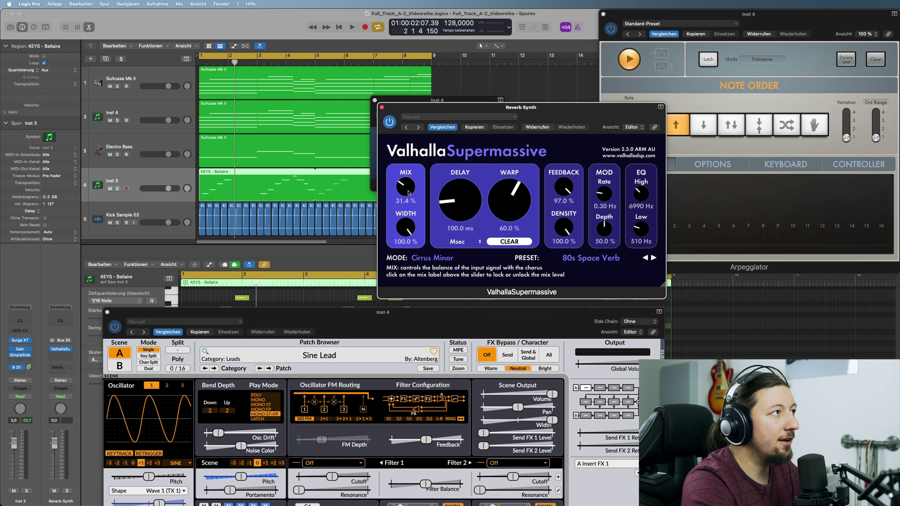
{"action": "left_click_drag", "start_coordinate": [409, 193], "coordinate": [409, 166]}
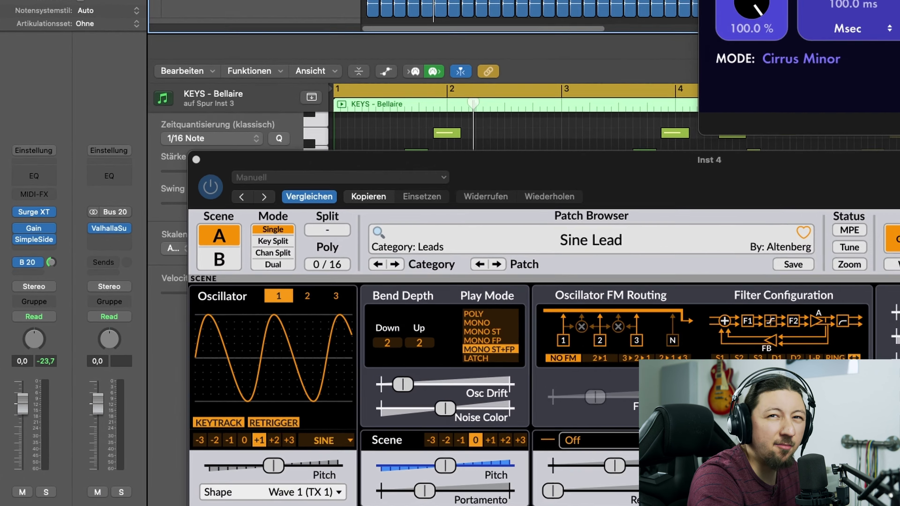
Step: Adjust Inst 3's Bus 20 reverb send level while playing the track soloed and in the full mix
{"action": "key", "text": "s"}
{"action": "key", "text": "space"}
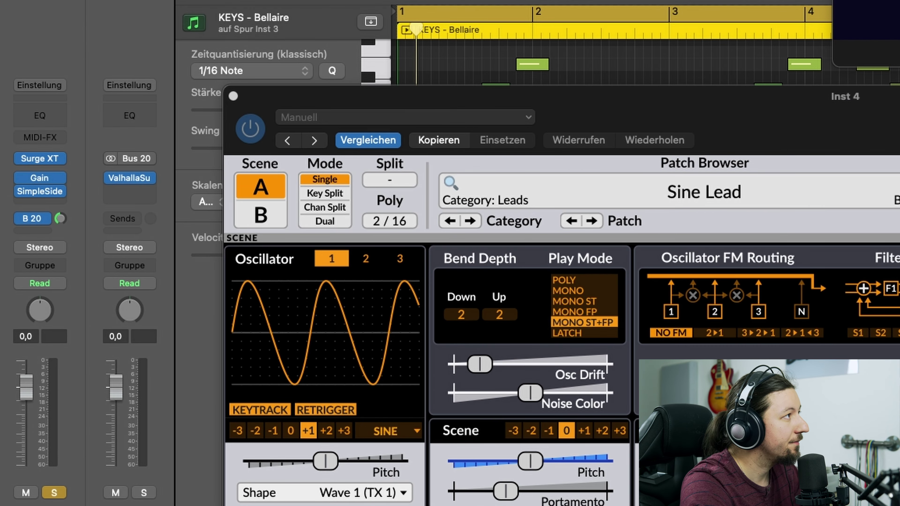
{"action": "left_click_drag", "start_coordinate": [60, 215], "coordinate": [56, 232]}
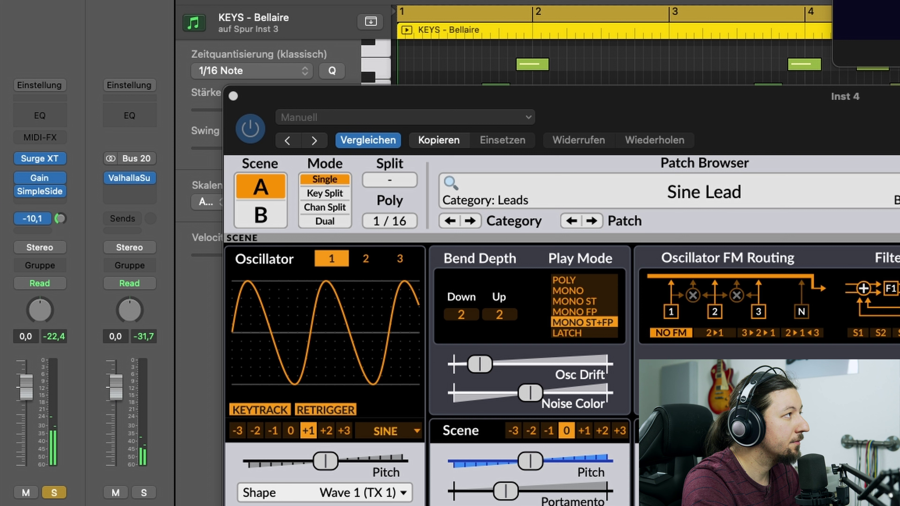
{"action": "key", "text": "s"}
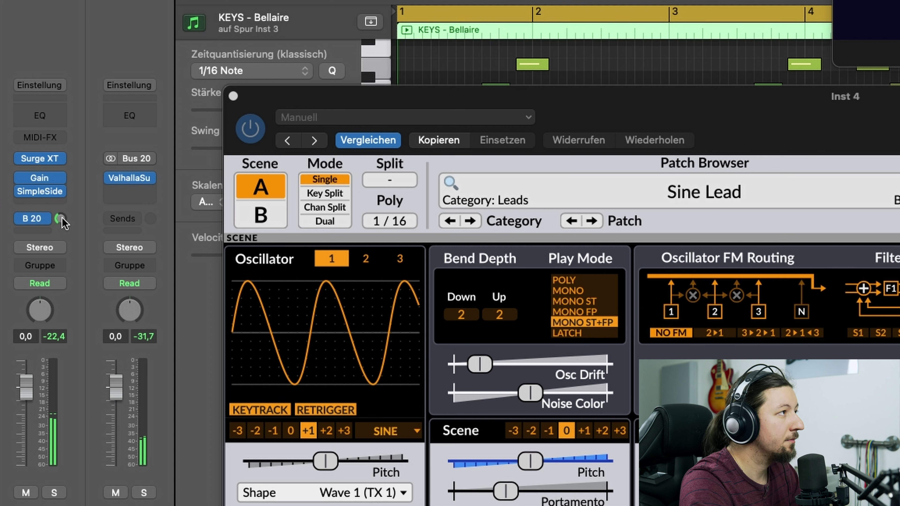
{"action": "left_click_drag", "start_coordinate": [60, 222], "coordinate": [66, 214]}
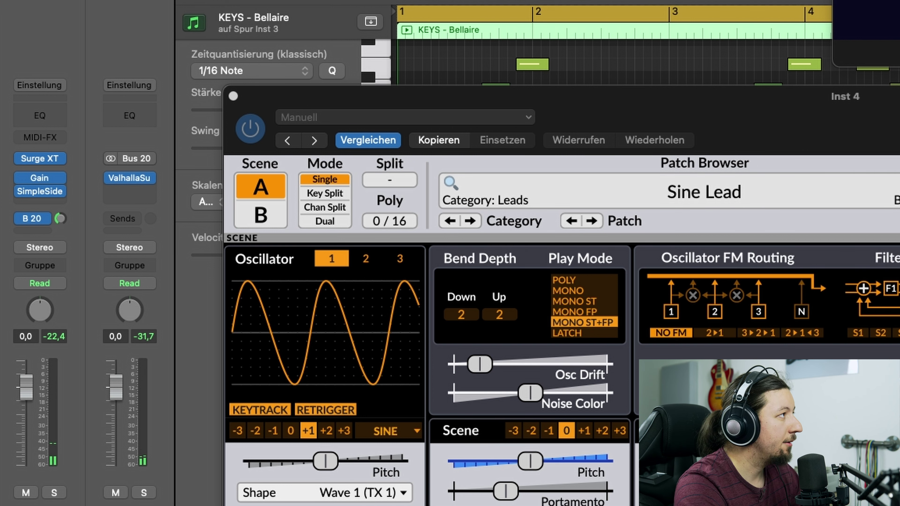
Step: Add a send to Bus 20 (Reverb Synth) on the Inst 4 arpeggio track
{"action": "key", "text": "Down"}
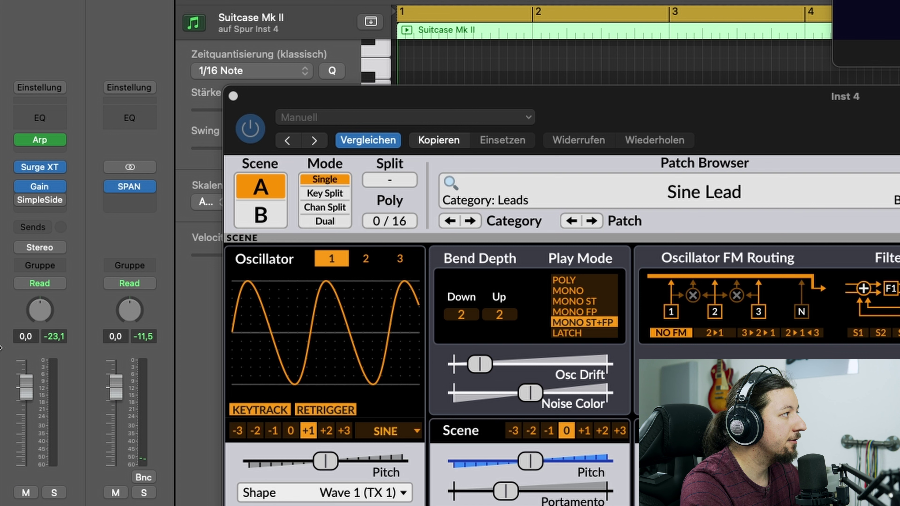
{"action": "left_click", "coordinate": [39, 226]}
{"action": "mouse_move", "coordinate": [55, 253]}
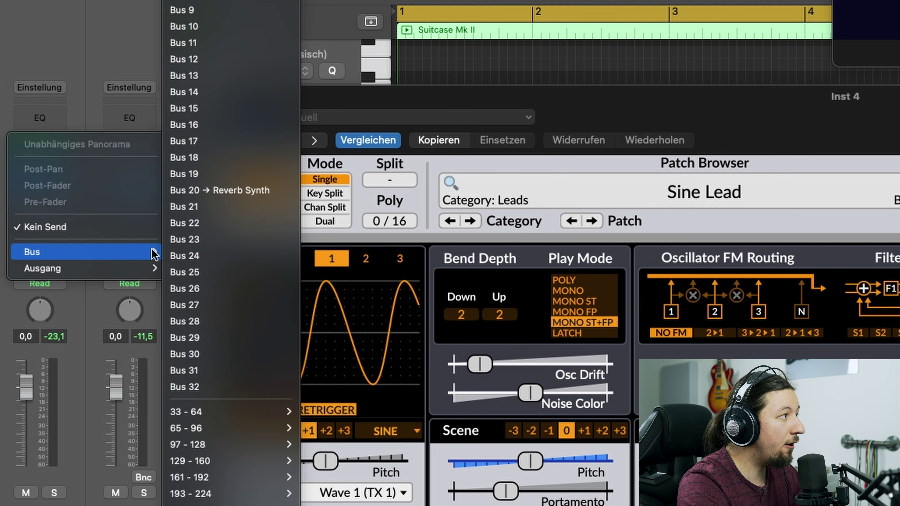
{"action": "left_click", "coordinate": [227, 191]}
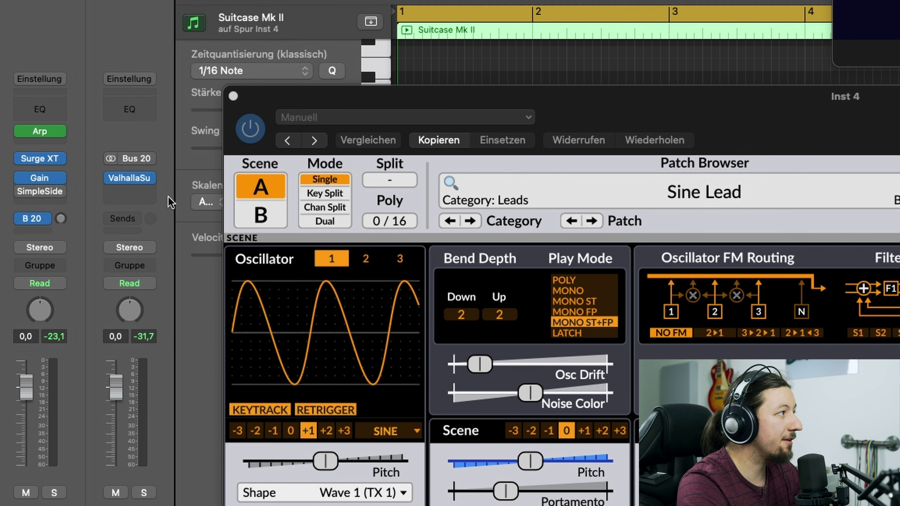
{"action": "mouse_move", "coordinate": [130, 177]}
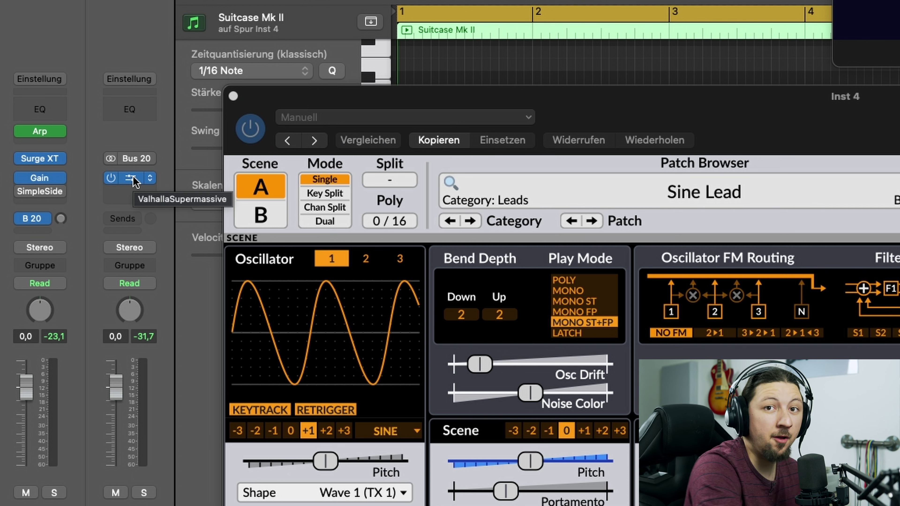
Step: Play the arpeggio track soloed, set its Bus 20 send to about -6.7 dB, and unsolo it
{"action": "key", "text": "space"}
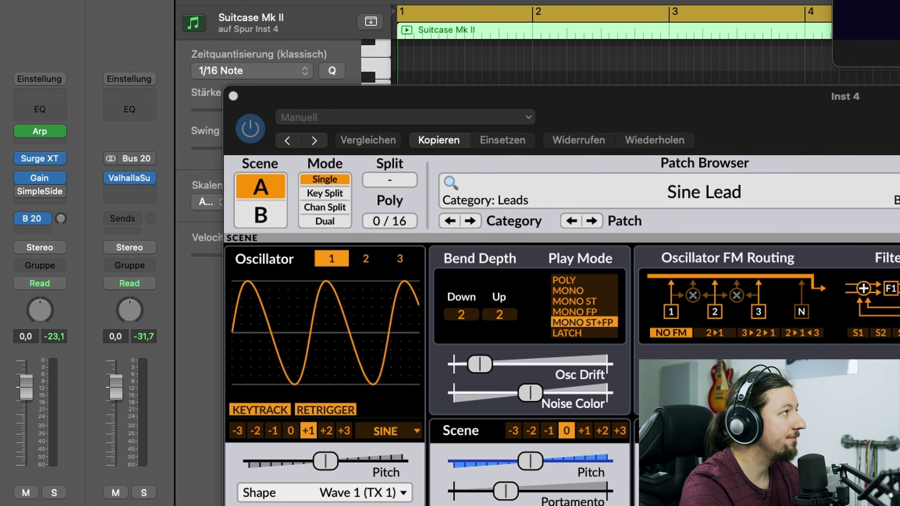
{"action": "left_click", "coordinate": [54, 492]}
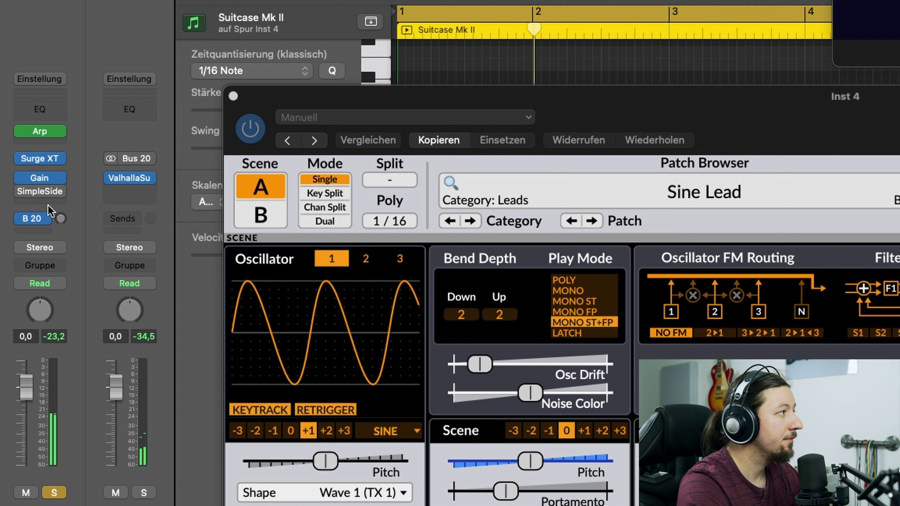
{"action": "left_click_drag", "start_coordinate": [65, 215], "coordinate": [61, 268]}
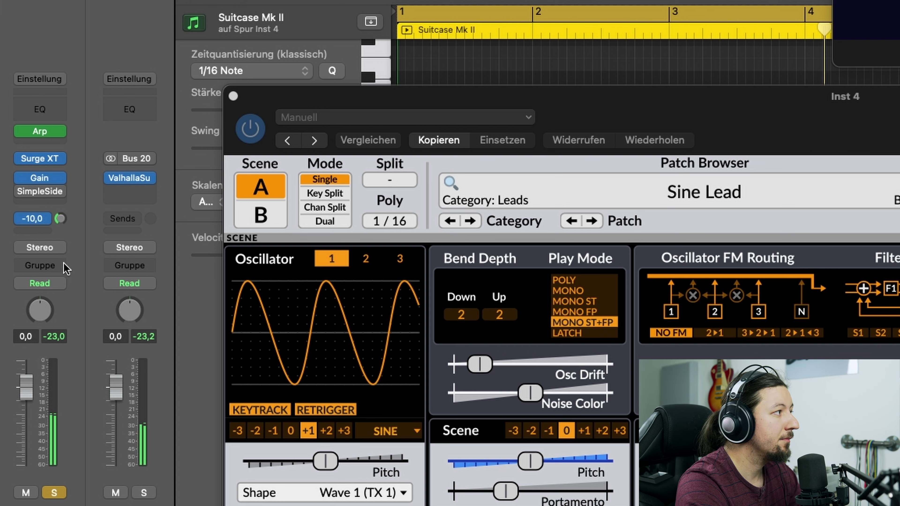
{"action": "key", "text": "s"}
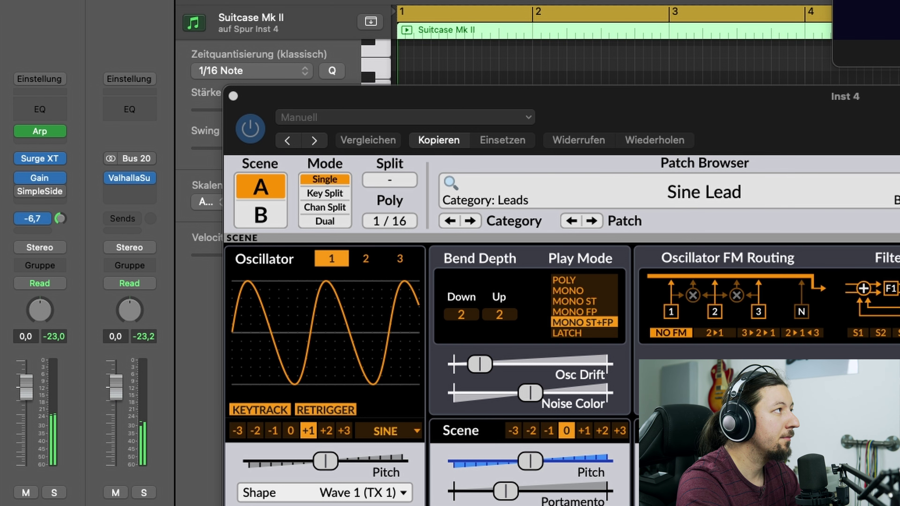
Step: Switch the Arpeggiator's note order to up and down, play it soloed and in the mix, and toggle Inst 4's mute
{"action": "key", "text": "s"}
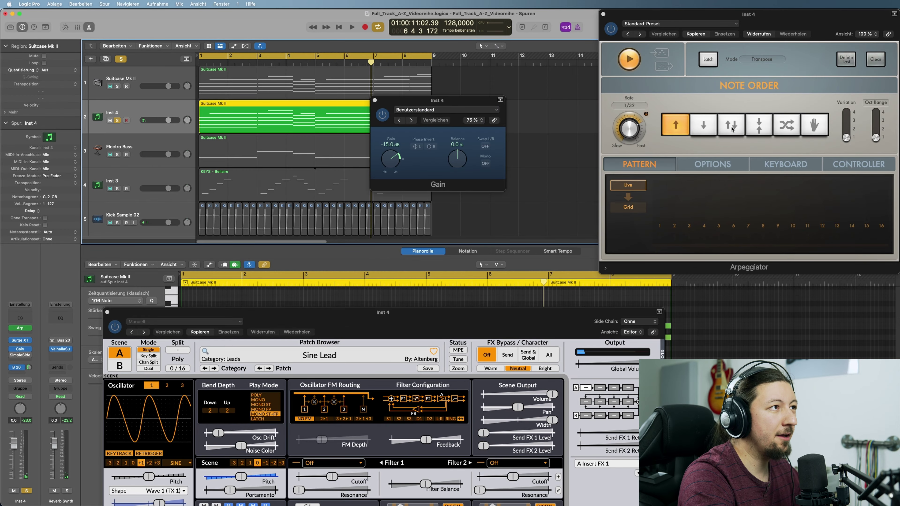
{"action": "left_click", "coordinate": [732, 127]}
{"action": "key", "text": "space"}
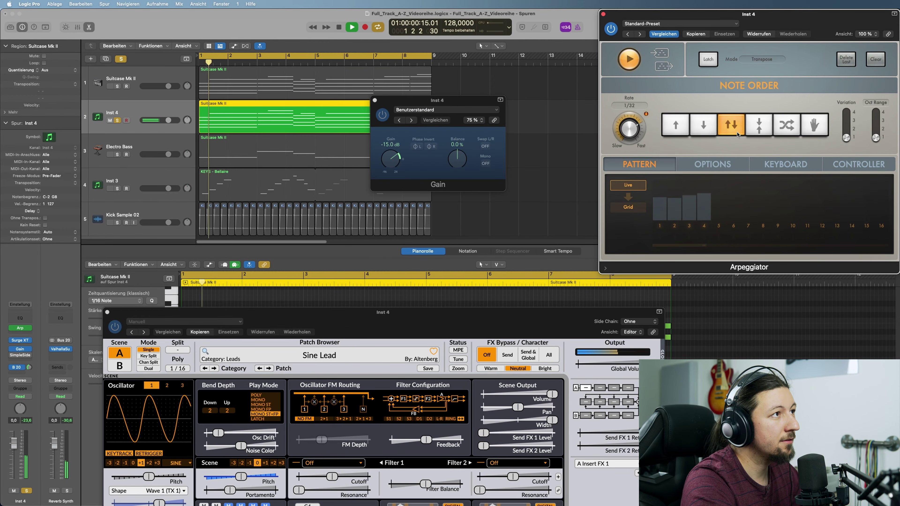
{"action": "key", "text": "s"}
{"action": "left_click", "coordinate": [111, 122]}
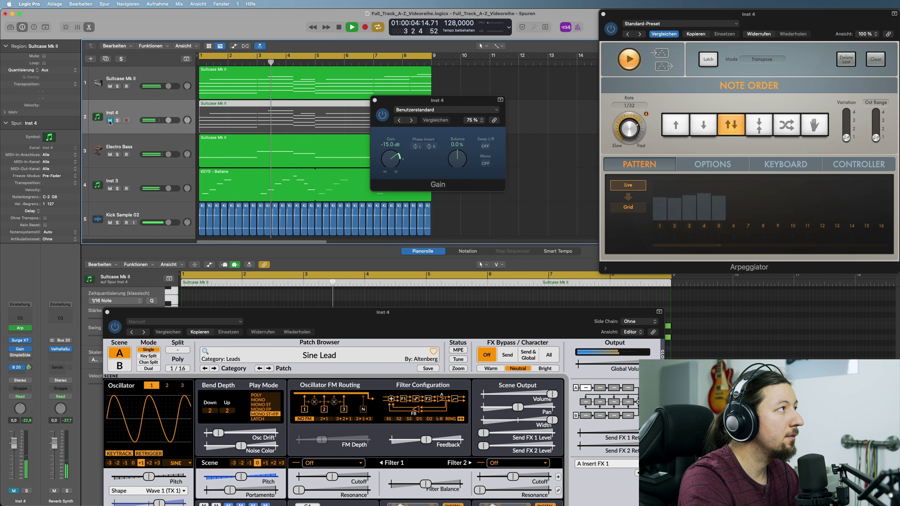
Step: Solo Suitcase Mk II together with Inst 4 and set Inst 4's Gain plug-in to -18 dB
{"action": "left_click", "coordinate": [118, 86]}
{"action": "key", "text": "s"}
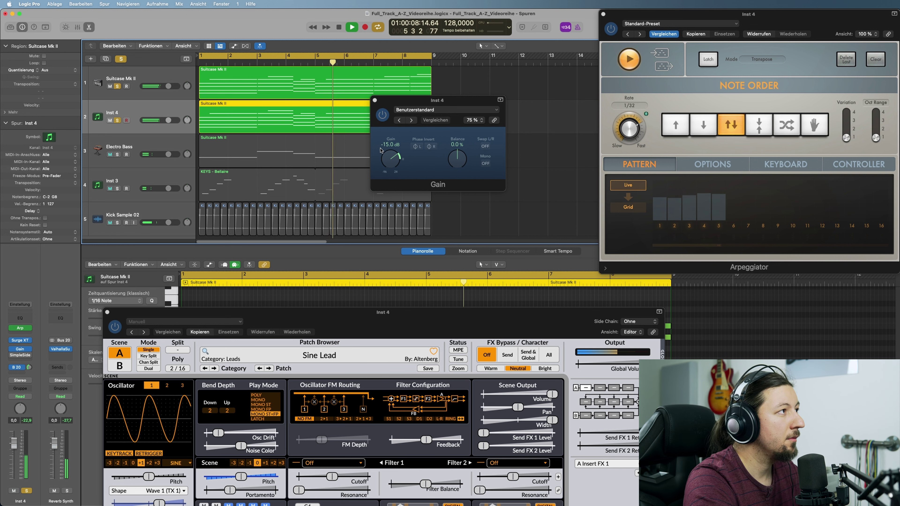
{"action": "double_click", "coordinate": [383, 148]}
{"action": "key", "text": "BackSpace"}
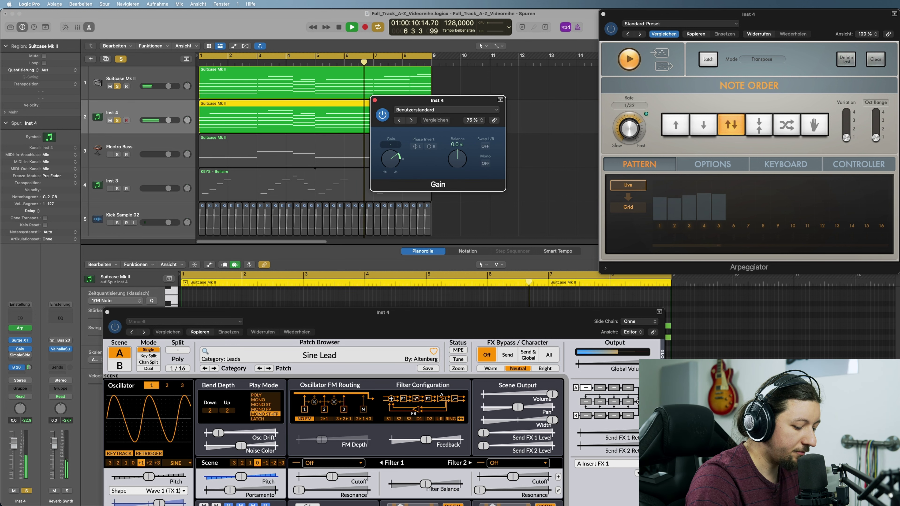
{"action": "type", "text": "-18"}
{"action": "key", "text": "Return"}
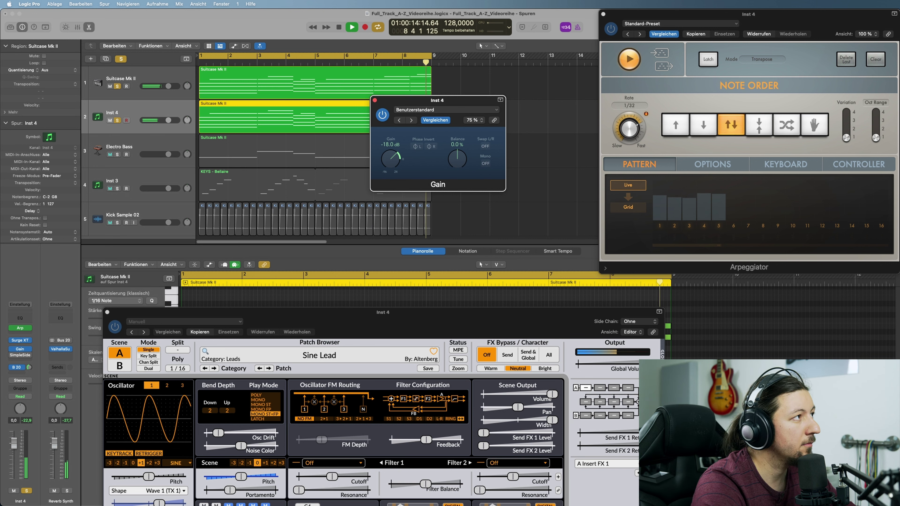
Step: Play the outside-in, down and up note orders, set the Arpeggiator rate to 1/16, and play the up/down order
{"action": "left_click", "coordinate": [759, 124]}
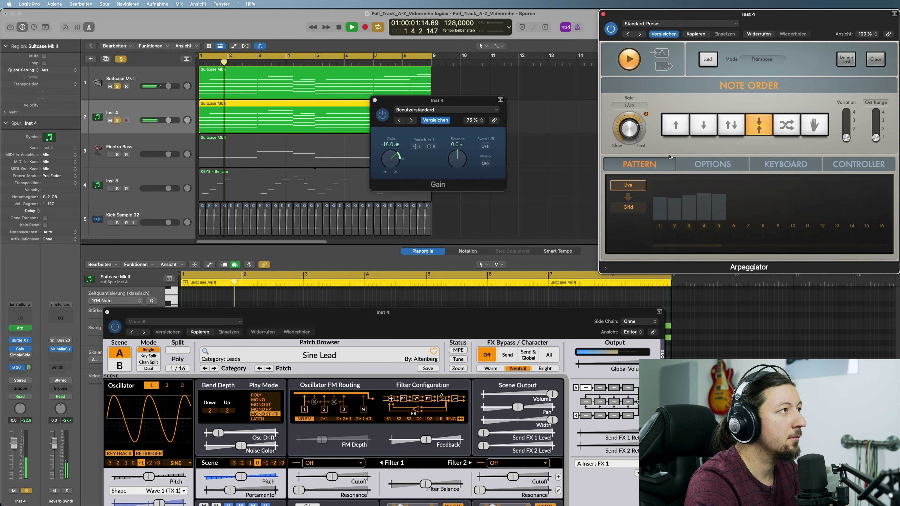
{"action": "left_click", "coordinate": [703, 124]}
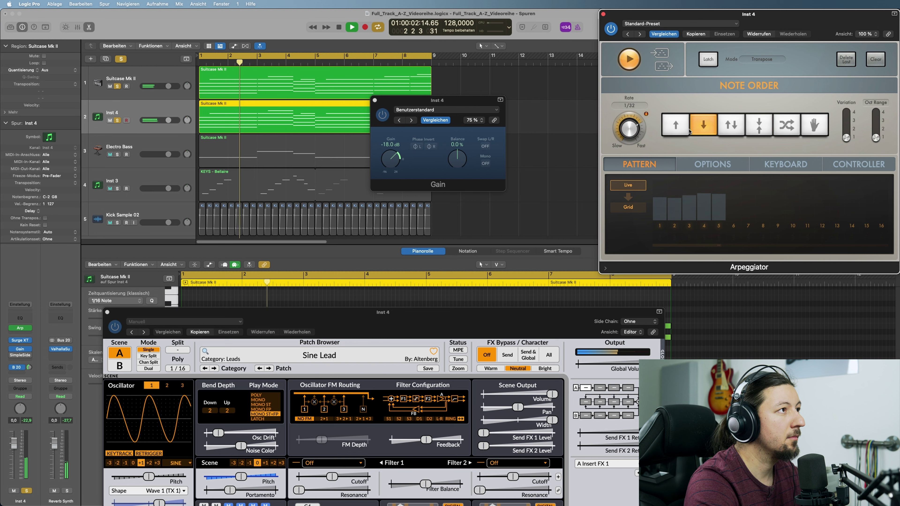
{"action": "left_click", "coordinate": [675, 130]}
{"action": "key", "text": "space"}
{"action": "left_click_drag", "start_coordinate": [639, 135], "coordinate": [627, 132]}
{"action": "key", "text": "space"}
{"action": "left_click", "coordinate": [730, 125]}
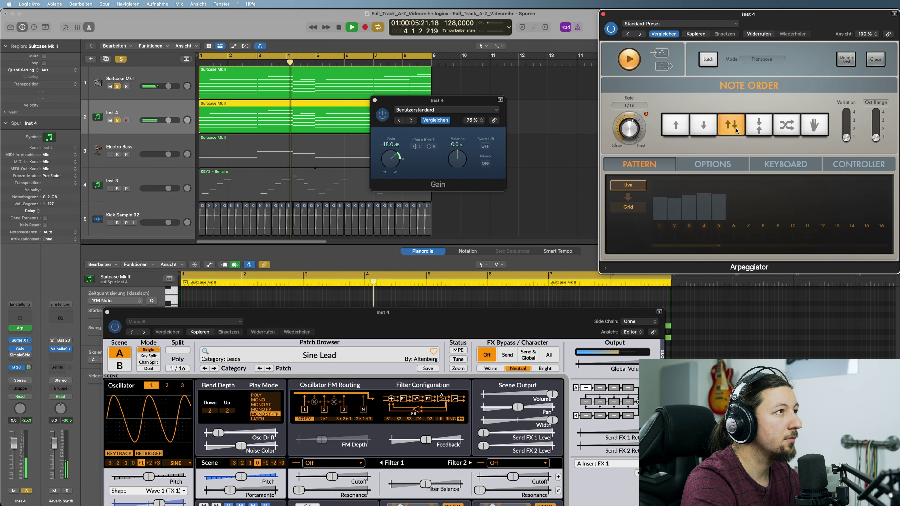
{"action": "key", "text": "space"}
Step: Play the outside-in and down note orders at the 1/16 rate and switch the Arpeggiator to the up order
{"action": "left_click", "coordinate": [760, 130]}
{"action": "key", "text": "space"}
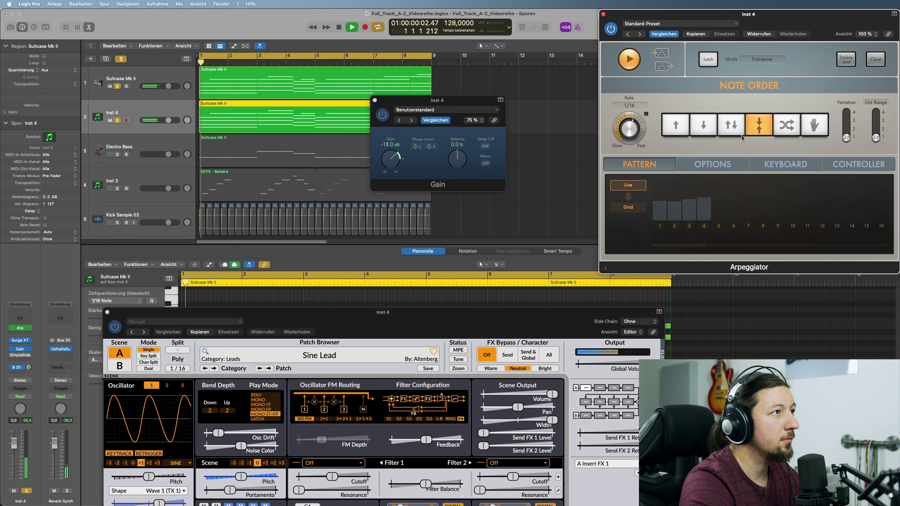
{"action": "left_click", "coordinate": [703, 125]}
{"action": "key", "text": "space"}
{"action": "key", "text": "space"}
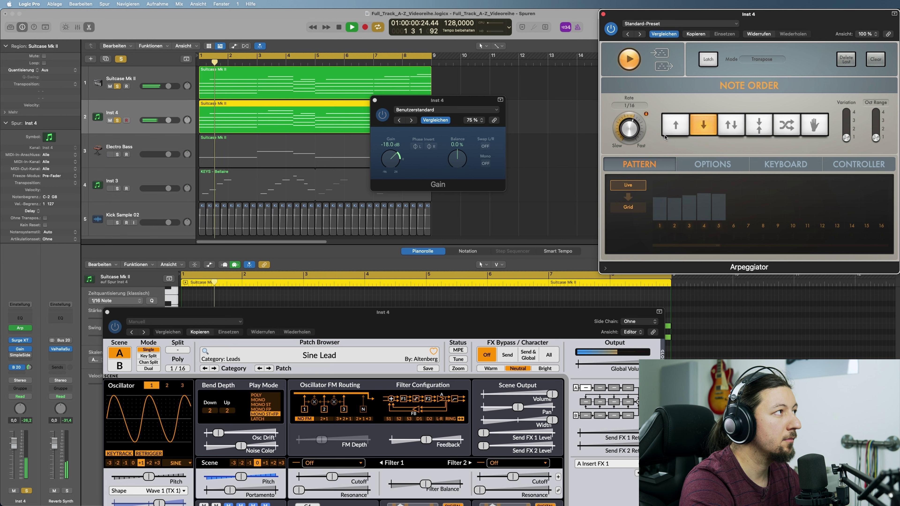
{"action": "left_click", "coordinate": [675, 125]}
Step: Try Arpeggiator rates of 1/8 Triplet and 1/8 during playback and return the rate to 1/16
{"action": "left_click_drag", "start_coordinate": [630, 123], "coordinate": [632, 132]}
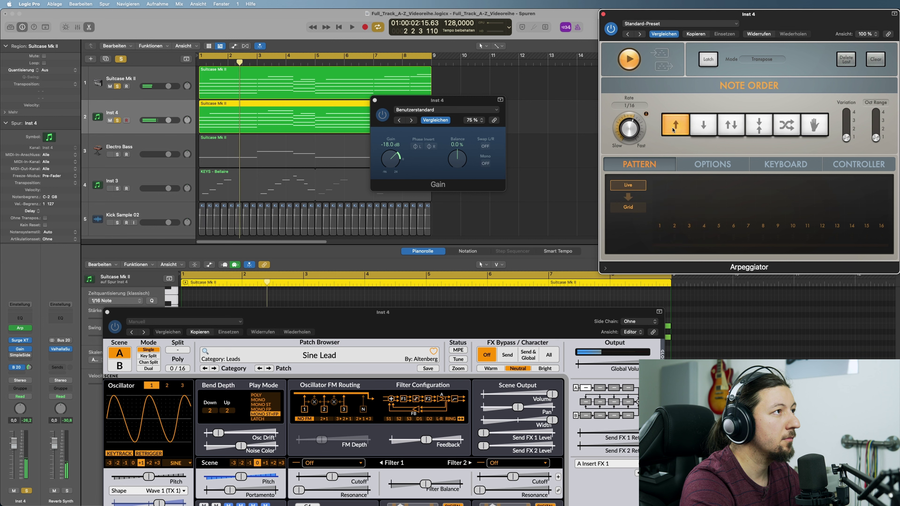
{"action": "key", "text": "space"}
{"action": "key", "text": "space"}
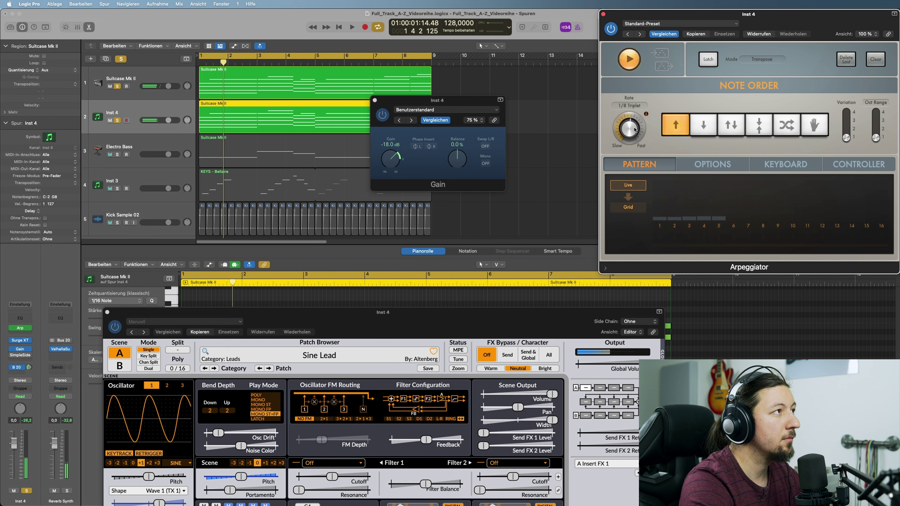
{"action": "key", "text": "space"}
{"action": "left_click_drag", "start_coordinate": [634, 131], "coordinate": [637, 134]}
{"action": "key", "text": "space"}
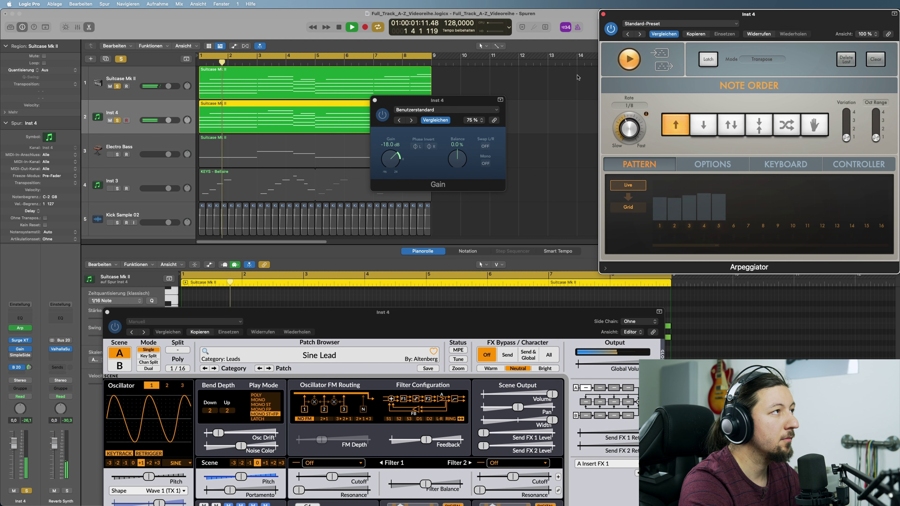
{"action": "left_click_drag", "start_coordinate": [636, 132], "coordinate": [636, 128]}
{"action": "key", "text": "space"}
{"action": "key", "text": "space"}
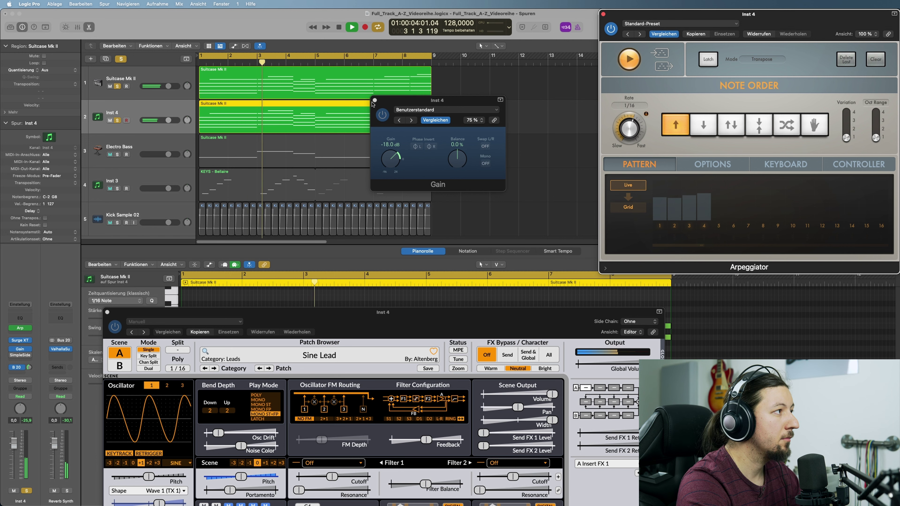
Step: Browse to the Argitoth Leads patches in Surge XT and play Earmelt Saw, Garbage Man and Screaming Saw
{"action": "left_click_drag", "start_coordinate": [138, 326], "coordinate": [106, 99]}
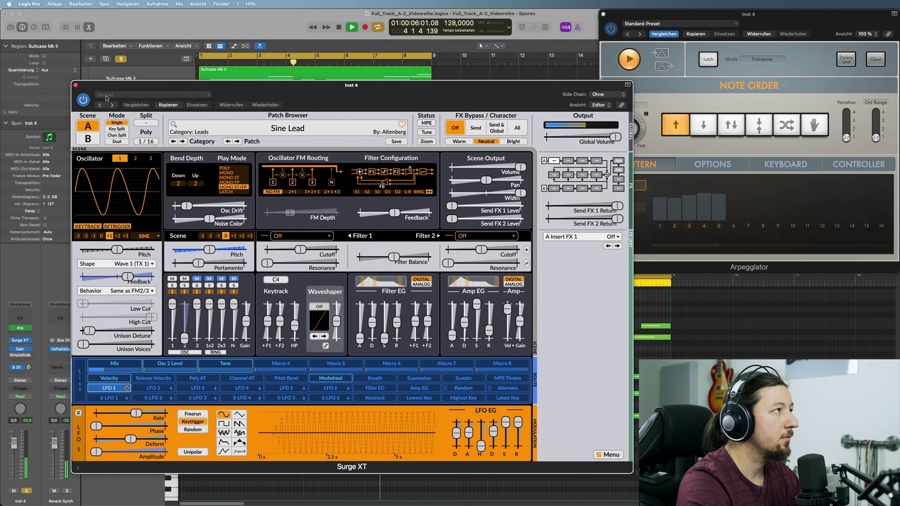
{"action": "left_click", "coordinate": [229, 141]}
{"action": "left_click", "coordinate": [288, 128]}
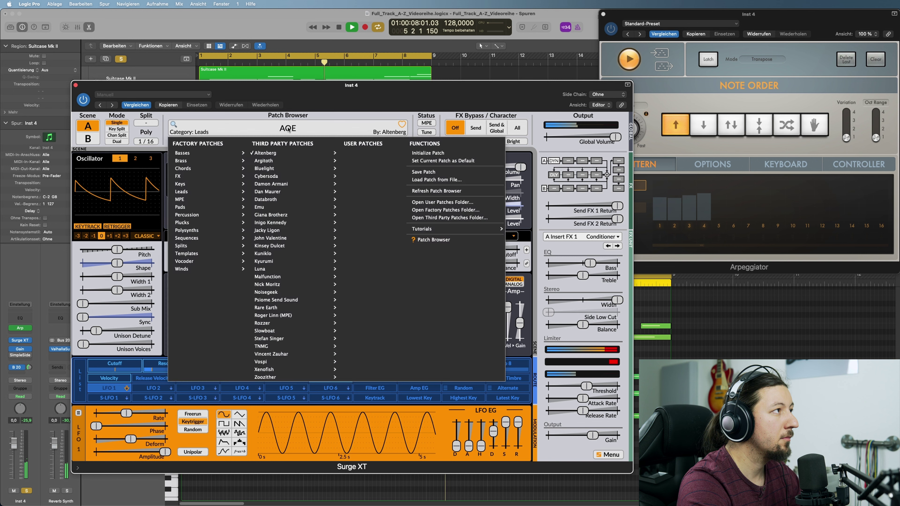
{"action": "mouse_move", "coordinate": [319, 160]}
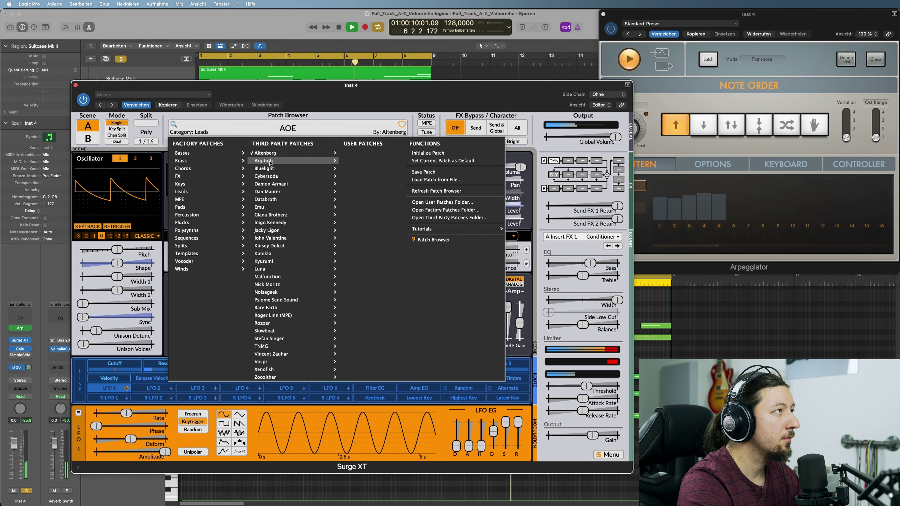
{"action": "mouse_move", "coordinate": [362, 199]}
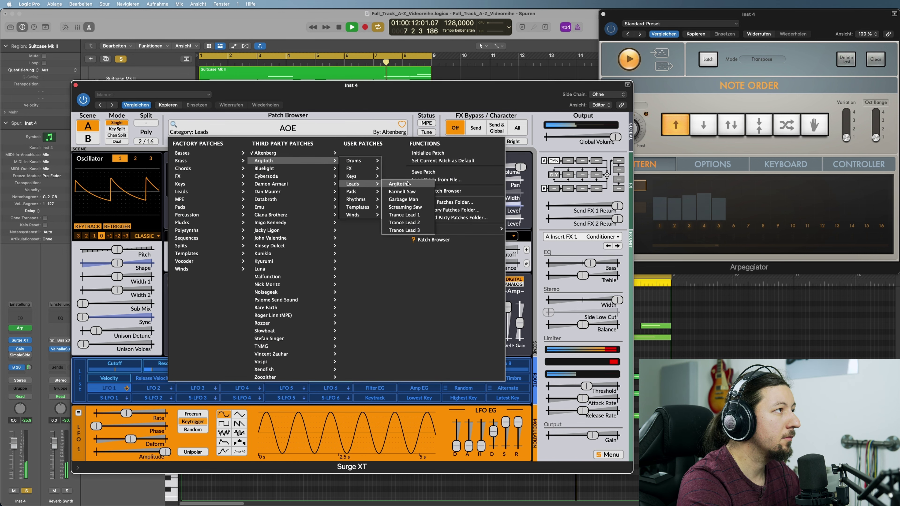
{"action": "left_click", "coordinate": [401, 185]}
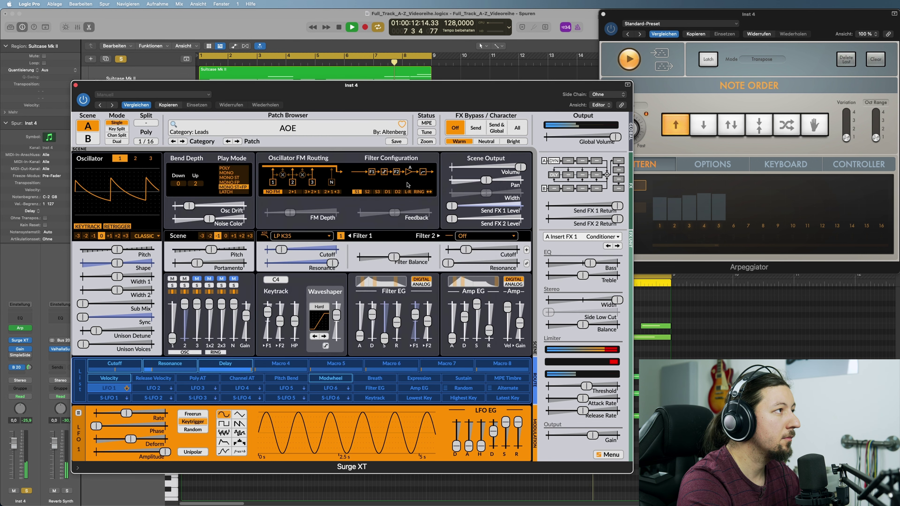
{"action": "left_click", "coordinate": [236, 141]}
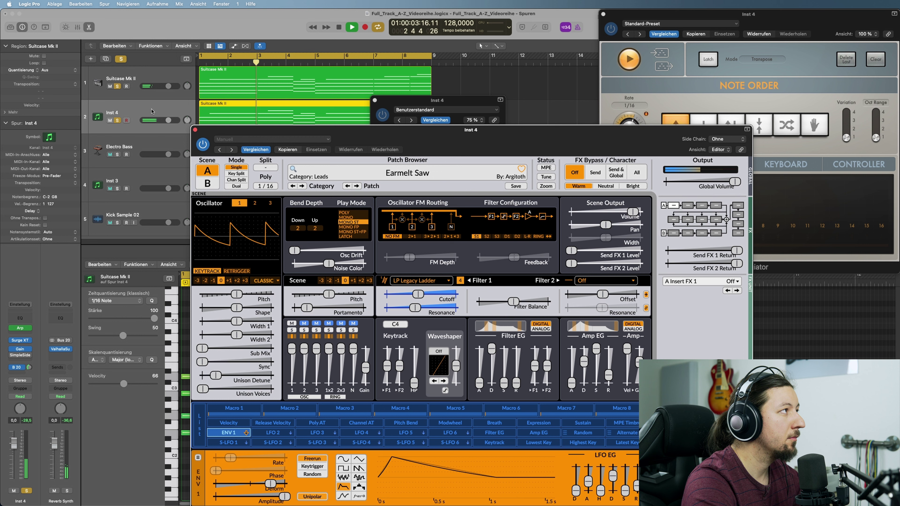
{"action": "left_click", "coordinate": [357, 186]}
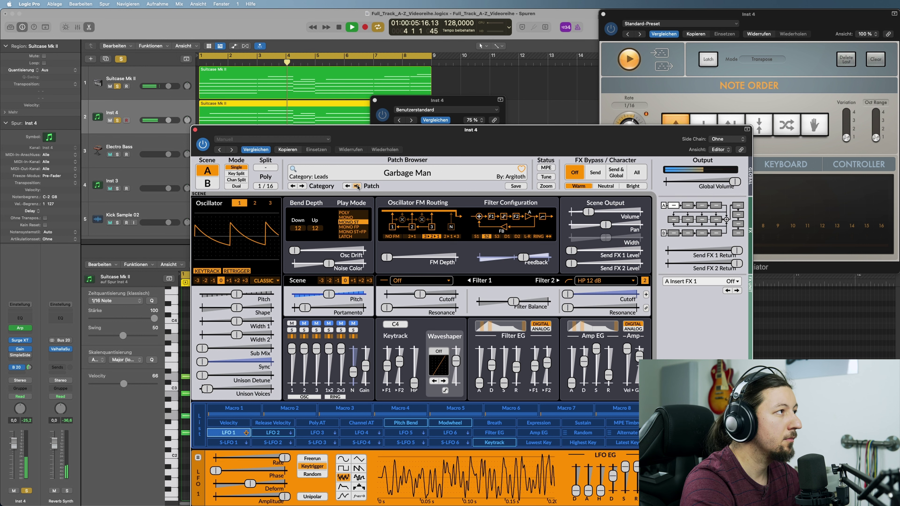
{"action": "left_click", "coordinate": [357, 187]}
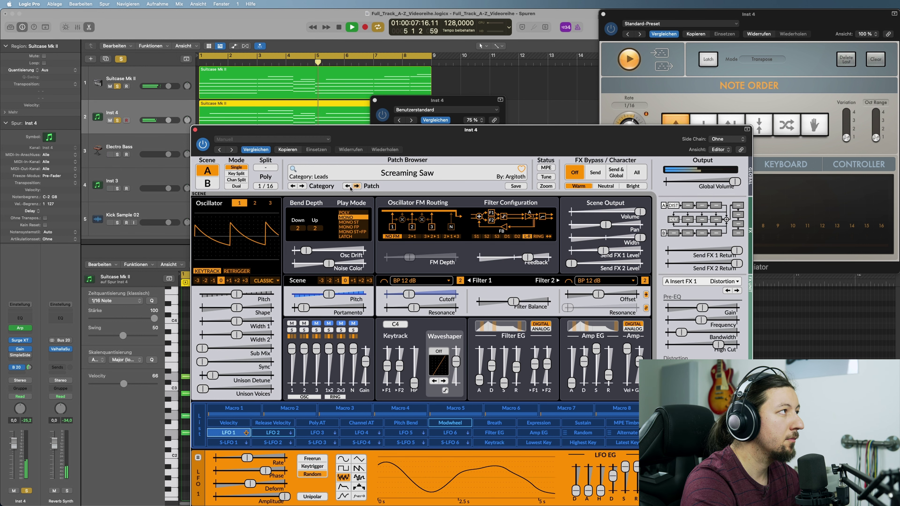
Step: Unsolo Suitcase Mk II and load the Trance Lead 1 patch on Inst 4's Surge XT
{"action": "left_click", "coordinate": [117, 87]}
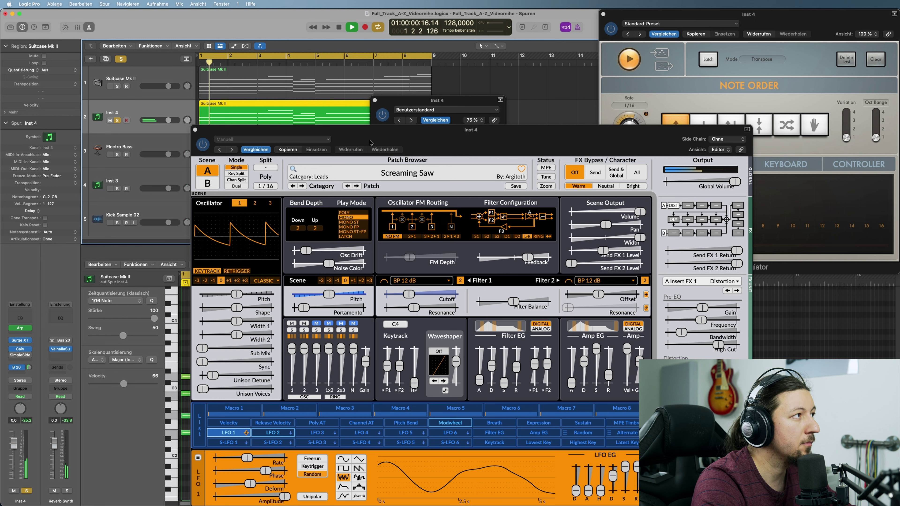
{"action": "left_click", "coordinate": [357, 186]}
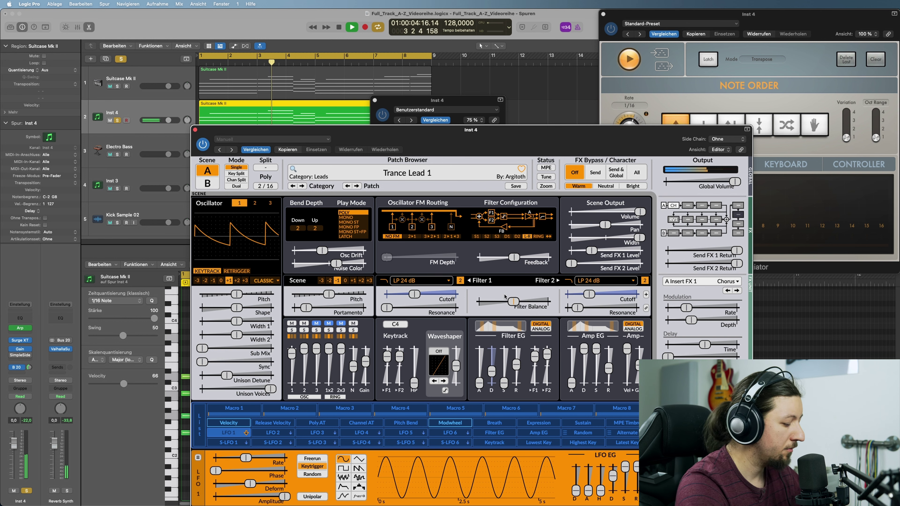
{"action": "left_click_drag", "start_coordinate": [425, 130], "coordinate": [361, 68]}
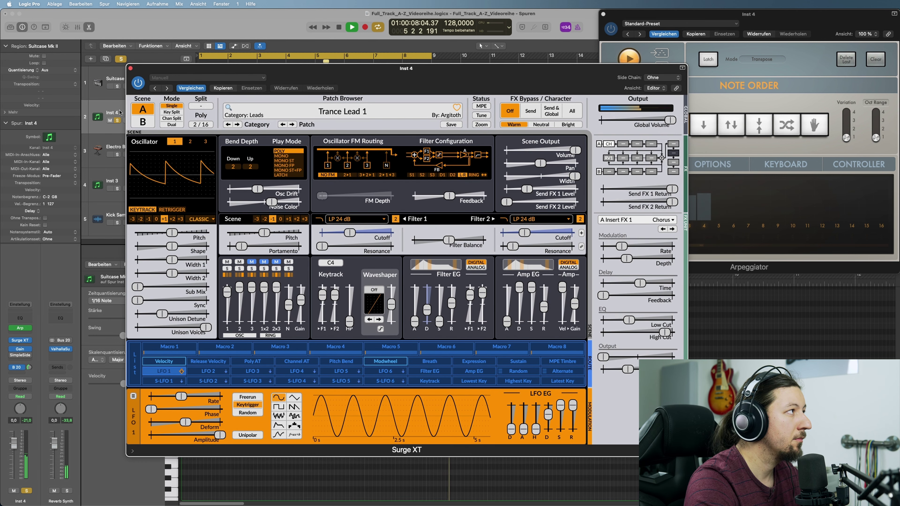
{"action": "left_click", "coordinate": [118, 87]}
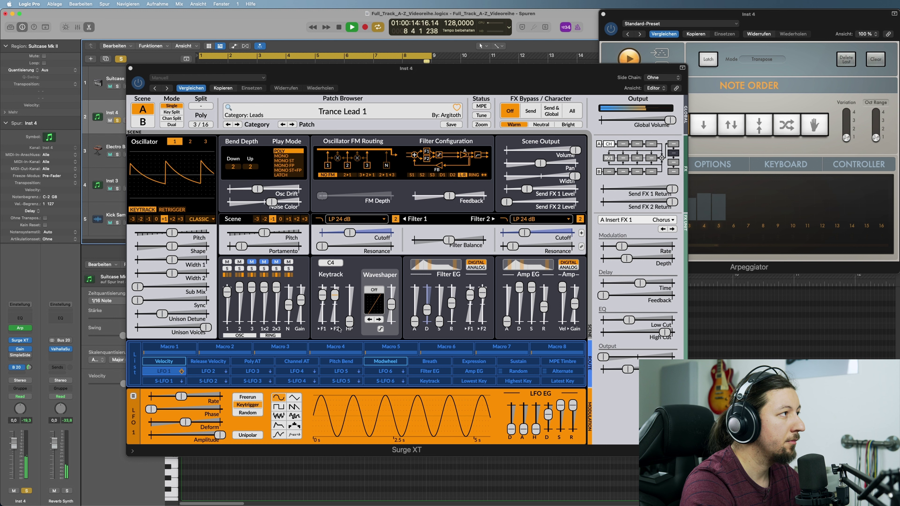
Step: Try different Filter 1 and Filter 2 cutoffs on Trance Lead 1, and close Inst 4's Surge XT and Gain windows
{"action": "mouse_move", "coordinate": [350, 232]}
{"action": "left_mouse_down"}
{"action": "mouse_move", "coordinate": [386, 232]}
{"action": "mouse_move", "coordinate": [356, 233]}
{"action": "left_mouse_up"}
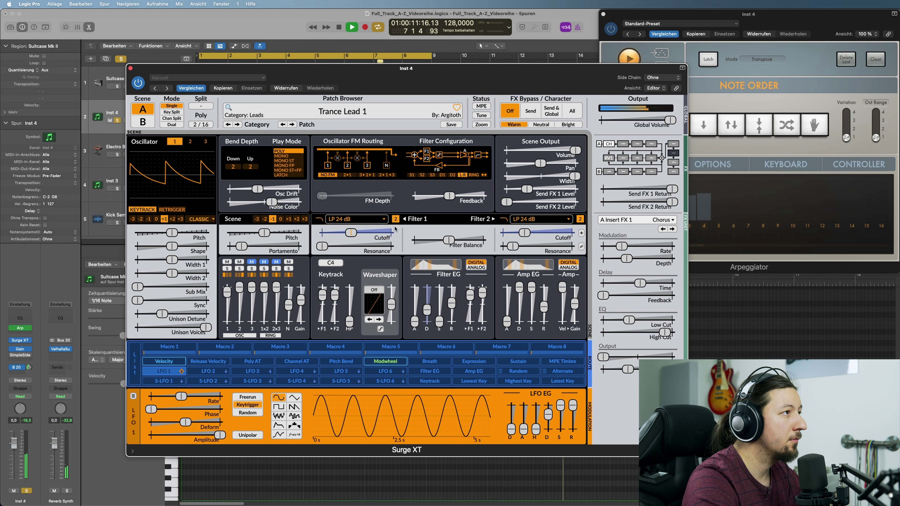
{"action": "mouse_move", "coordinate": [520, 233]}
{"action": "left_click_drag", "start_coordinate": [520, 234], "coordinate": [563, 232]}
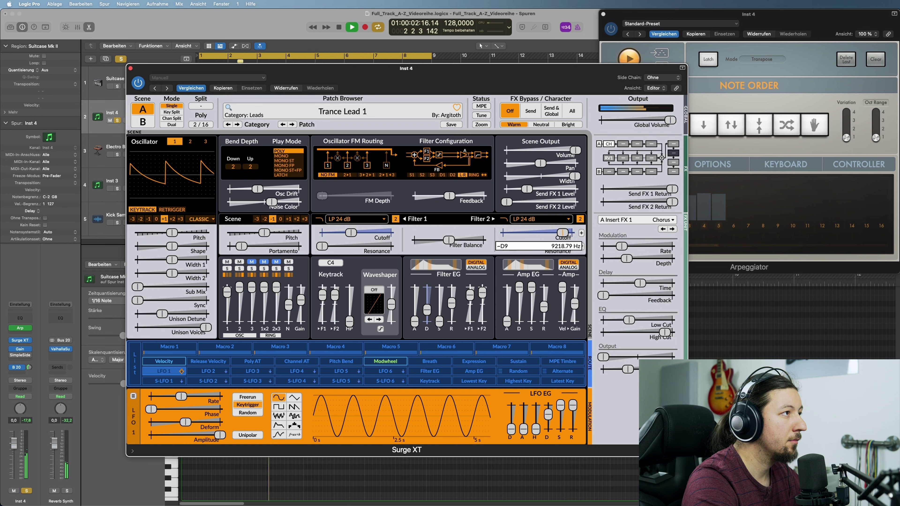
{"action": "left_click_drag", "start_coordinate": [536, 233], "coordinate": [524, 233]}
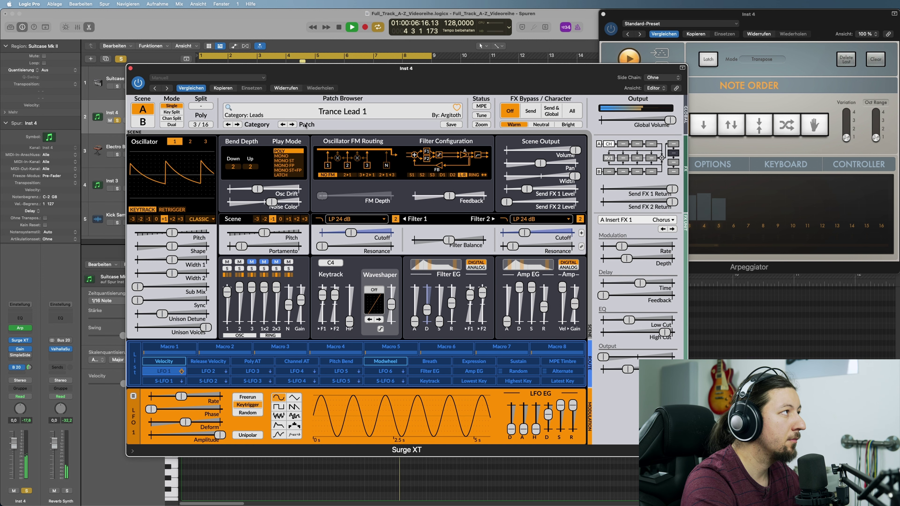
{"action": "left_click", "coordinate": [130, 68]}
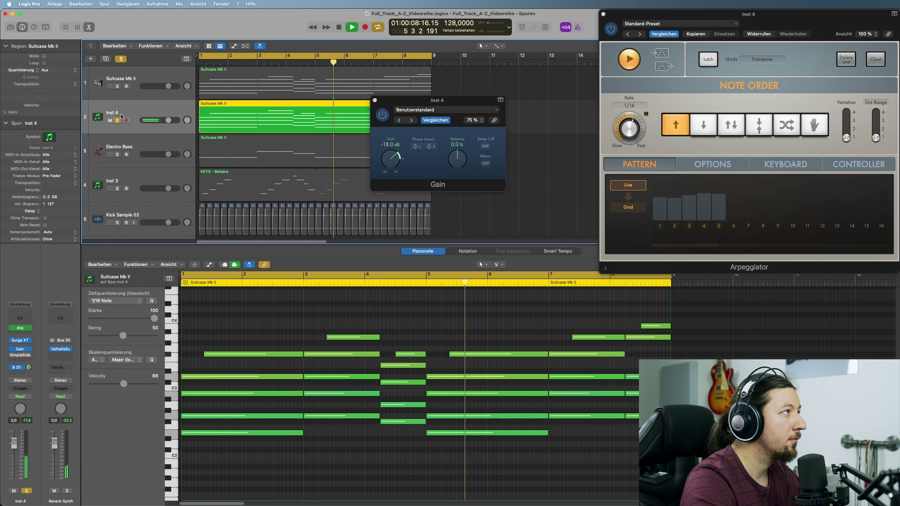
{"action": "left_click", "coordinate": [374, 100]}
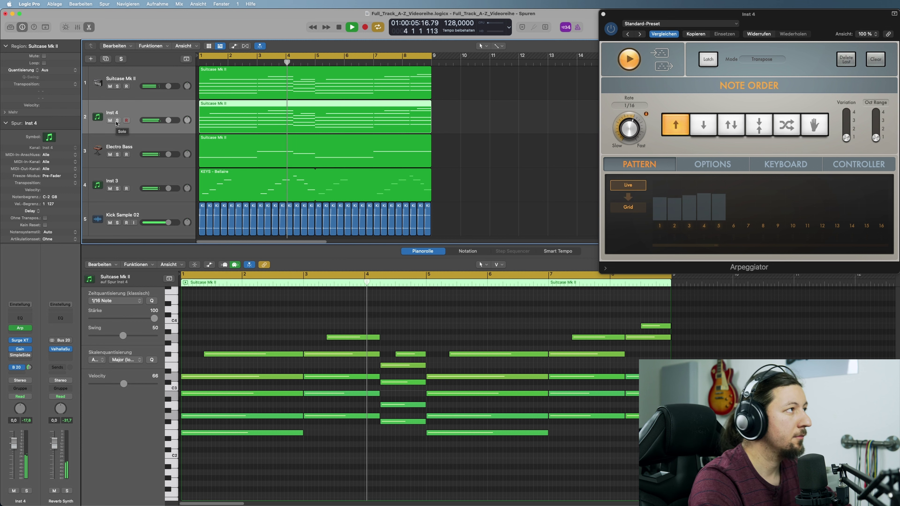
Step: Set the Gain plug-in on the Inst 3 track to -12 dB and close its window
{"action": "left_click", "coordinate": [166, 179]}
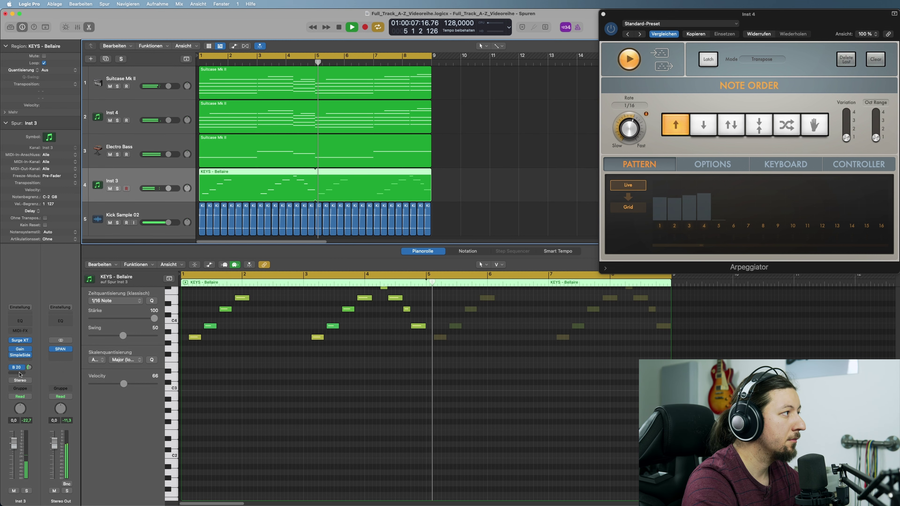
{"action": "mouse_move", "coordinate": [20, 350]}
{"action": "left_click", "coordinate": [20, 350]}
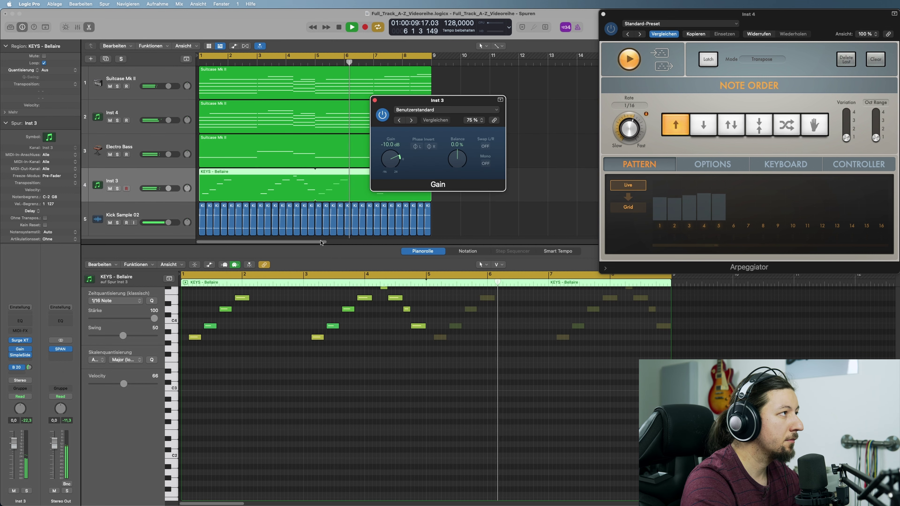
{"action": "double_click", "coordinate": [389, 144]}
{"action": "type", "text": "-12"}
{"action": "key", "text": "Return"}
{"action": "left_click", "coordinate": [375, 101]}
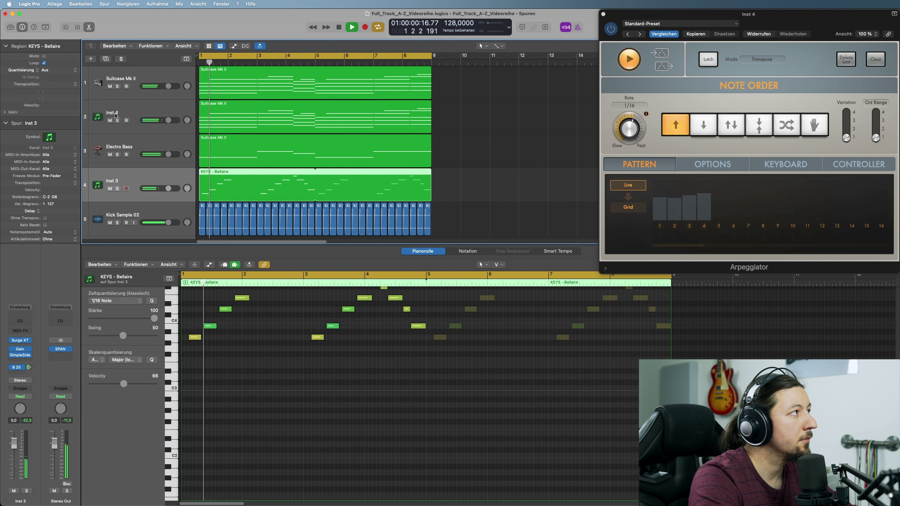
Step: Mute Suitcase Mk II, then adjust the Gain plug-in on the Kick Sample 02 track and close its window
{"action": "left_click", "coordinate": [109, 86]}
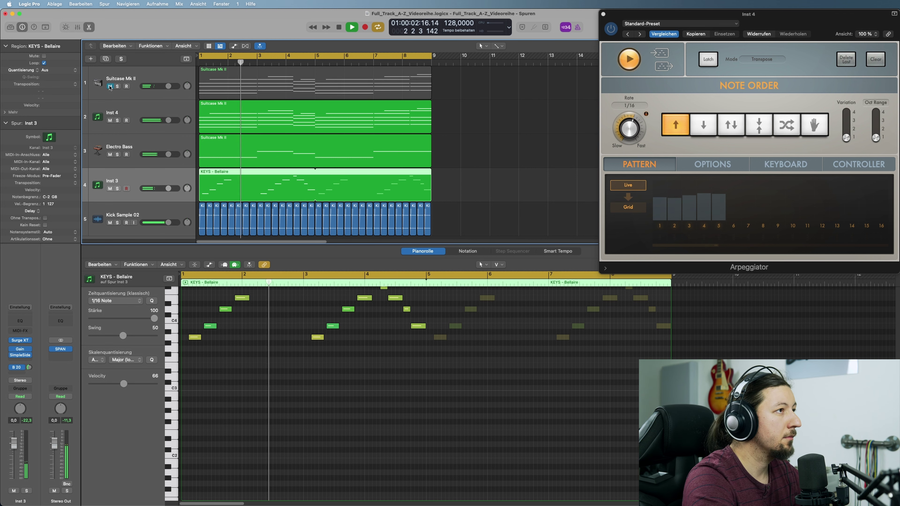
{"action": "left_click", "coordinate": [93, 226]}
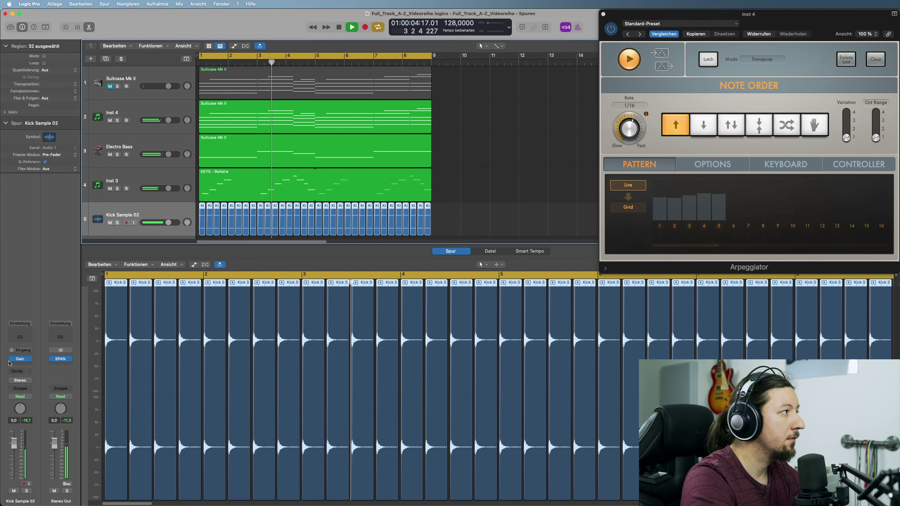
{"action": "left_click", "coordinate": [16, 359]}
{"action": "left_click_drag", "start_coordinate": [34, 58], "coordinate": [34, 55]}
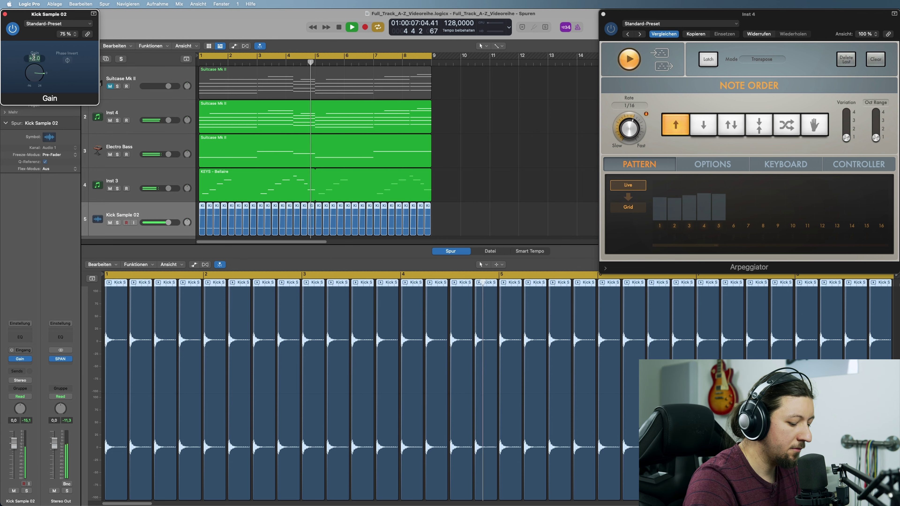
{"action": "left_click", "coordinate": [5, 14]}
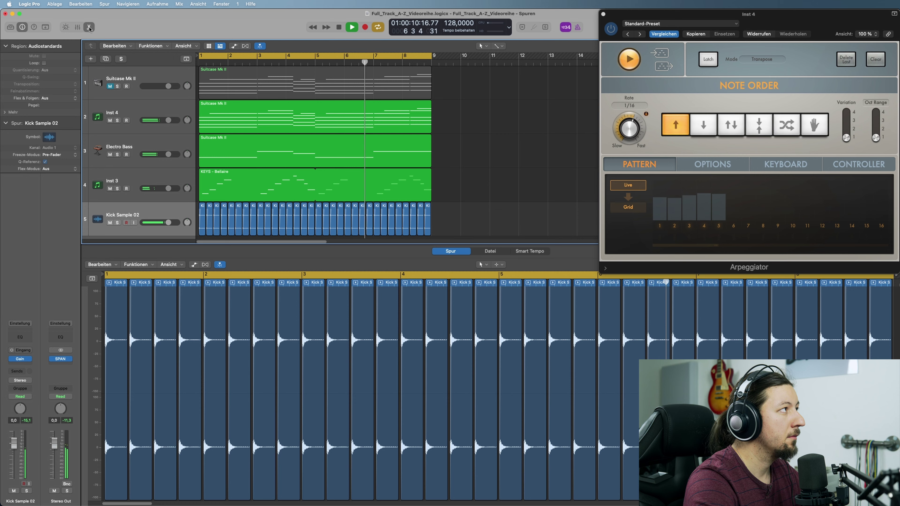
Step: Close the audio editor area, unmute Suitcase Mk II and play the arrangement from the start
{"action": "left_click", "coordinate": [89, 27]}
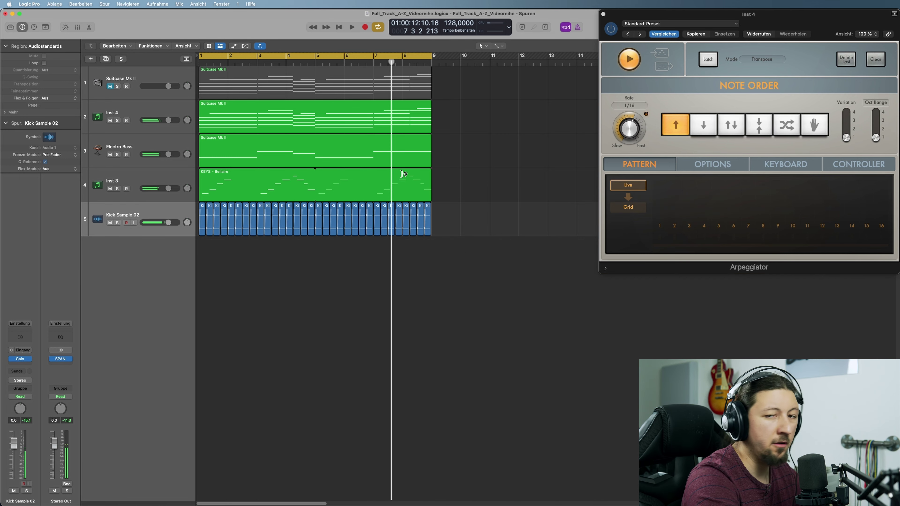
{"action": "left_click", "coordinate": [110, 87]}
{"action": "key", "text": "Return"}
{"action": "key", "text": "space"}
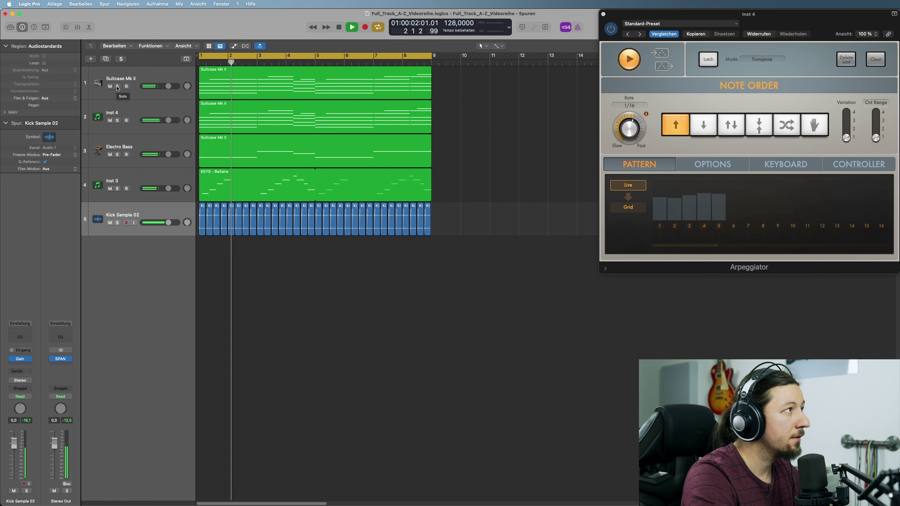
Step: Audition Suitcase Mk II and Inst 4 soloed together, then remove Inst 4's solo and close the Arpeggiator window
{"action": "left_click", "coordinate": [117, 87]}
{"action": "left_click", "coordinate": [117, 121]}
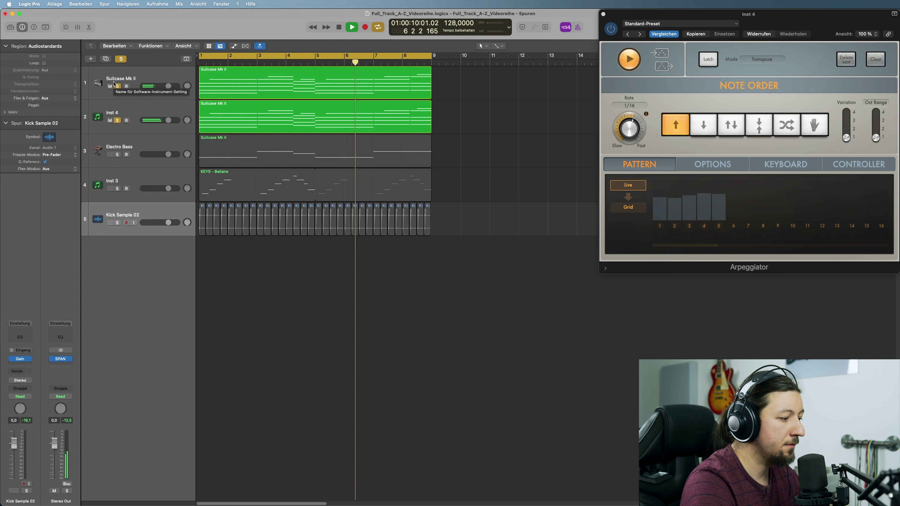
{"action": "key", "text": "space"}
{"action": "left_click", "coordinate": [117, 120]}
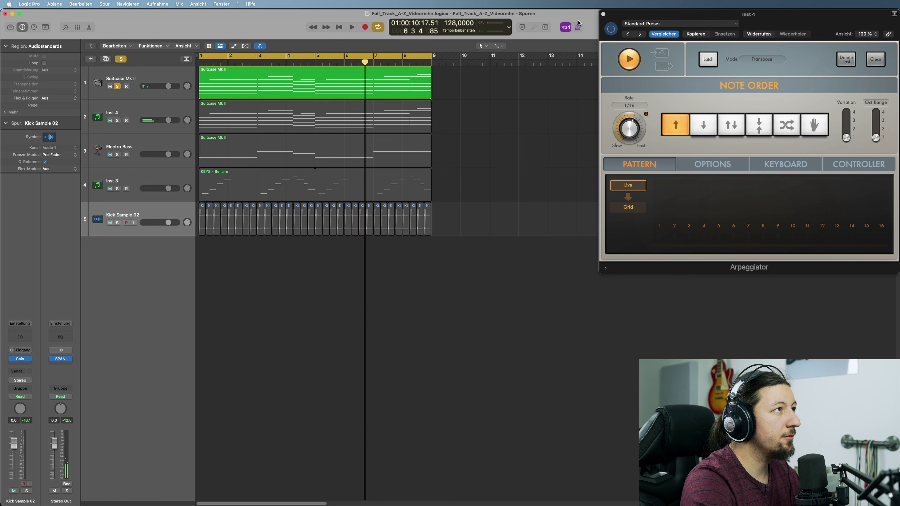
{"action": "left_click", "coordinate": [603, 15]}
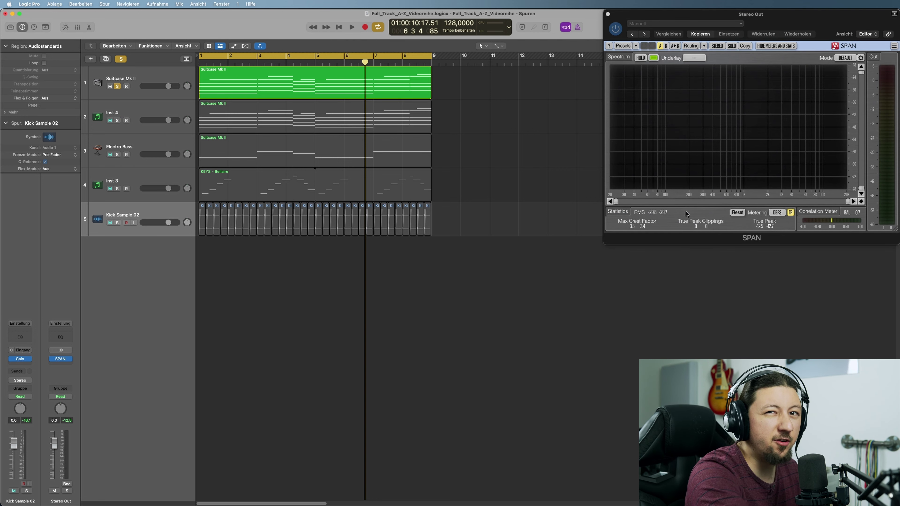
Step: Play Suitcase Mk II and Inst 4 soloed in turn to compare their levels in the SPAN analyzer
{"action": "key", "text": "space"}
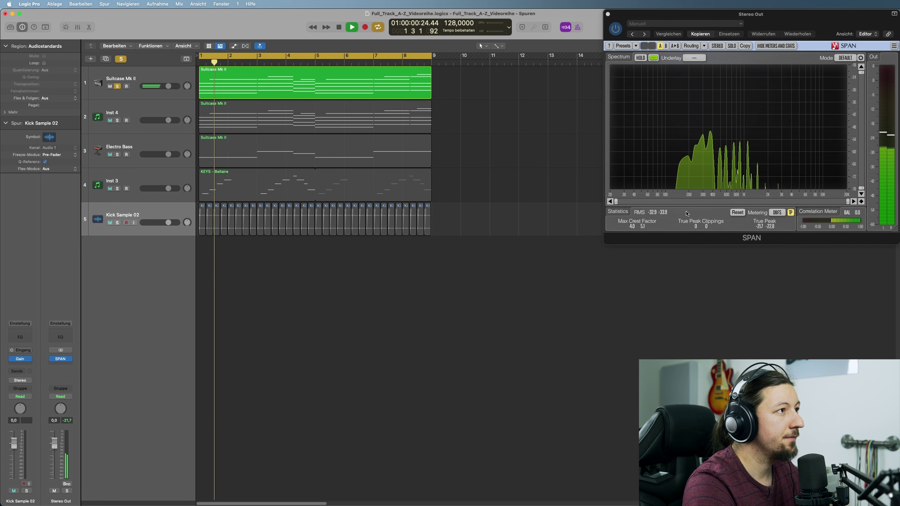
{"action": "left_click", "coordinate": [117, 120]}
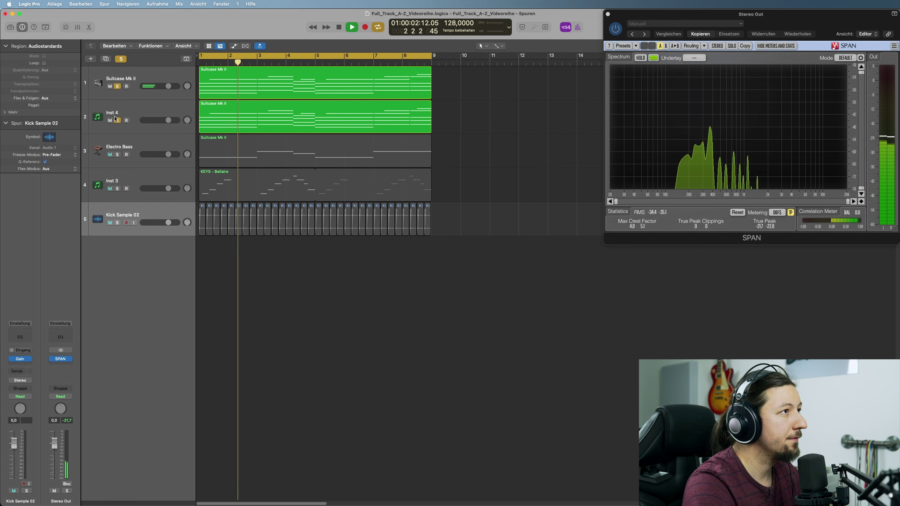
{"action": "left_click", "coordinate": [118, 87]}
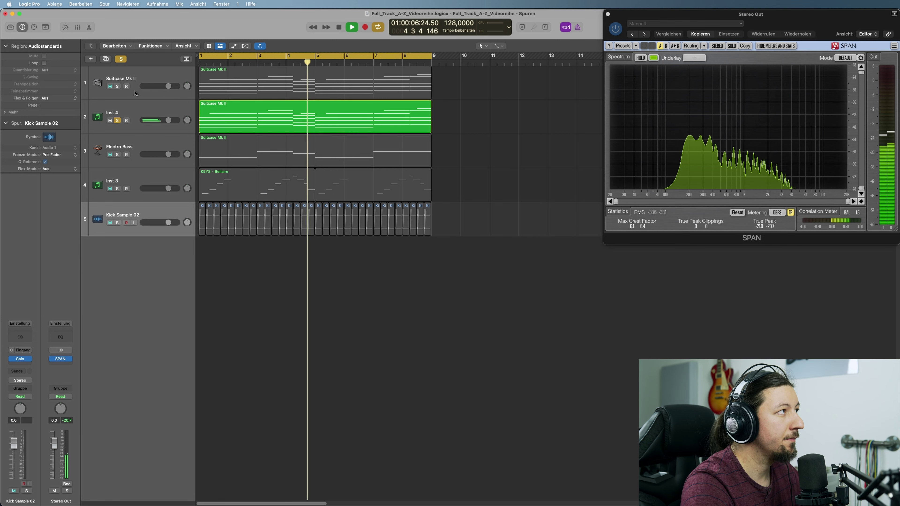
Step: Set the Bus 20 reverb send on the Inst 4 track to -9.6 dB
{"action": "left_click", "coordinate": [113, 115]}
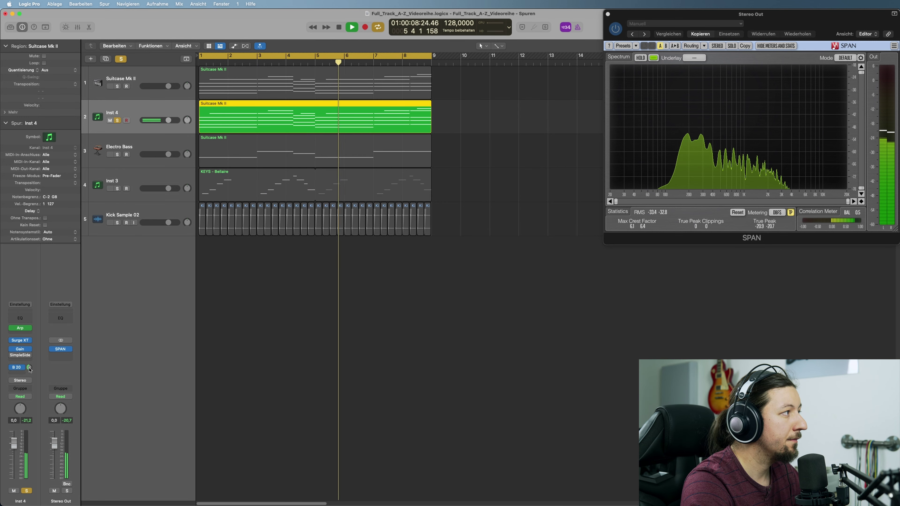
{"action": "left_click", "coordinate": [29, 369]}
{"action": "mouse_move", "coordinate": [27, 375]}
{"action": "left_mouse_down"}
{"action": "mouse_move", "coordinate": [27, 358]}
{"action": "mouse_move", "coordinate": [28, 378]}
{"action": "left_mouse_up"}
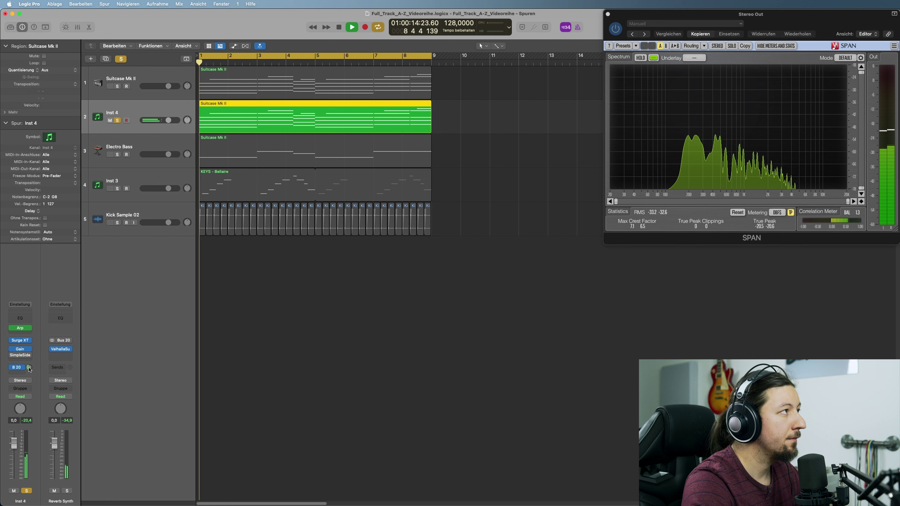
{"action": "scroll", "coordinate": [28, 371], "scroll_direction": "down", "scroll_amount": 2}
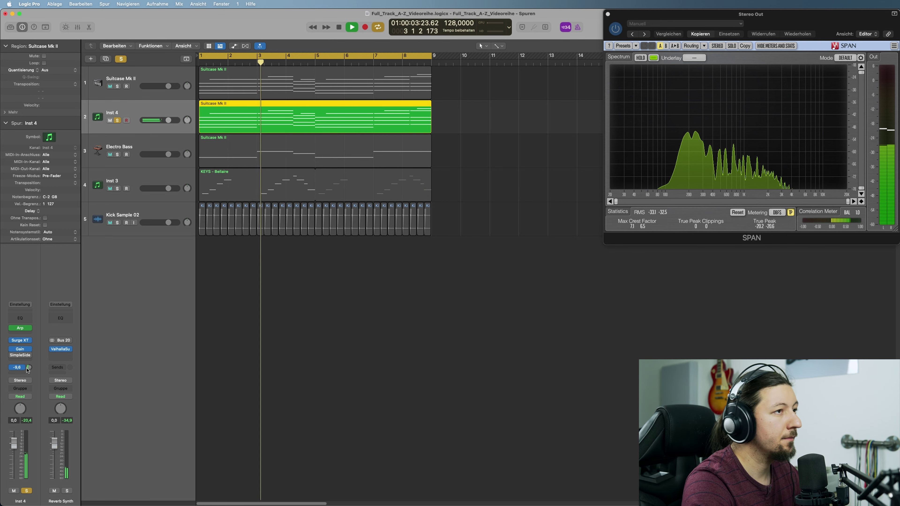
Step: Listen to Inst 4 together with Suitcase Mk II, then leave only Suitcase Mk II soloed and select its track
{"action": "left_click", "coordinate": [117, 86]}
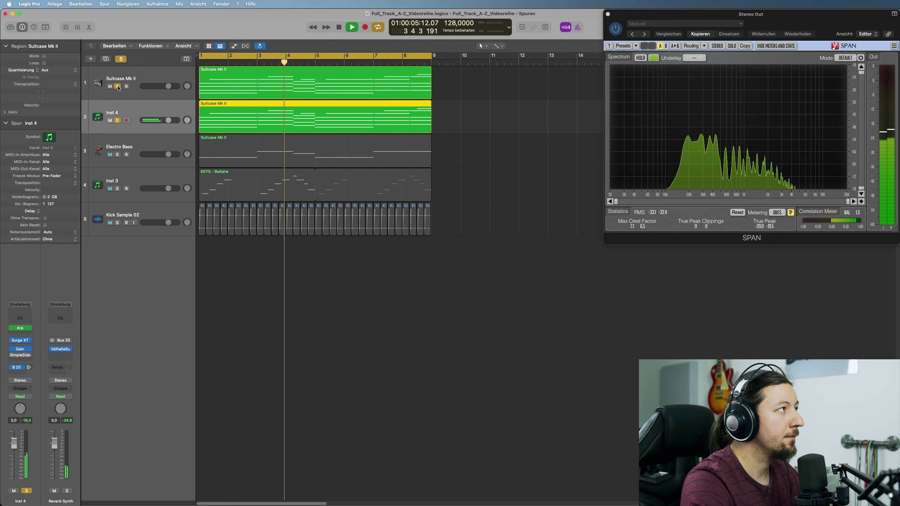
{"action": "left_click", "coordinate": [117, 120]}
{"action": "left_click", "coordinate": [151, 75]}
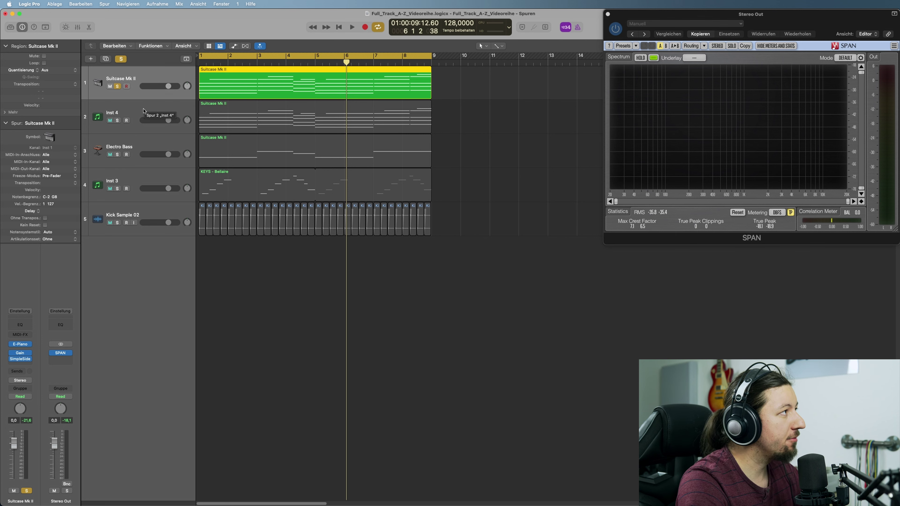
Step: Duplicate the Inst 4 track, copy its region to the duplicate, and pan Inst 4 to -64 and the duplicate to +63
{"action": "left_click", "coordinate": [144, 111]}
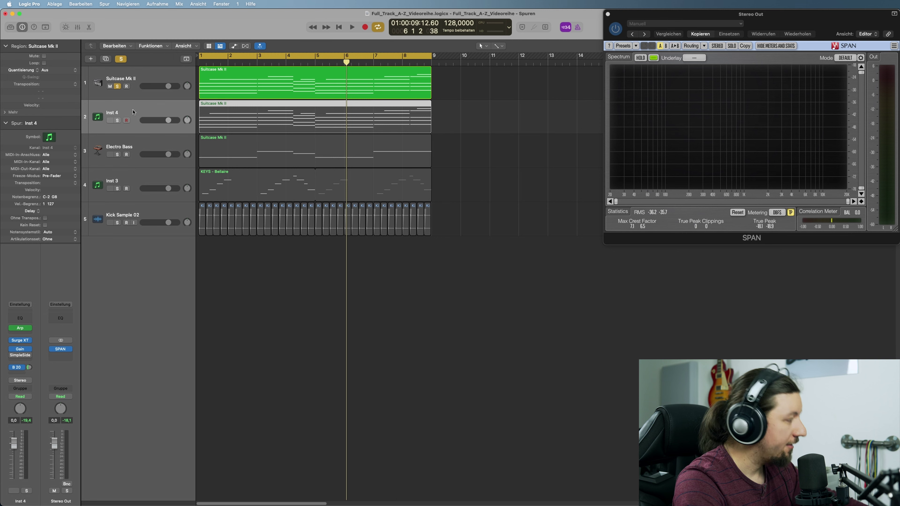
{"action": "key", "text": "super+d"}
{"action": "left_click_drag", "start_coordinate": [231, 122], "coordinate": [232, 143]}
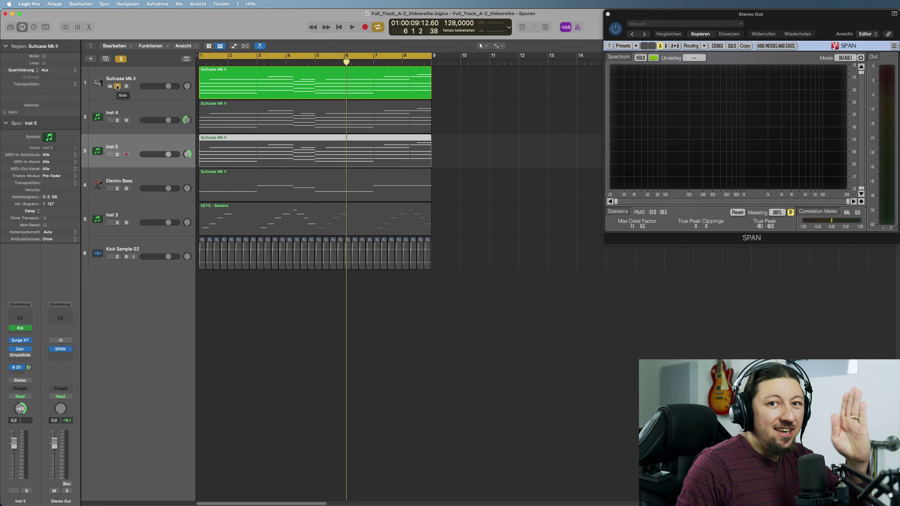
Step: Solo Inst 4 and Inst 5 alongside Suitcase Mk II and play the panned layers from the start
{"action": "left_click", "coordinate": [163, 70]}
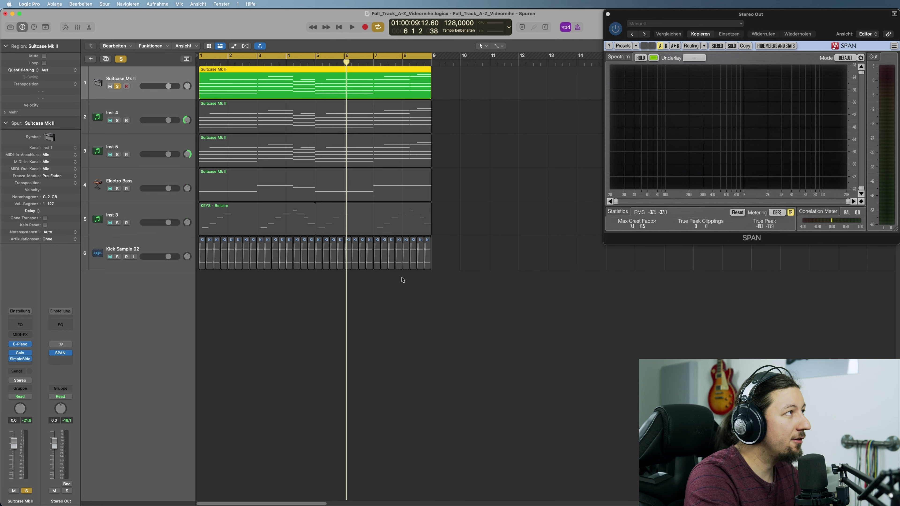
{"action": "left_click", "coordinate": [173, 114]}
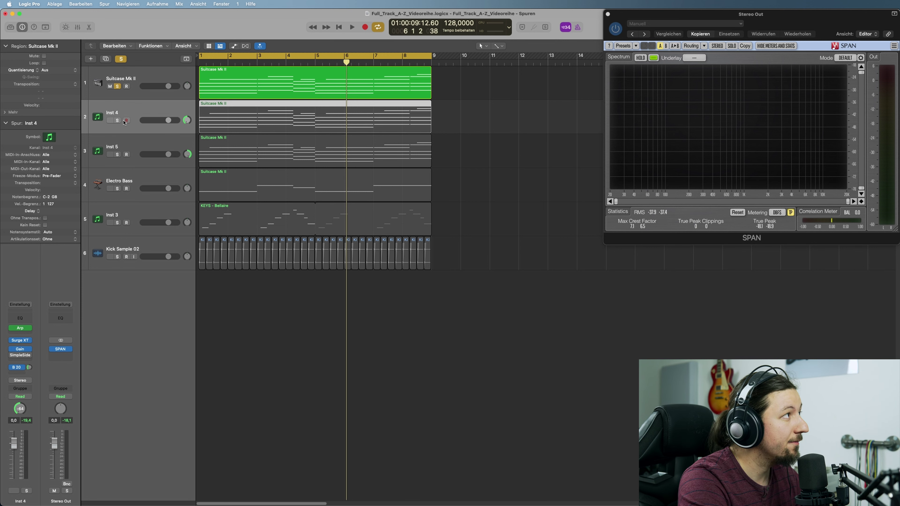
{"action": "left_click_drag", "start_coordinate": [123, 120], "coordinate": [123, 143]}
{"action": "key", "text": "shift+space"}
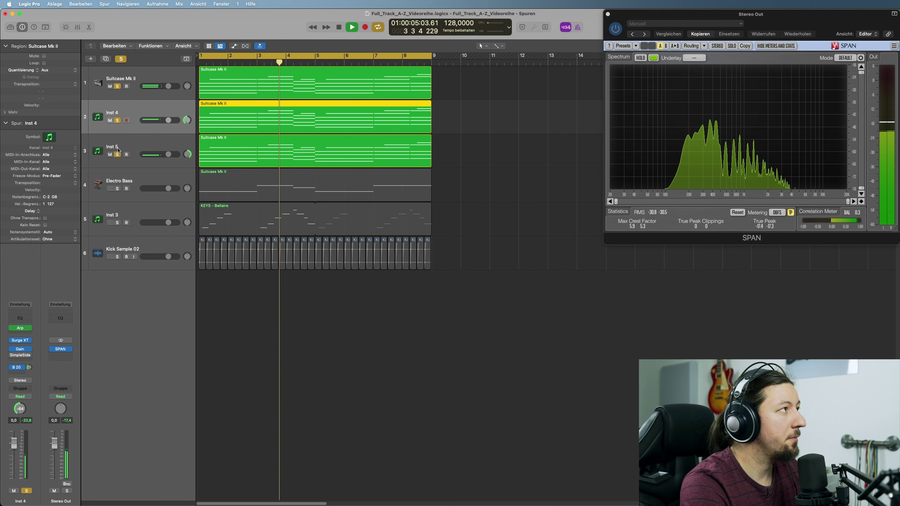
Step: Add Electro Bass and Kick Sample 02 to the solo group and enable the SimpleSide plug-in on Inst 4 and Inst 5
{"action": "left_click", "coordinate": [117, 188]}
{"action": "left_click", "coordinate": [117, 256]}
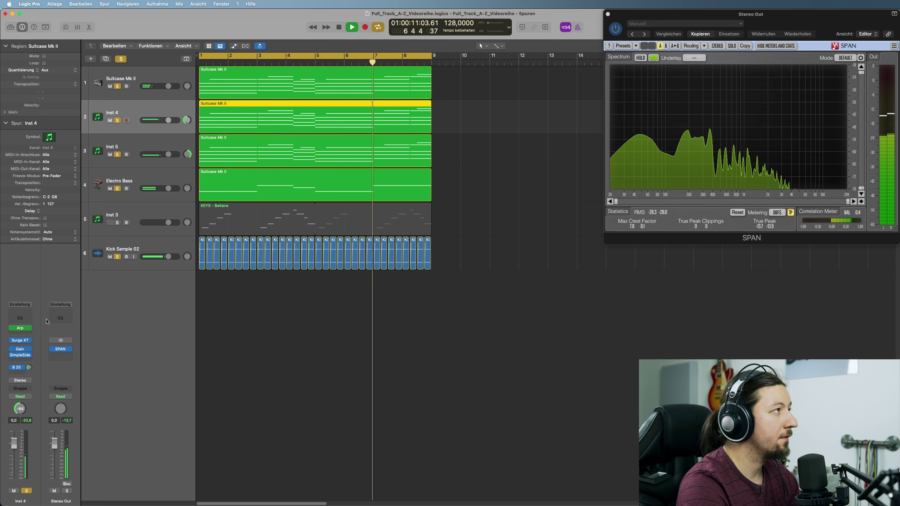
{"action": "left_click", "coordinate": [156, 143]}
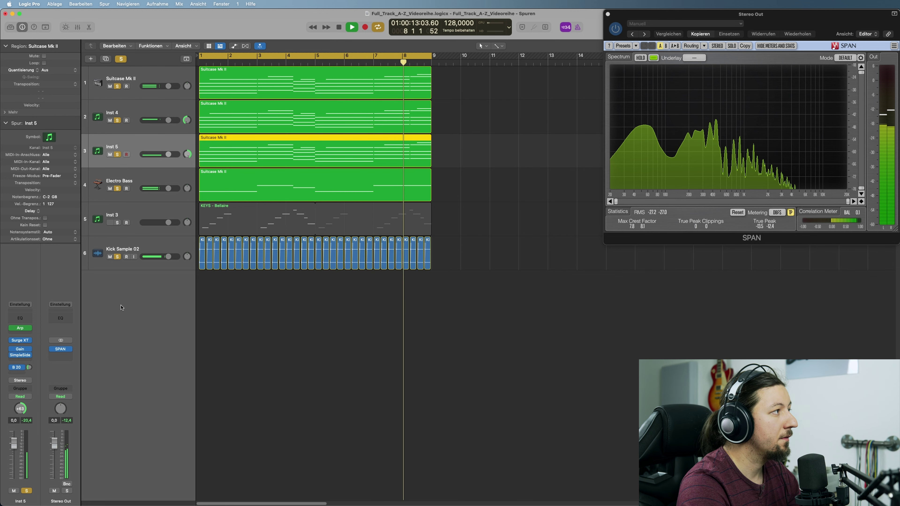
Step: Clear all track solos and play the full arrangement from the start
{"action": "key", "text": "space"}
{"action": "left_click", "coordinate": [118, 86], "text": "alt"}
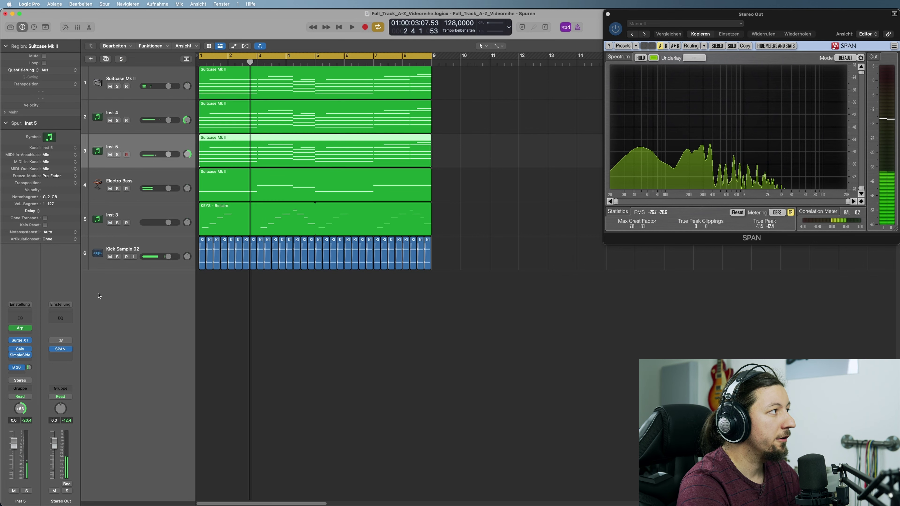
{"action": "key", "text": "space"}
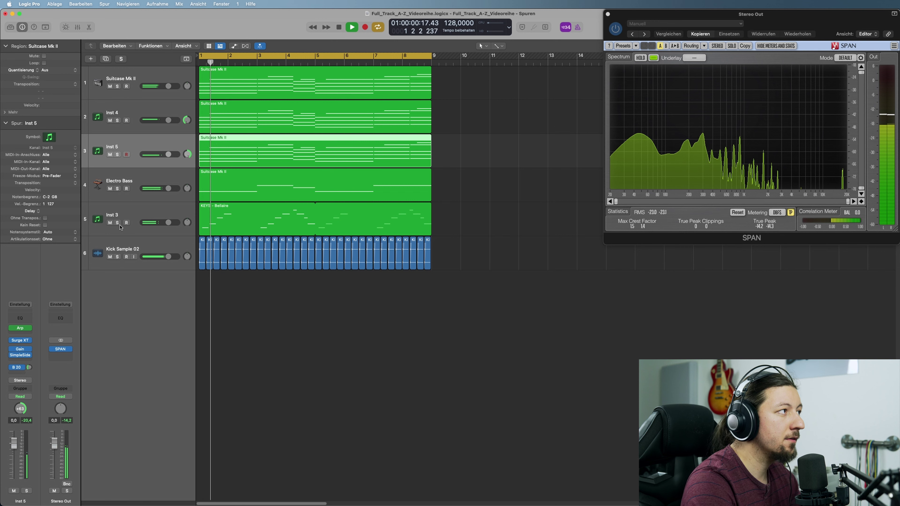